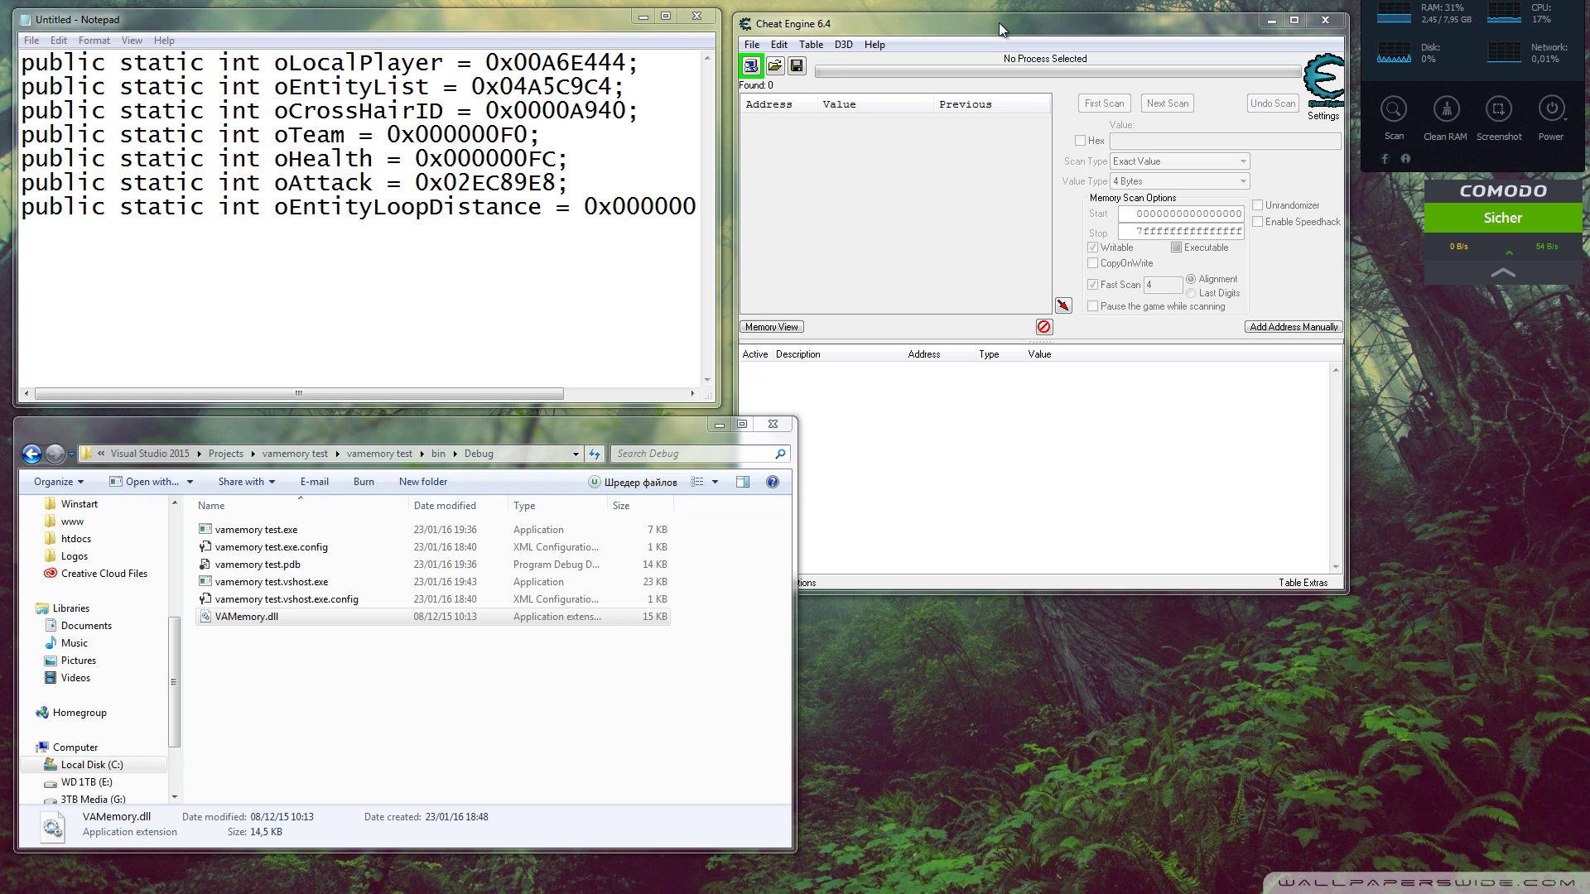
drag(979, 26, 984, 25)
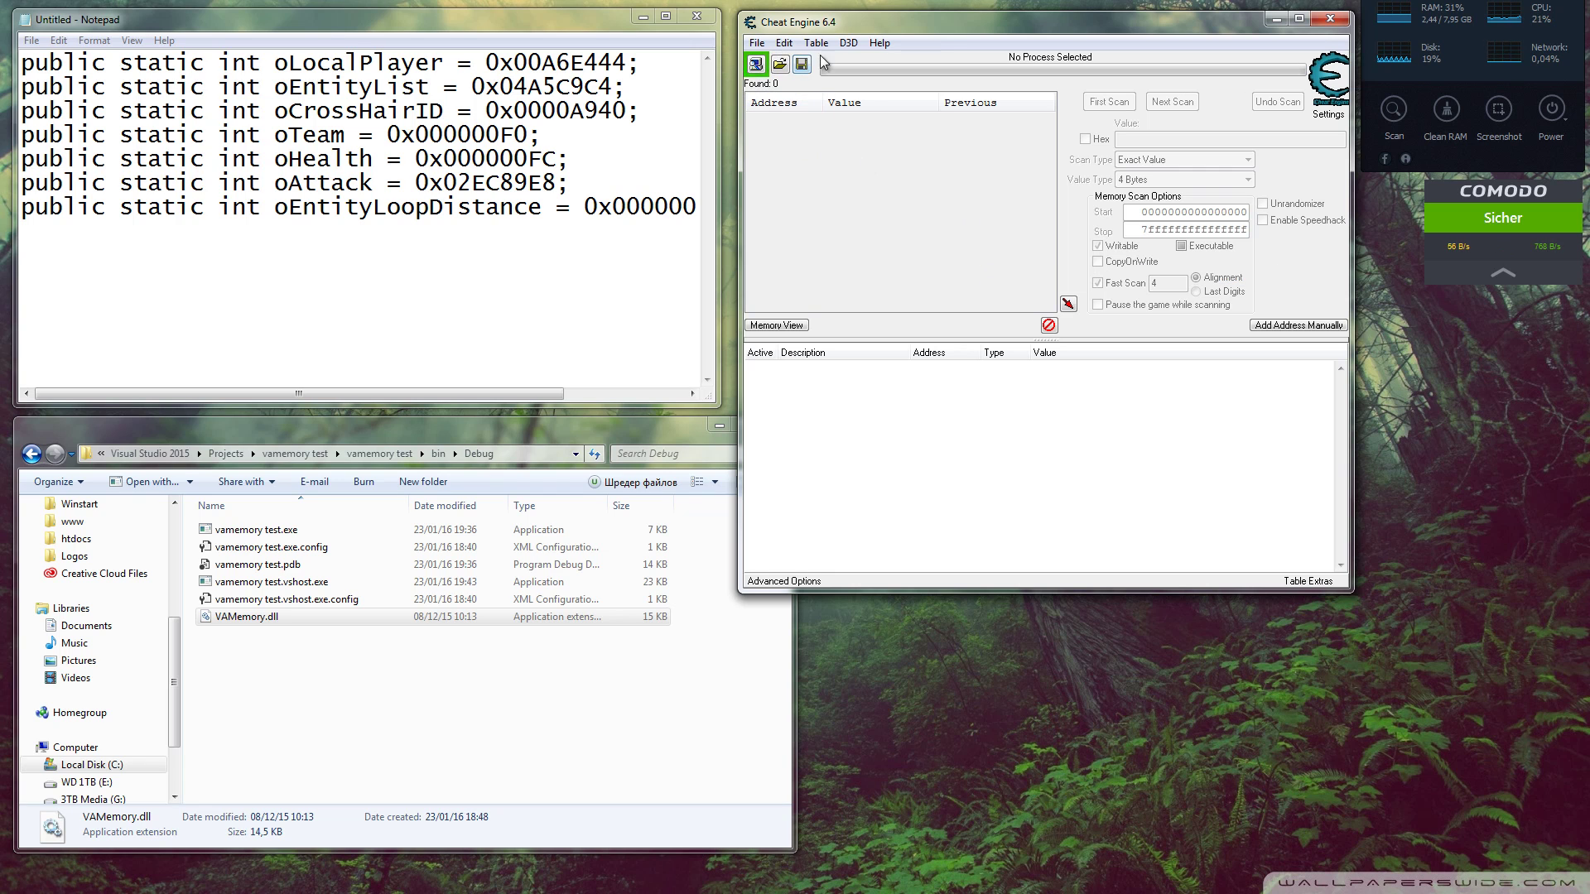
drag(933, 20, 929, 20)
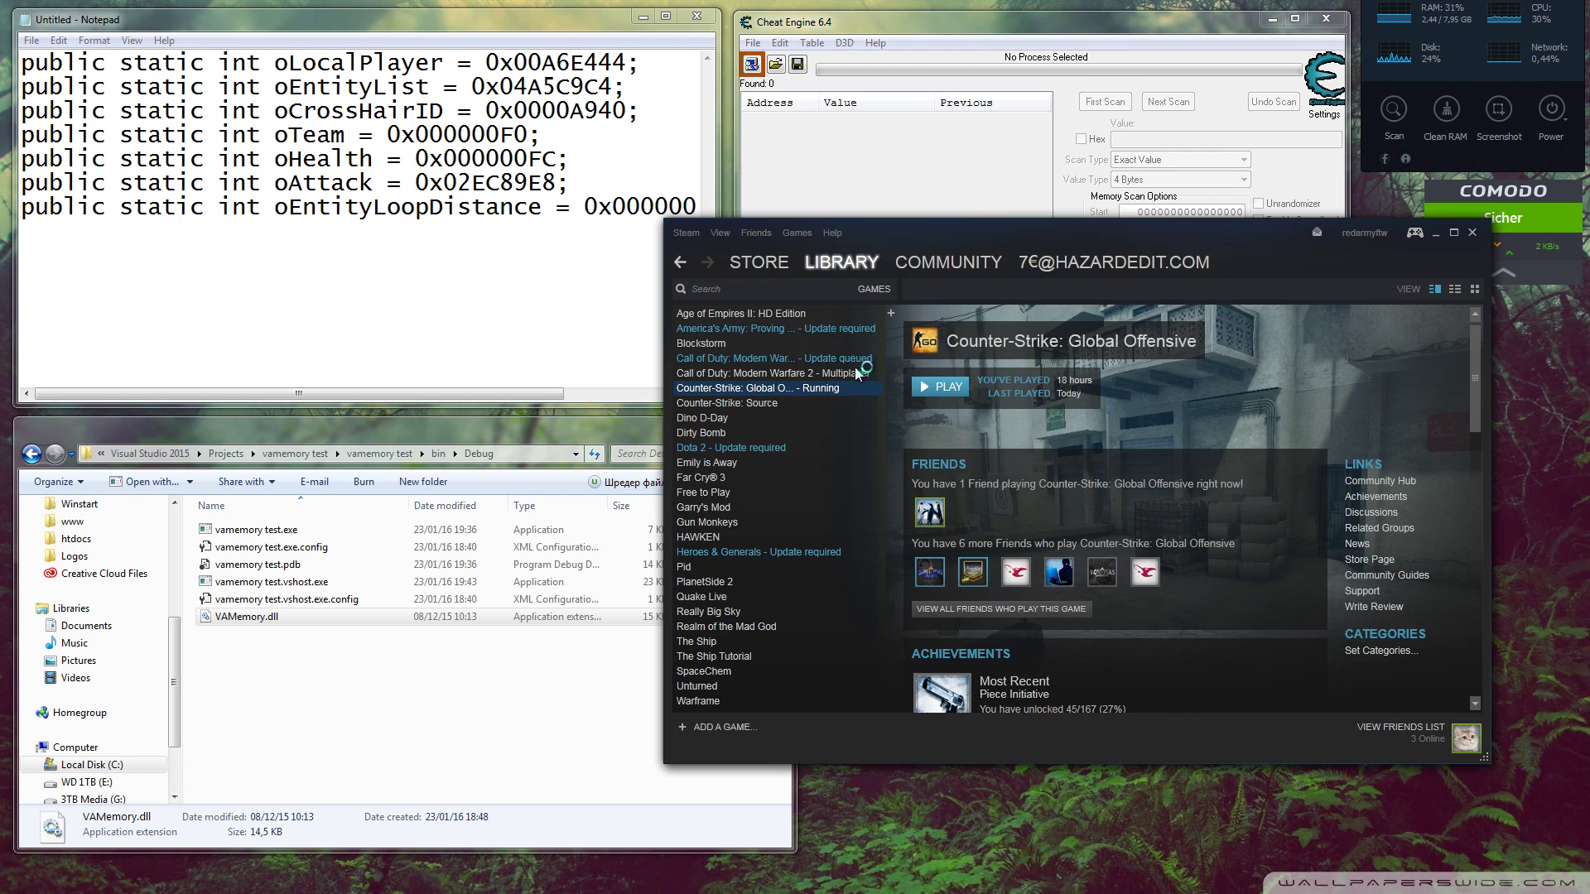
Open the launch options of Counter-Strike: Global Offensive in Steam and check for the -insecure flag
right_click(818, 387)
click(853, 623)
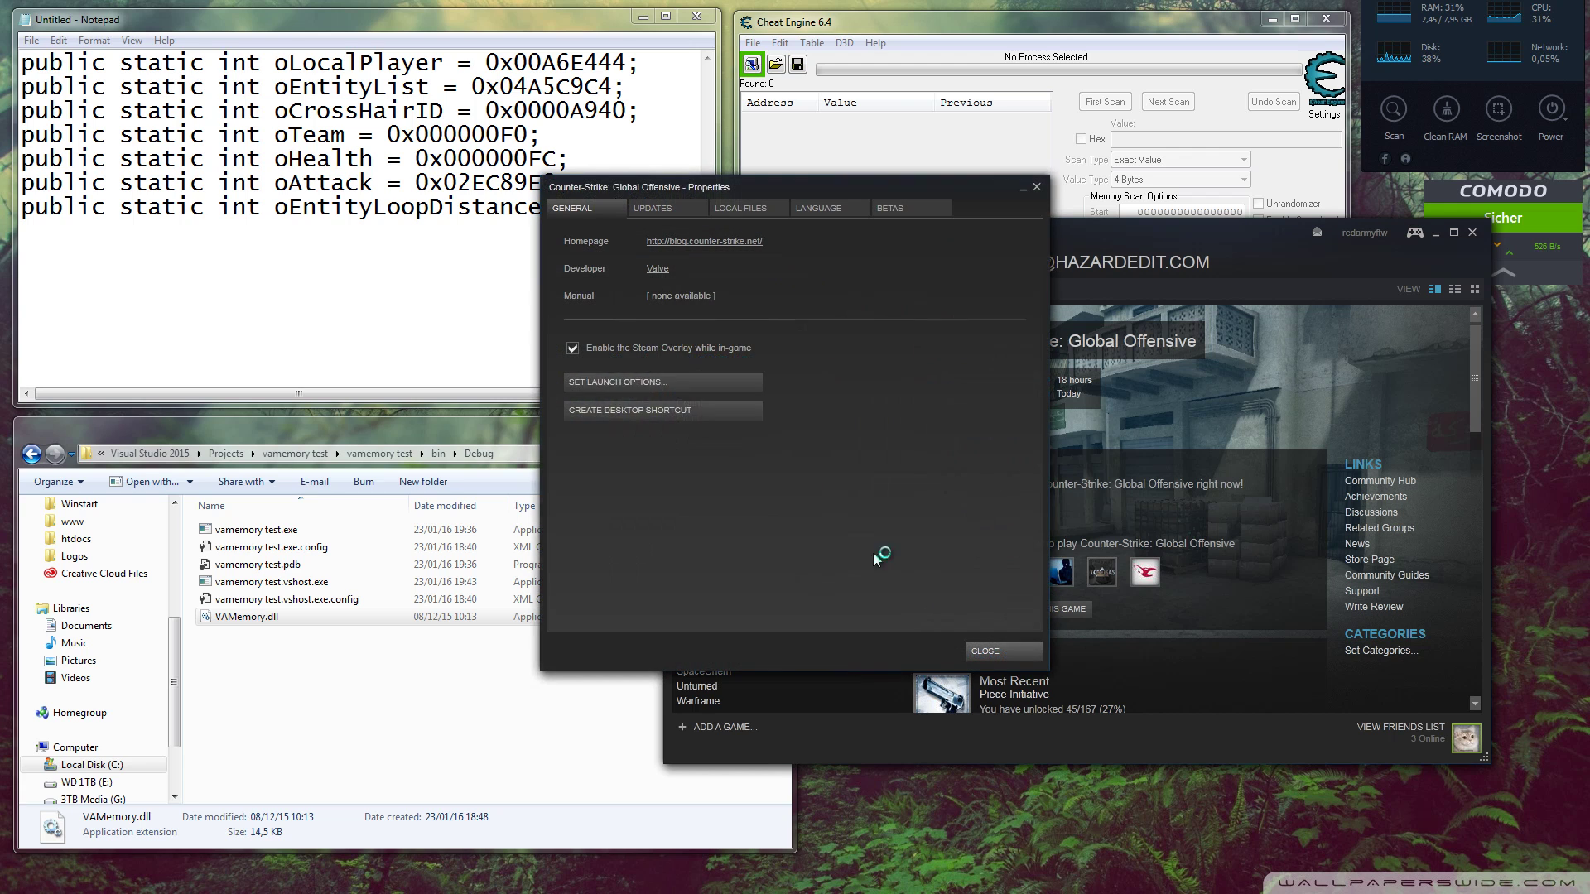
click(729, 382)
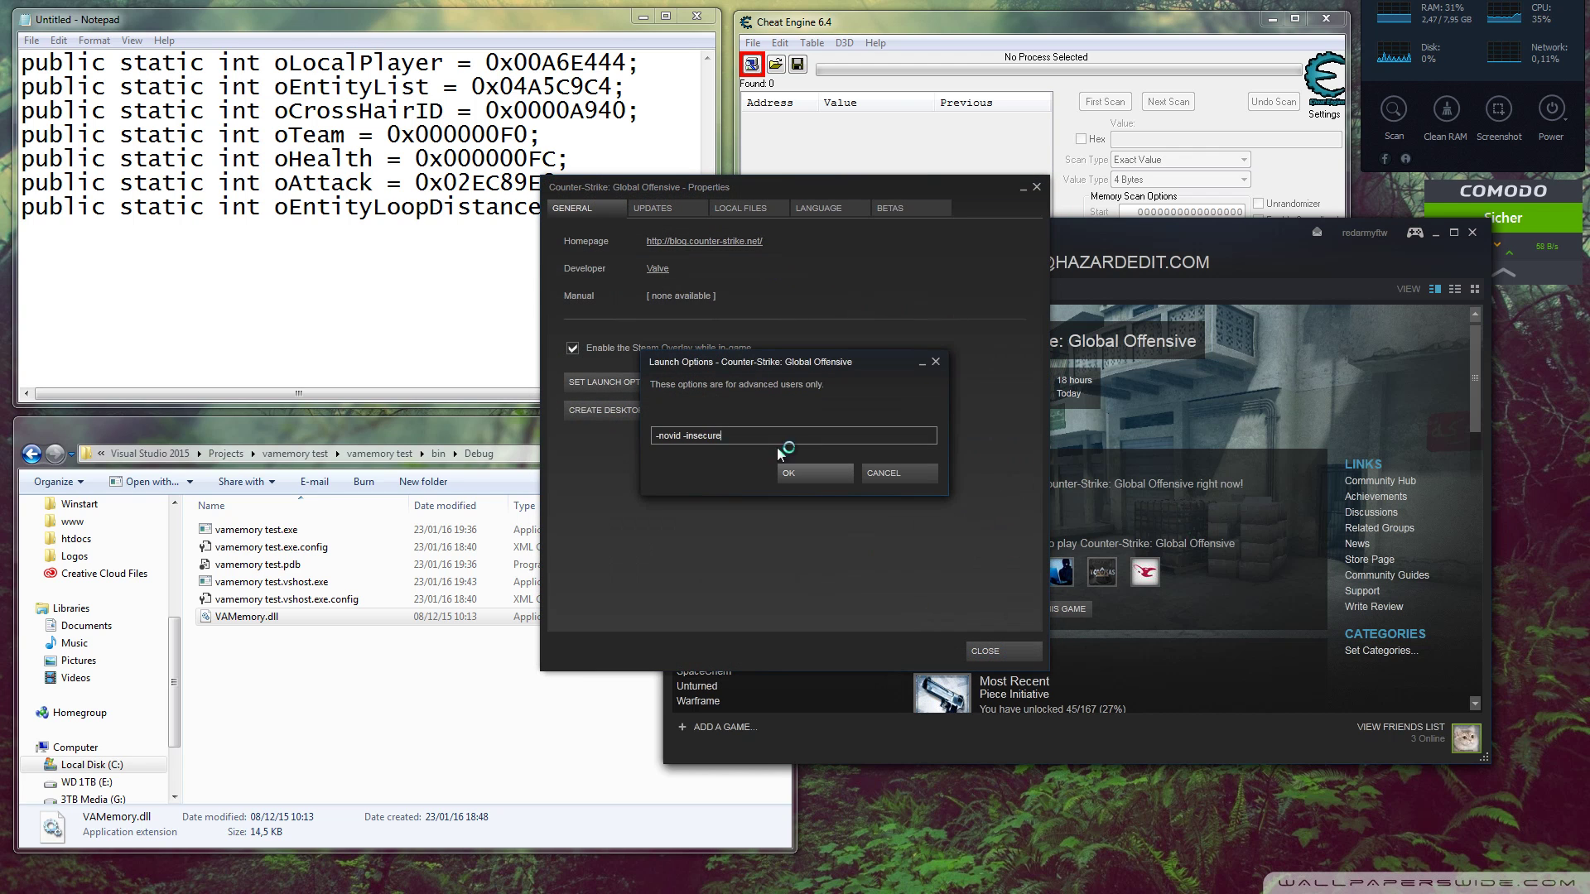
double_click(686, 437)
click(899, 473)
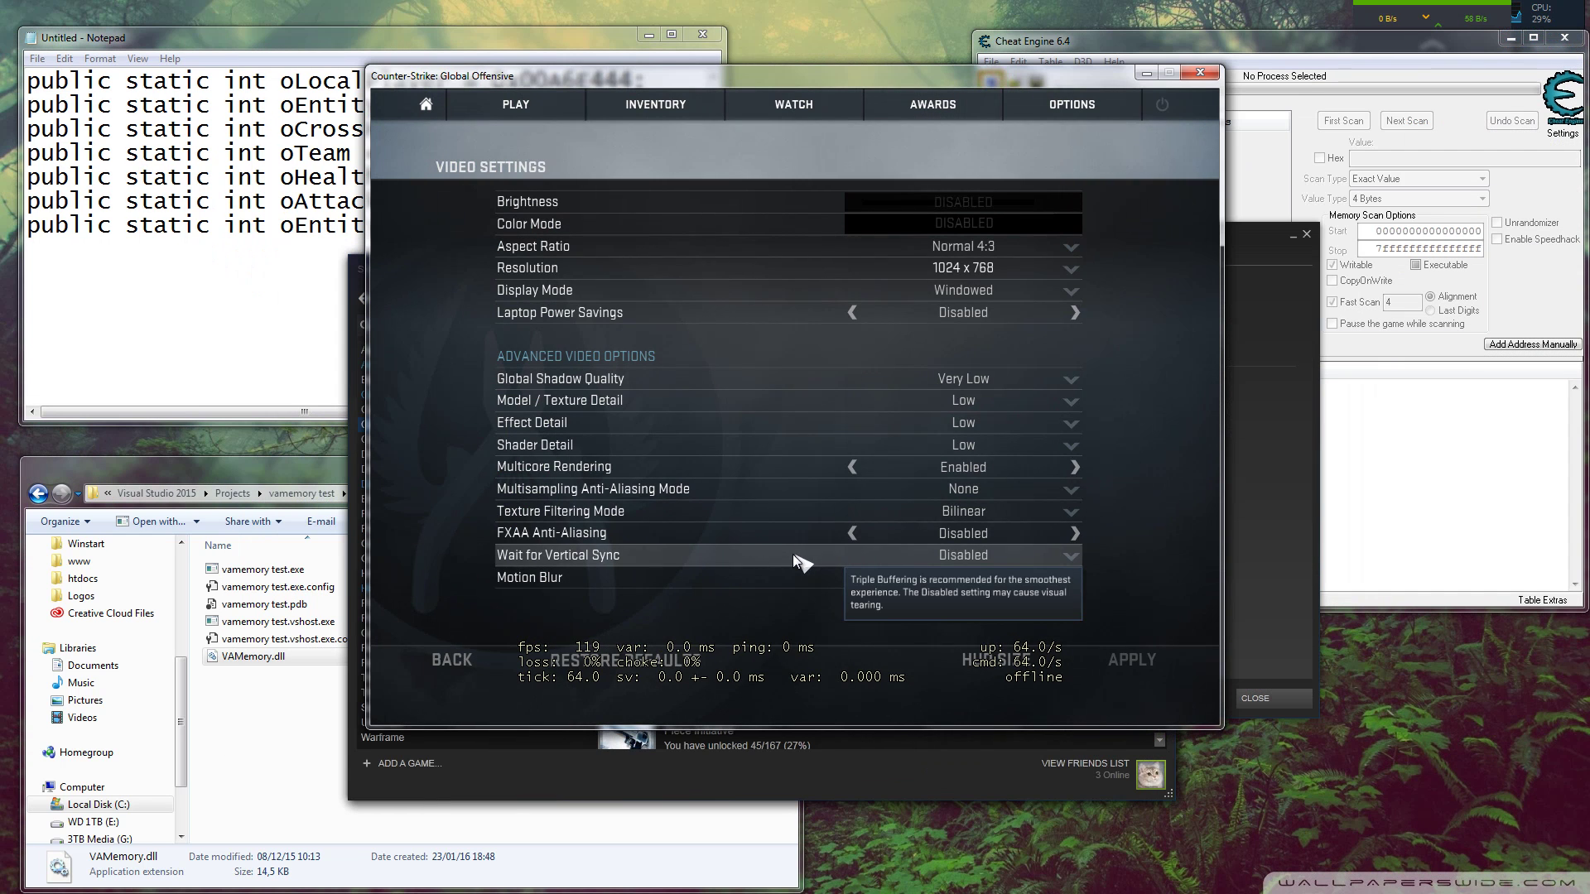
Set the game's resolution to 800 x 600, apply it, and move the game window over the Debug folder window
drag(767, 76, 500, 224)
click(696, 419)
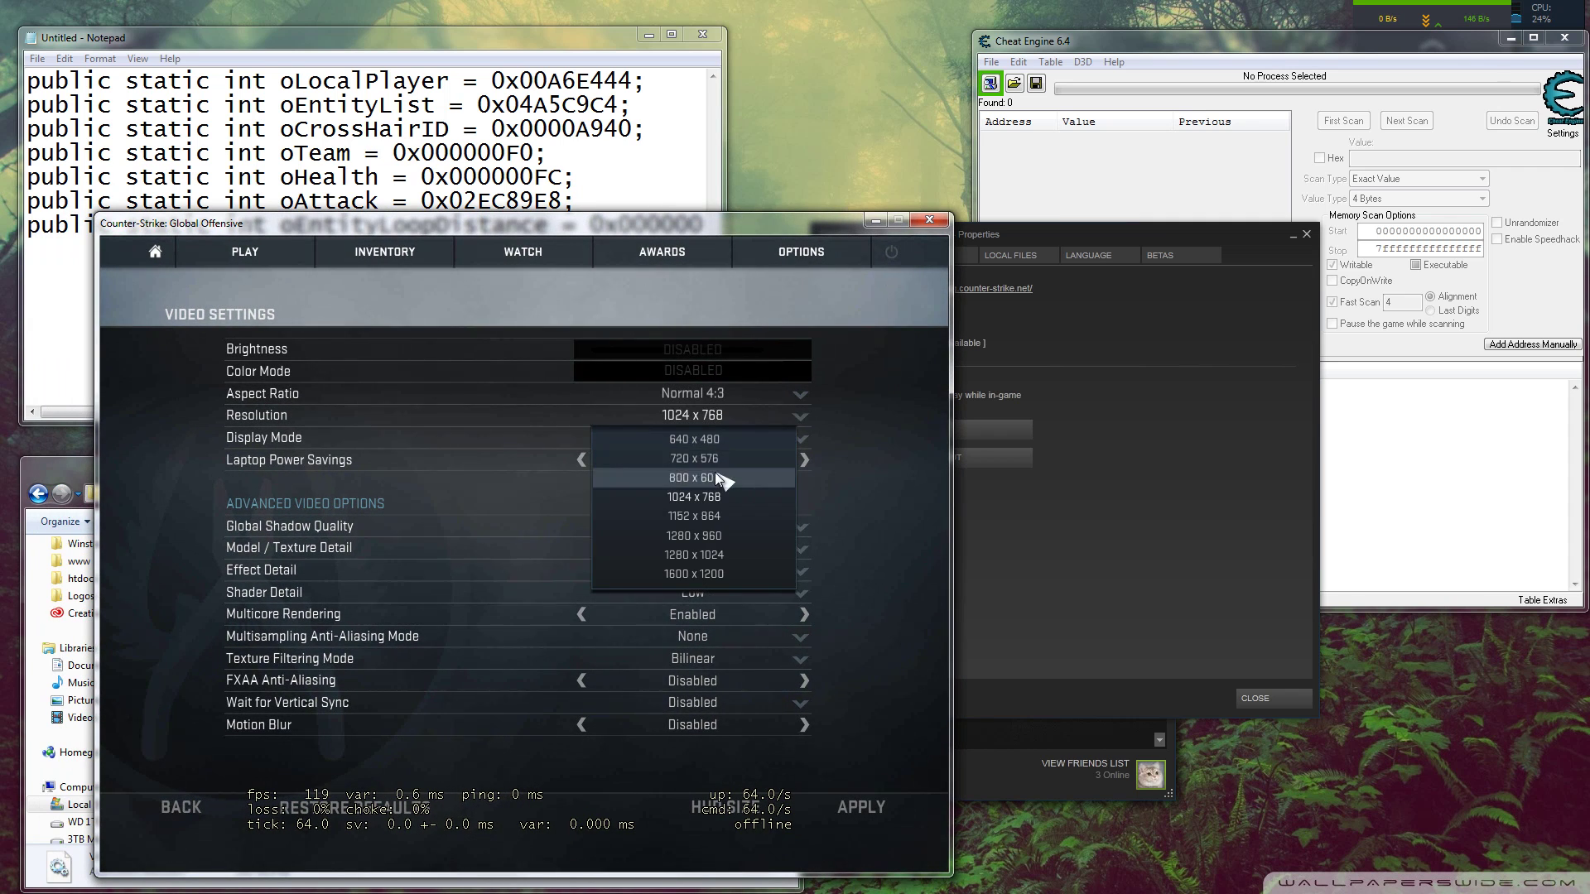
click(717, 477)
click(857, 803)
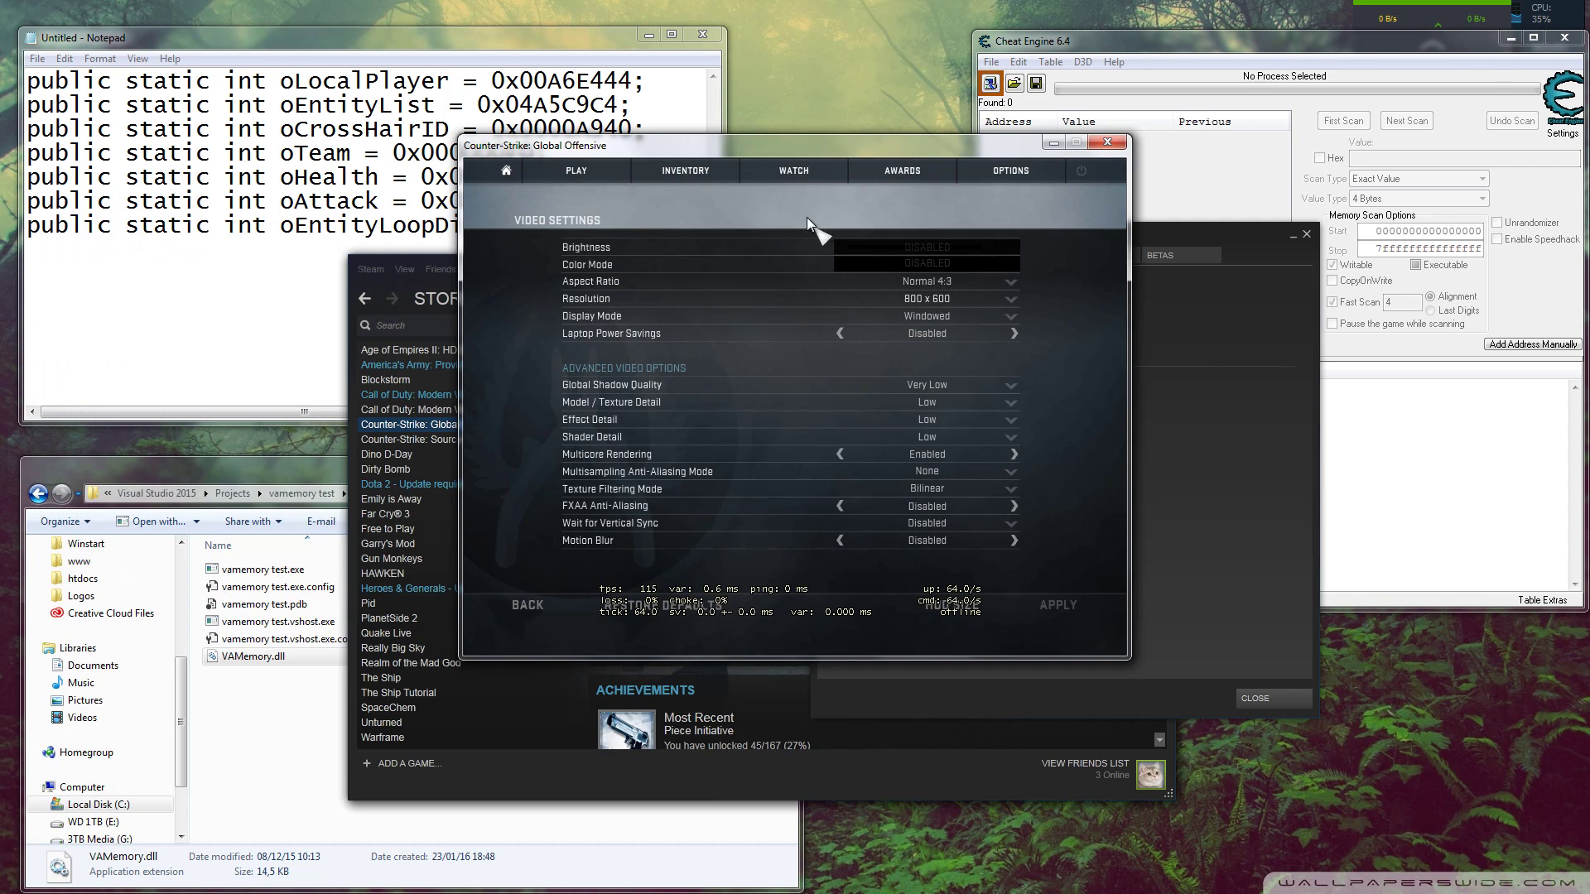
drag(812, 144, 410, 369)
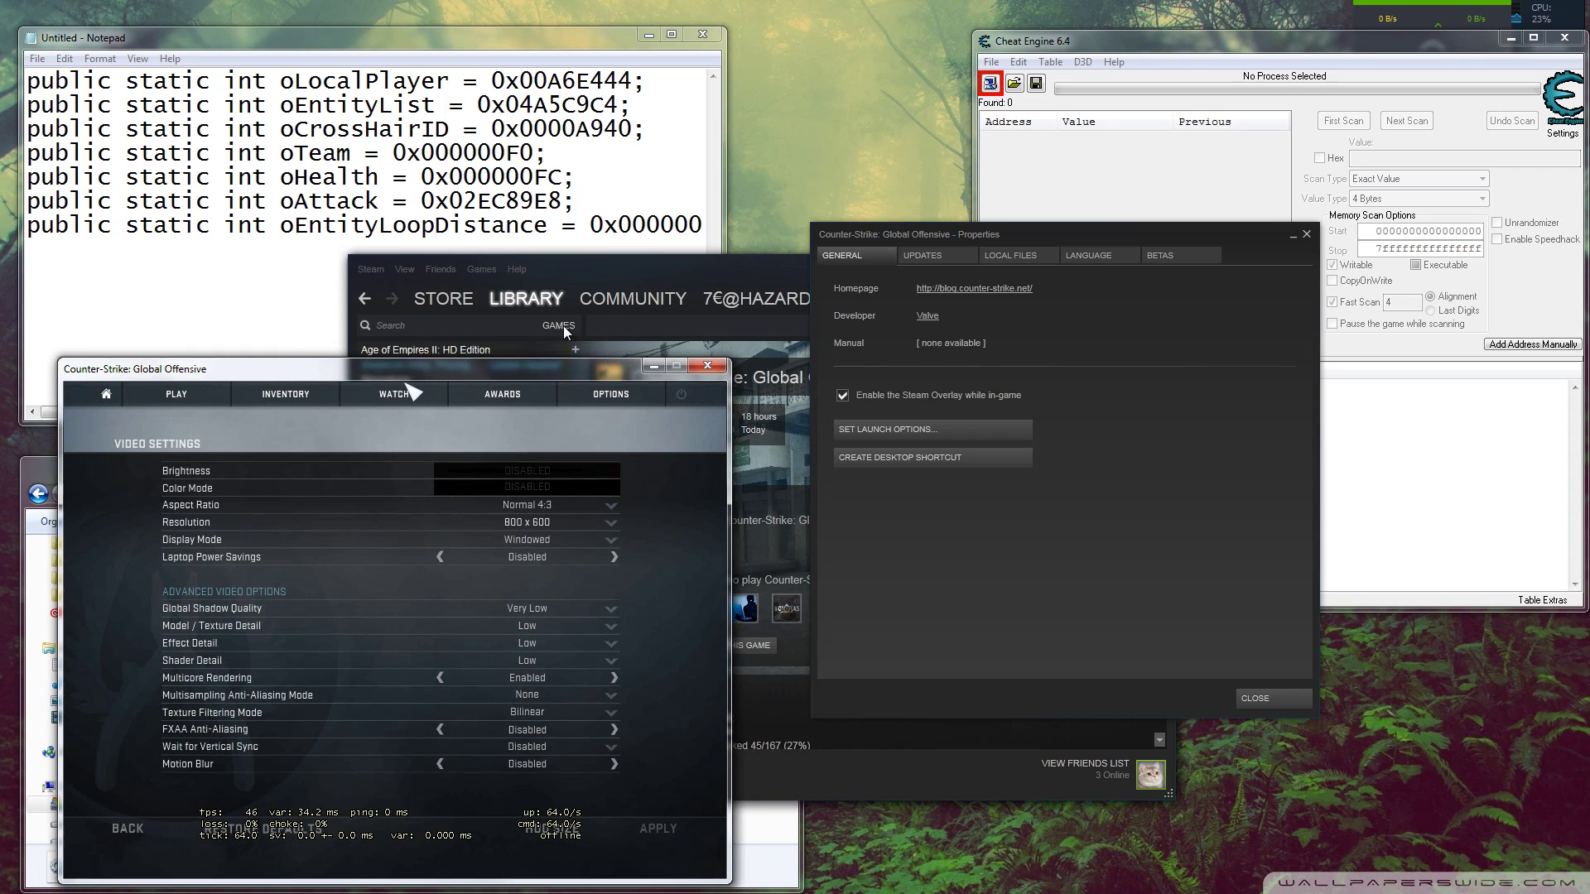
Close the Steam library window and the Counter-Strike: Global Offensive properties window
click(563, 326)
click(1154, 281)
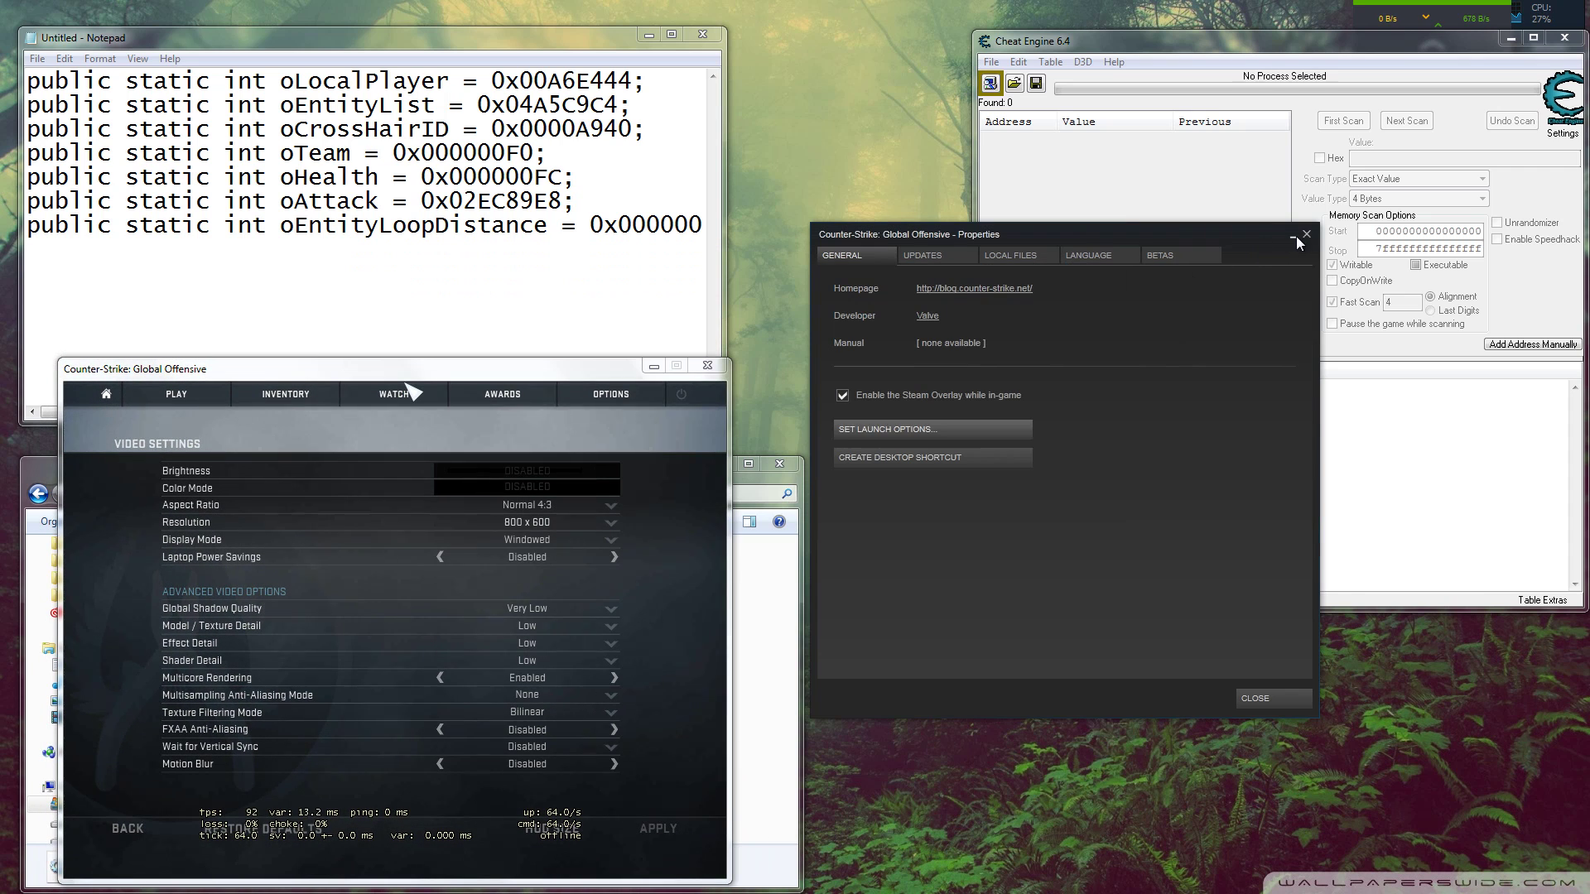
click(1306, 235)
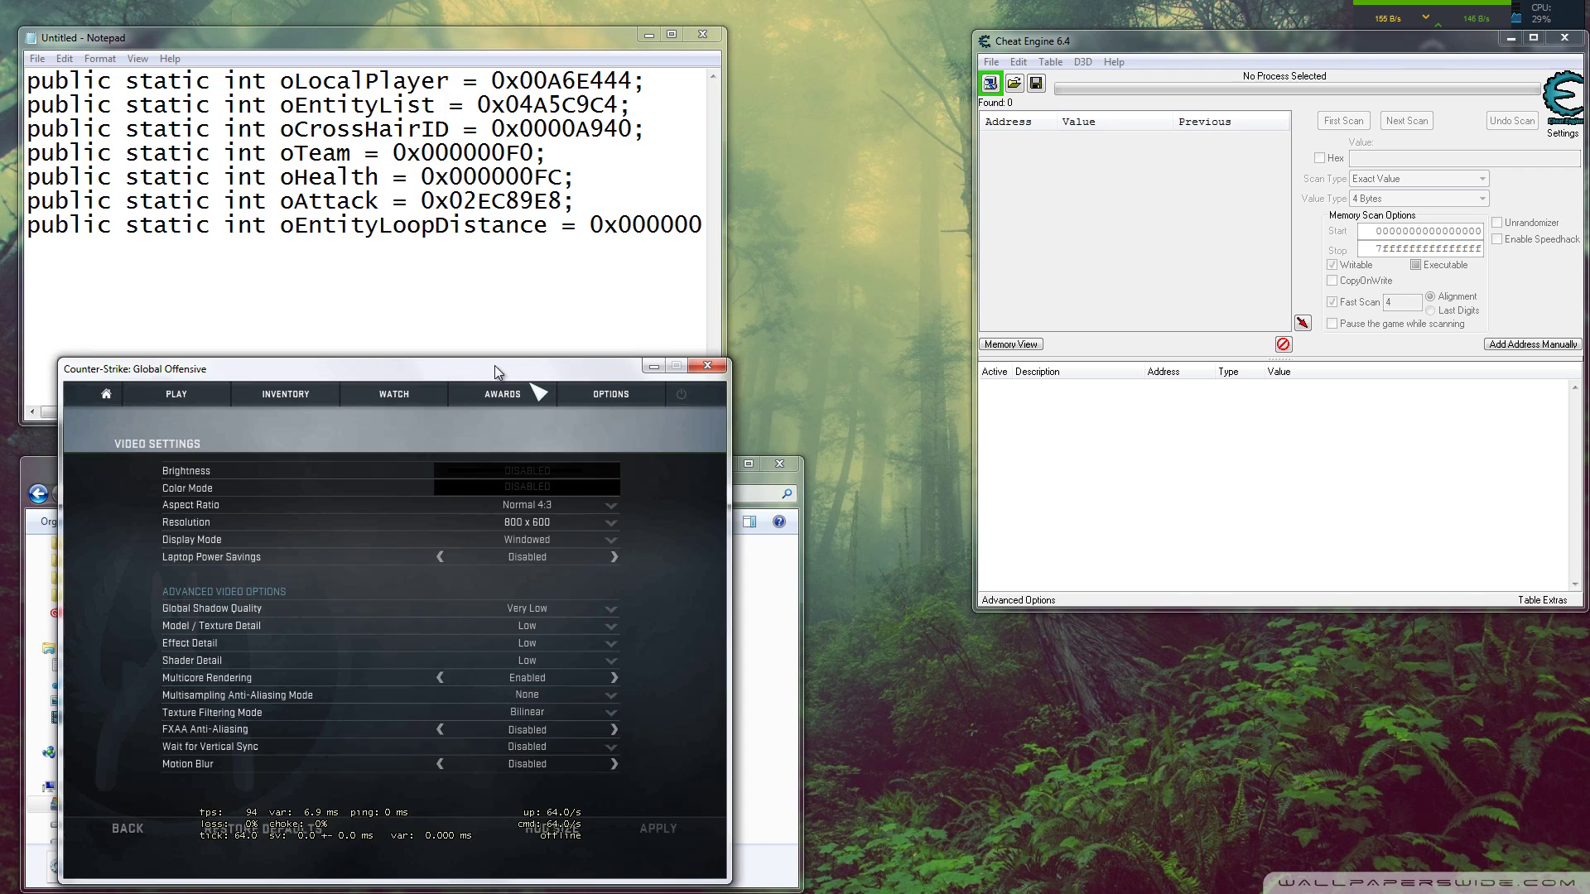
mouse_move(495, 367)
mouse_down()
mouse_move(480, 309)
mouse_move(479, 343)
mouse_up()
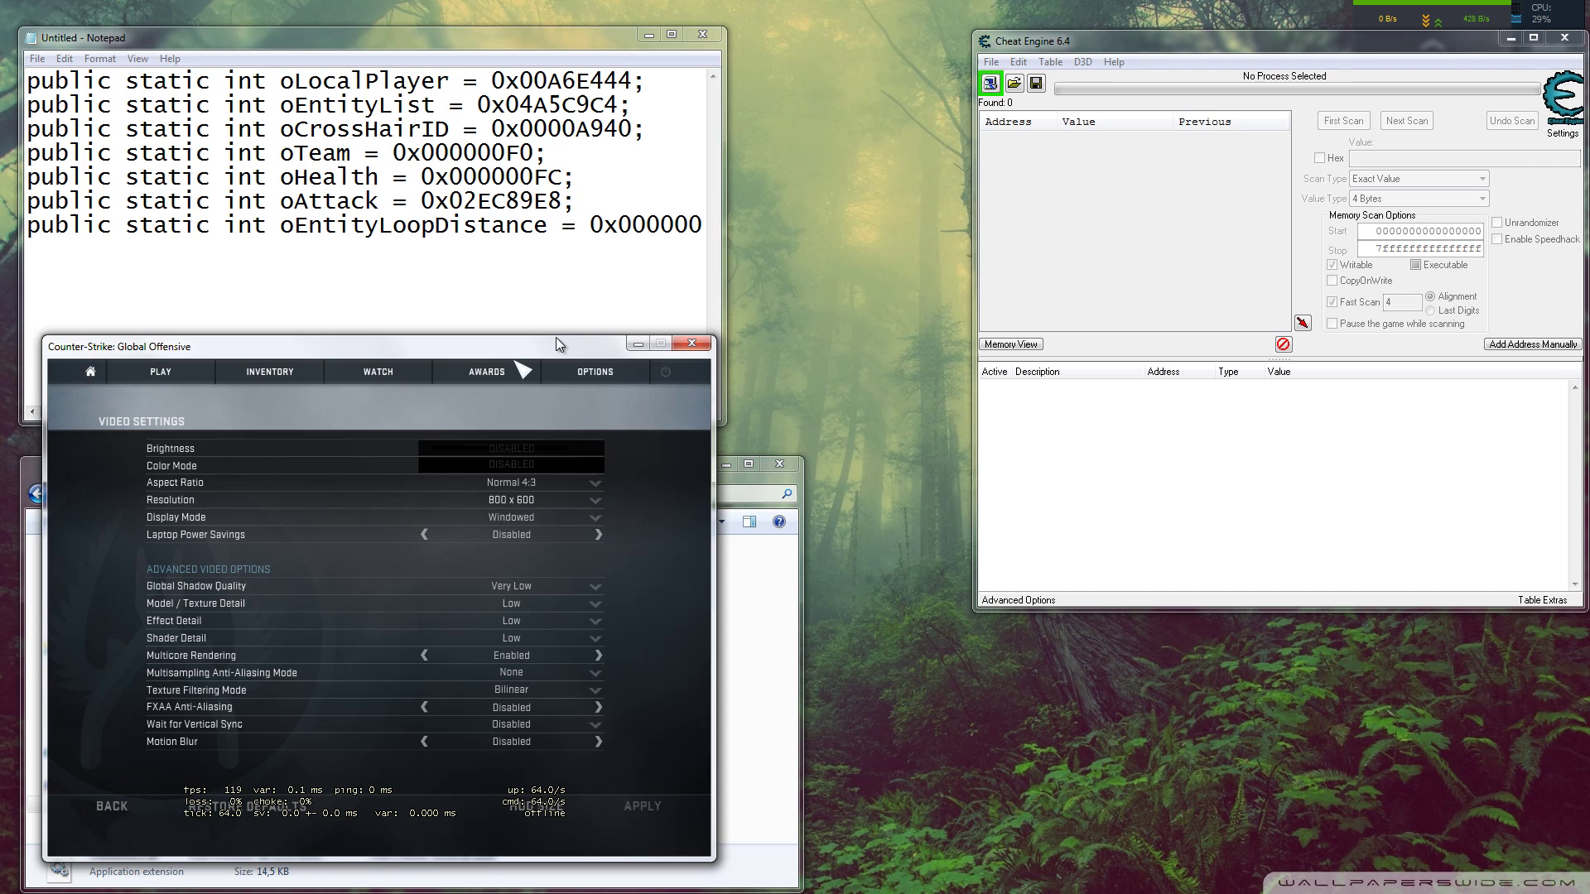
drag(550, 345, 539, 344)
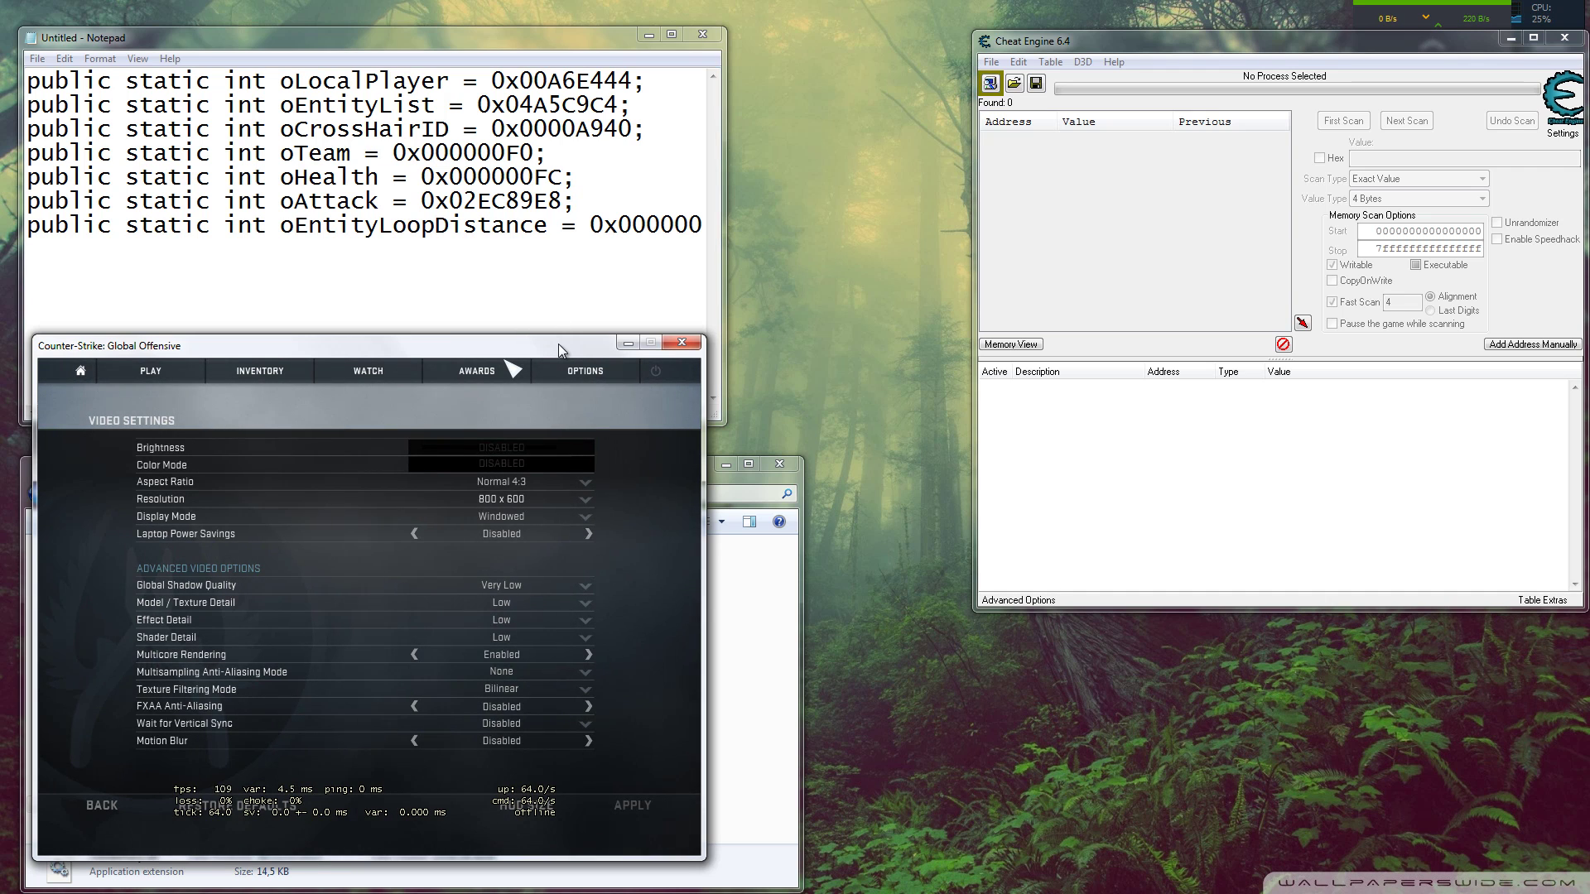
drag(558, 344, 558, 346)
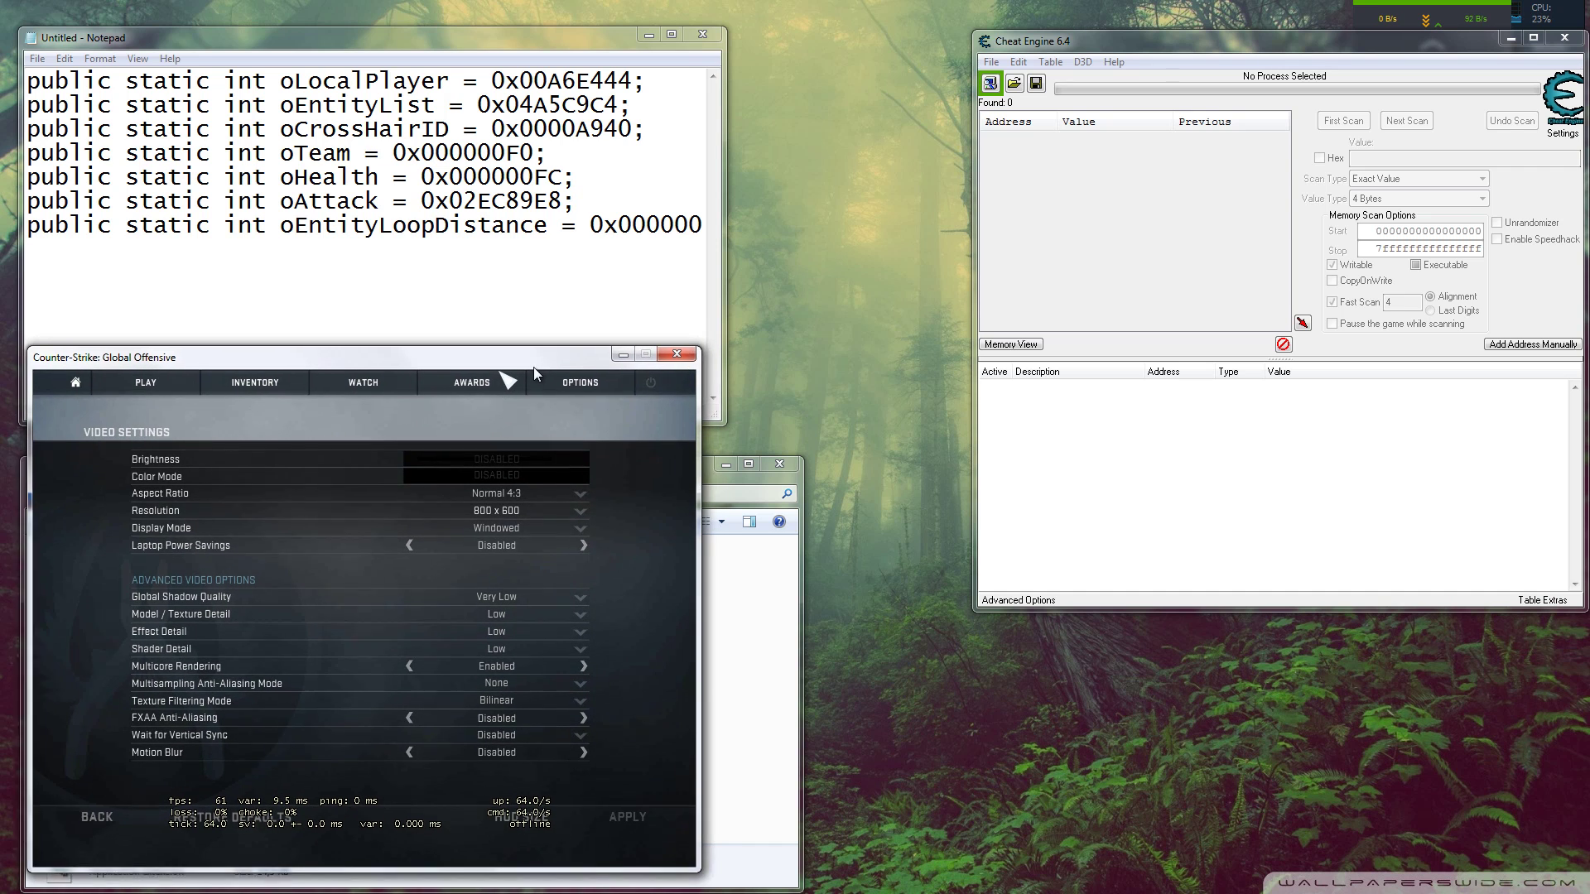
drag(546, 345, 578, 350)
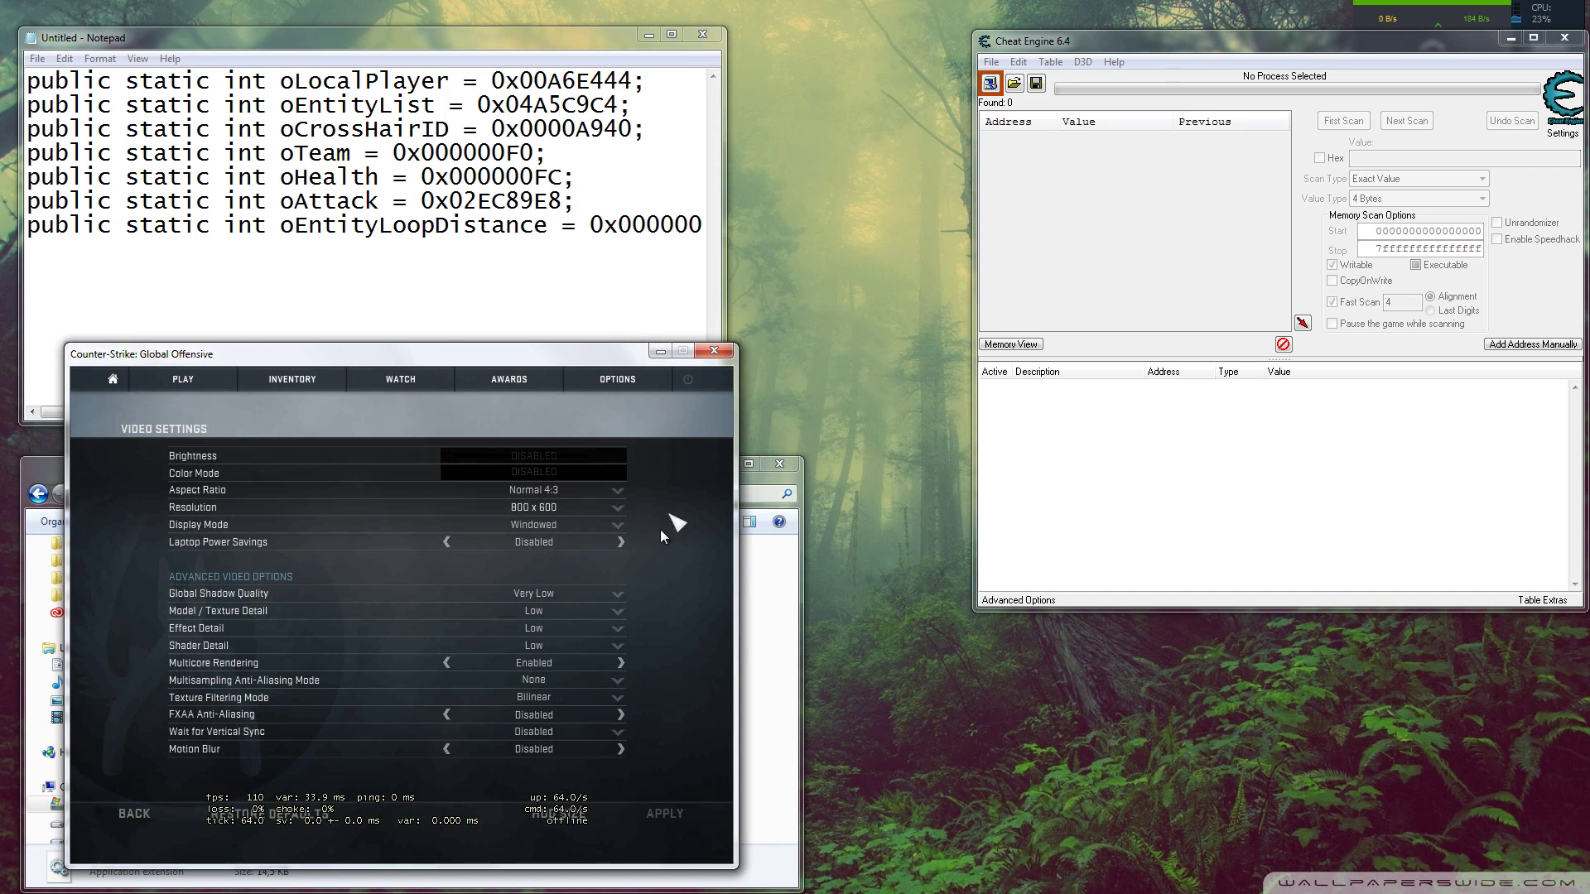
Arrange the Notepad, Debug folder and Cheat Engine windows so all three are in view, and select VAMemory.dll
click(778, 591)
click(548, 302)
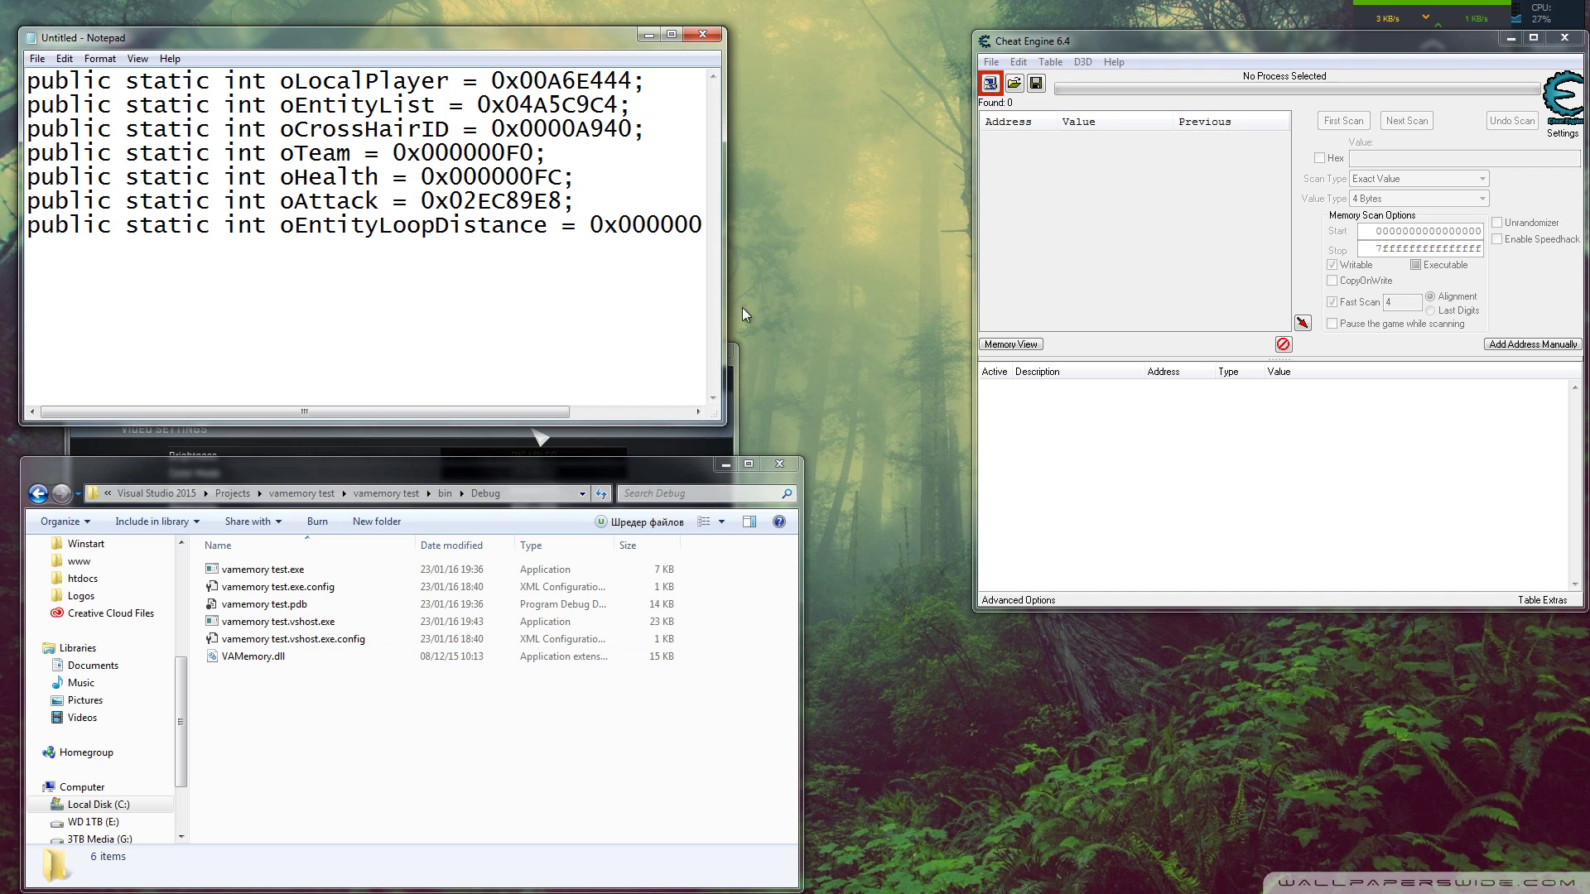
drag(1112, 35, 966, 35)
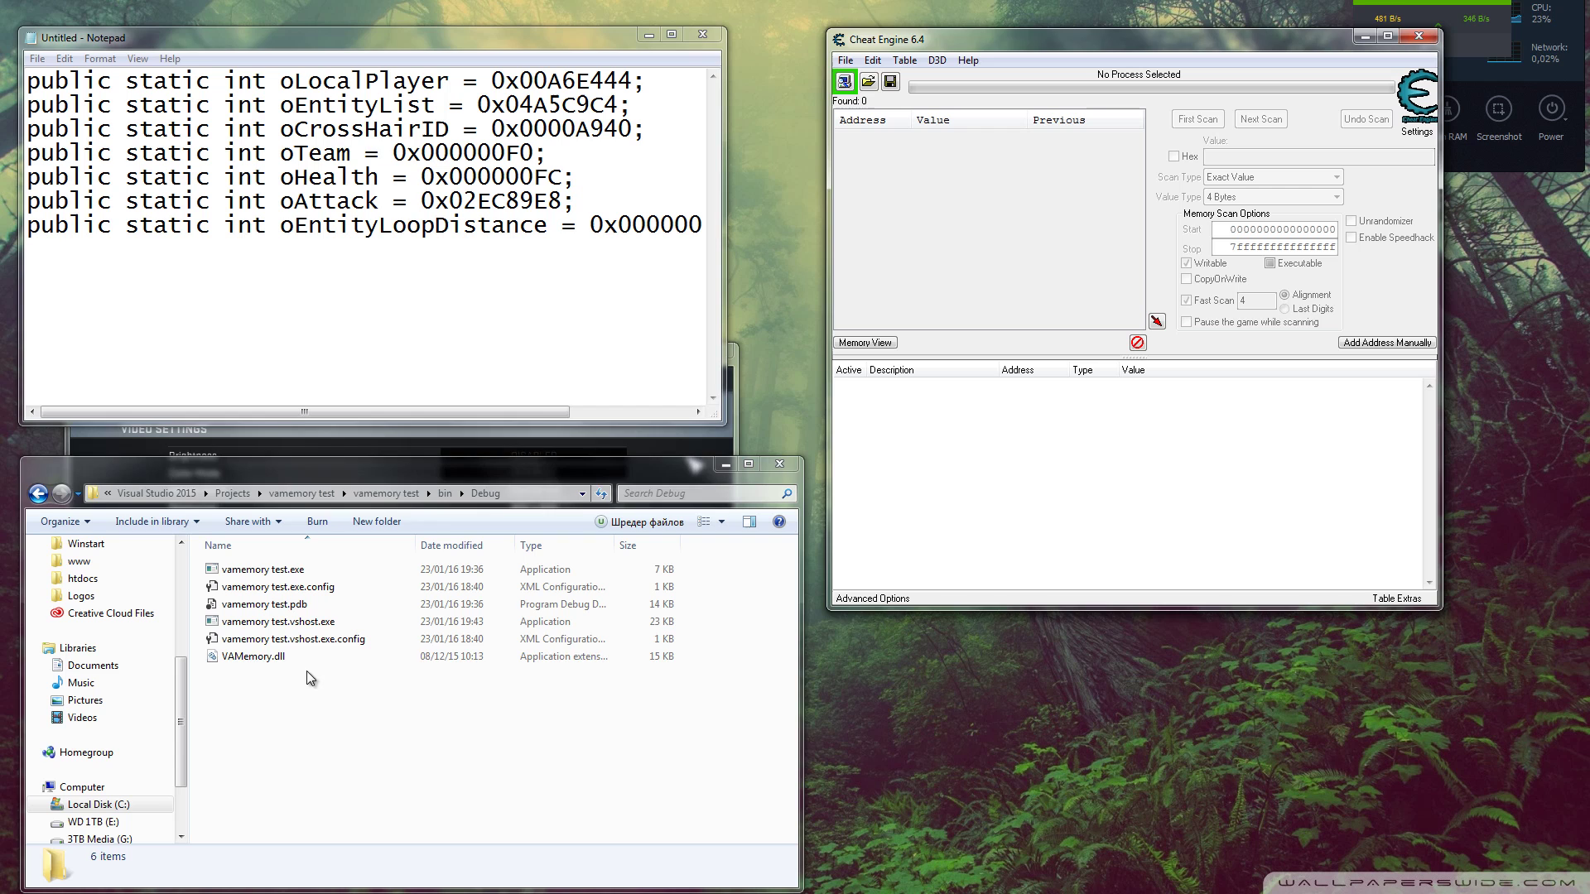
click(265, 656)
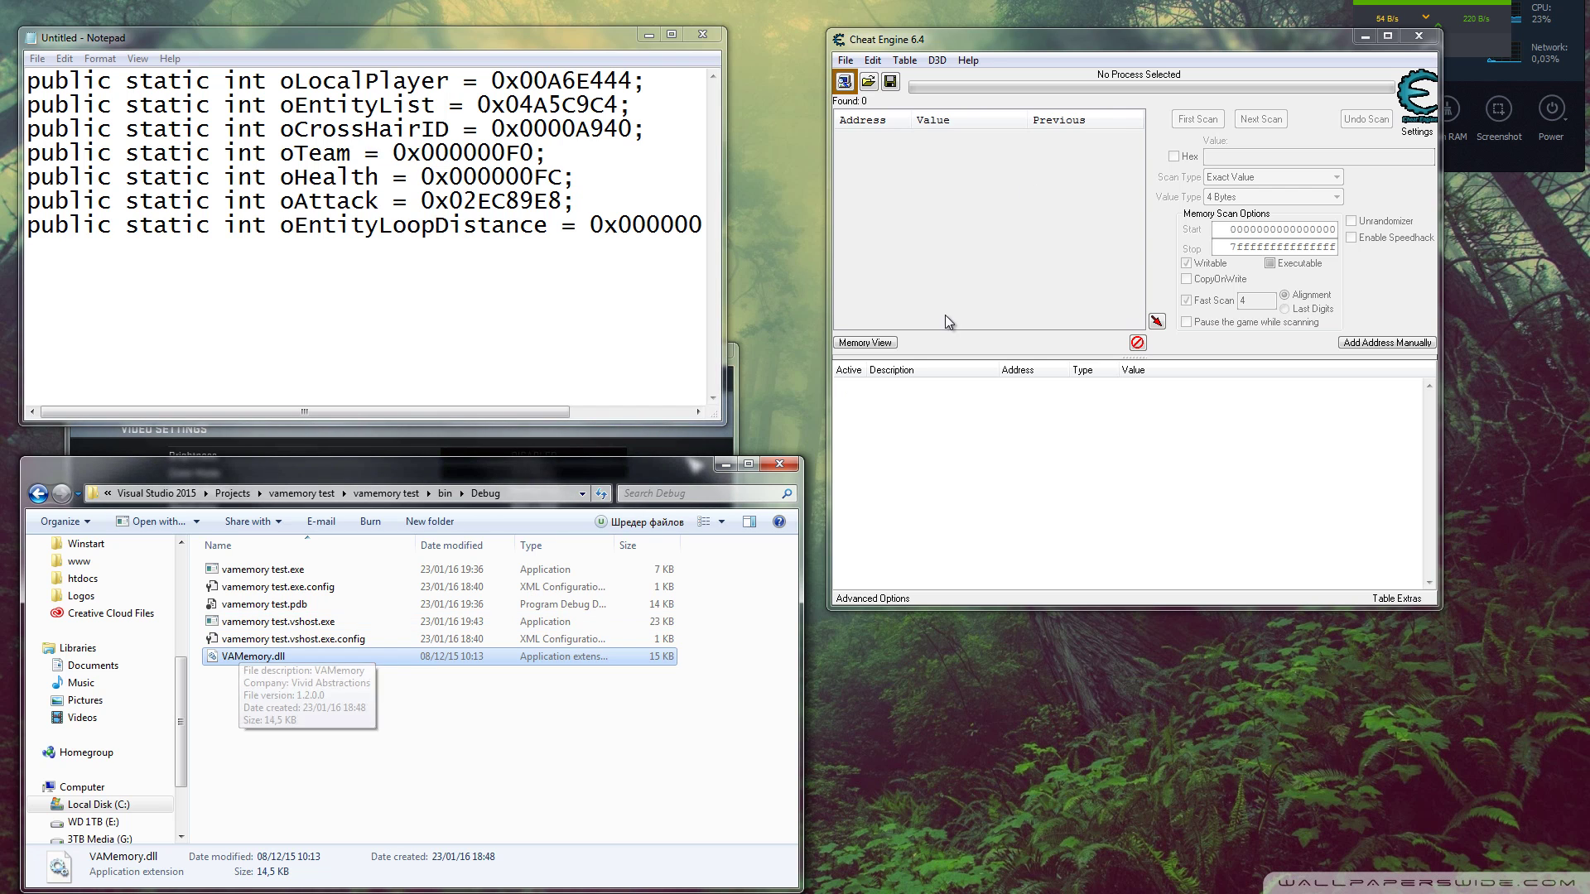
Start an offline Casual match on Inferno with Harmless Bots in Counter-Strike: Global Offensive
click(643, 441)
drag(525, 353, 551, 332)
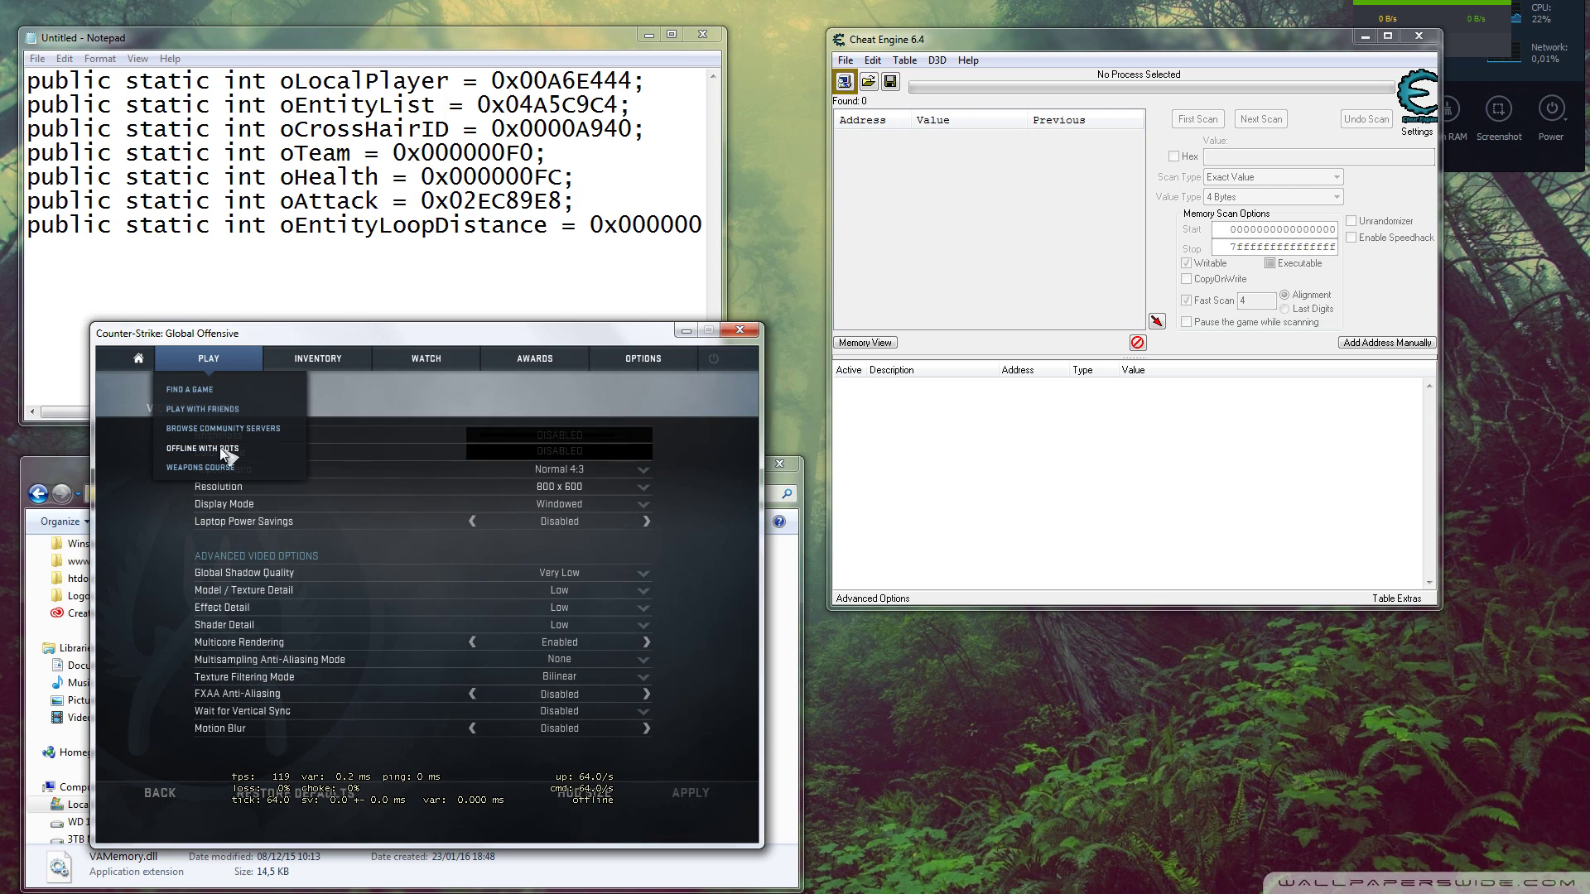
click(221, 448)
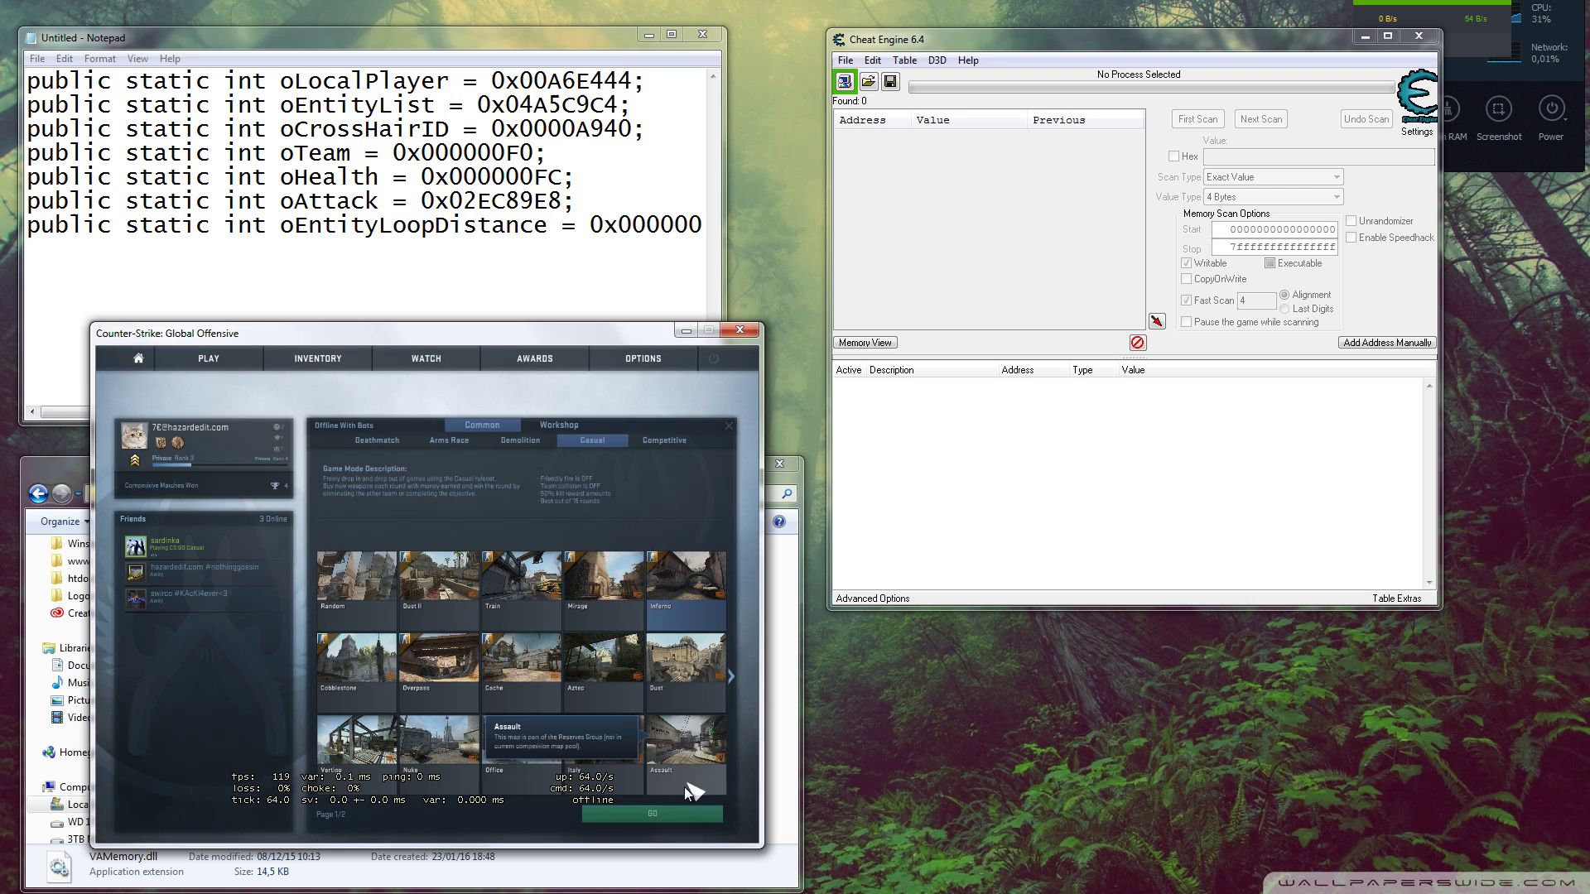
click(686, 812)
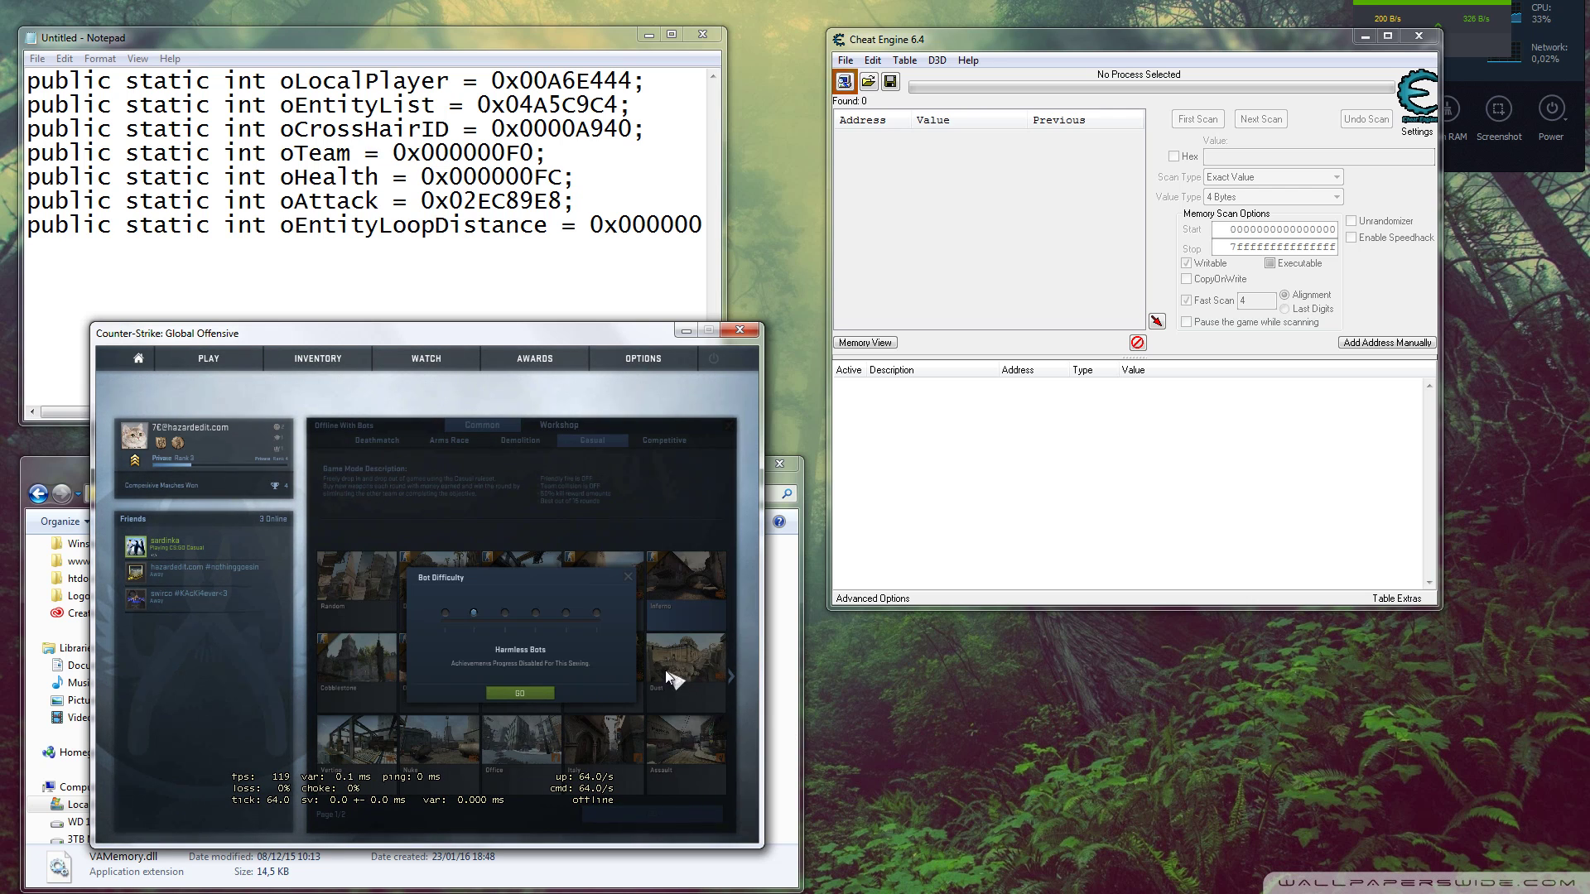
click(520, 694)
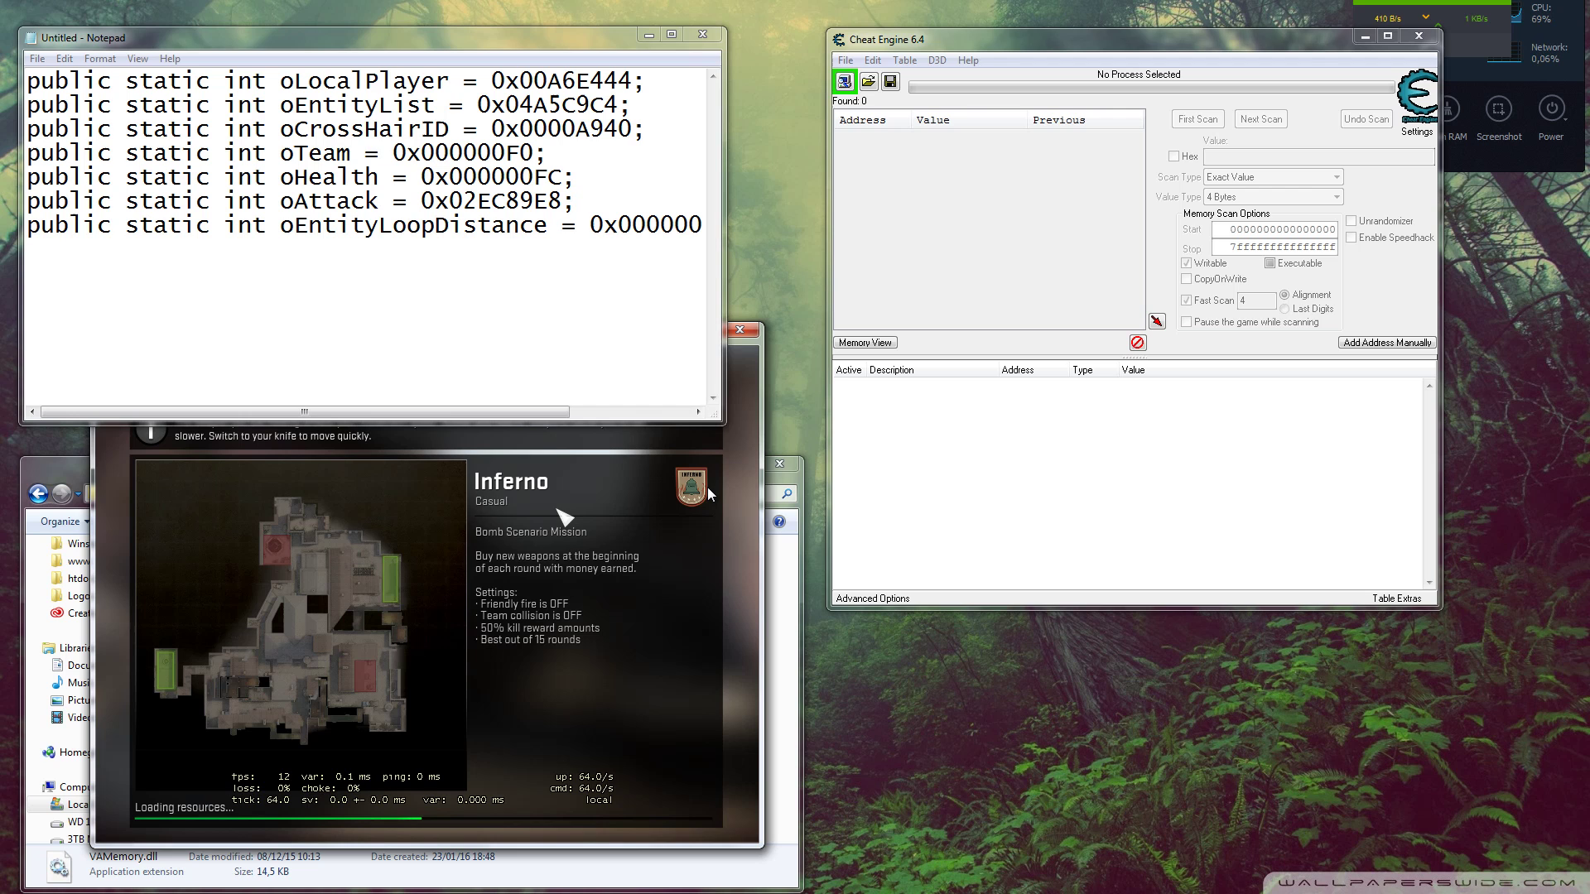
Join the Counter-Terrorists and enter the sv_cheats command in the game's developer console
click(525, 424)
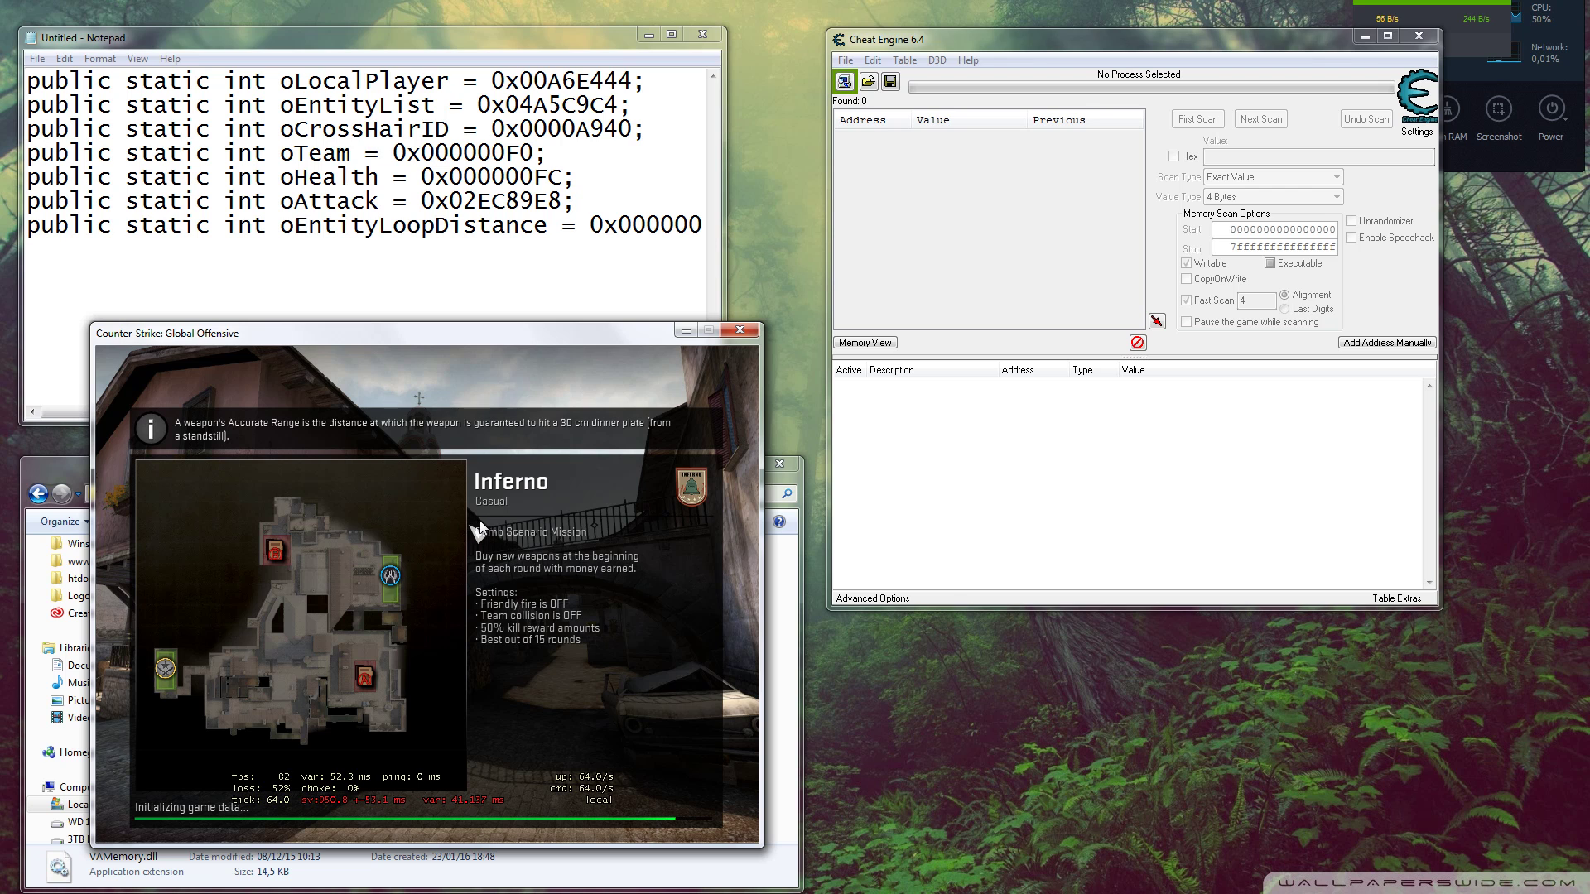
click(336, 793)
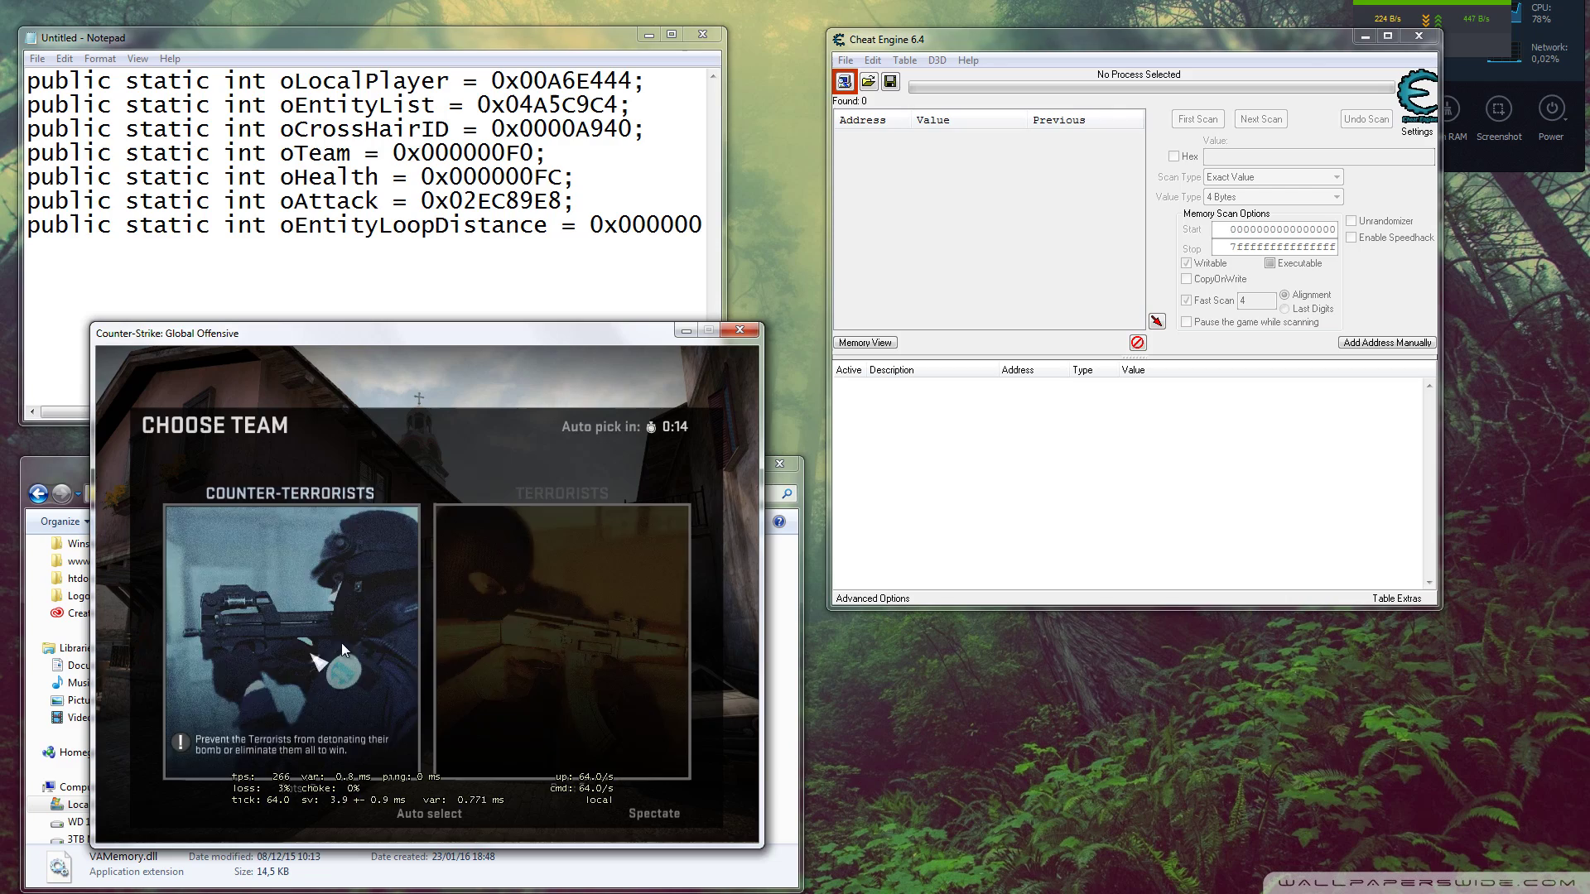
click(396, 617)
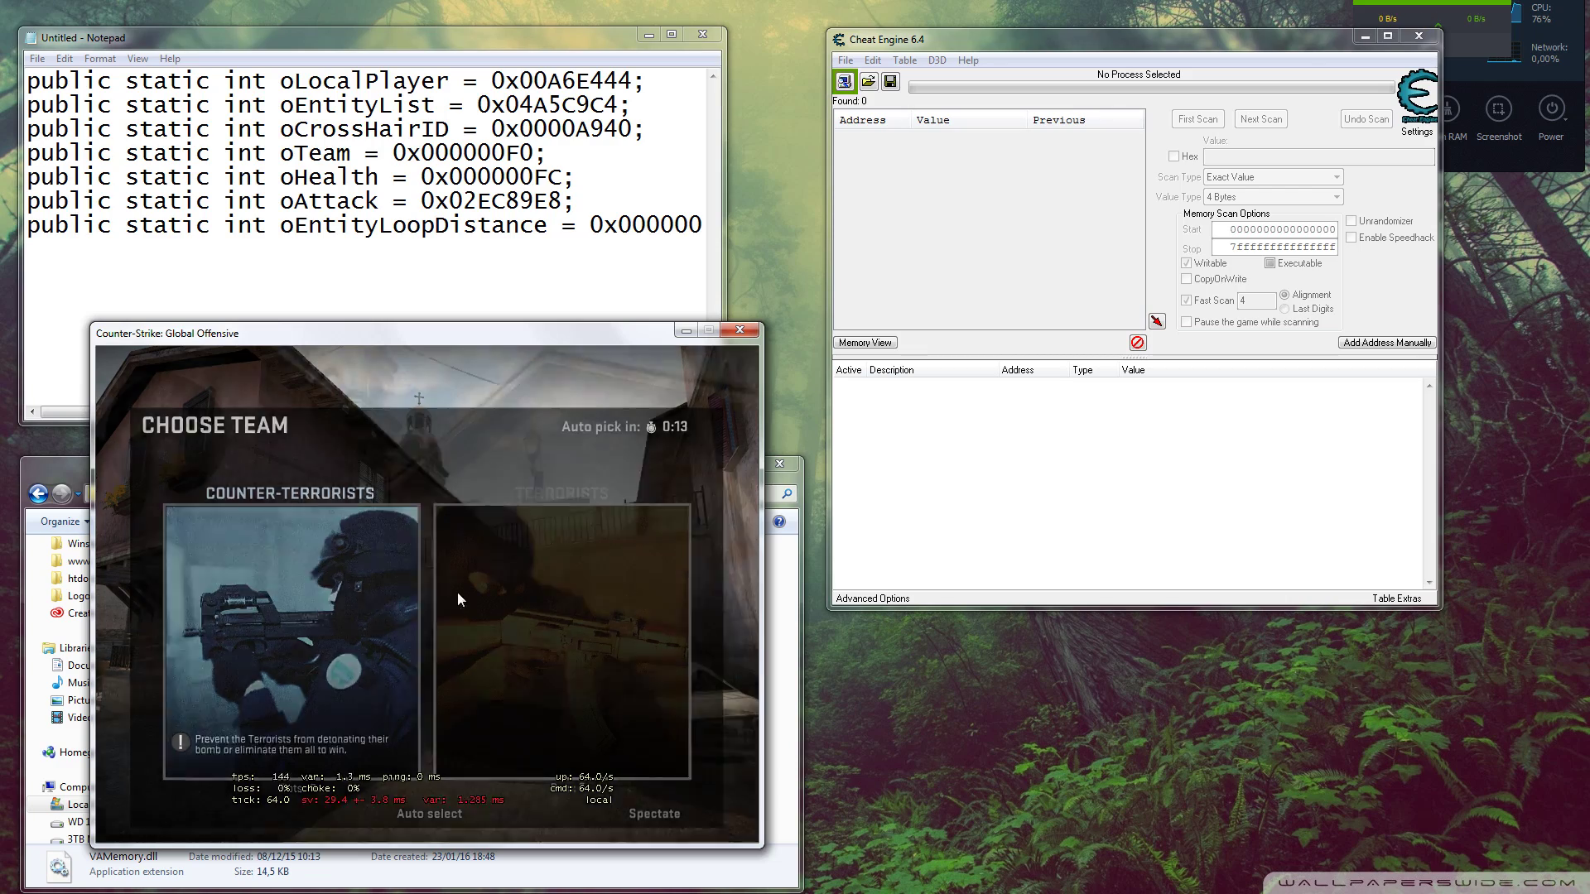
key(grave)
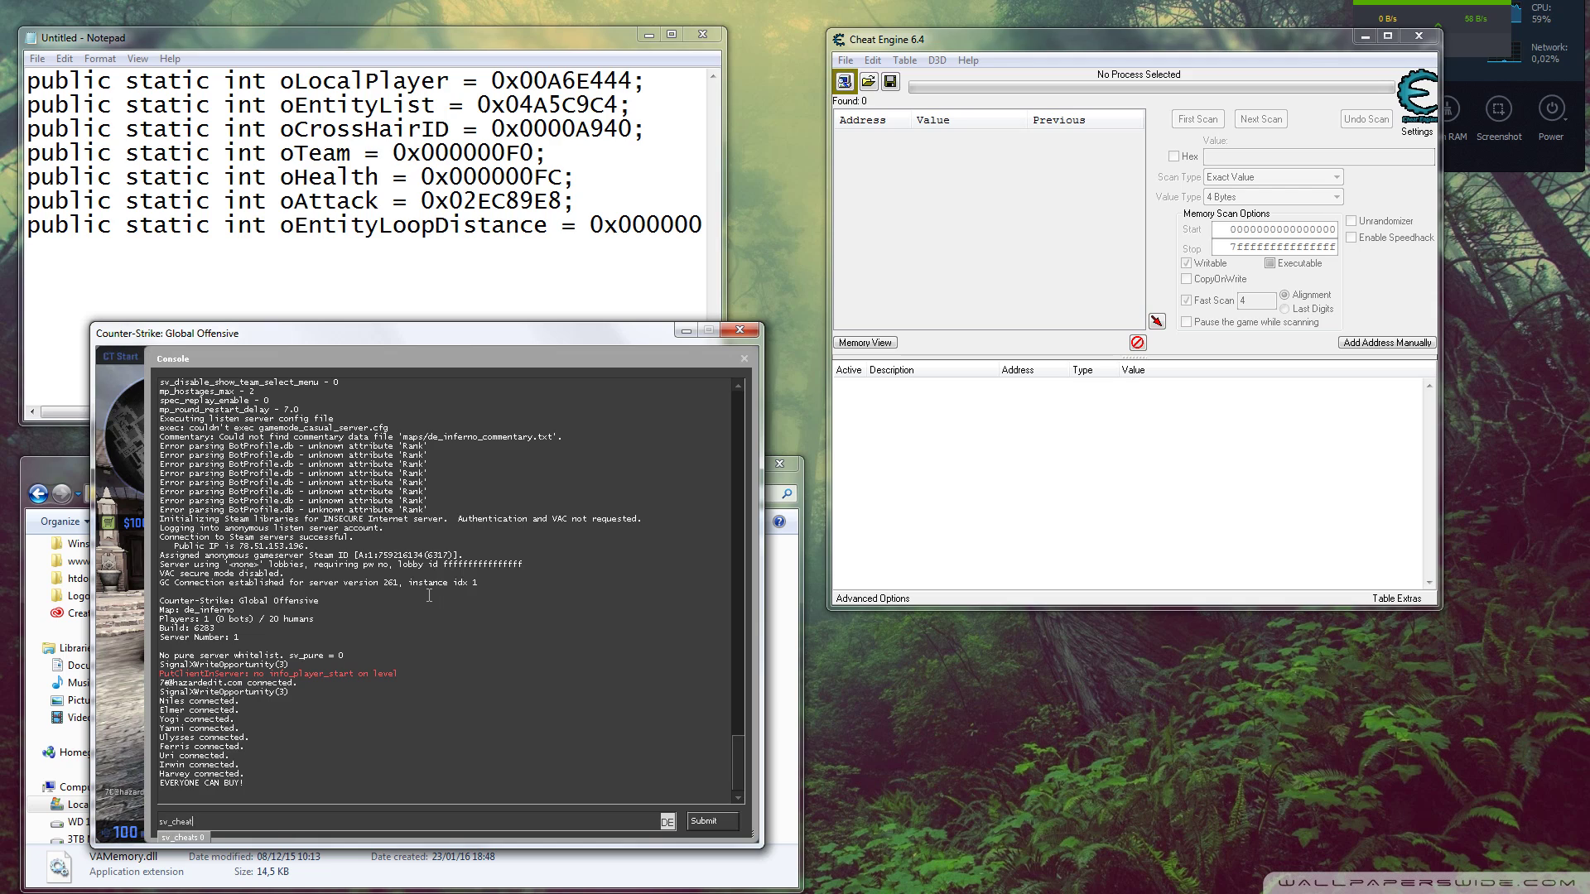
key(grave)
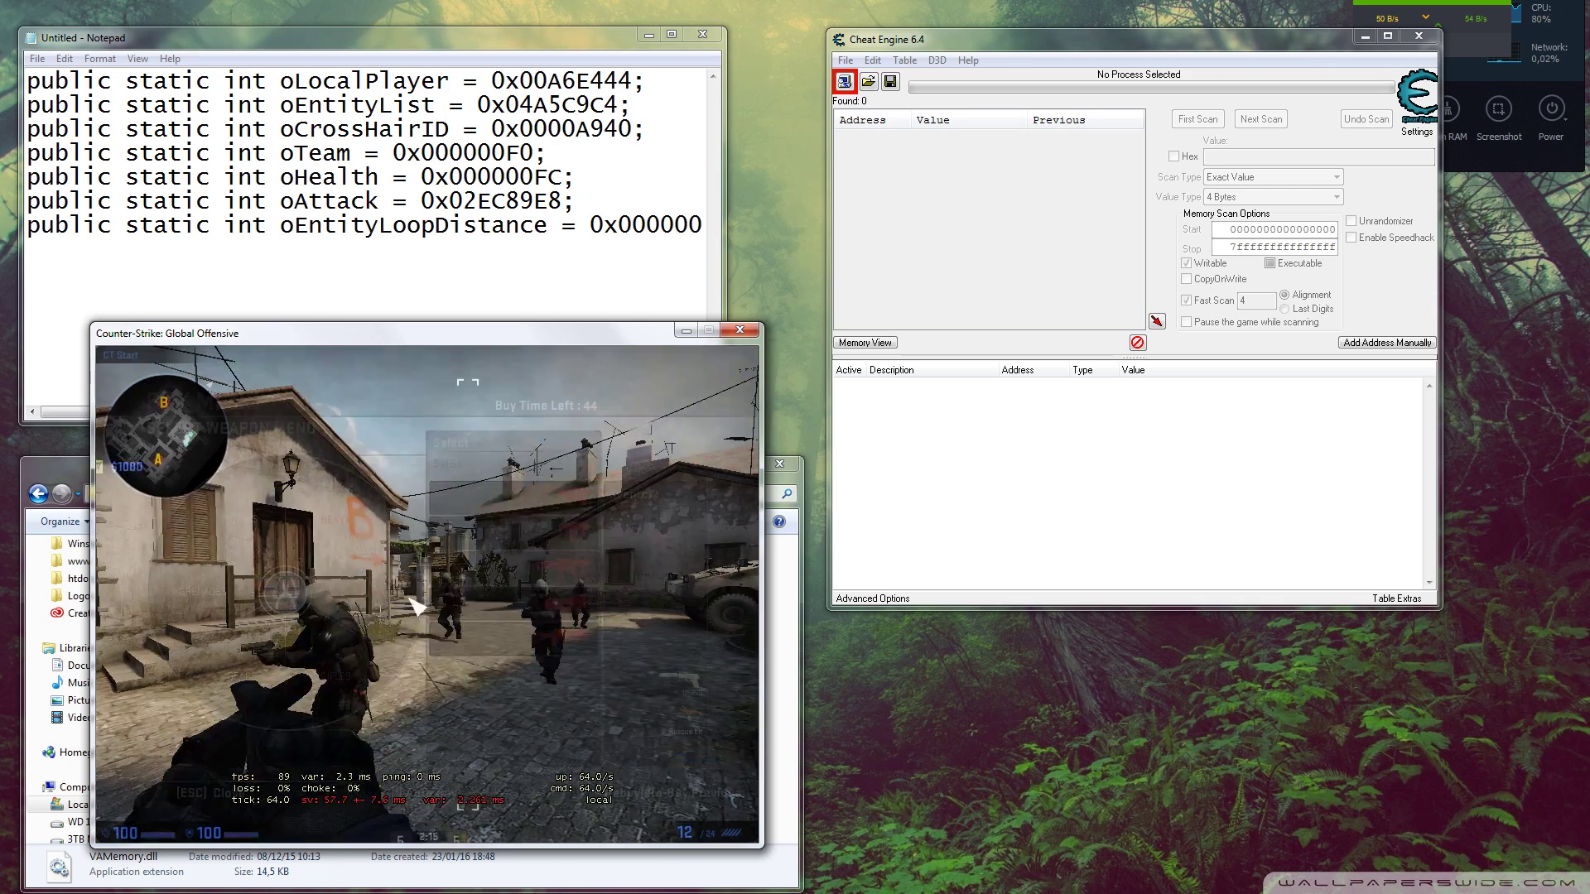
Buy the Five-SeveN pistol for the round and return to the match
key(b)
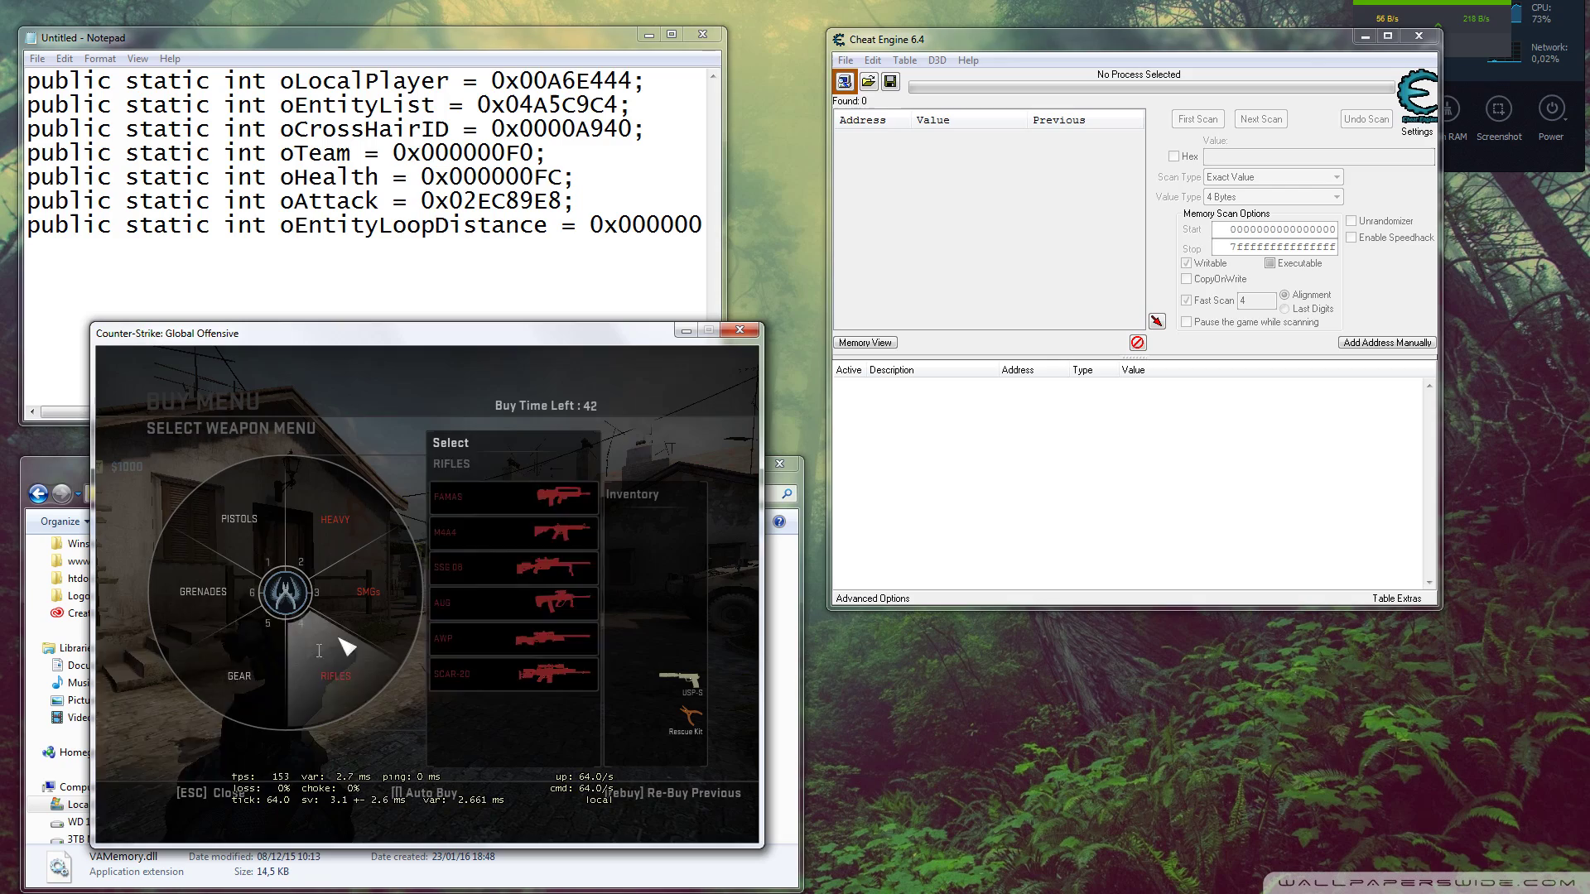
click(284, 501)
click(323, 658)
key(Escape)
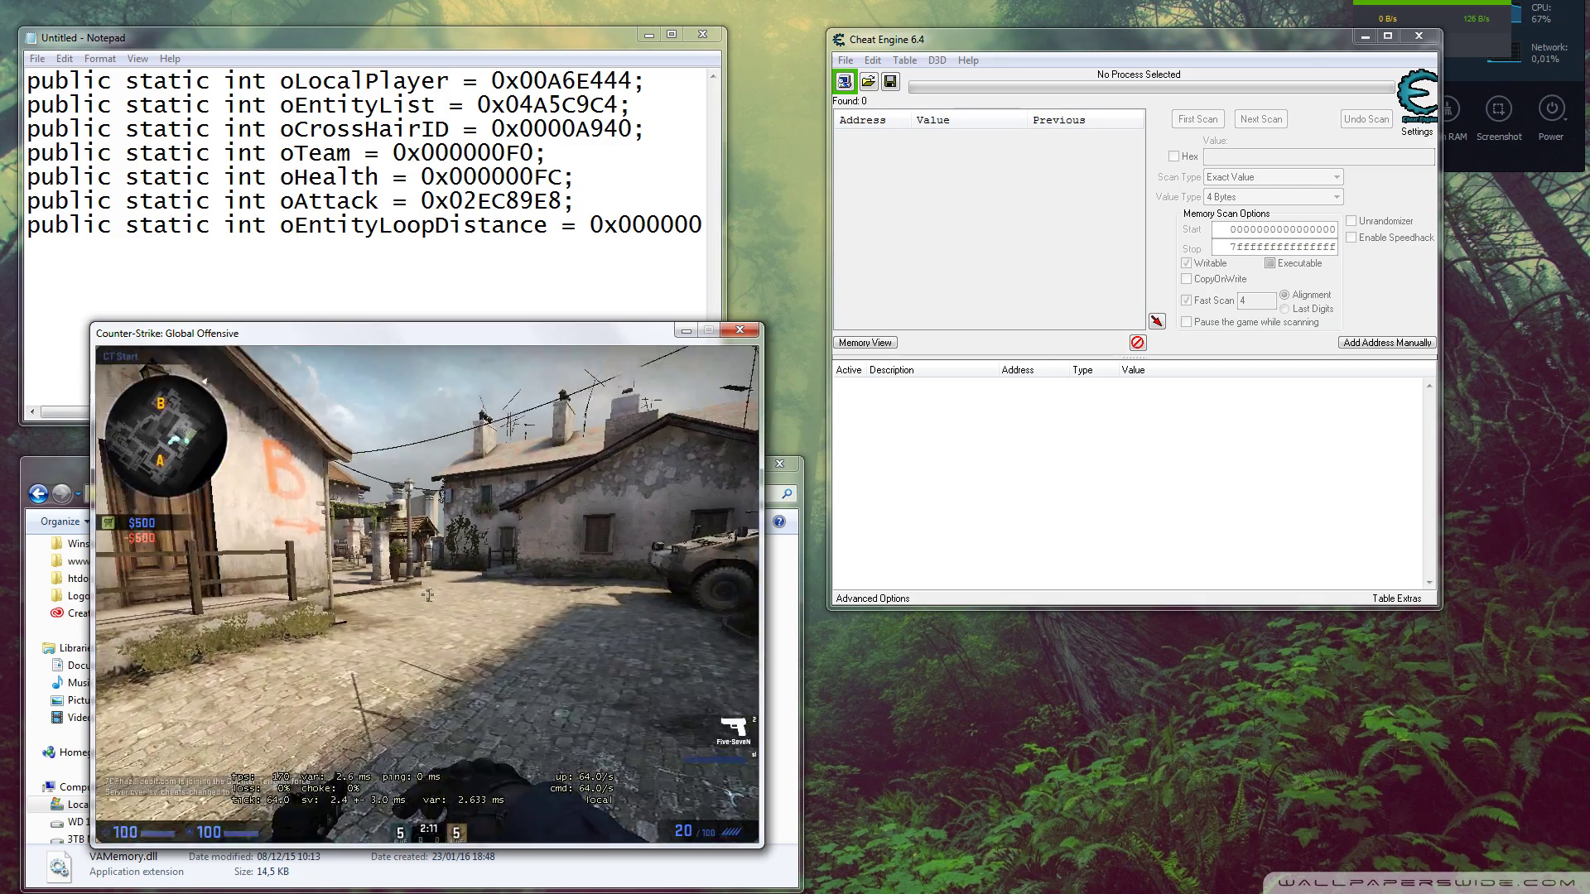
Run with the knife from CT Start past the truck and Bombsite B to Banana, and draw the pistol there
key(3)
key(alt+Tab)
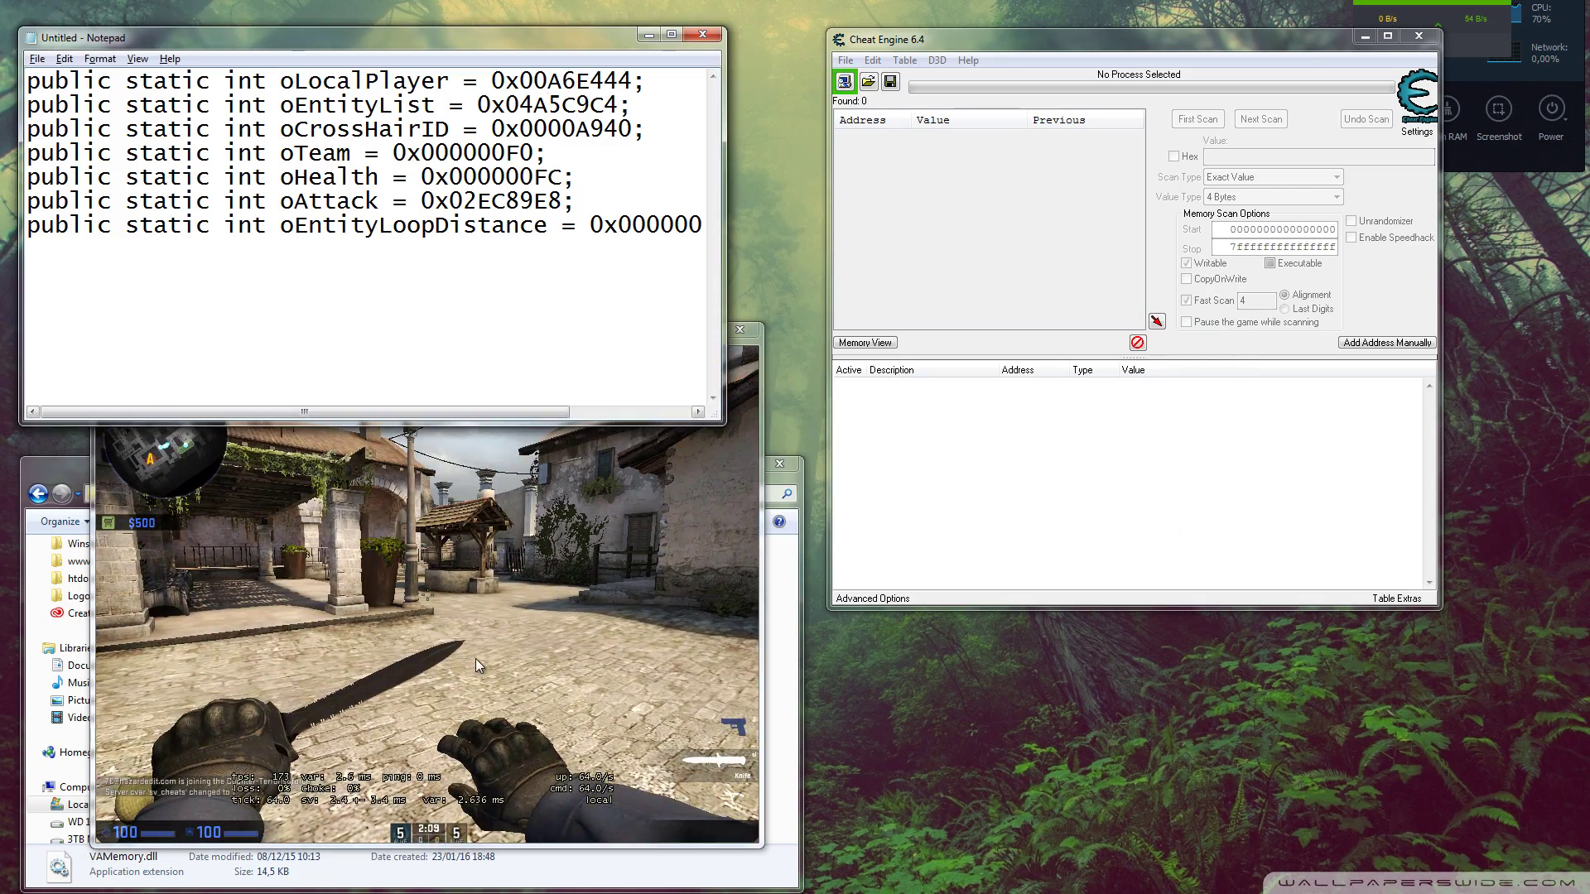
key(w)
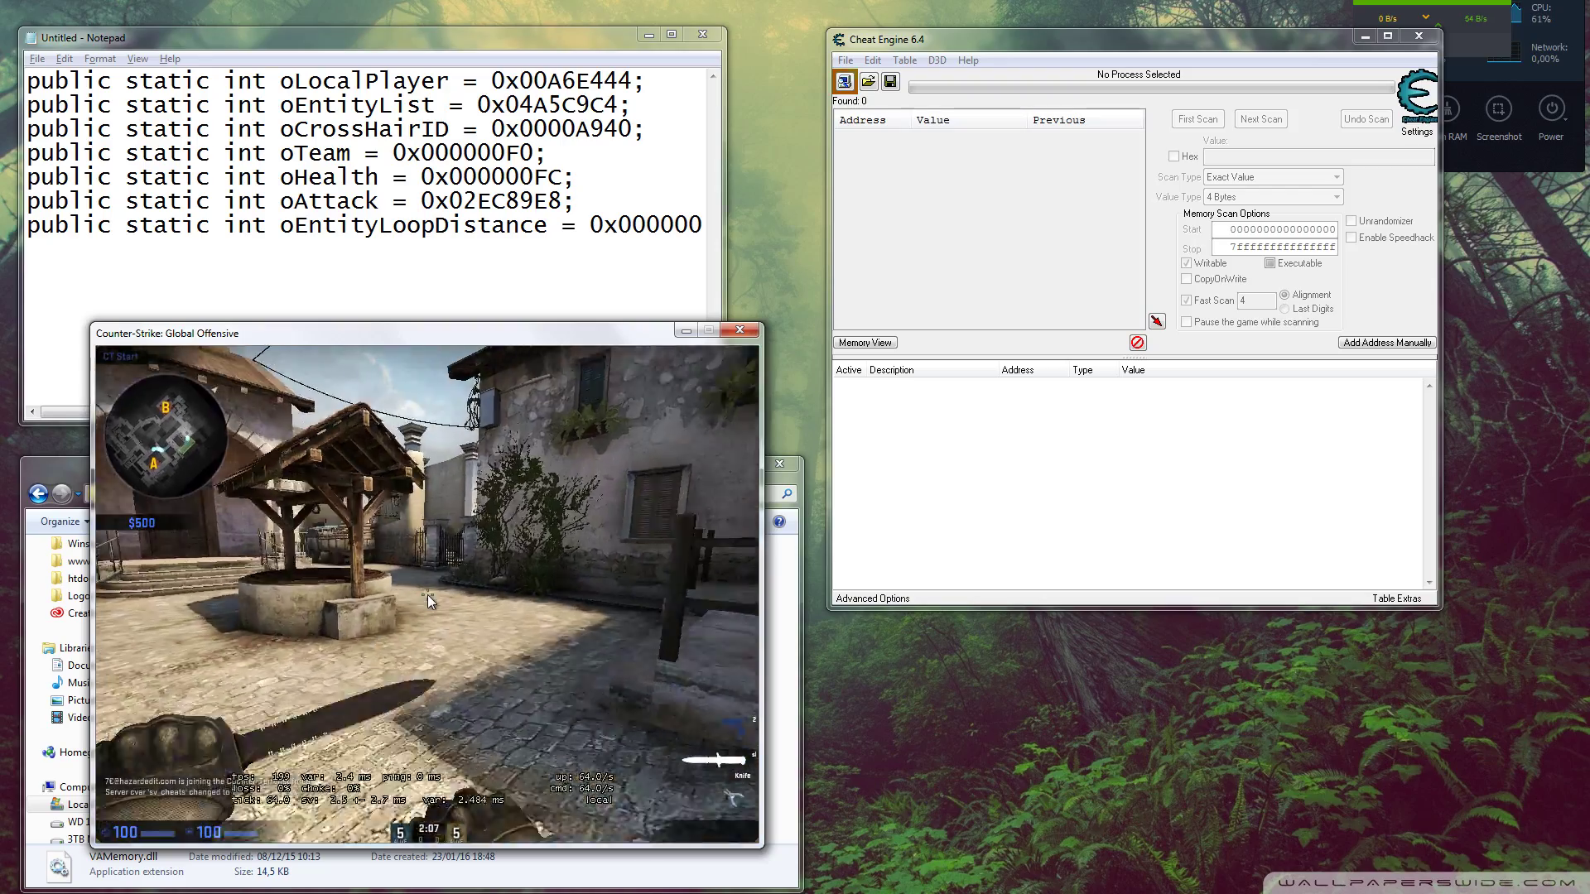
key(w)
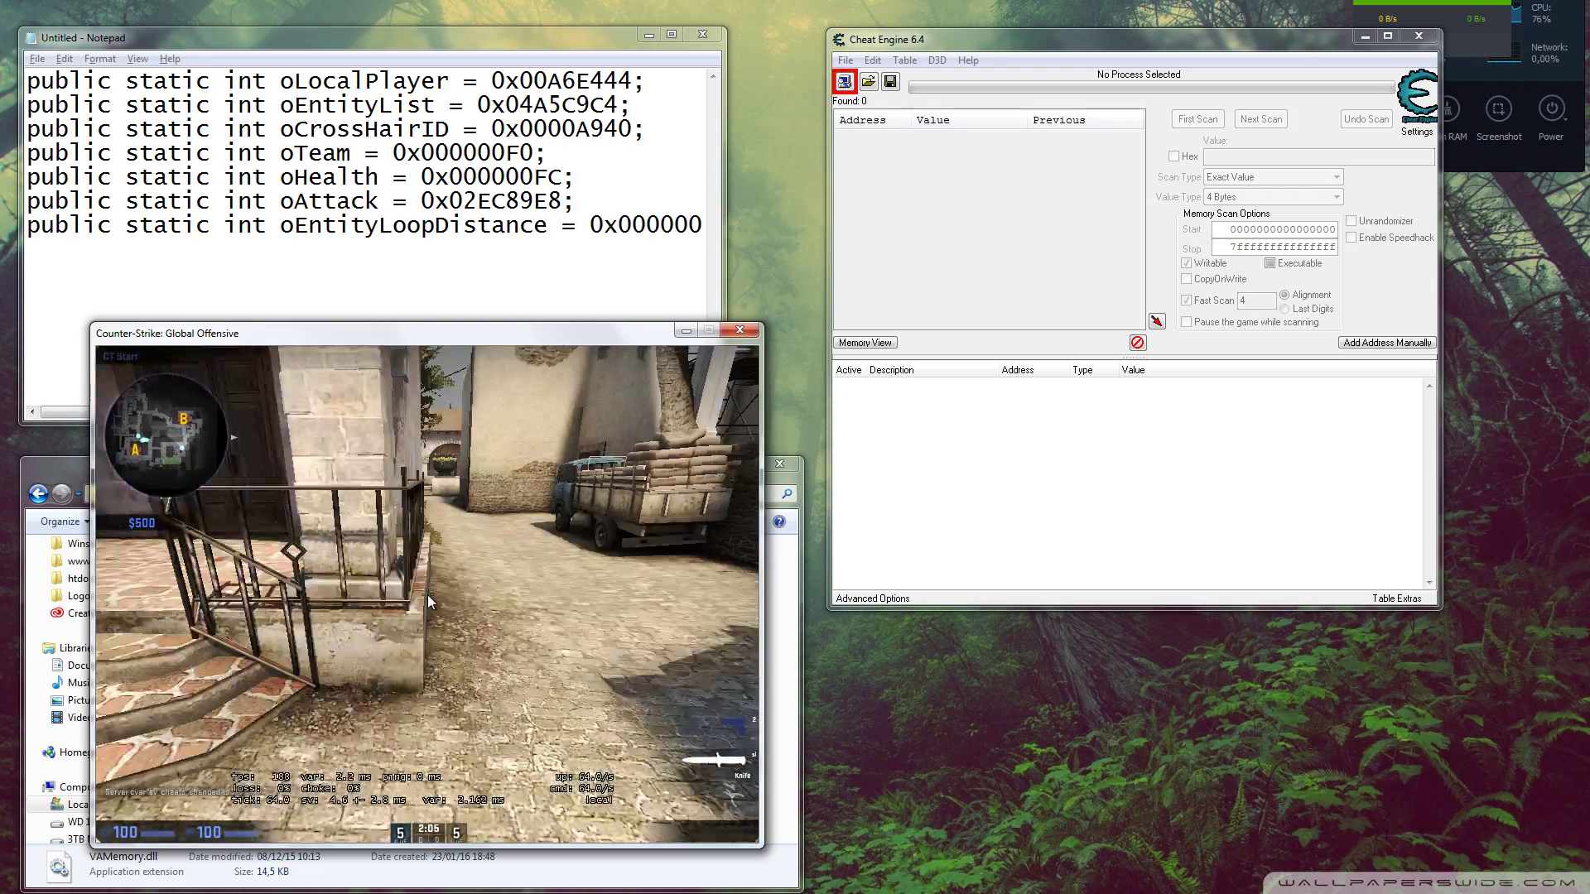
key(w)
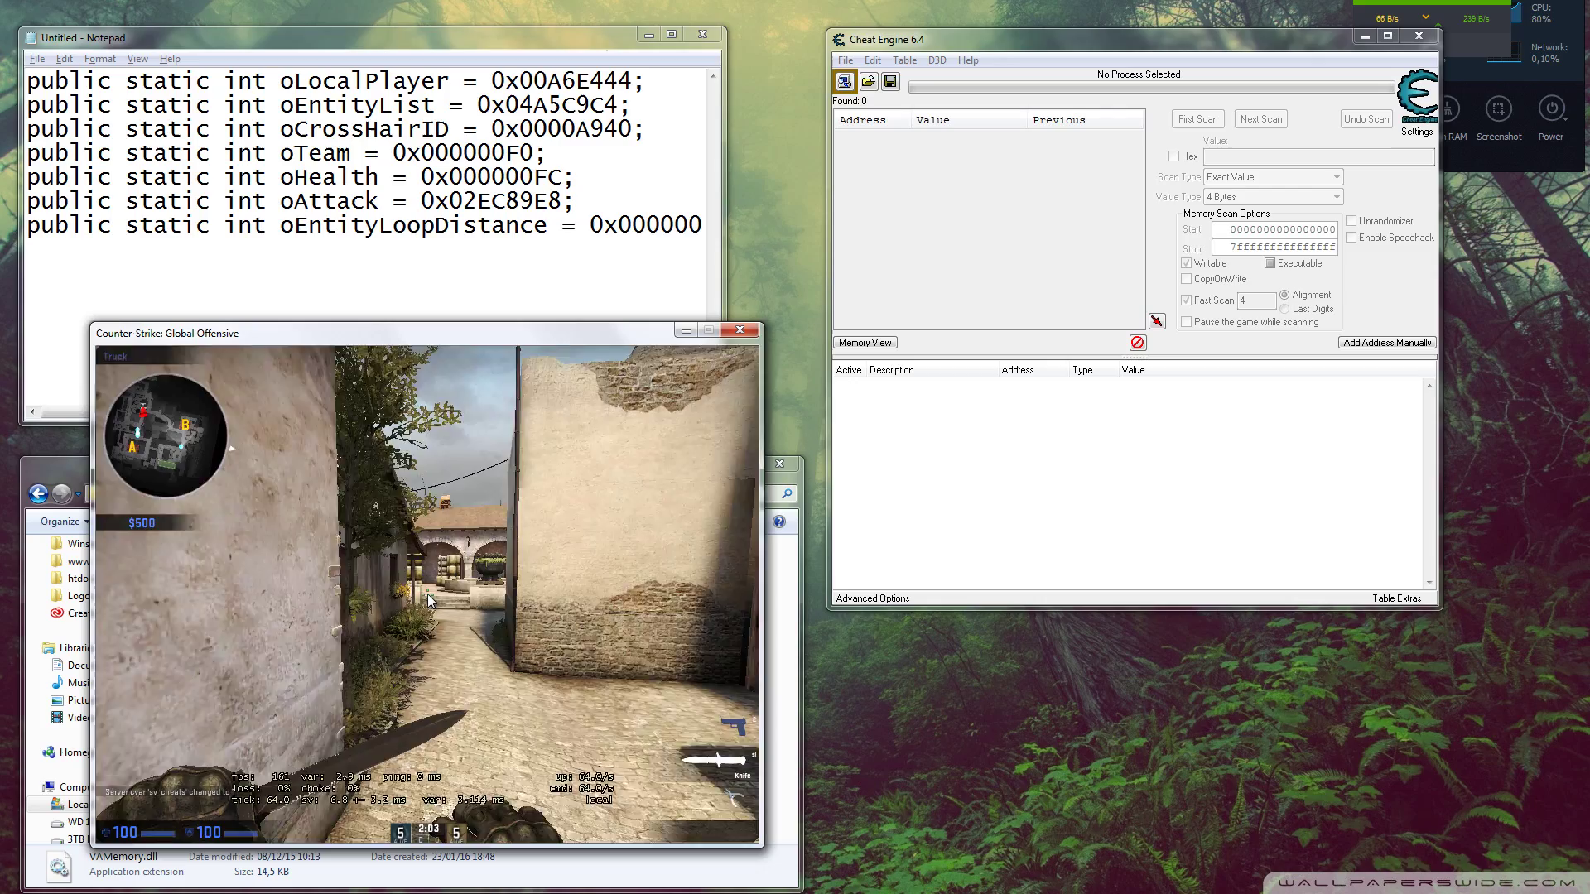
key(w)
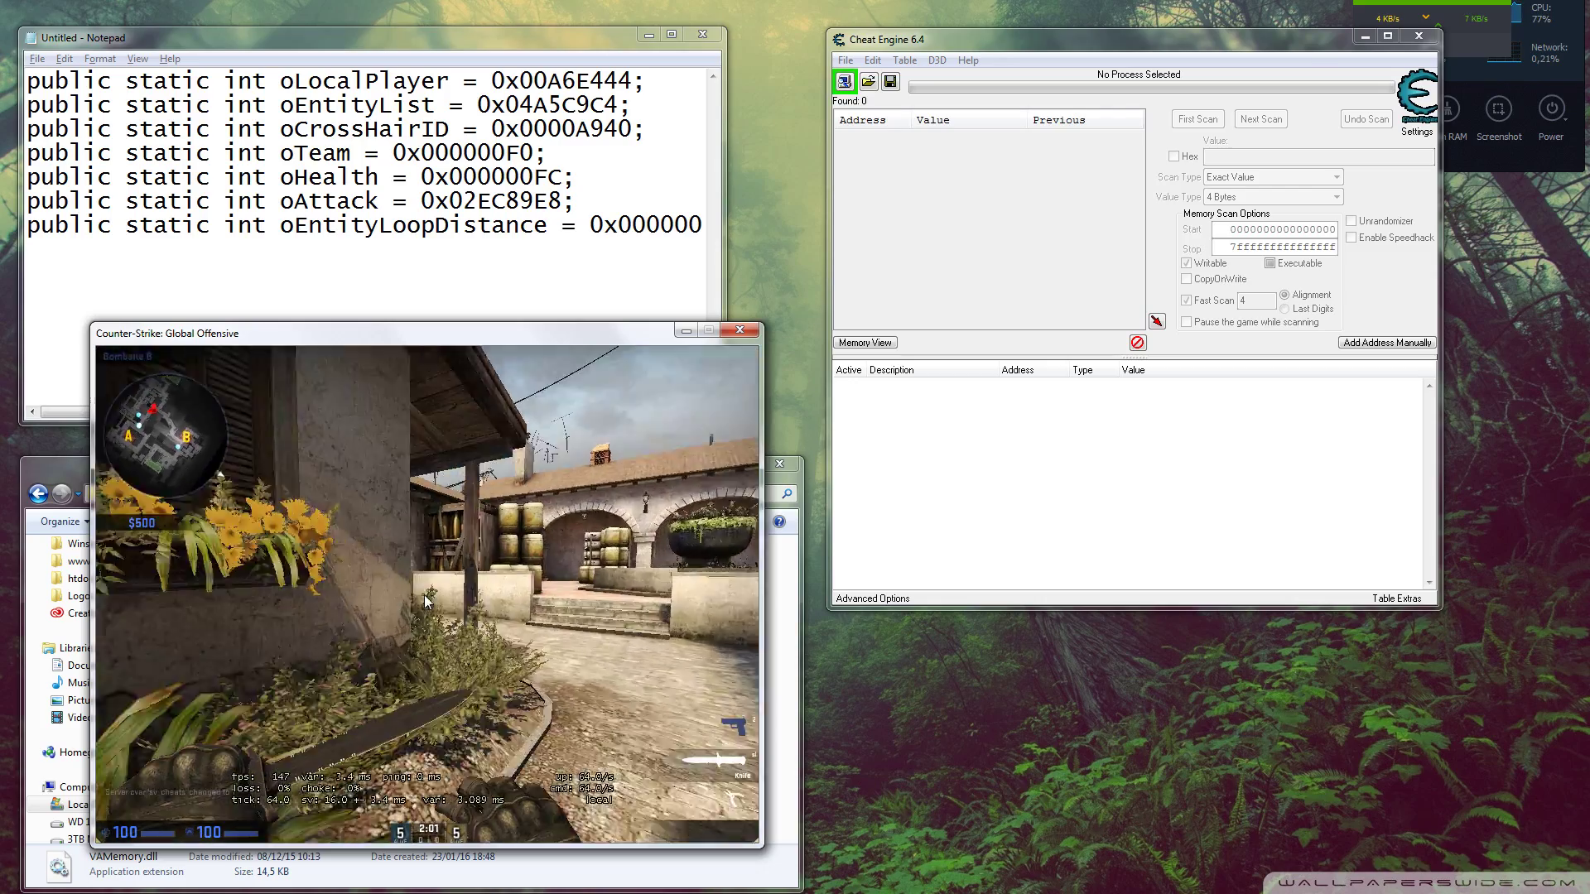
key(w)
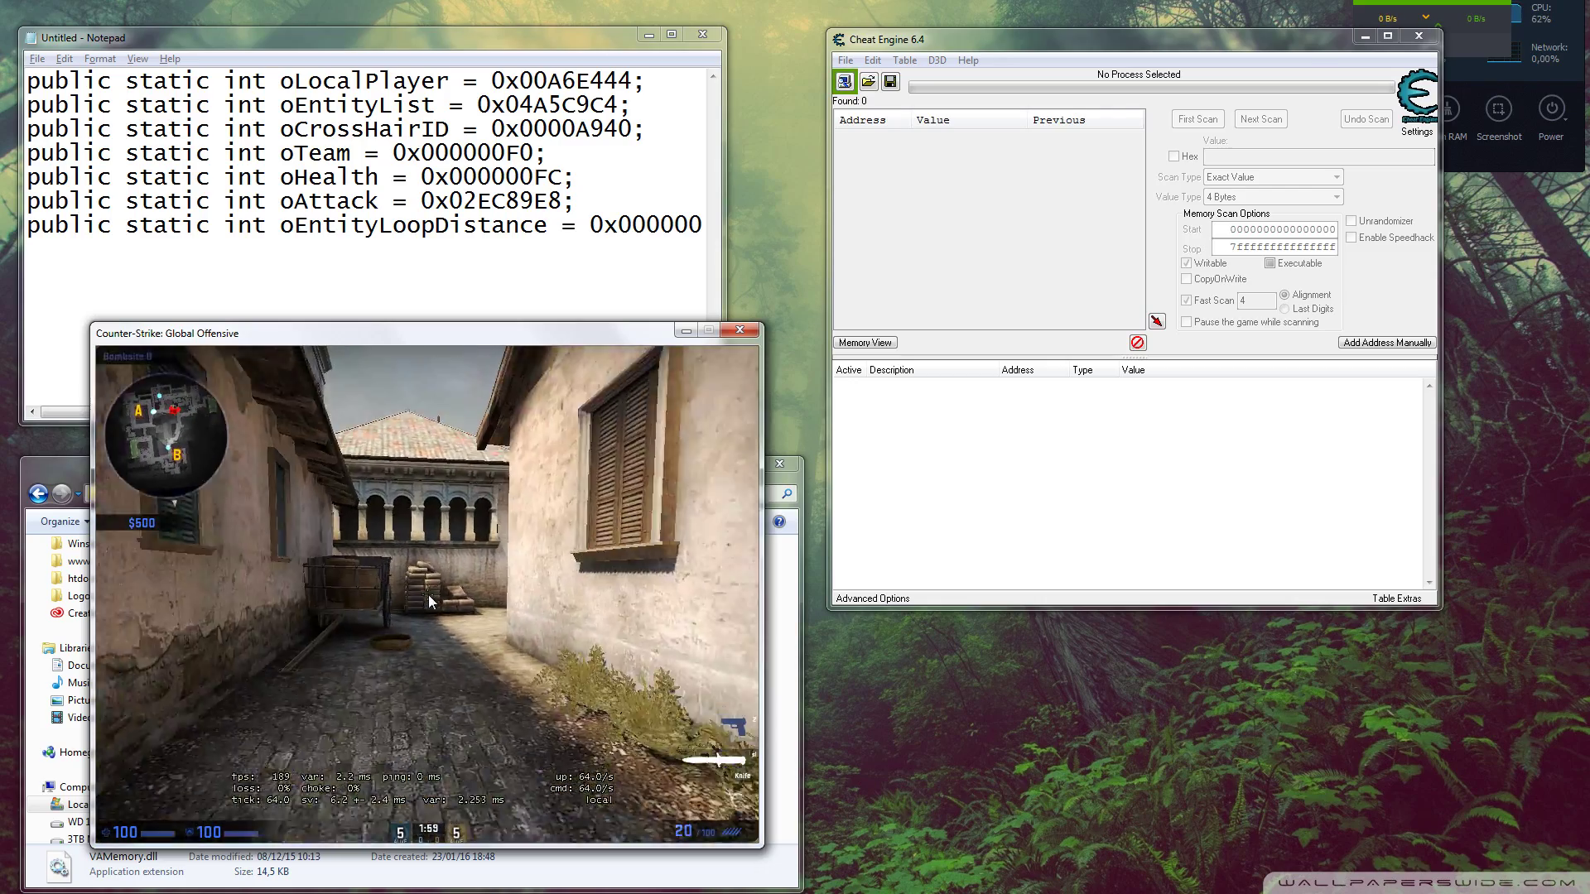
key(w)
key(2)
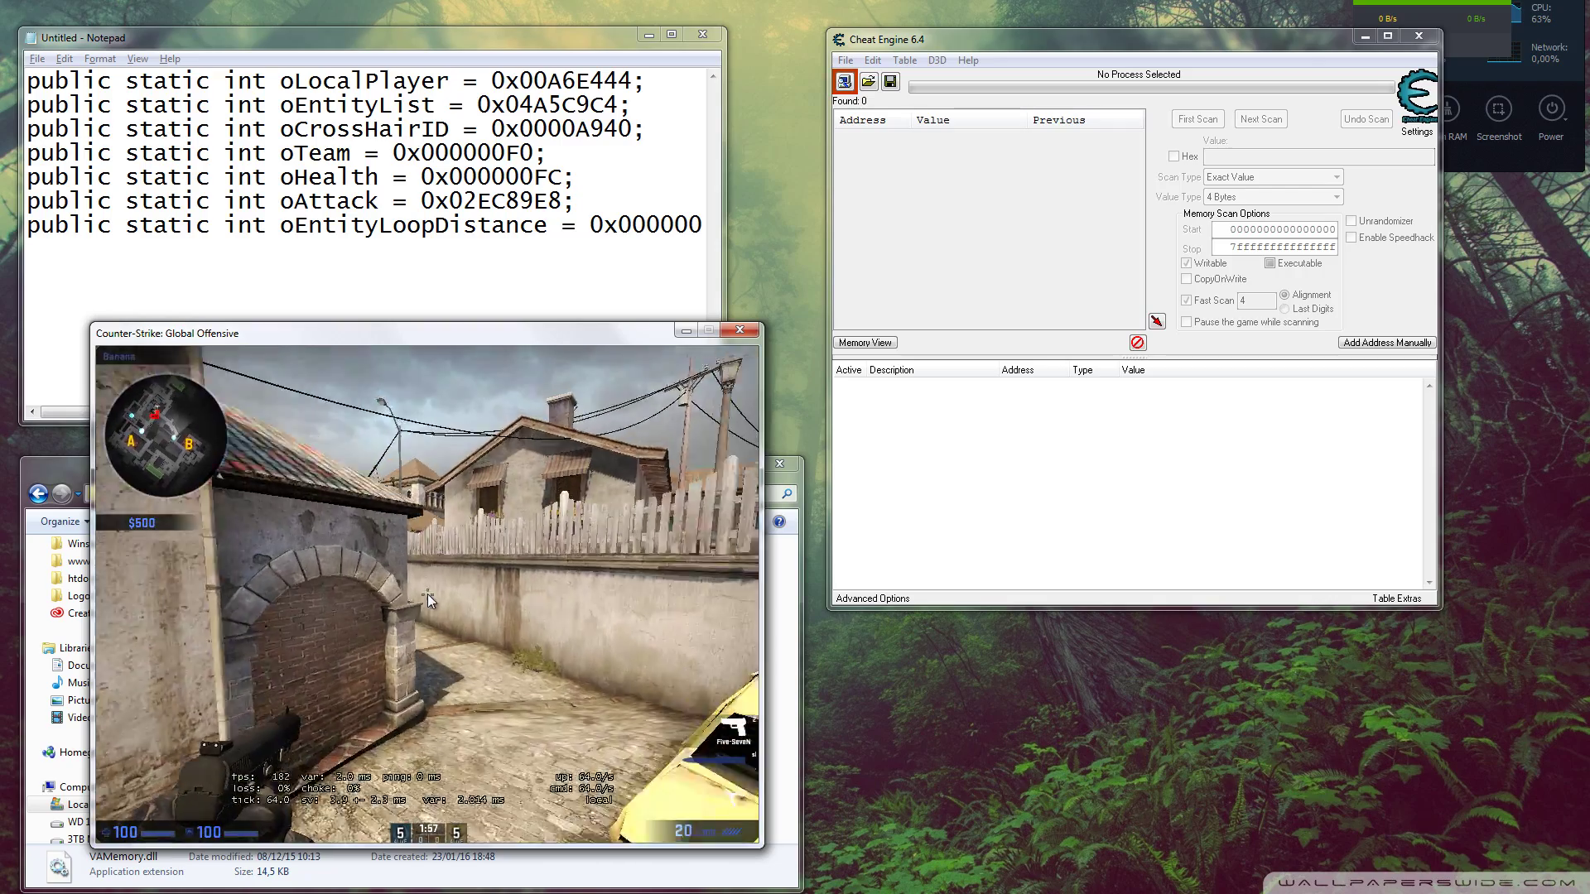
Run from Banana toward Middle and shoot the enemy bot there with the Five-SeveN
key(3)
key(w)
key(2)
key(3)
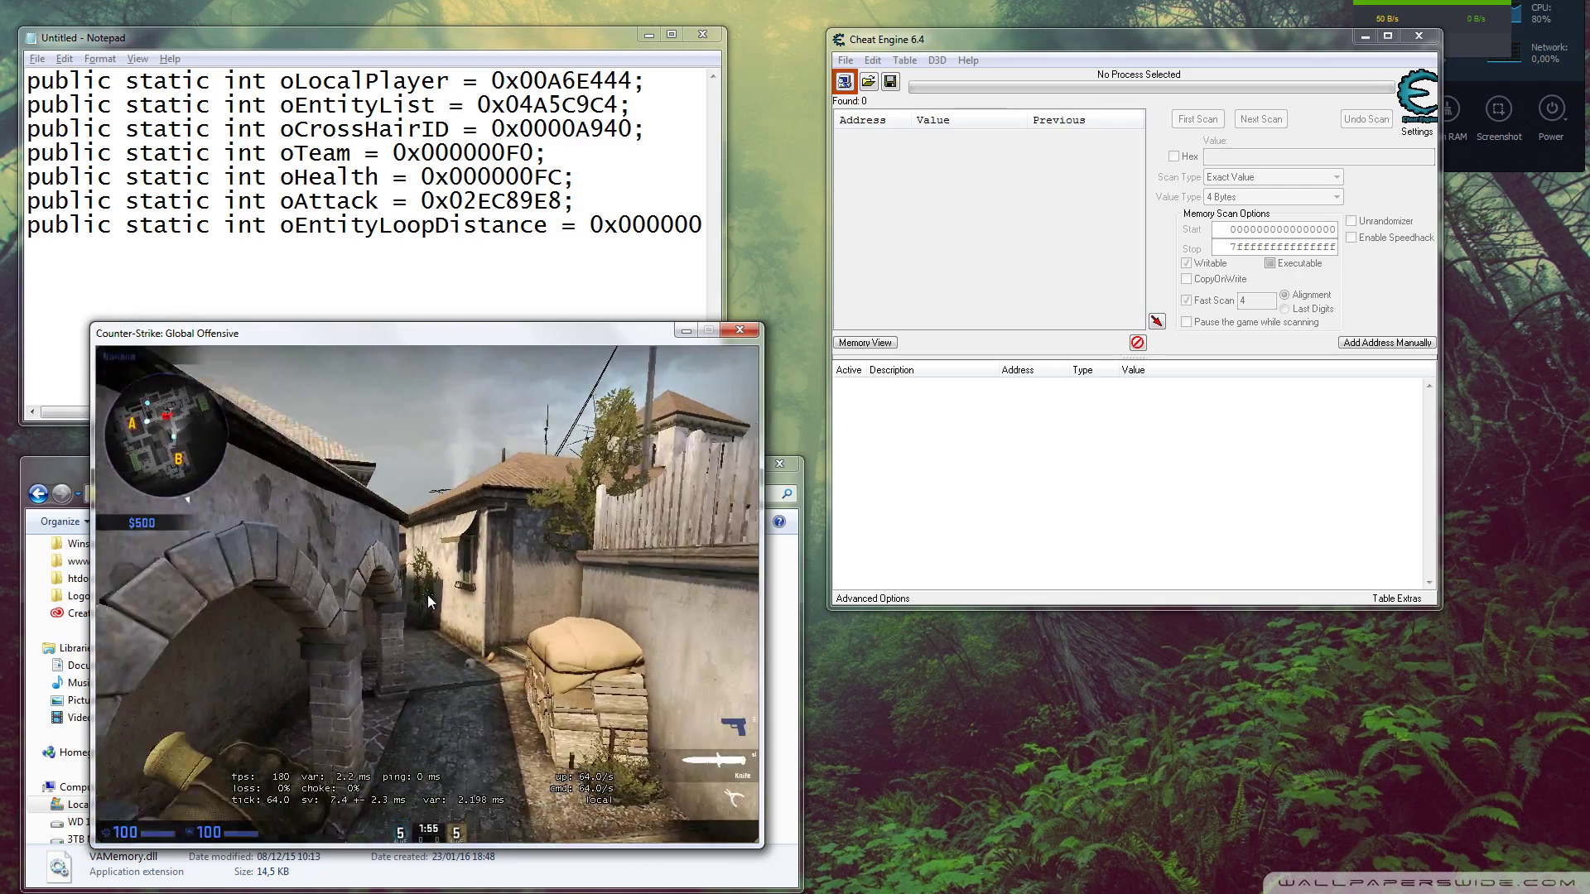
key(2)
key(w)
key(3)
key(2)
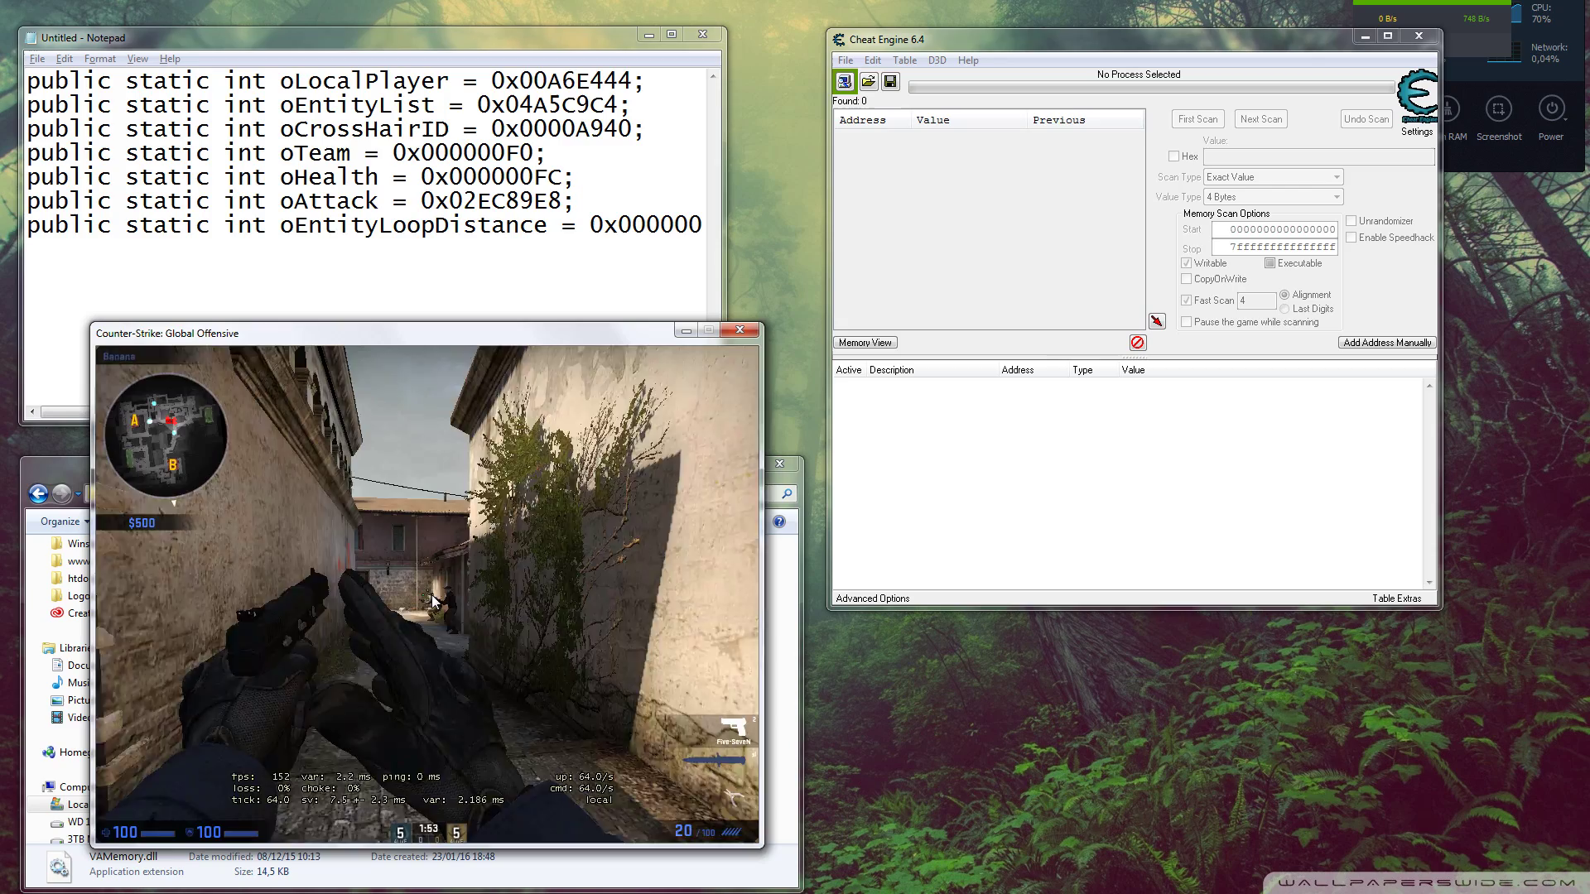
key(w)
click(427, 595)
click(428, 596)
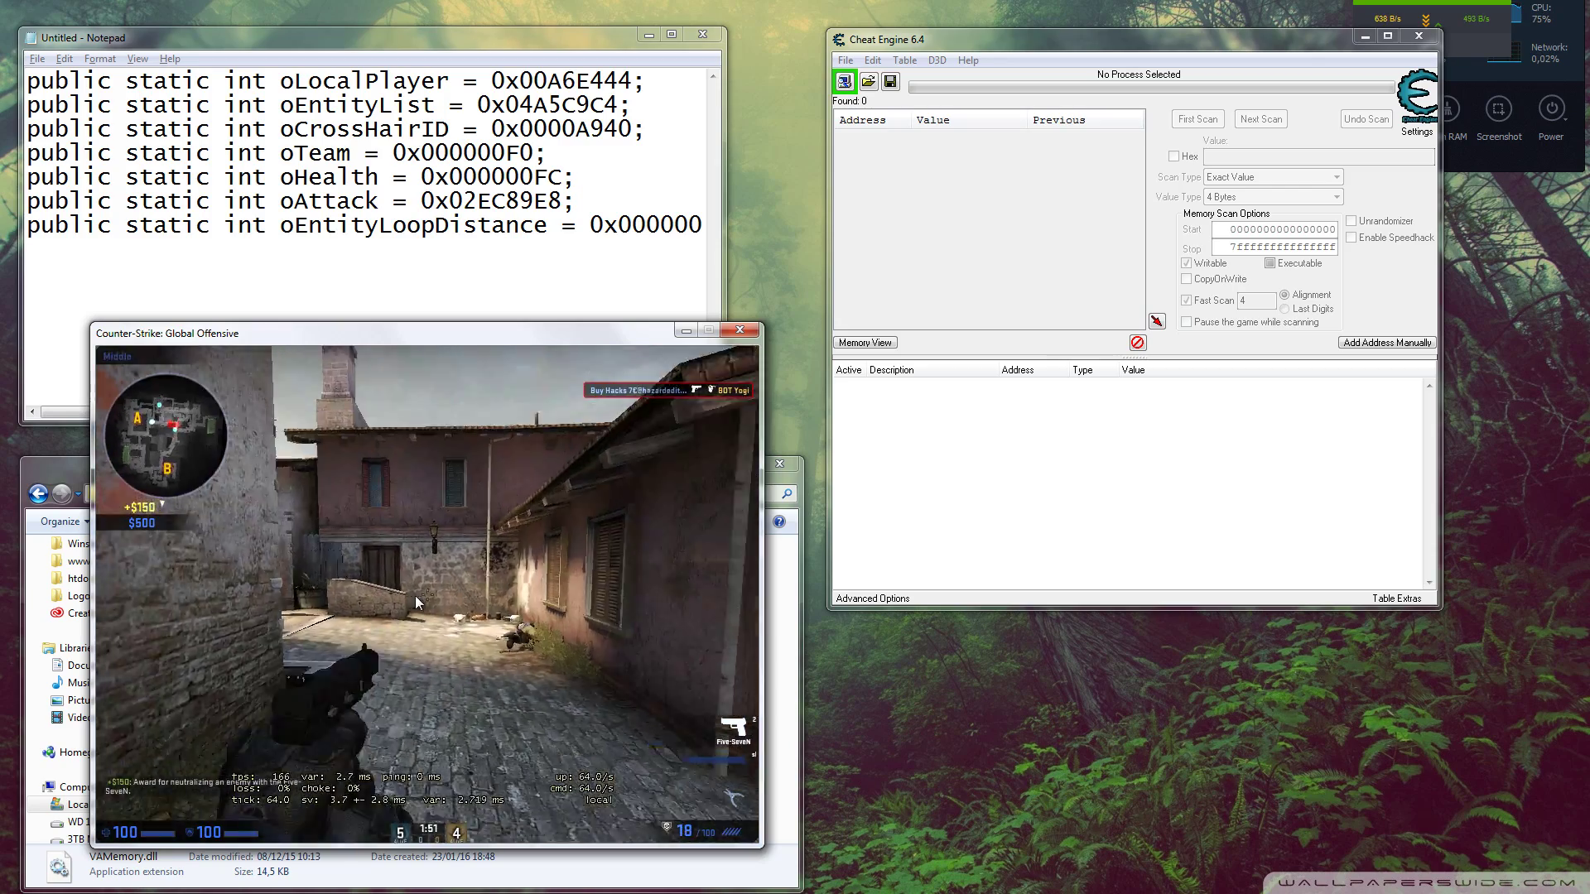
Move through Middle to the corner with the wooden wheel, keeping the Five-SeveN drawn
key(w)
key(3)
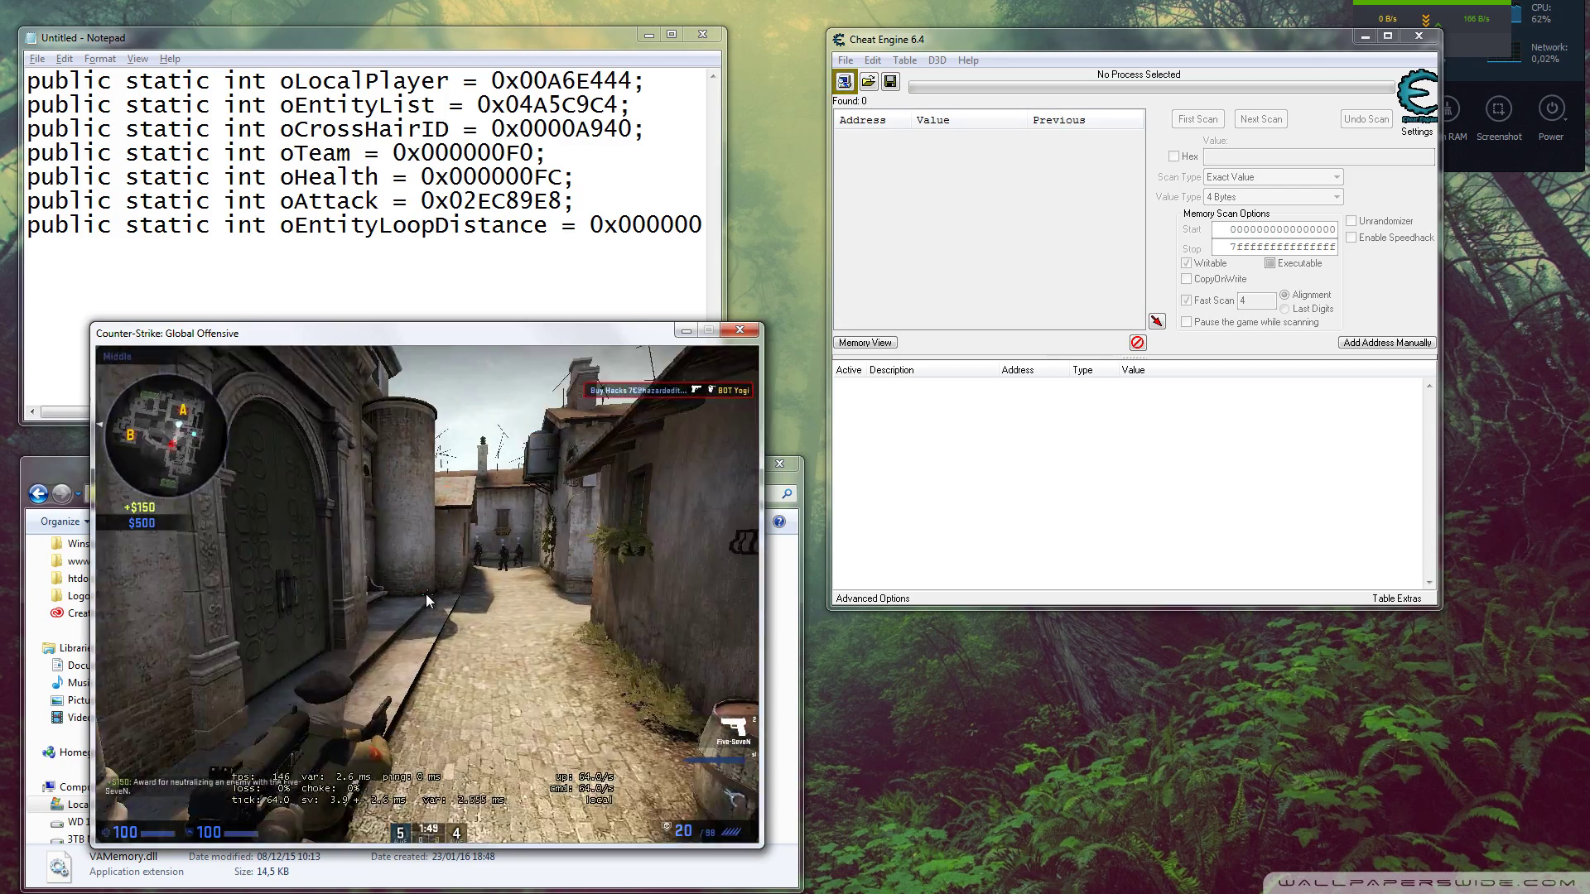
key(w)
key(2)
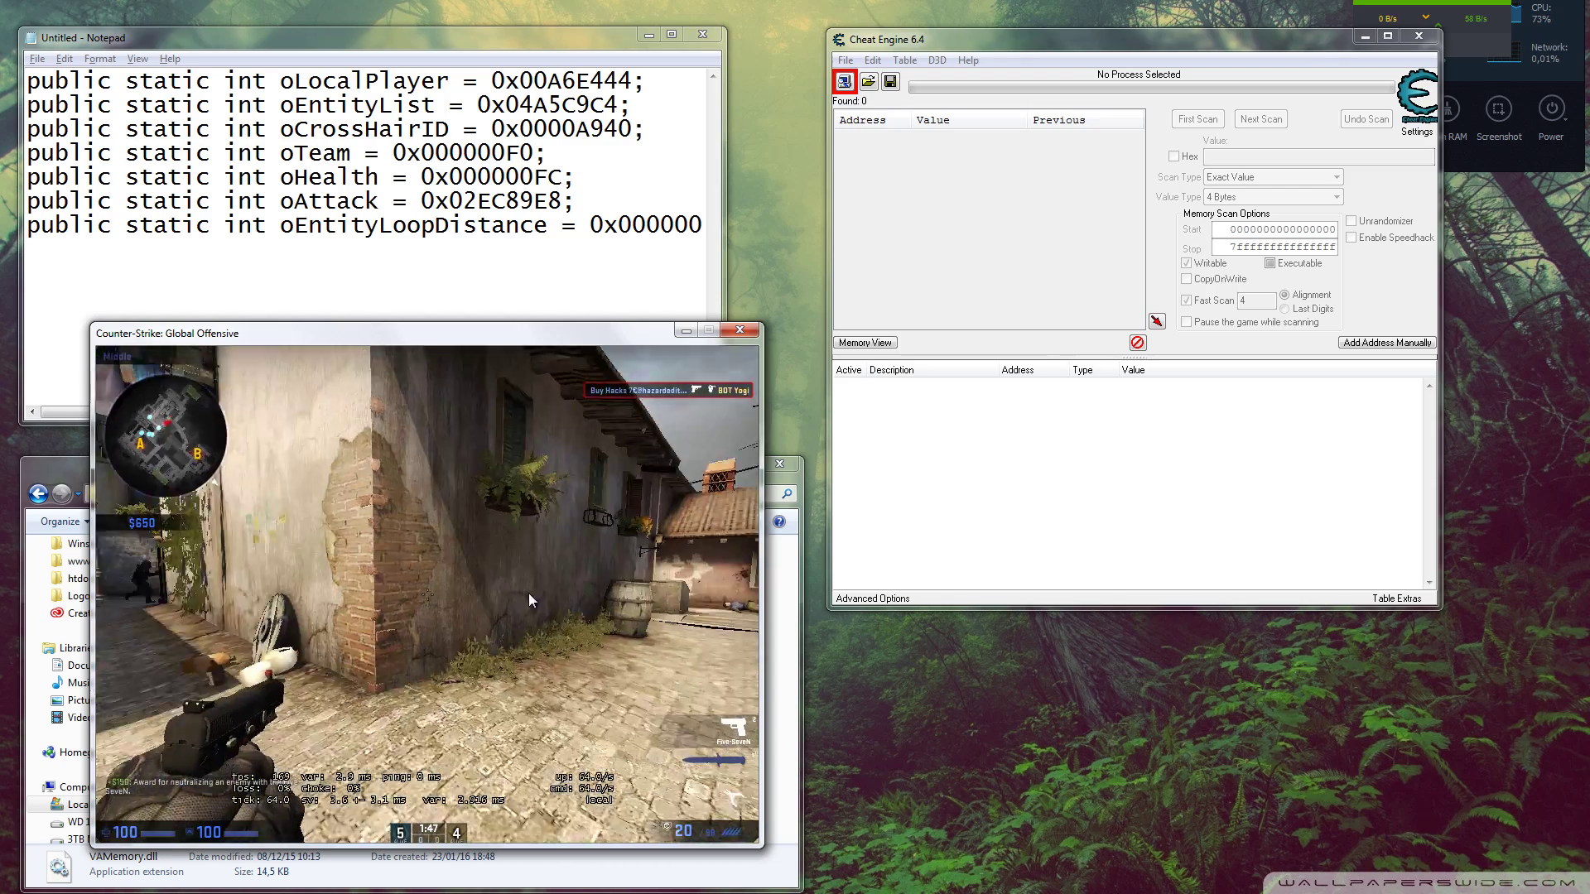
key(s)
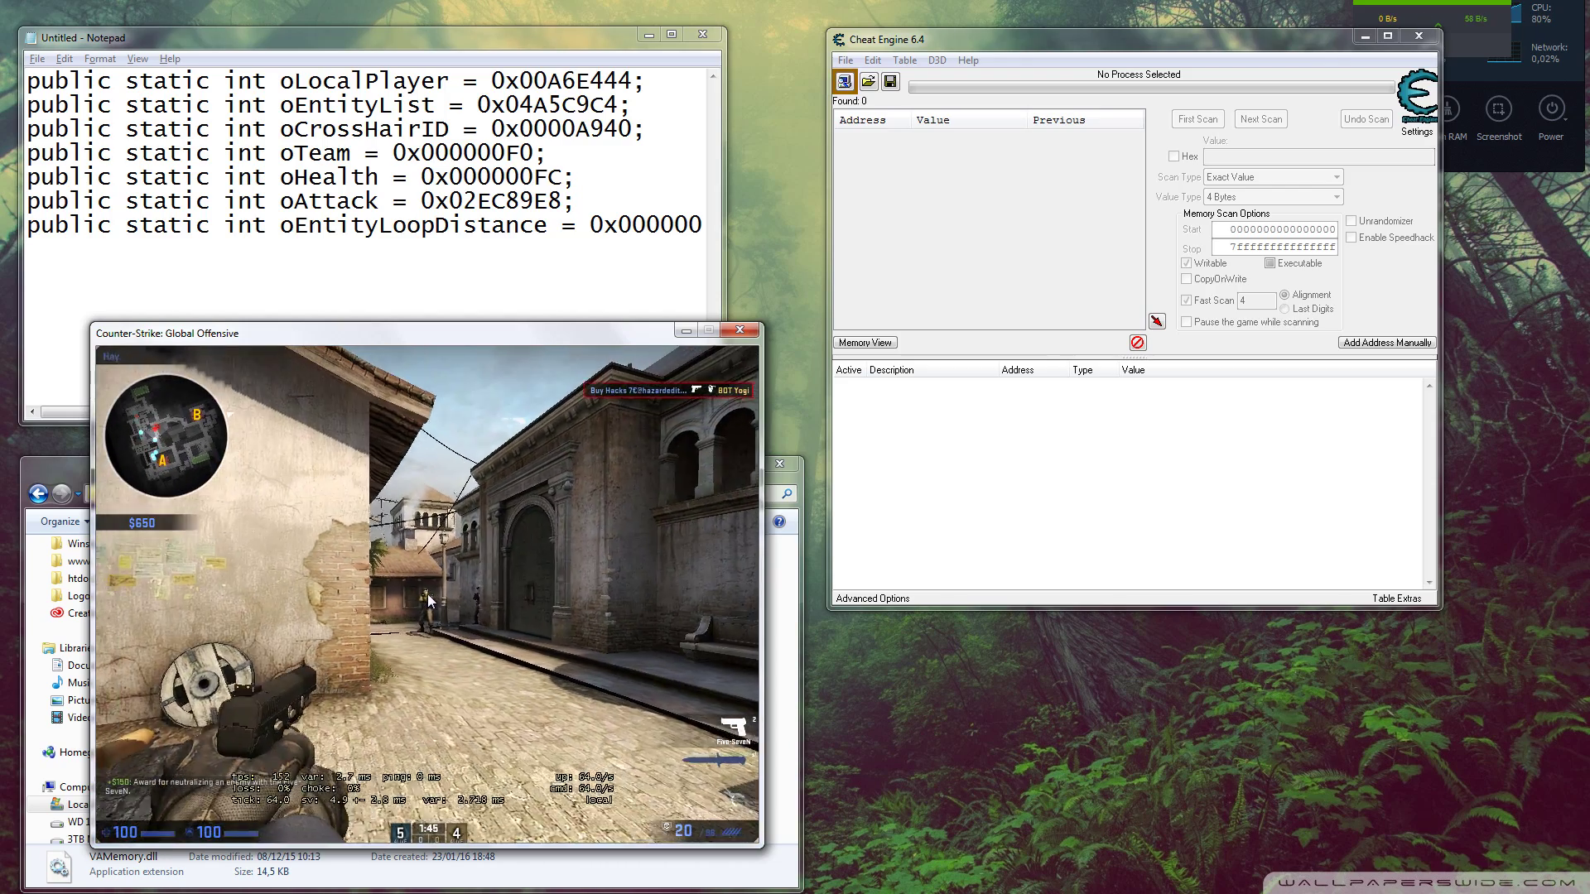
key(a)
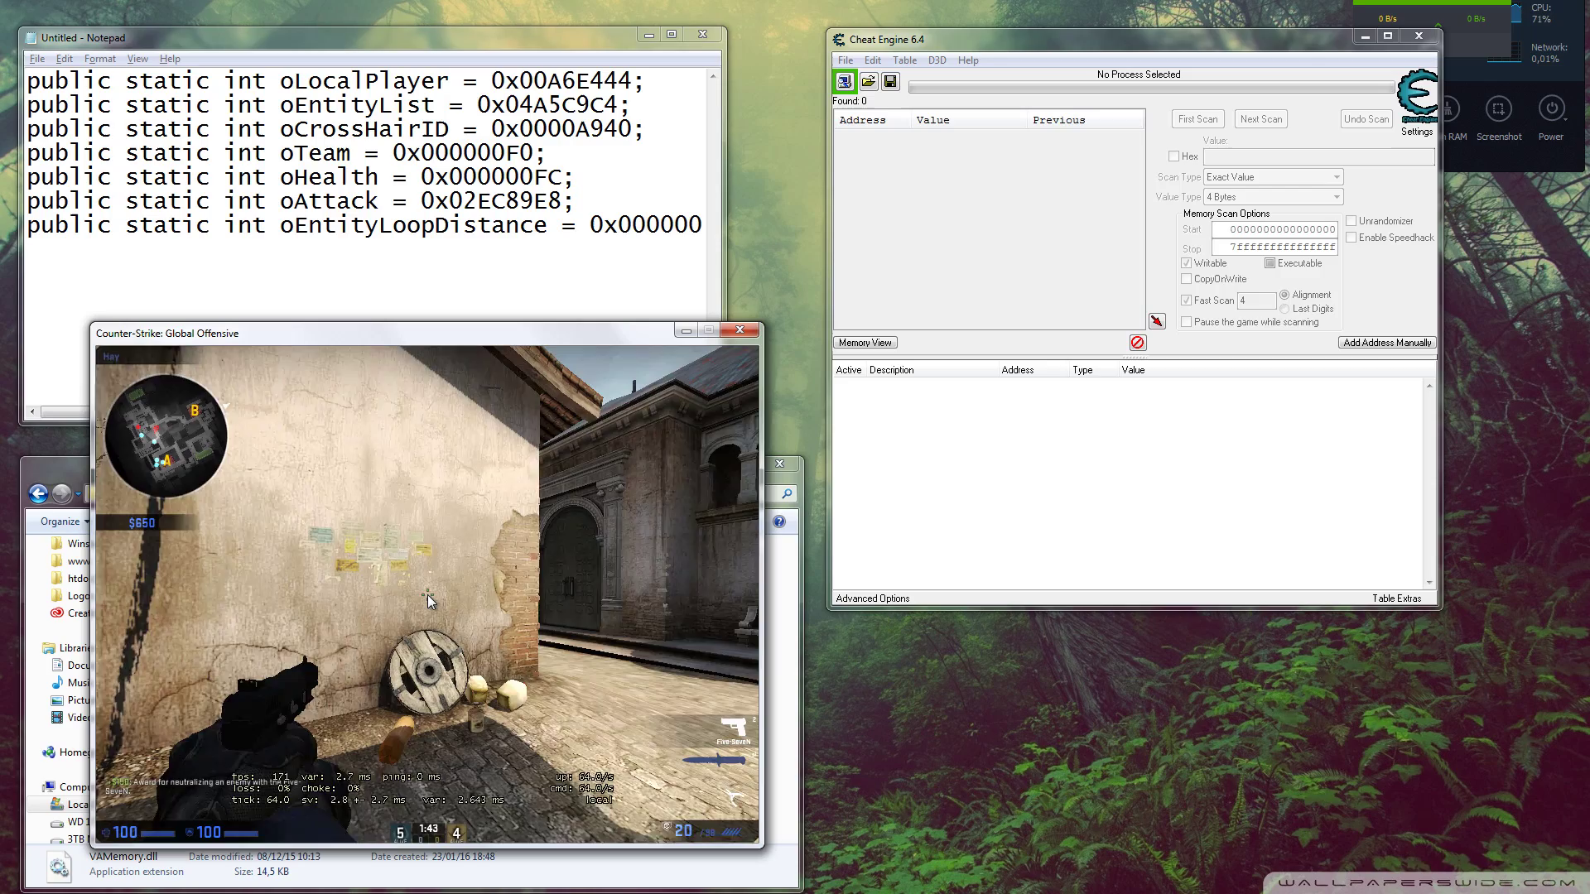
key(s)
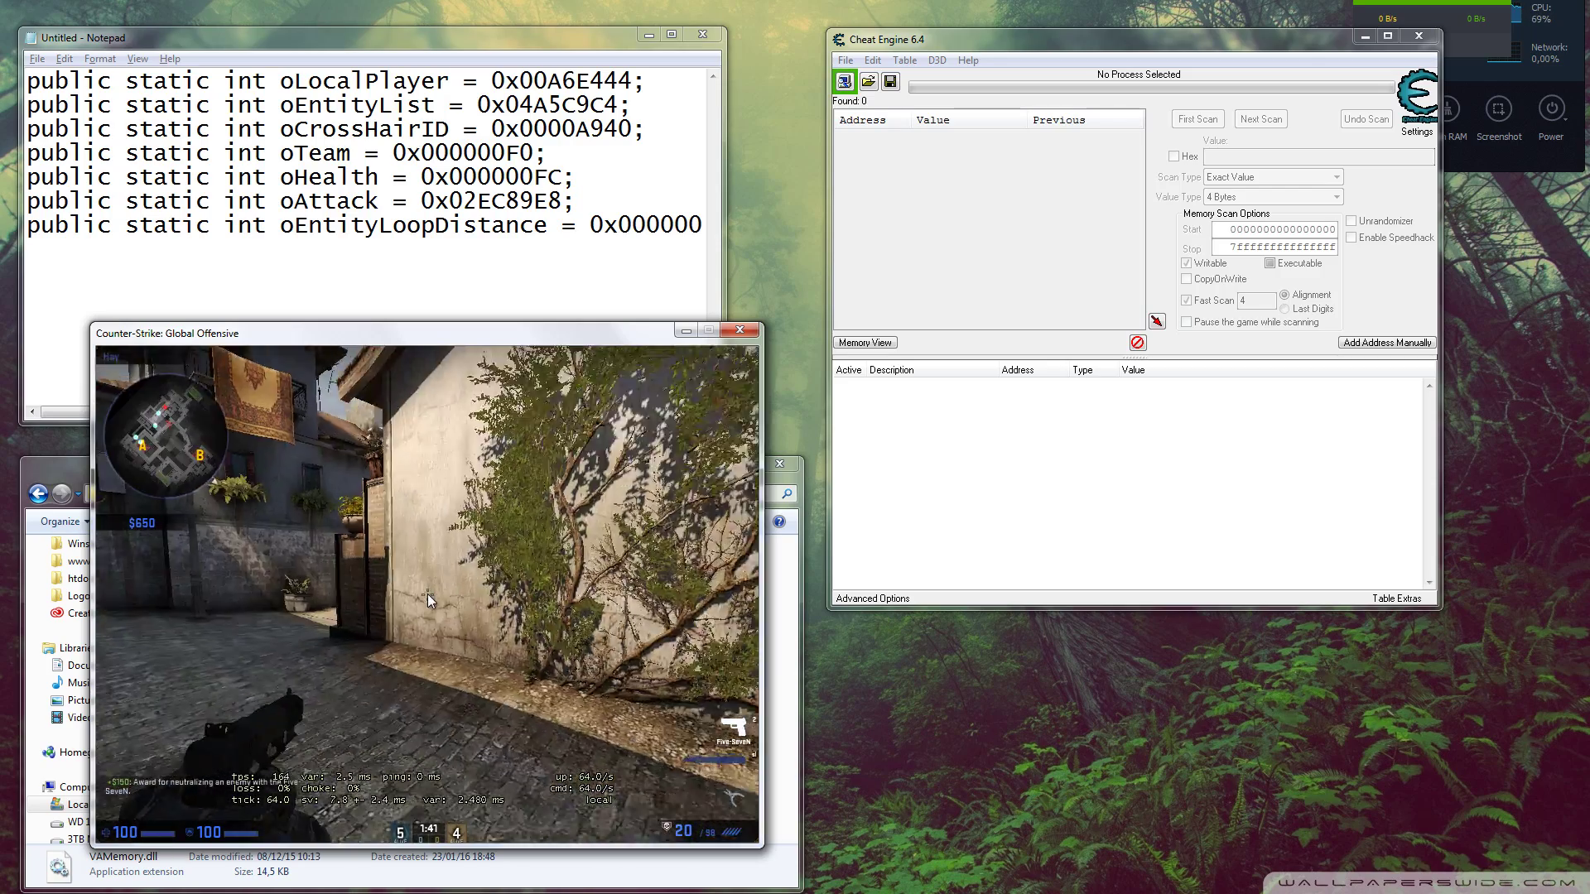
Run from the ivy-covered wall past the teammate near the graffiti A and back to Middle
key(w)
key(3)
key(2)
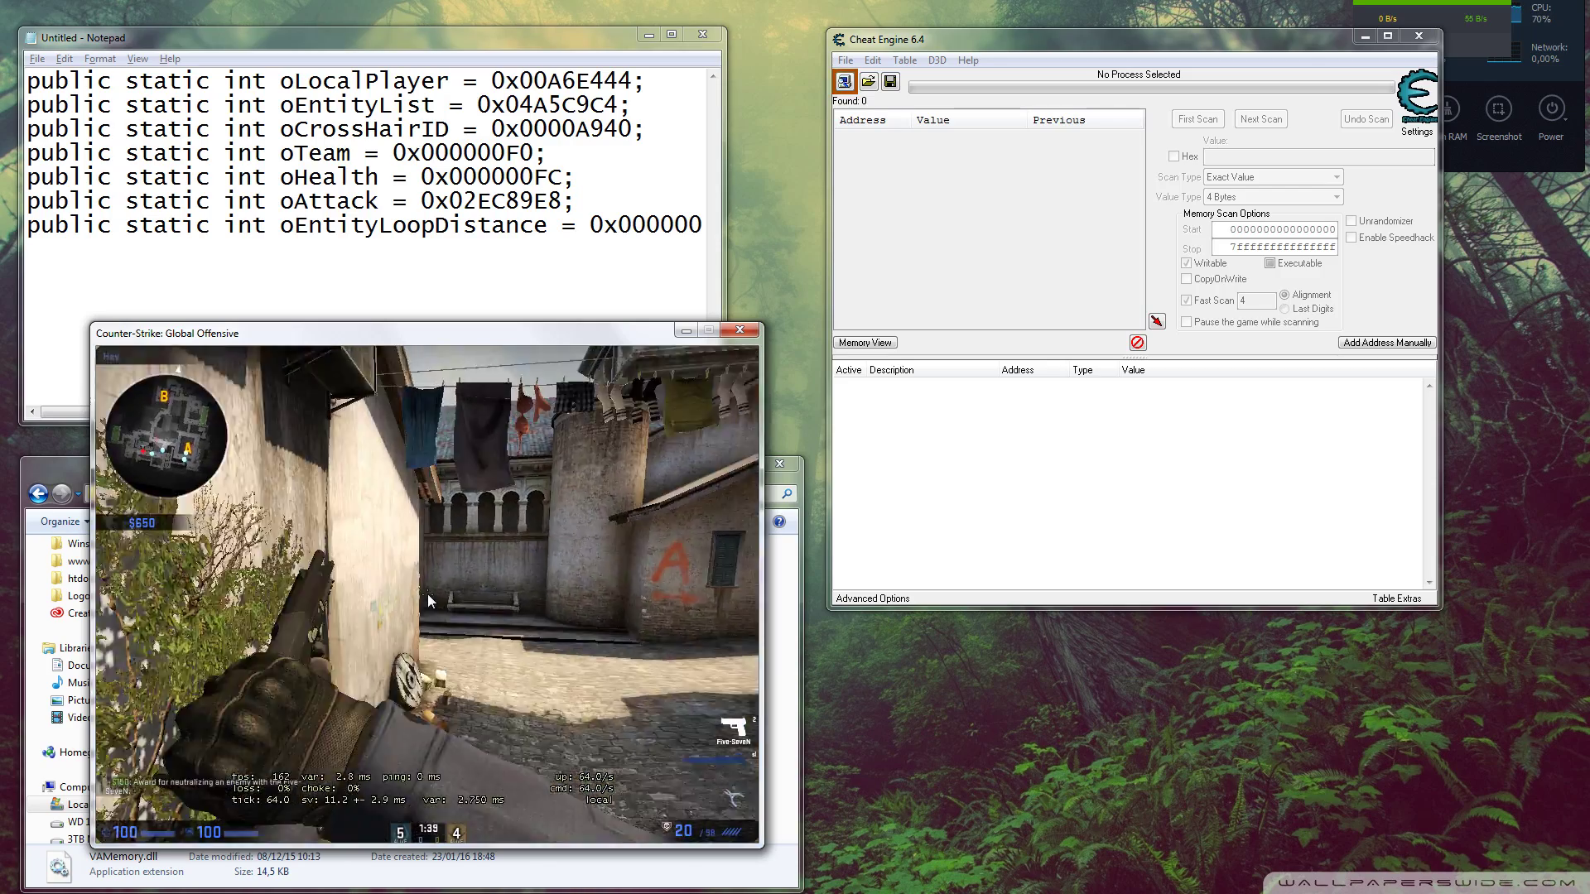
key(d)
key(w)
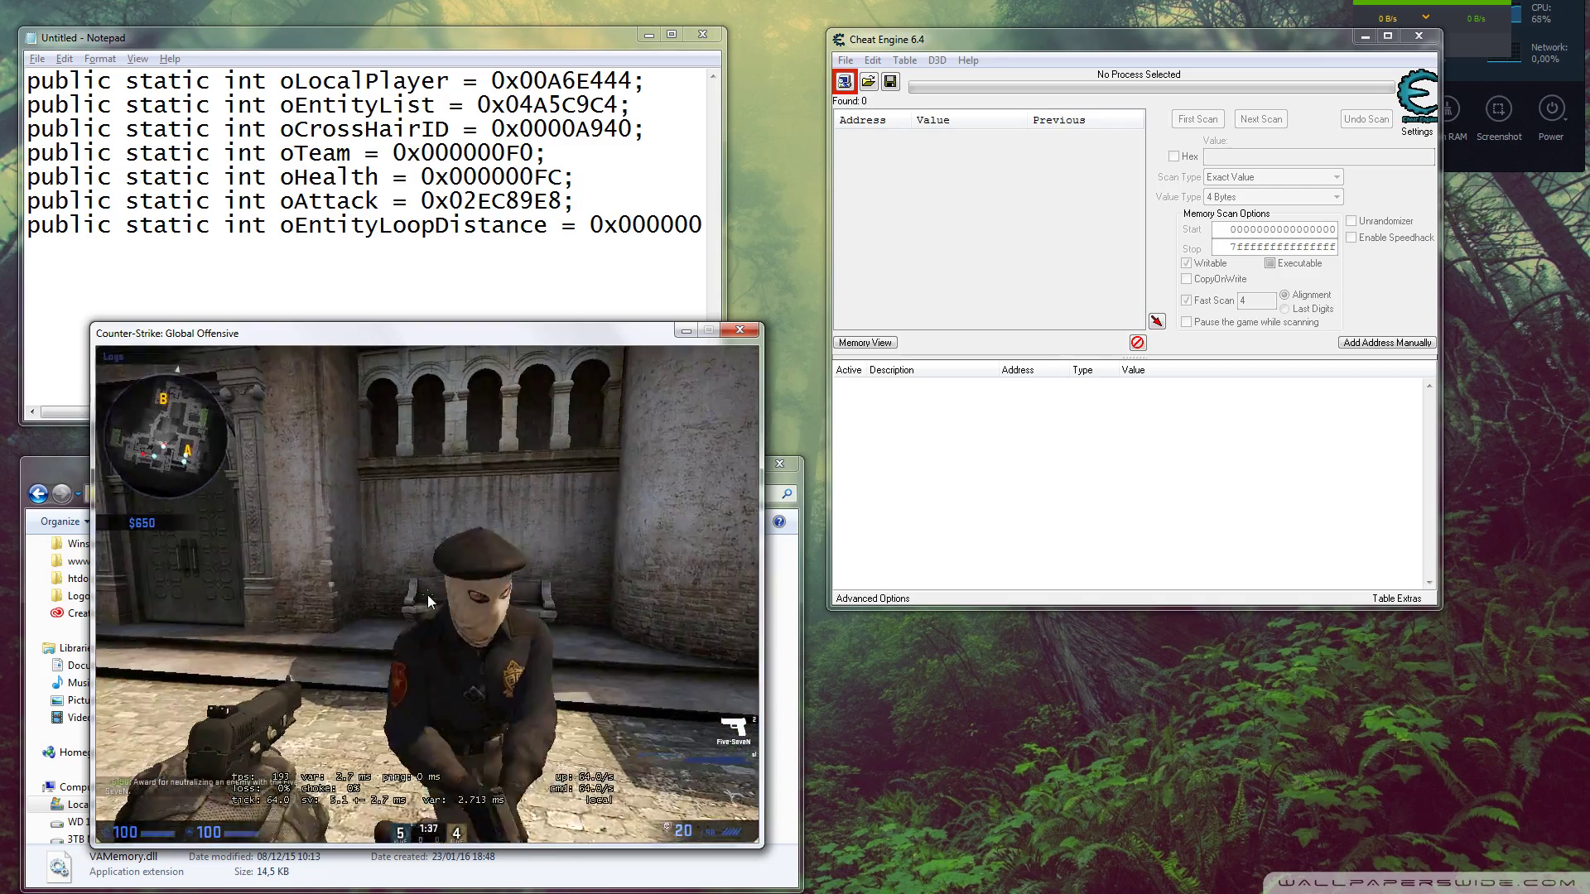
key(w)
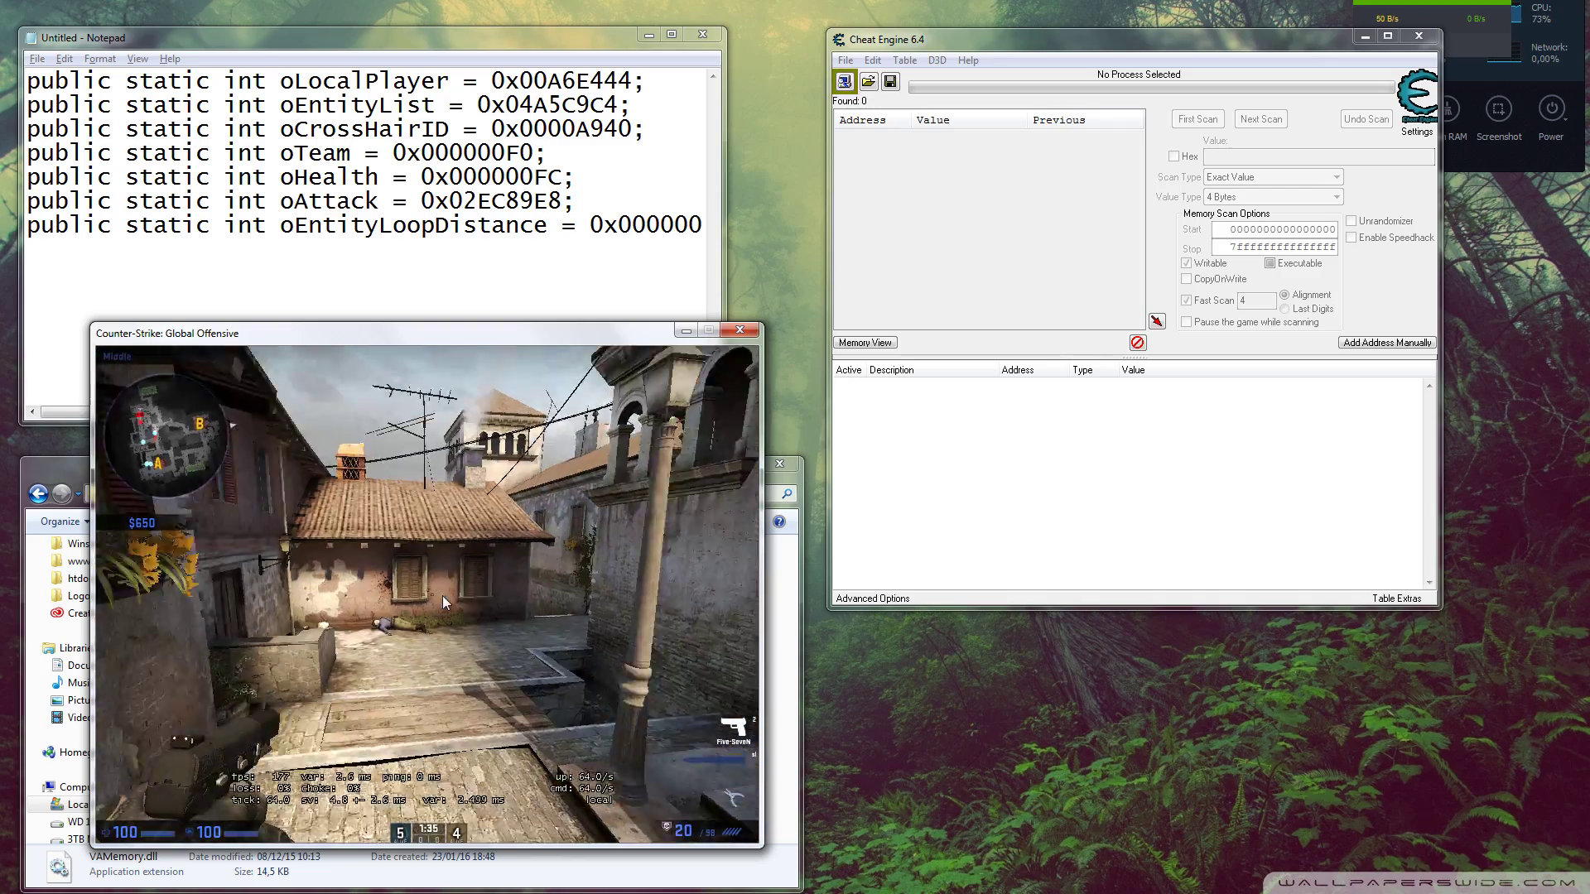
key(w)
key(a)
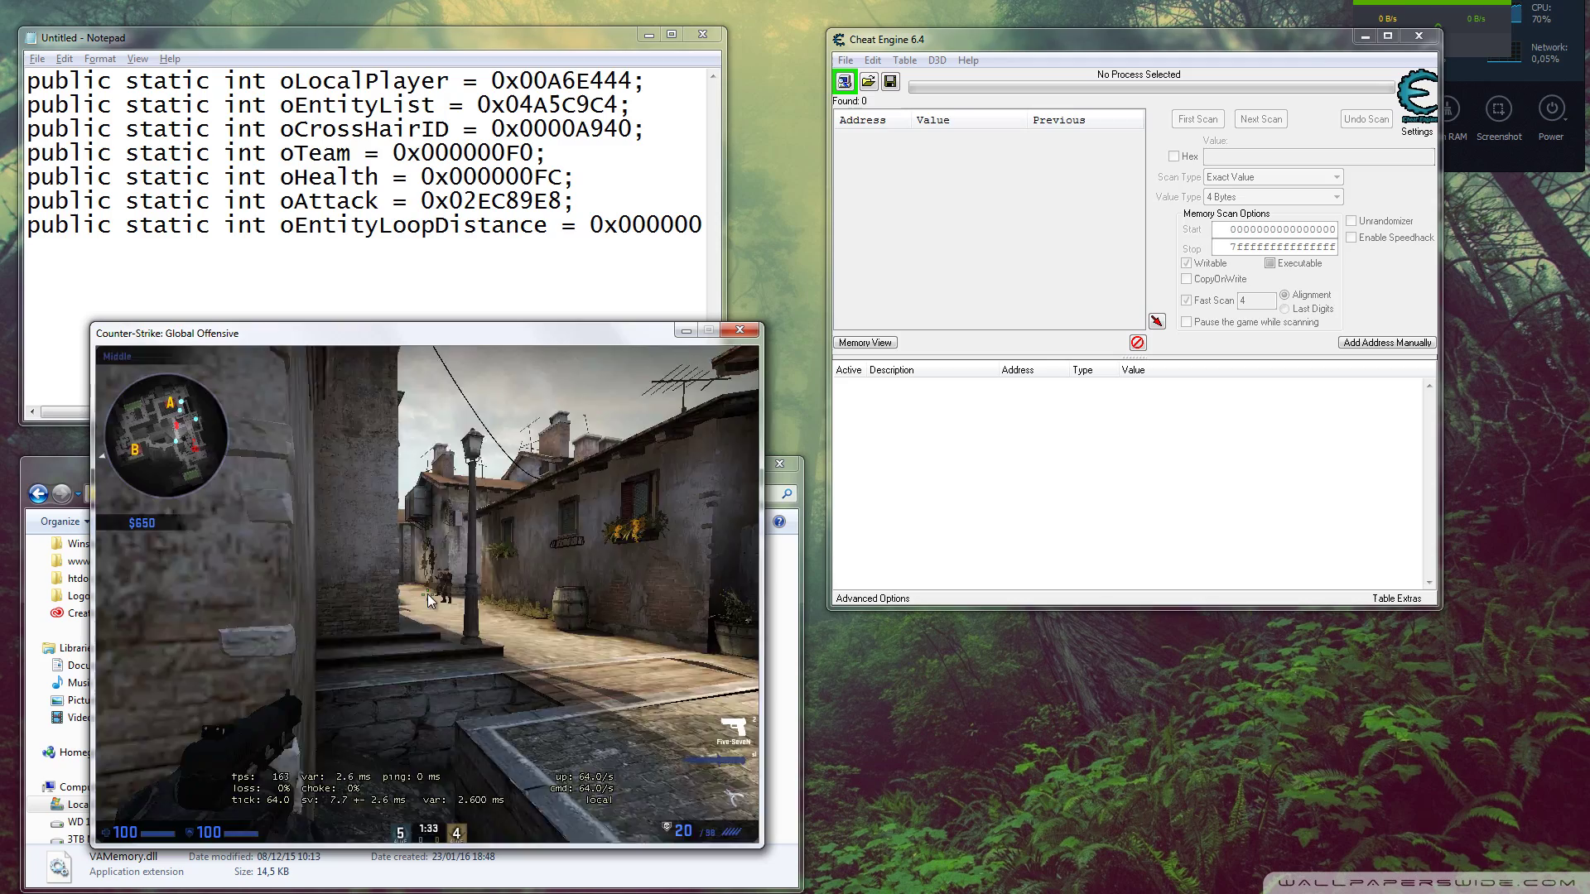
Run from Middle down to Banana with the knife and turn around there with the pistol drawn
key(w)
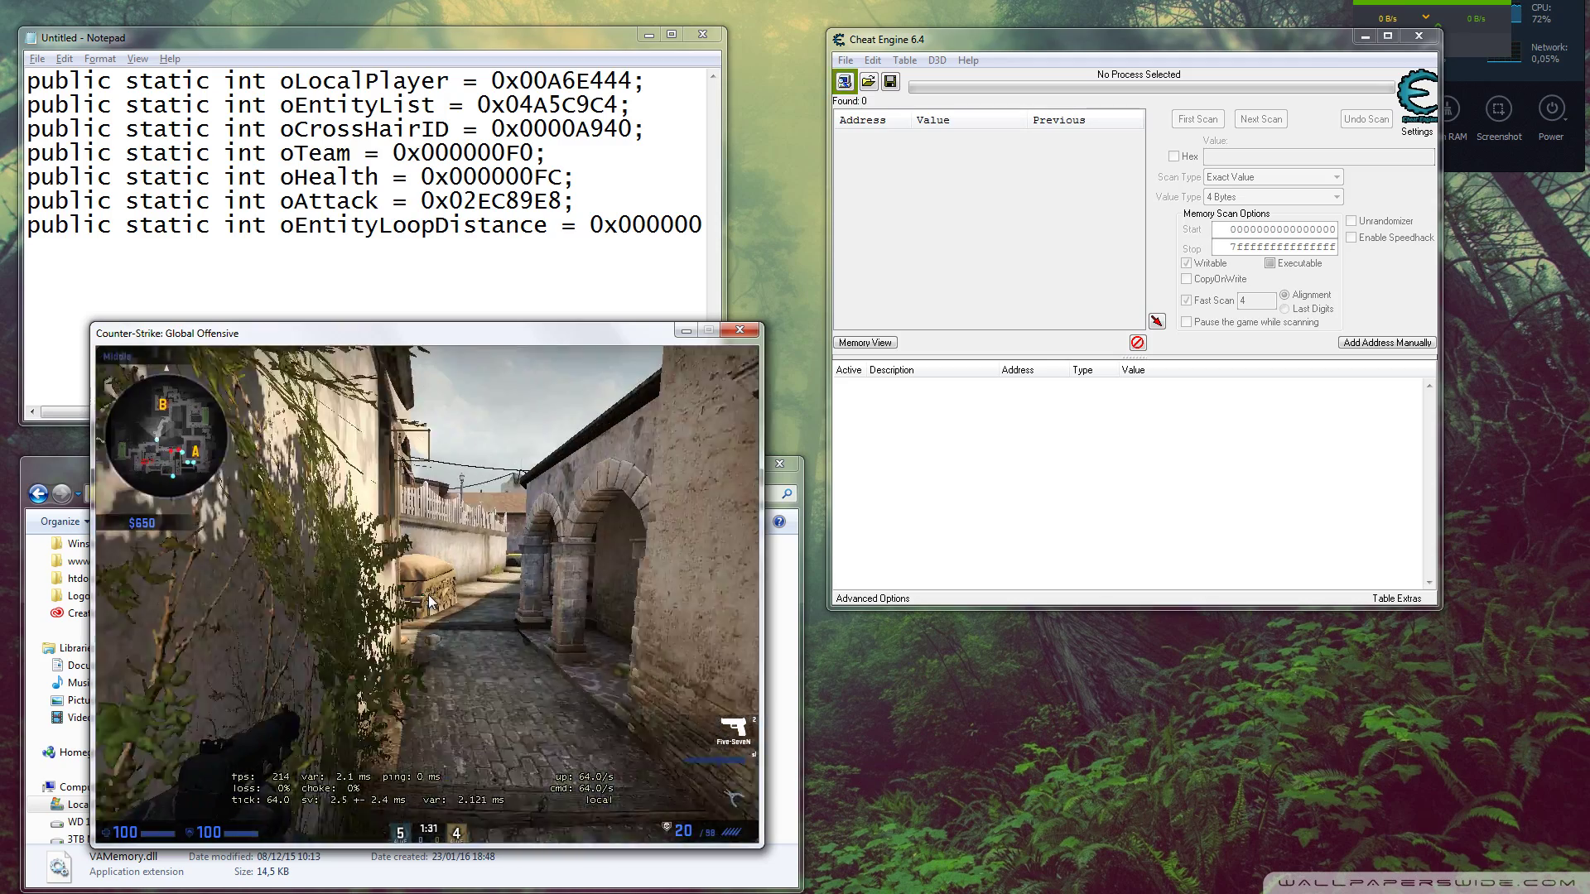
key(w)
key(3)
key(space)
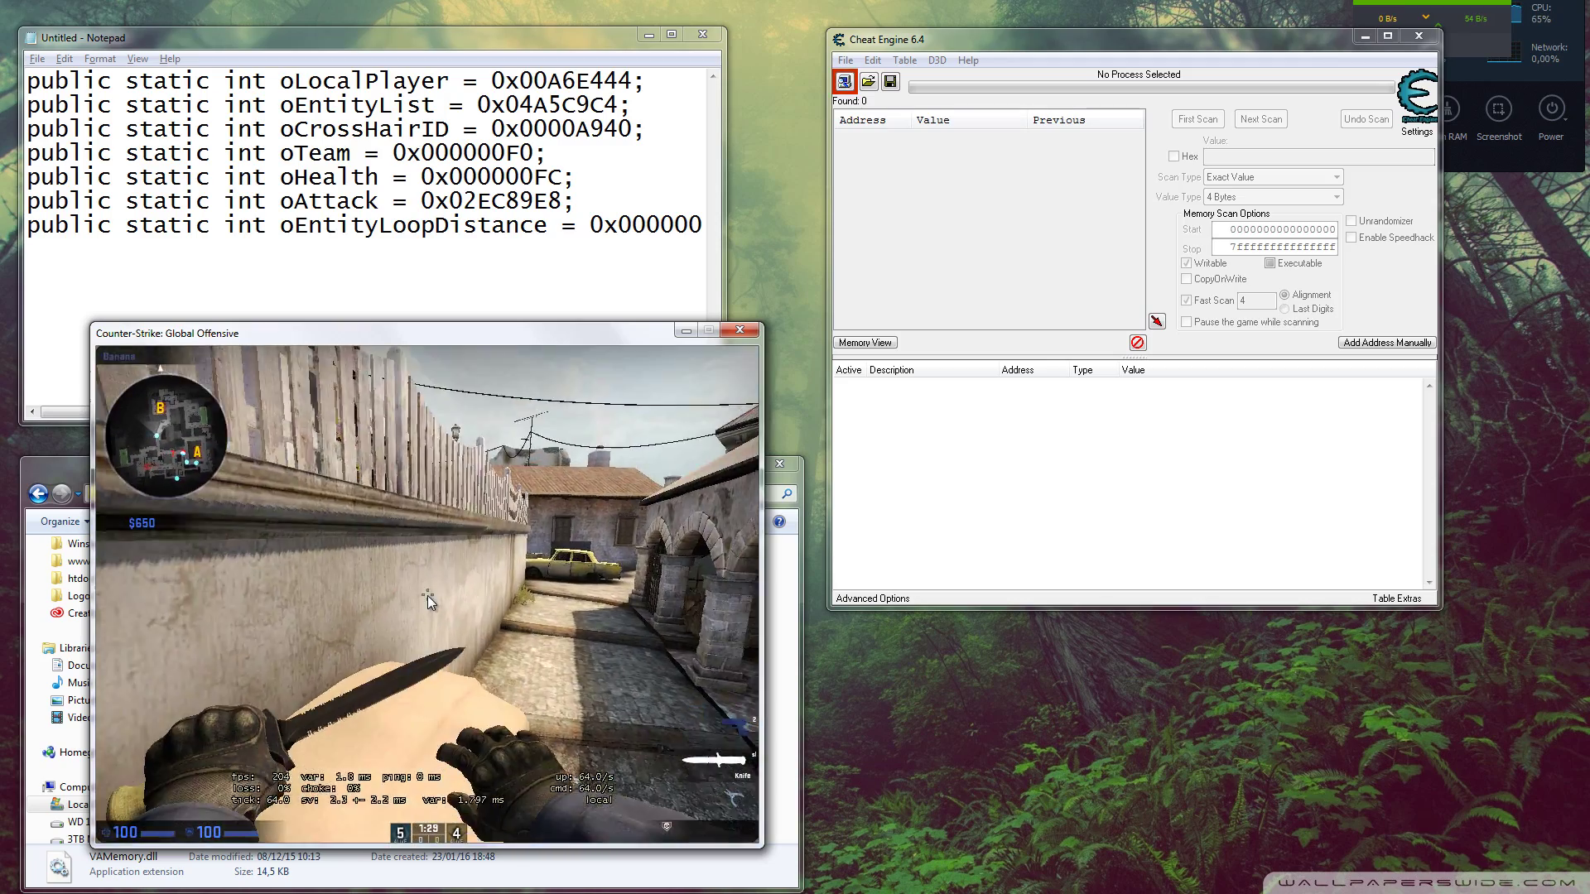
key(w)
key(2)
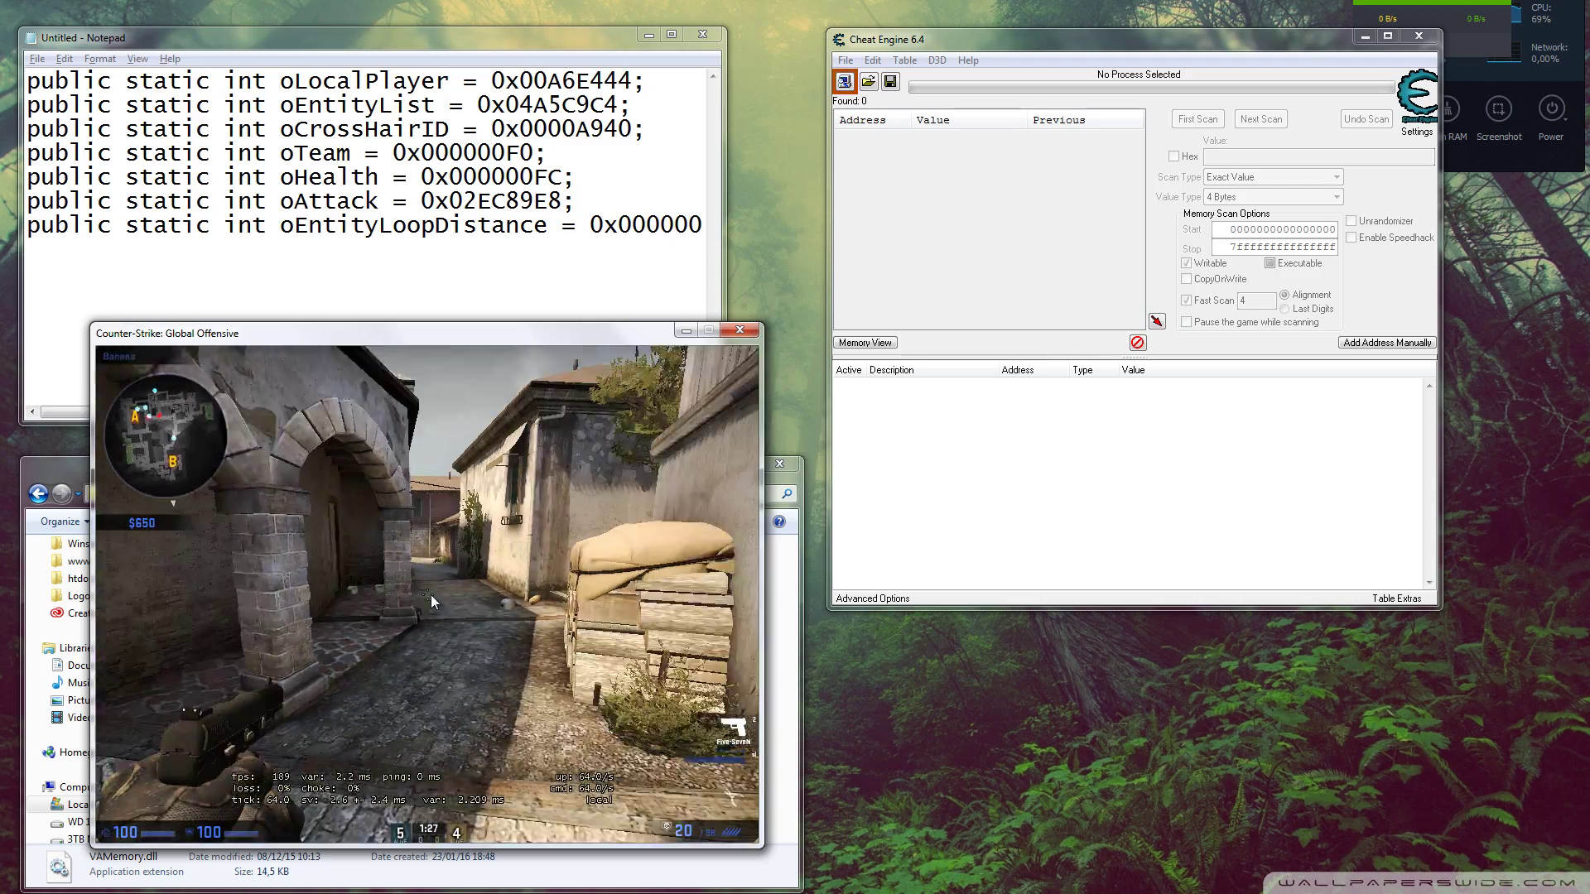
Run back from Banana through Middle to the foot of the T Stairs with the Five-SeveN
key(w)
key(space)
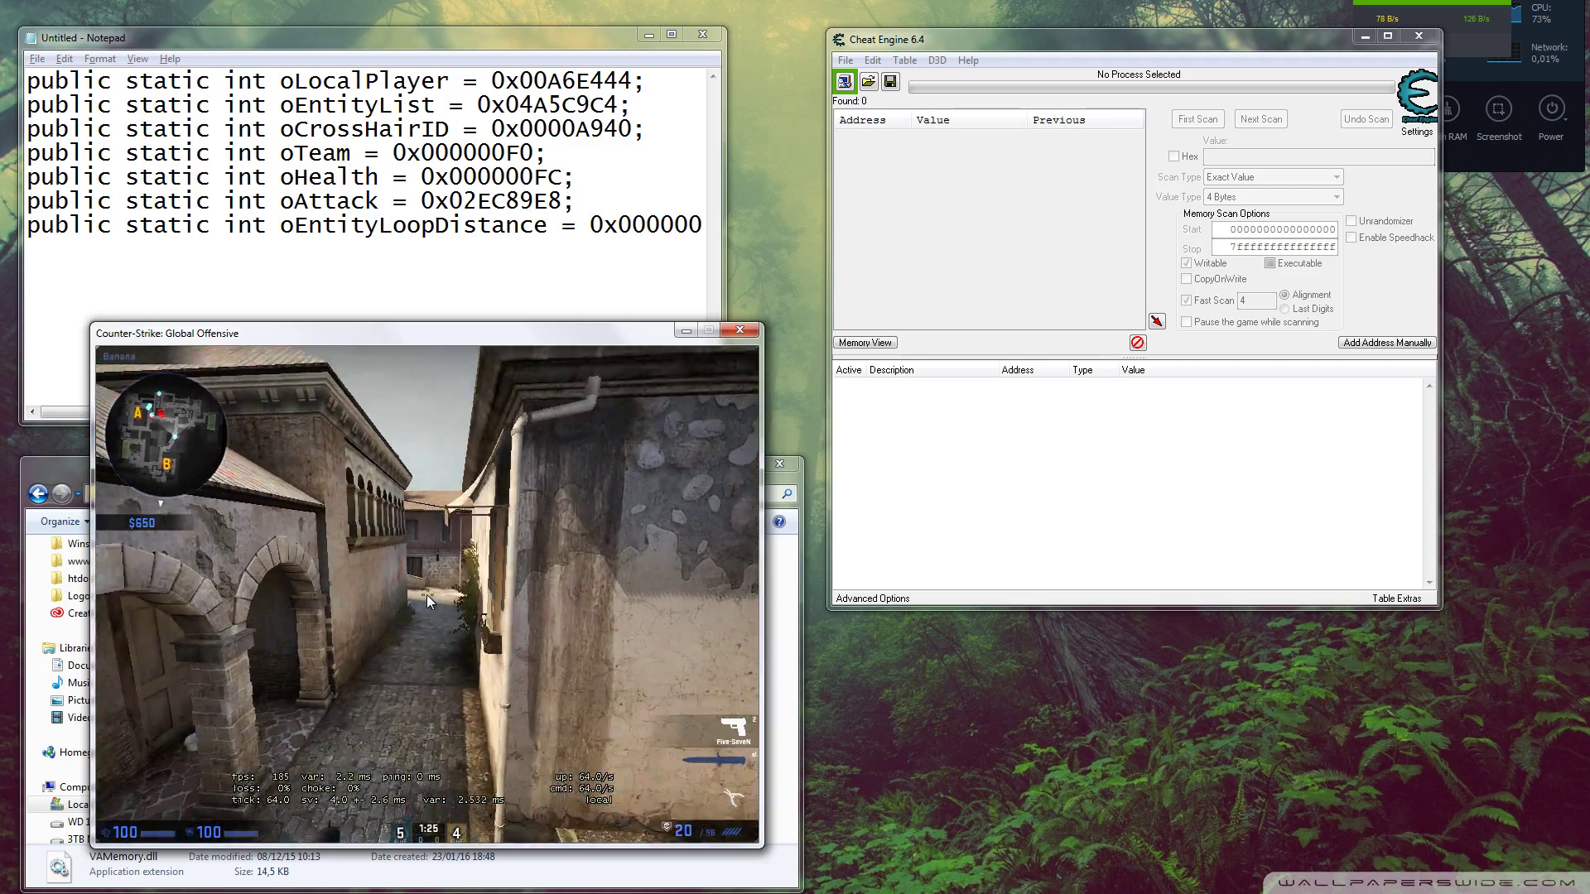
key(f)
key(w)
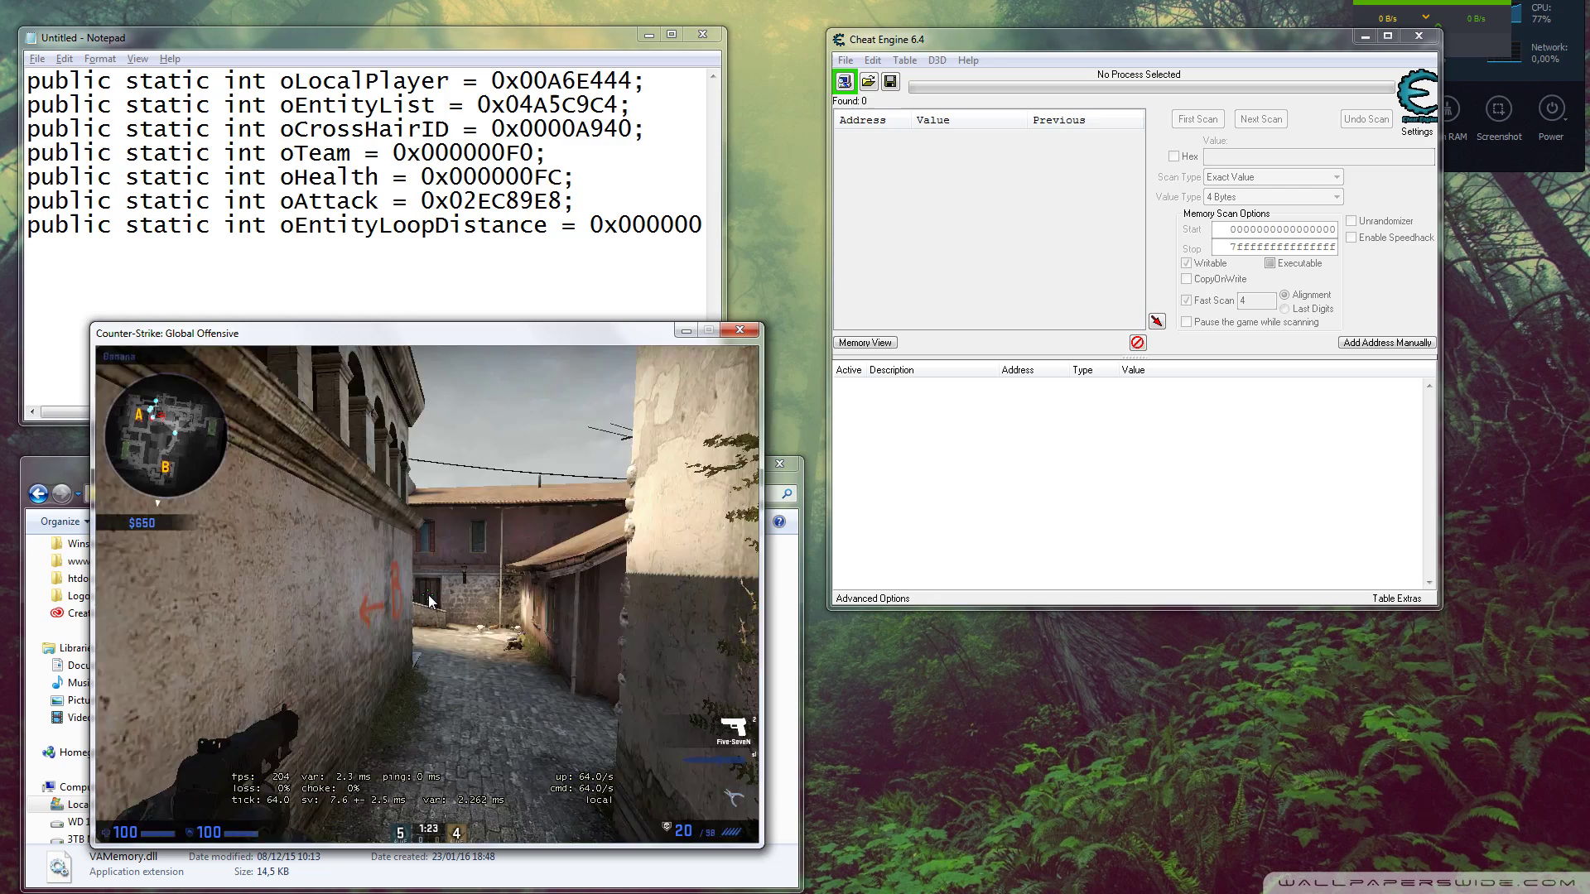
key(w)
key(3)
key(2)
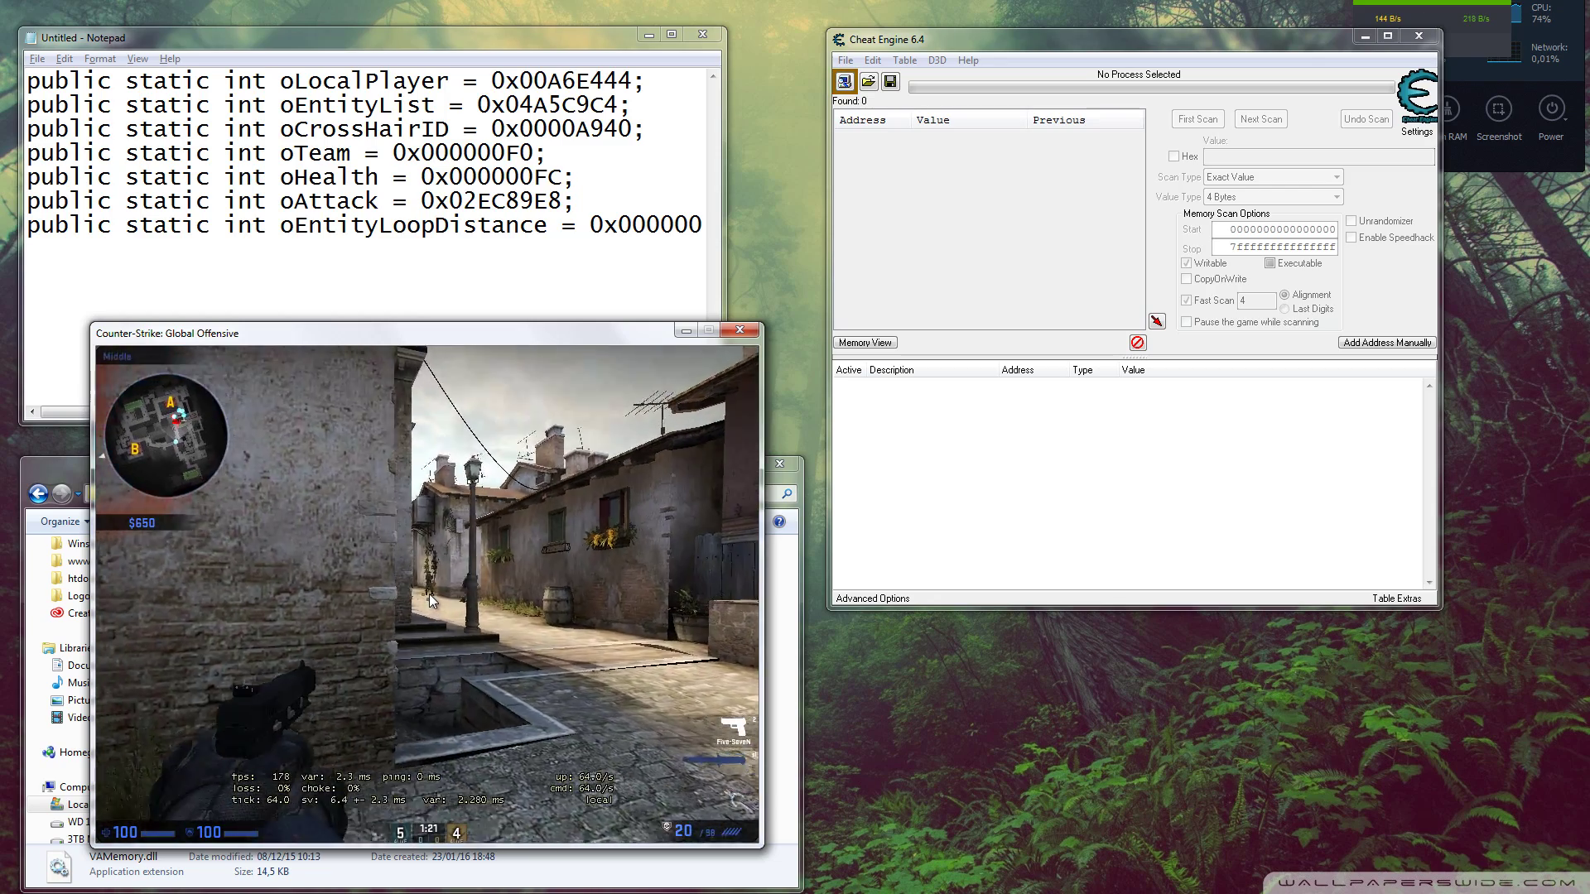
key(w)
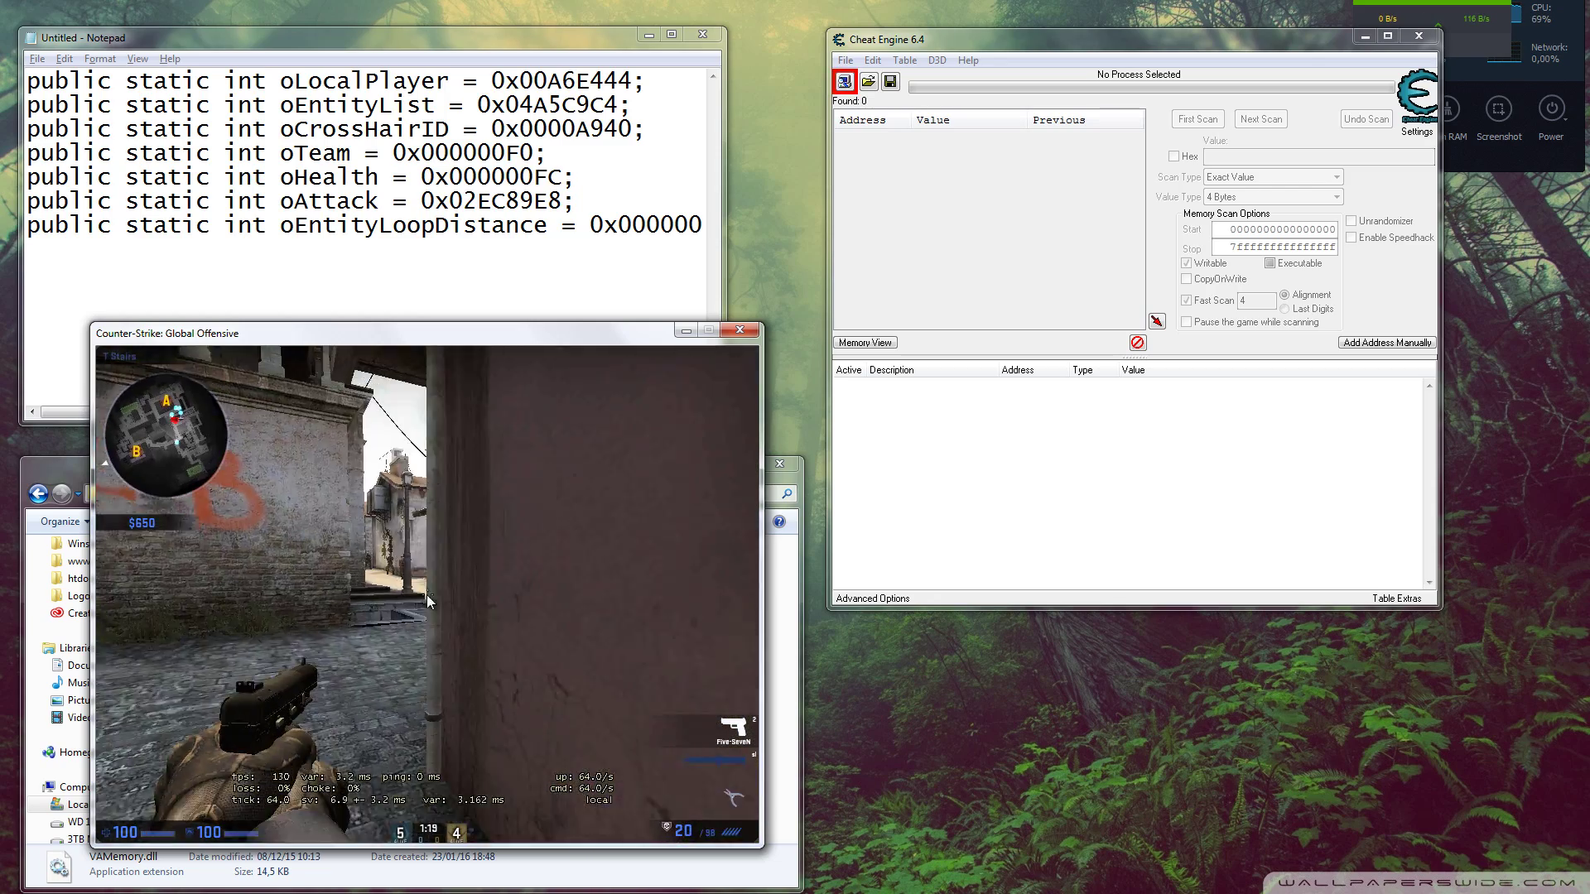
key(3)
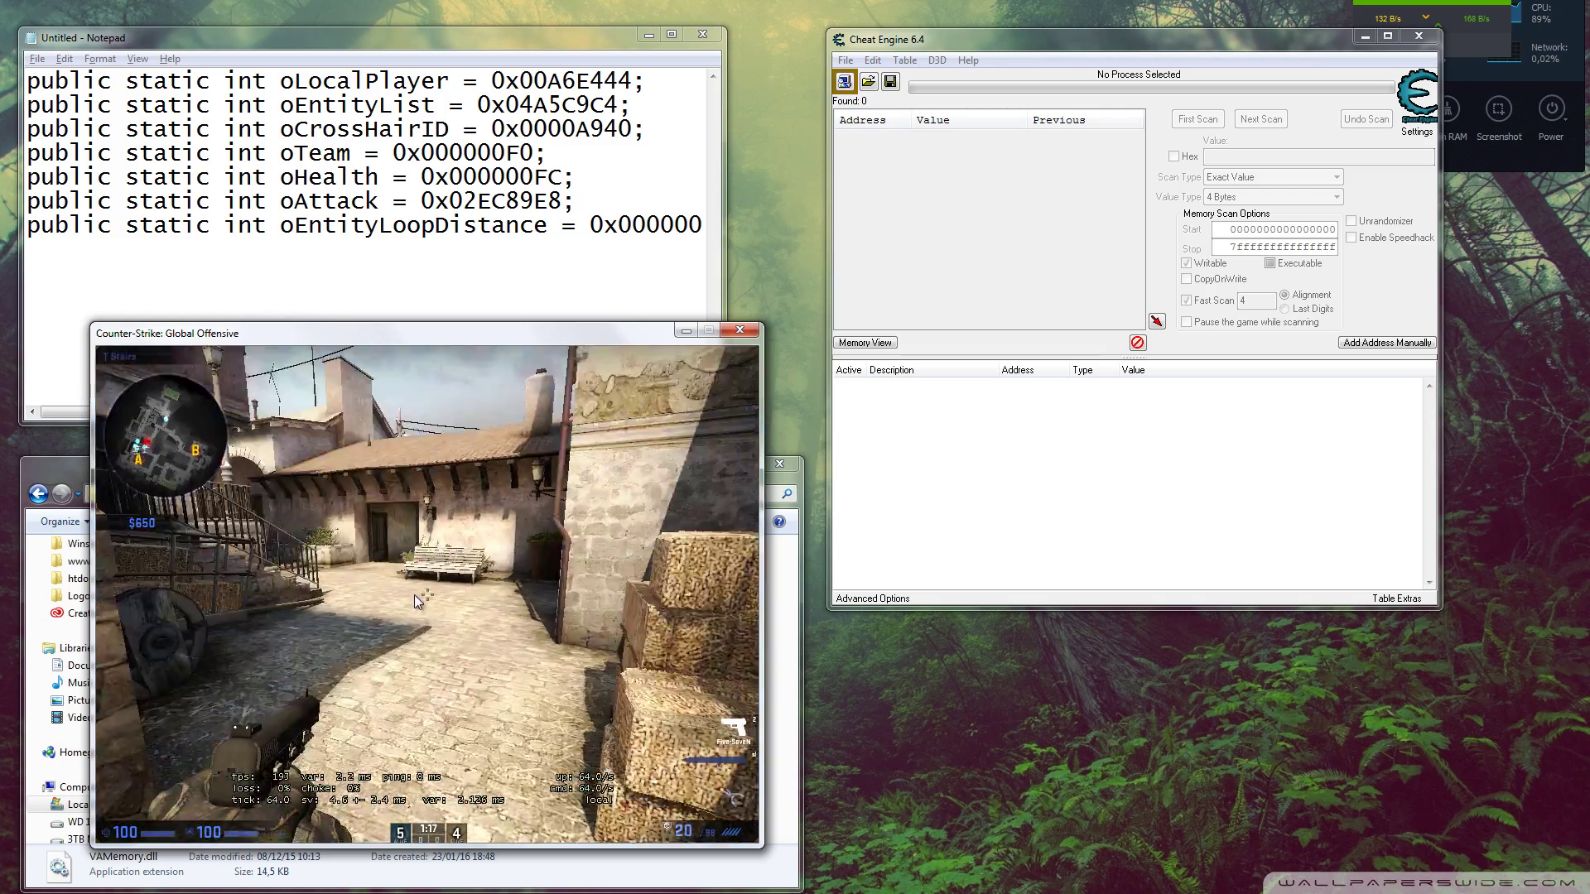
key(2)
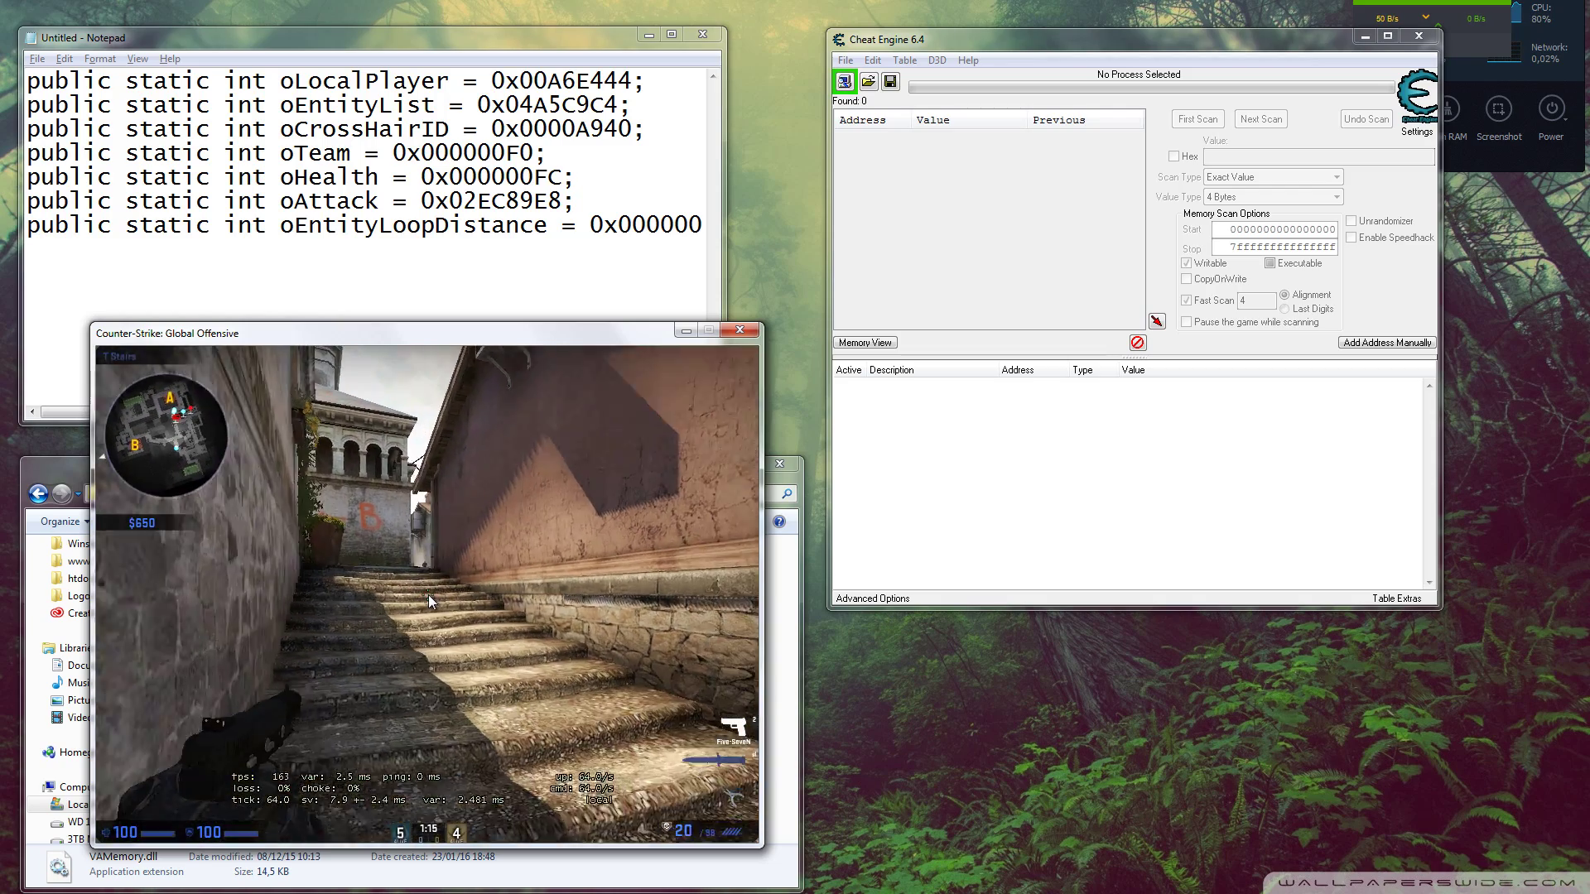
Enter the r_drawothermodels command in the developer console to draw models as wireframes through walls, and return to the match
key(grave)
text(r_drawother)
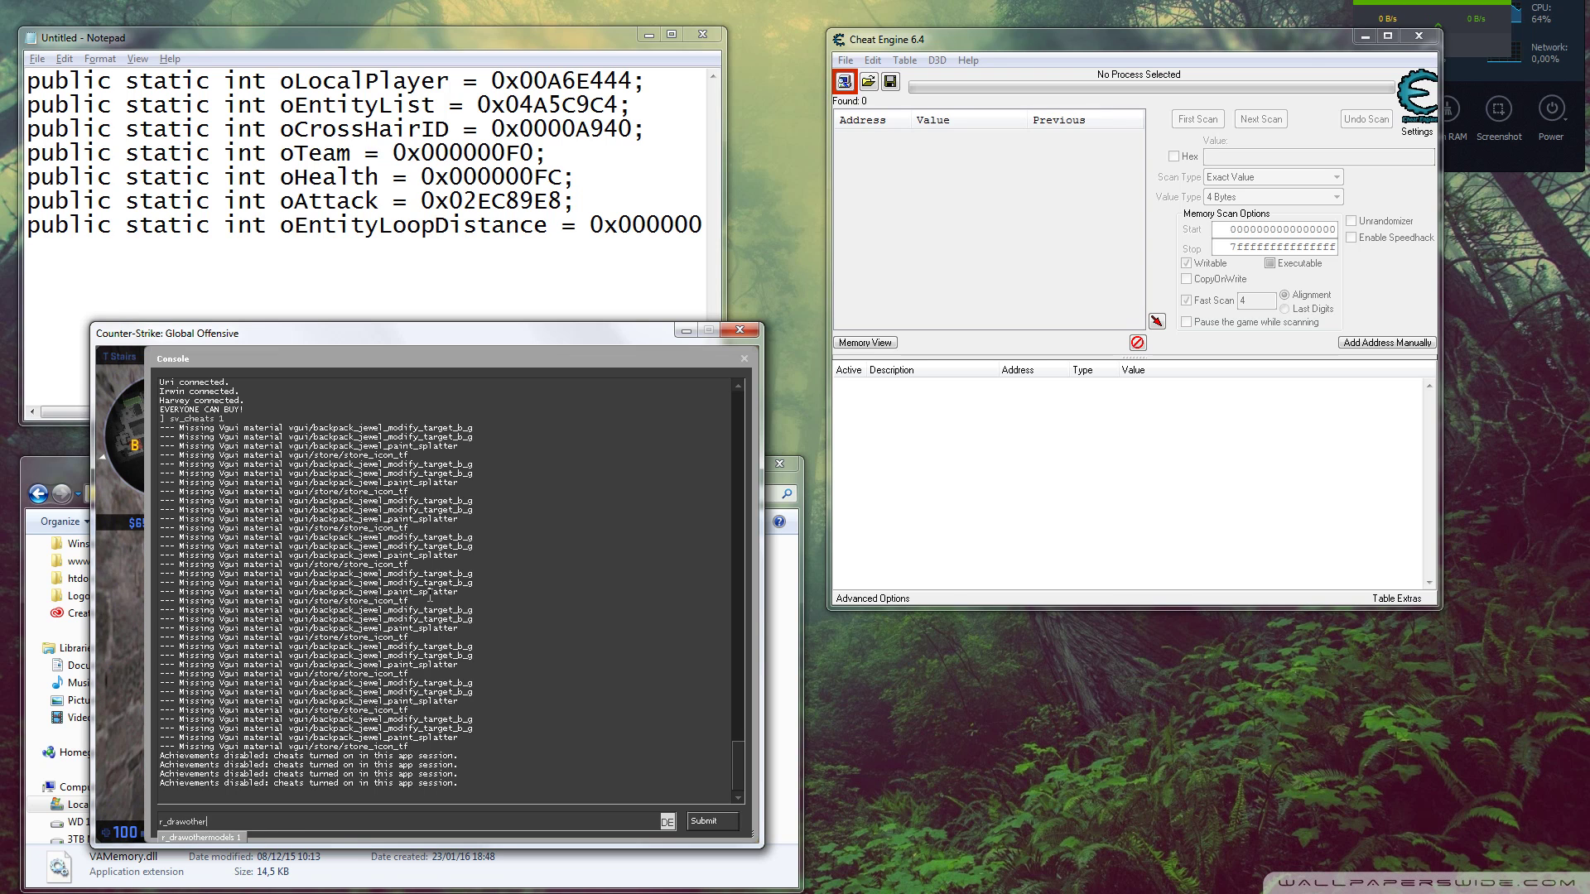
key(grave)
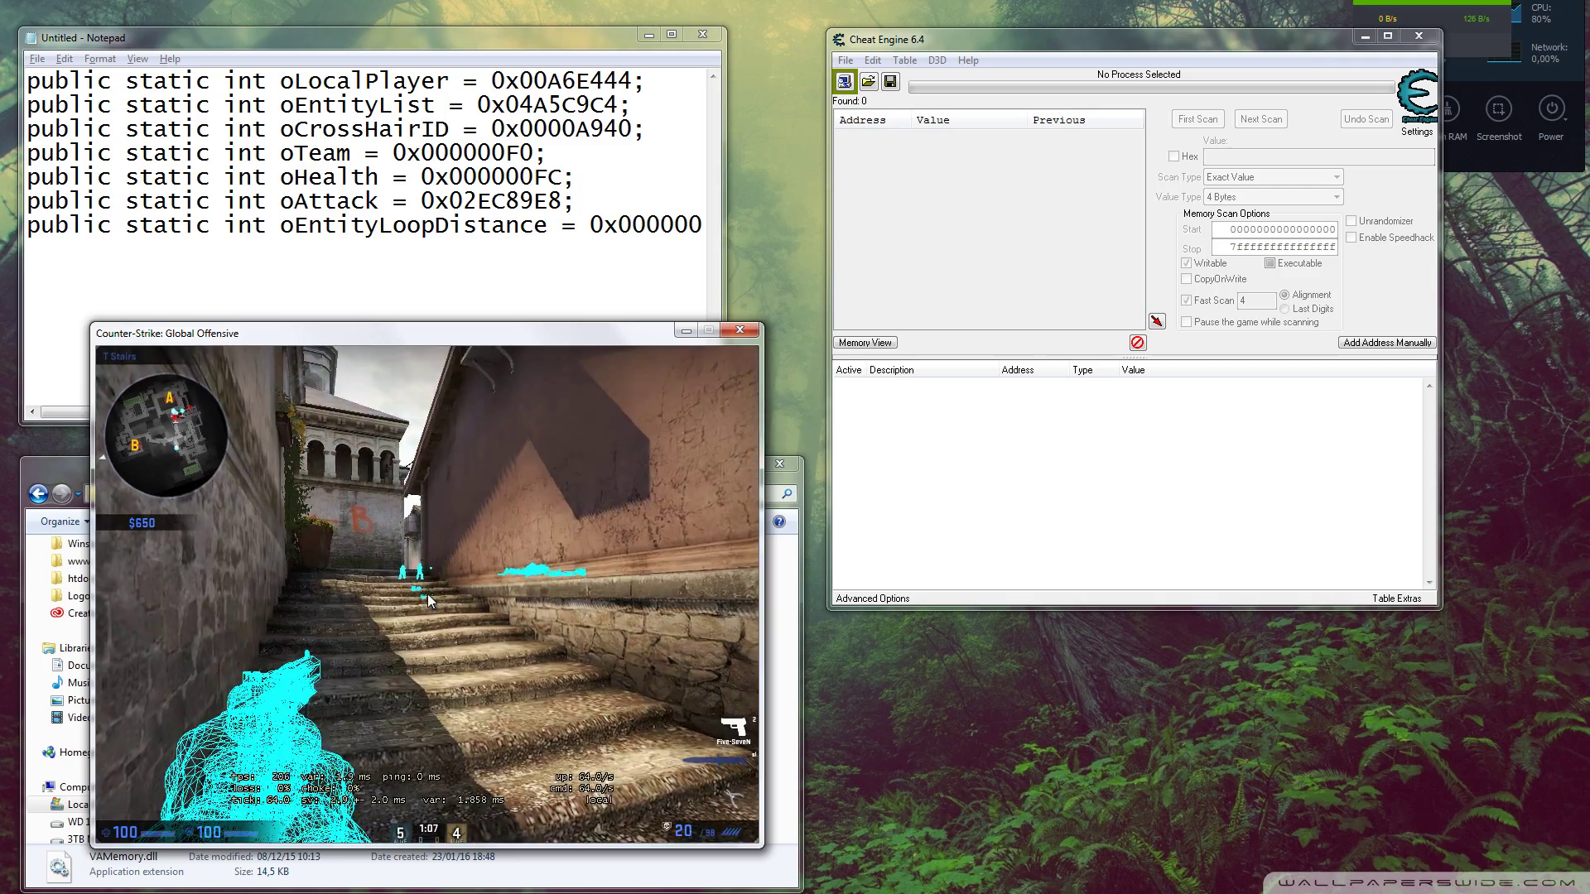
Move around the T Stairs and on to Middle, examining the wireframe models through the walls
key(w)
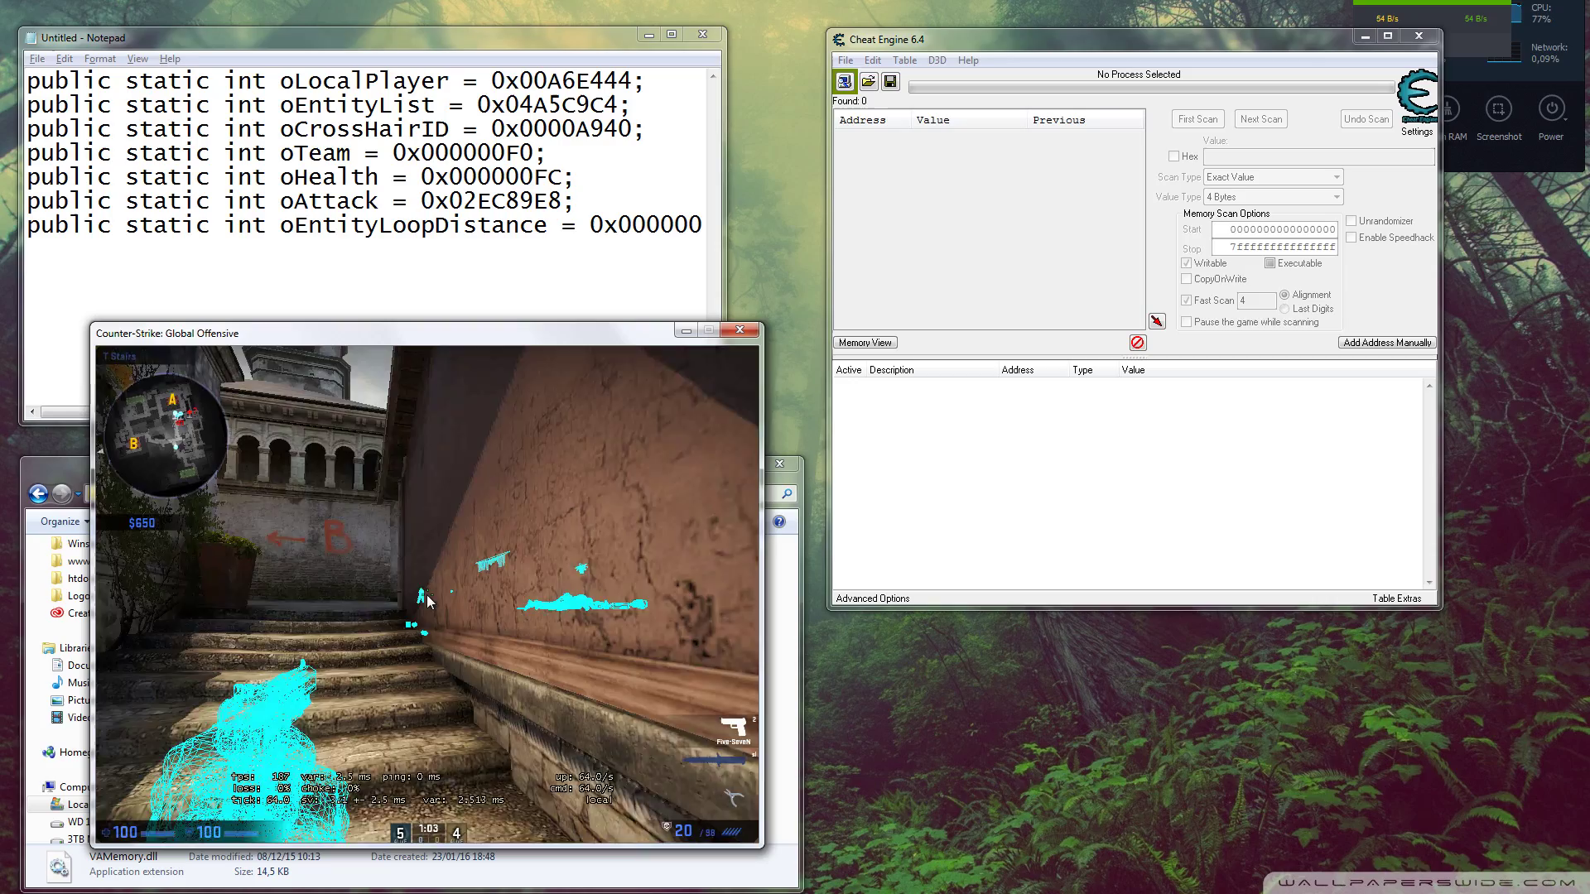
key(s)
key(w)
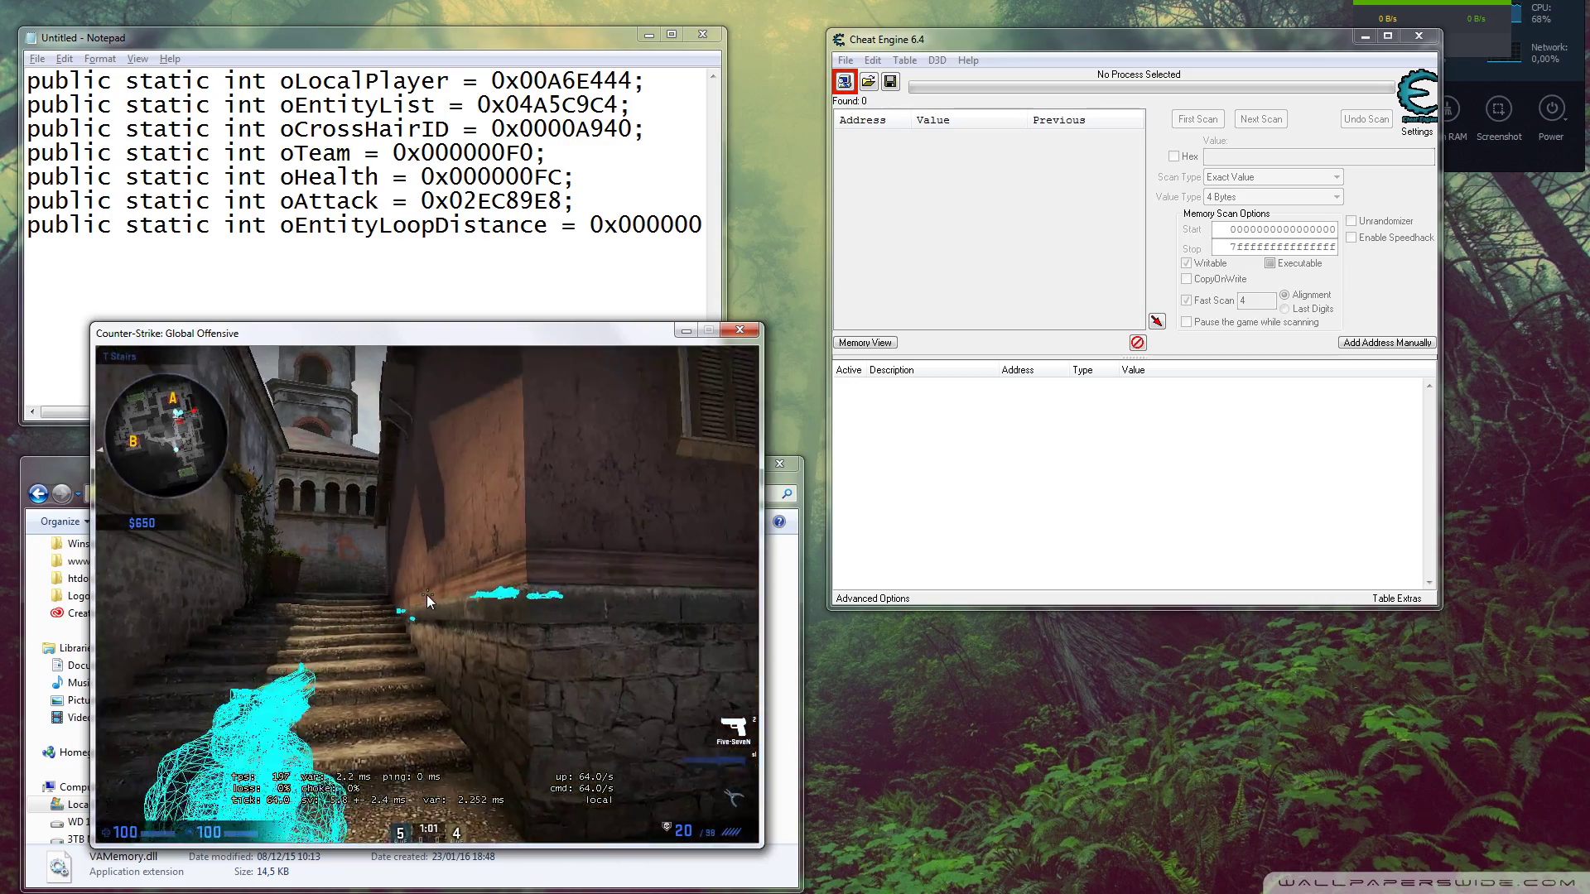
key(3)
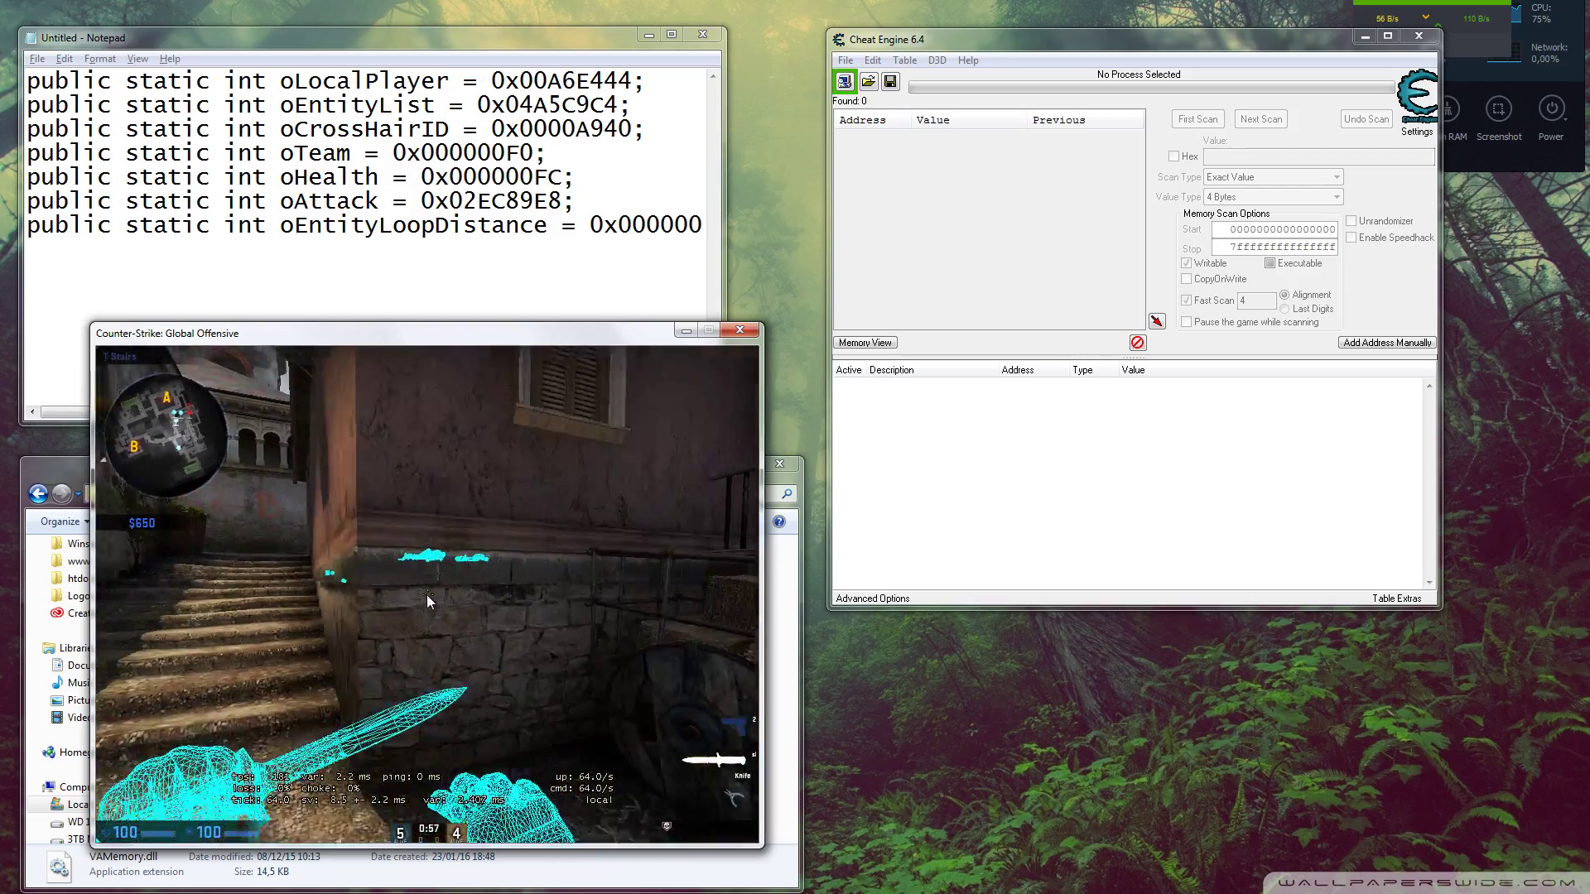
key(2)
key(w)
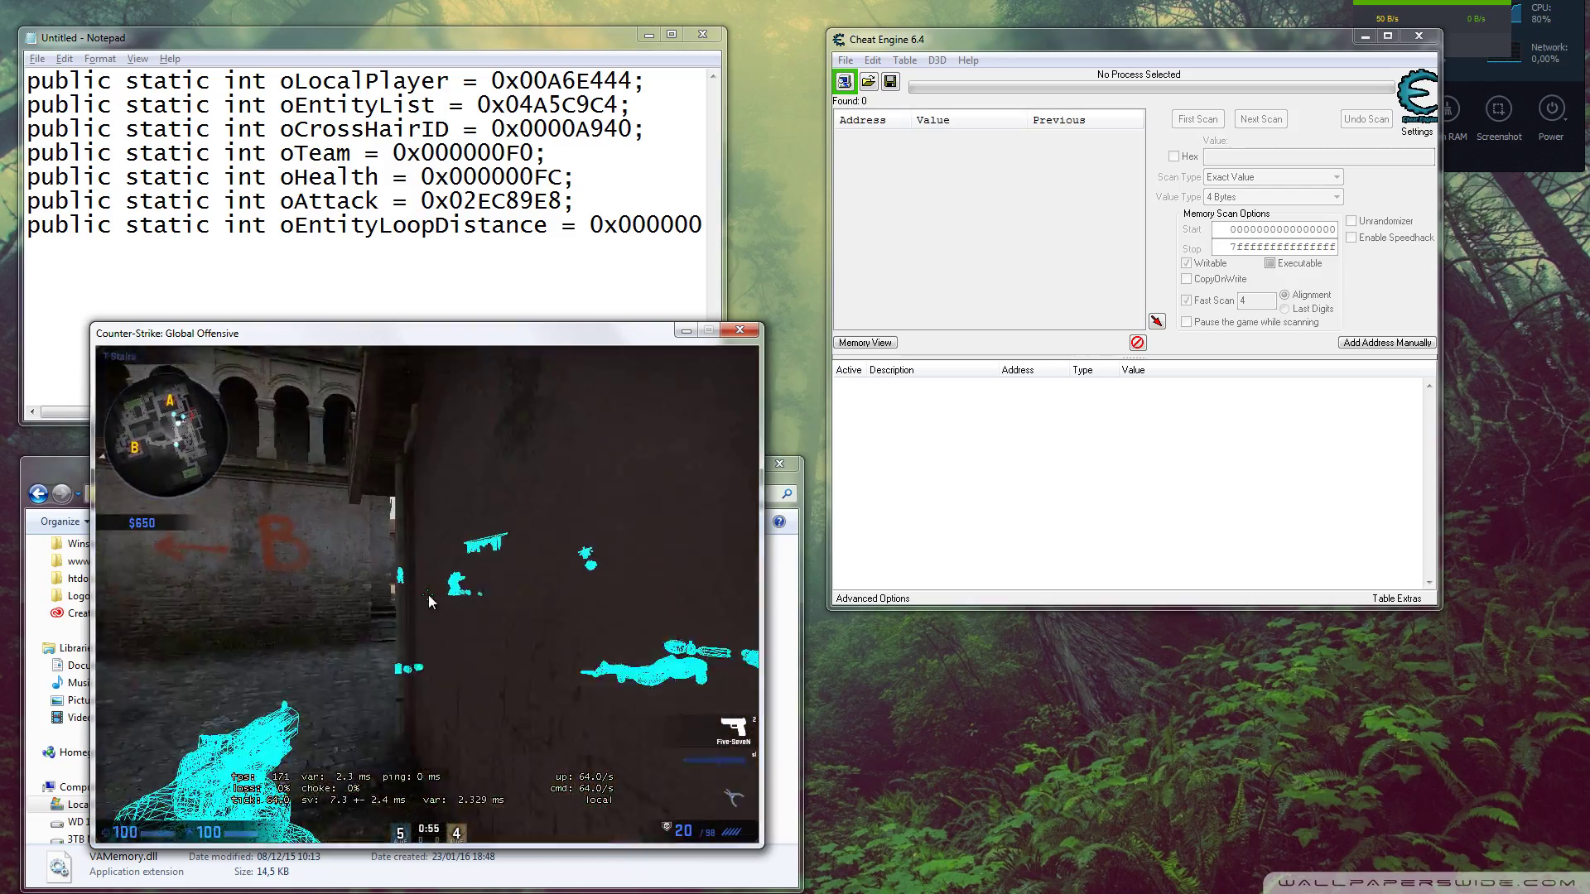
key(3)
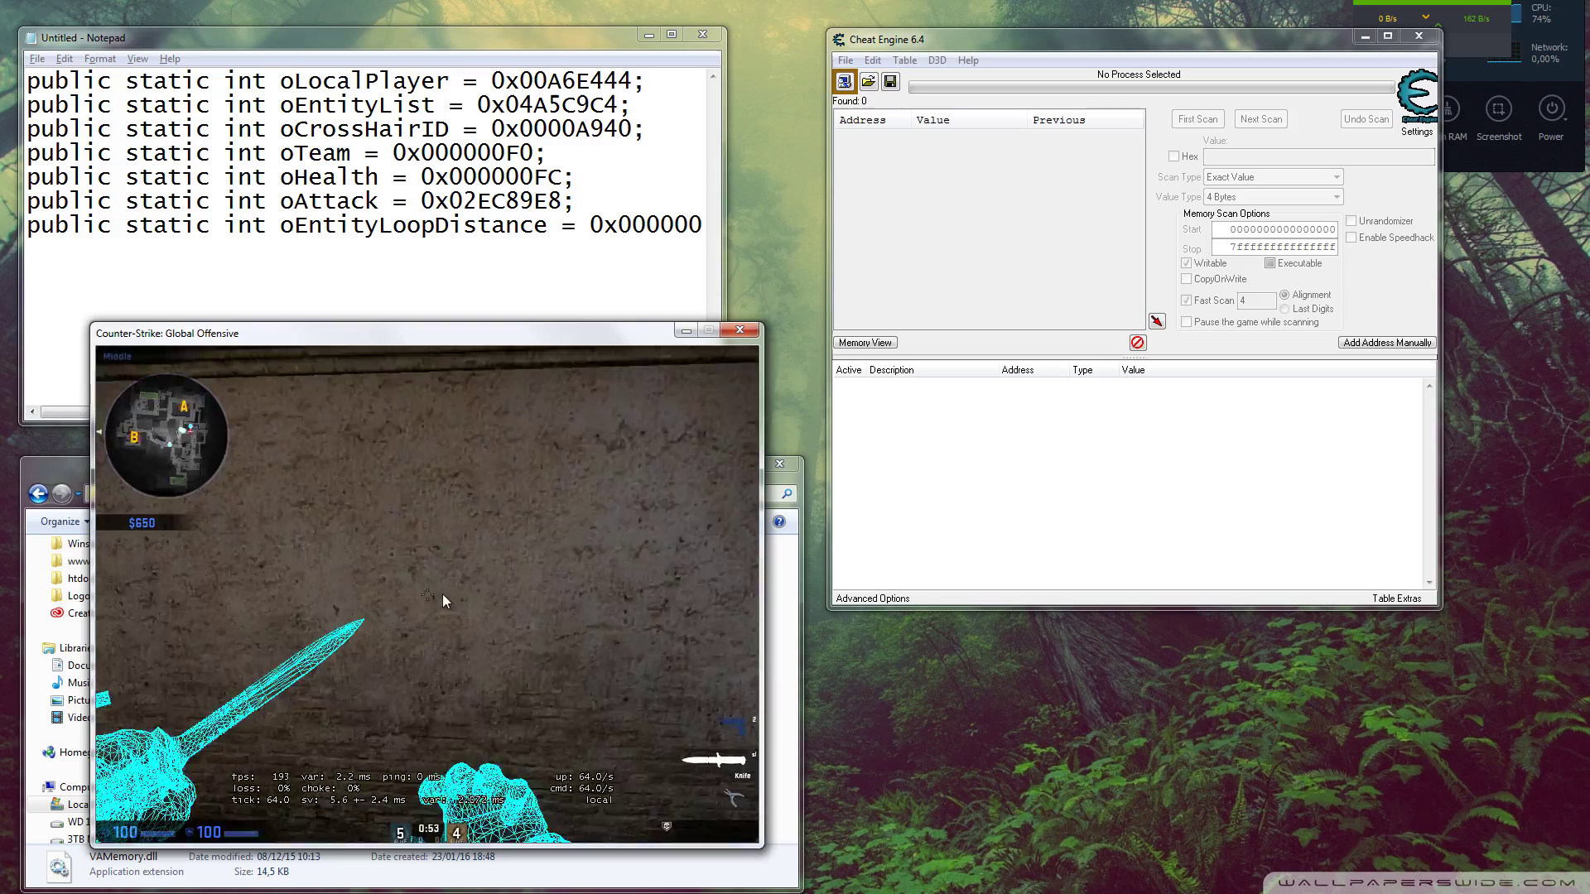
Return from Banana through Middle to the T Stairs and watch the wireframe bots behind the walls
key(2)
key(w)
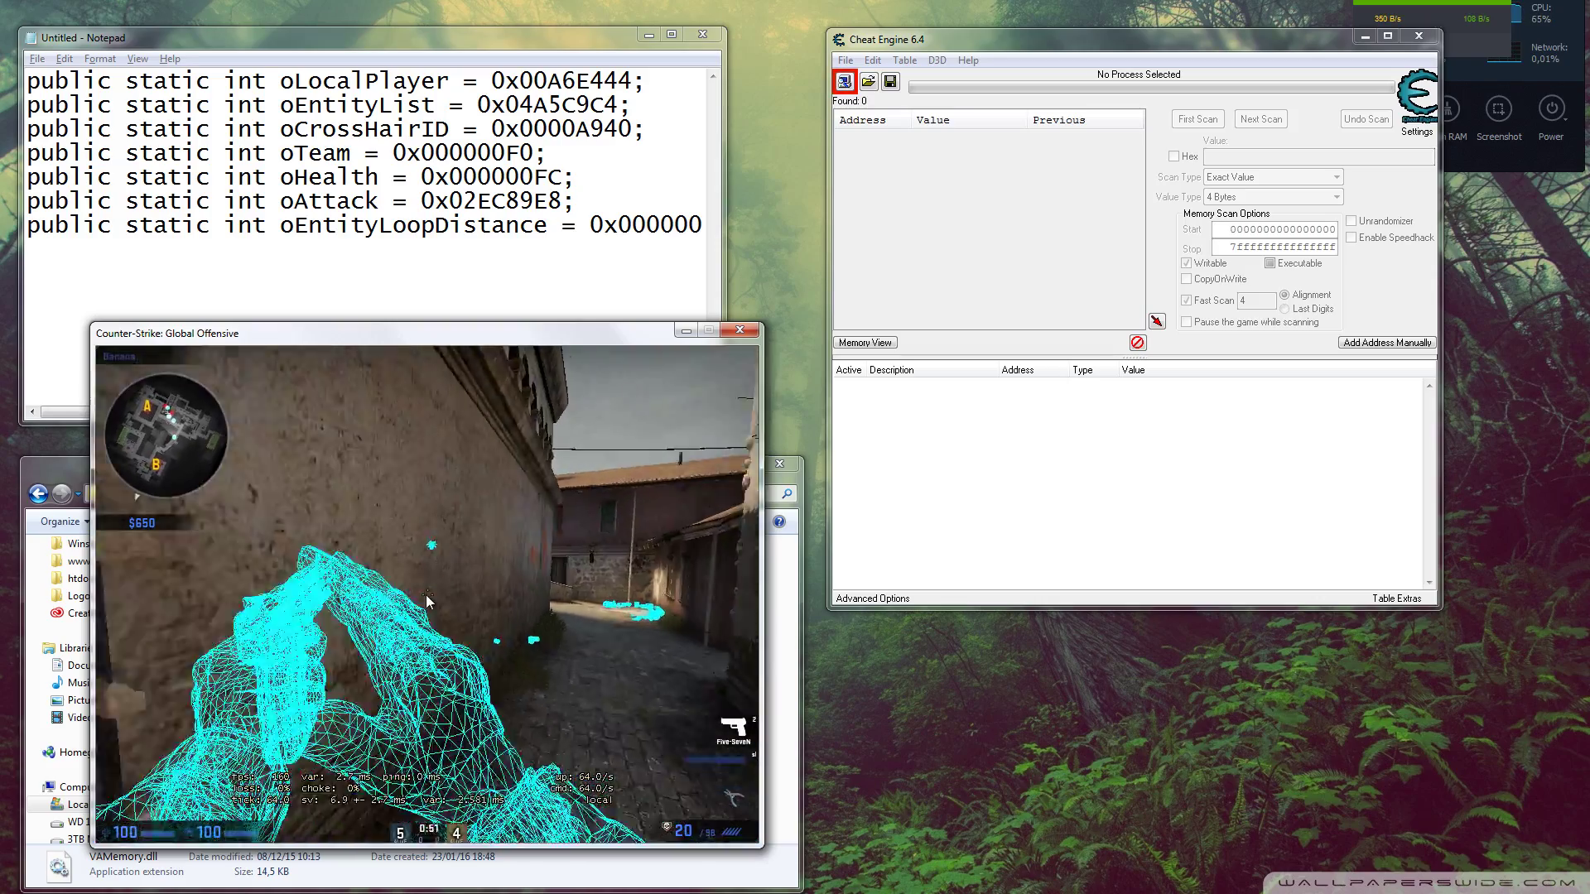
key(w)
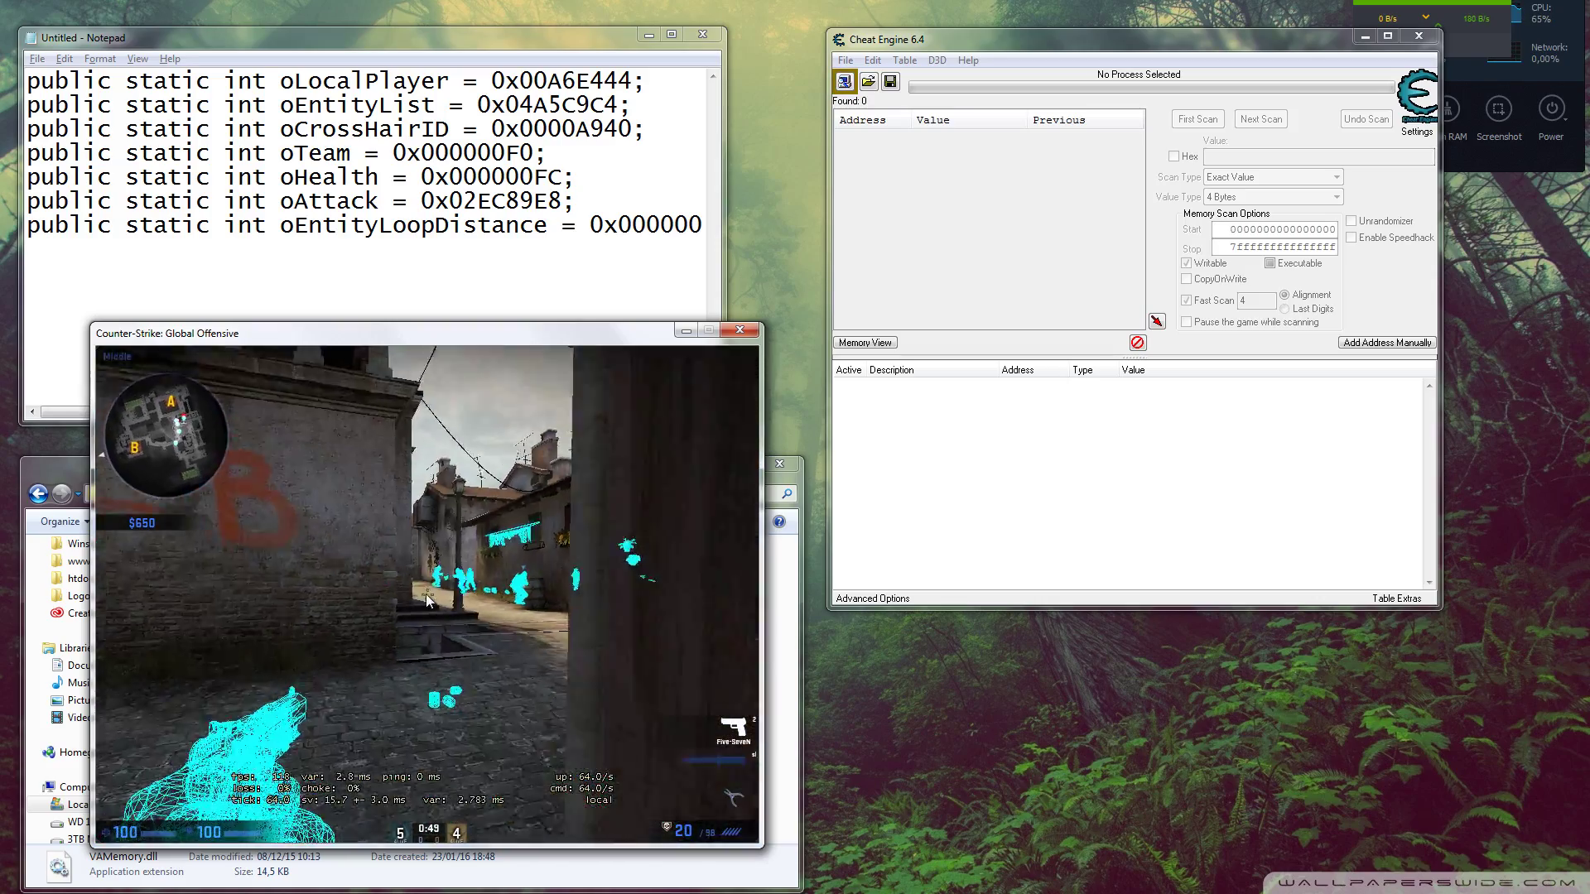
key(w)
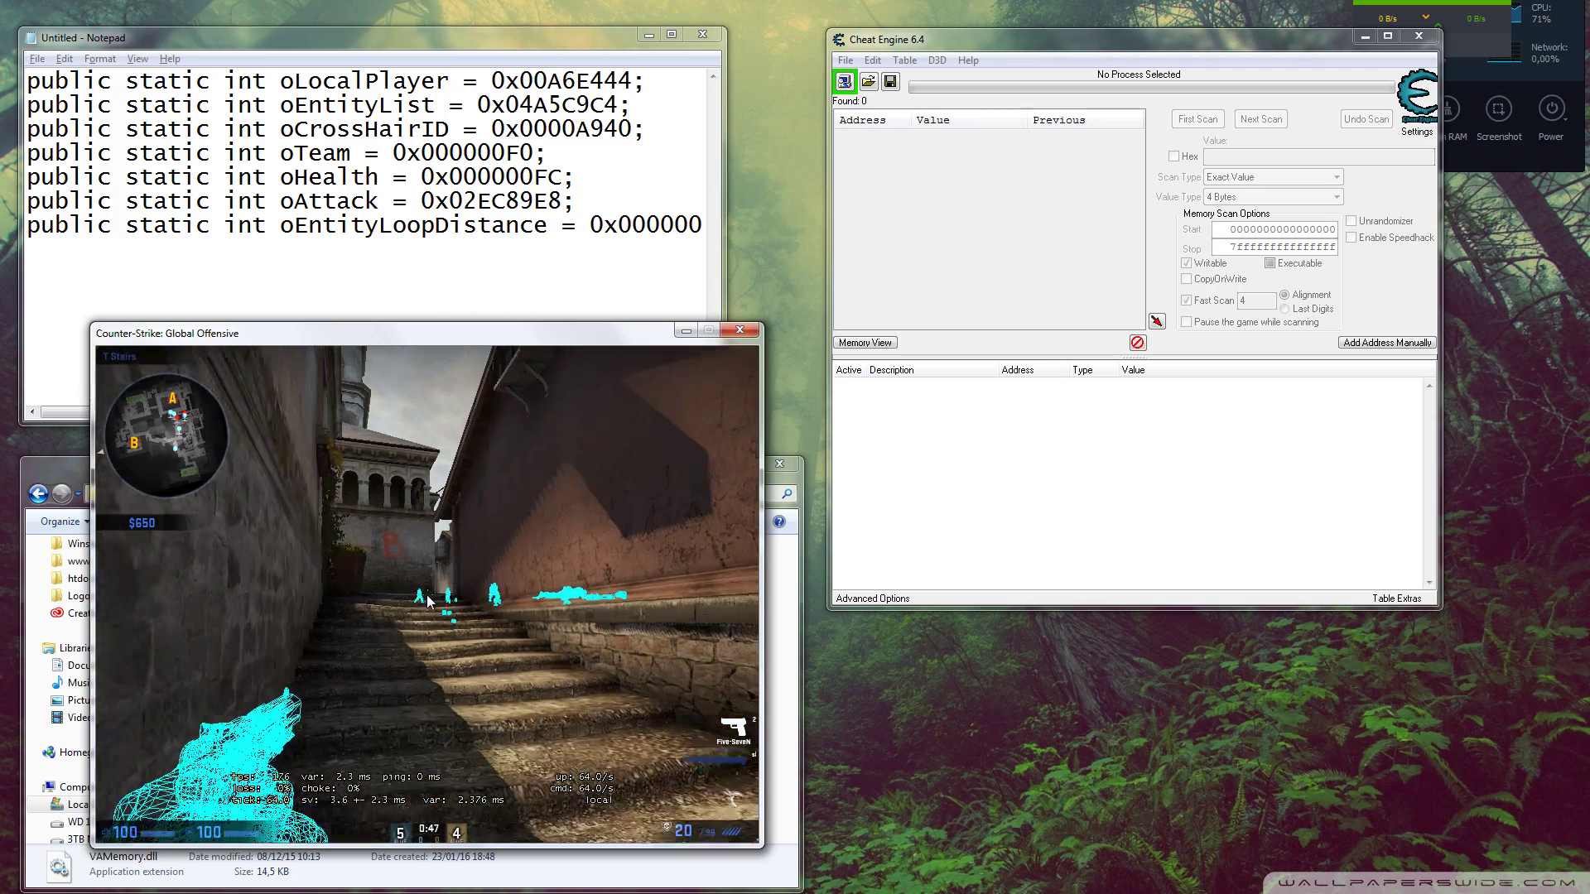
key(w)
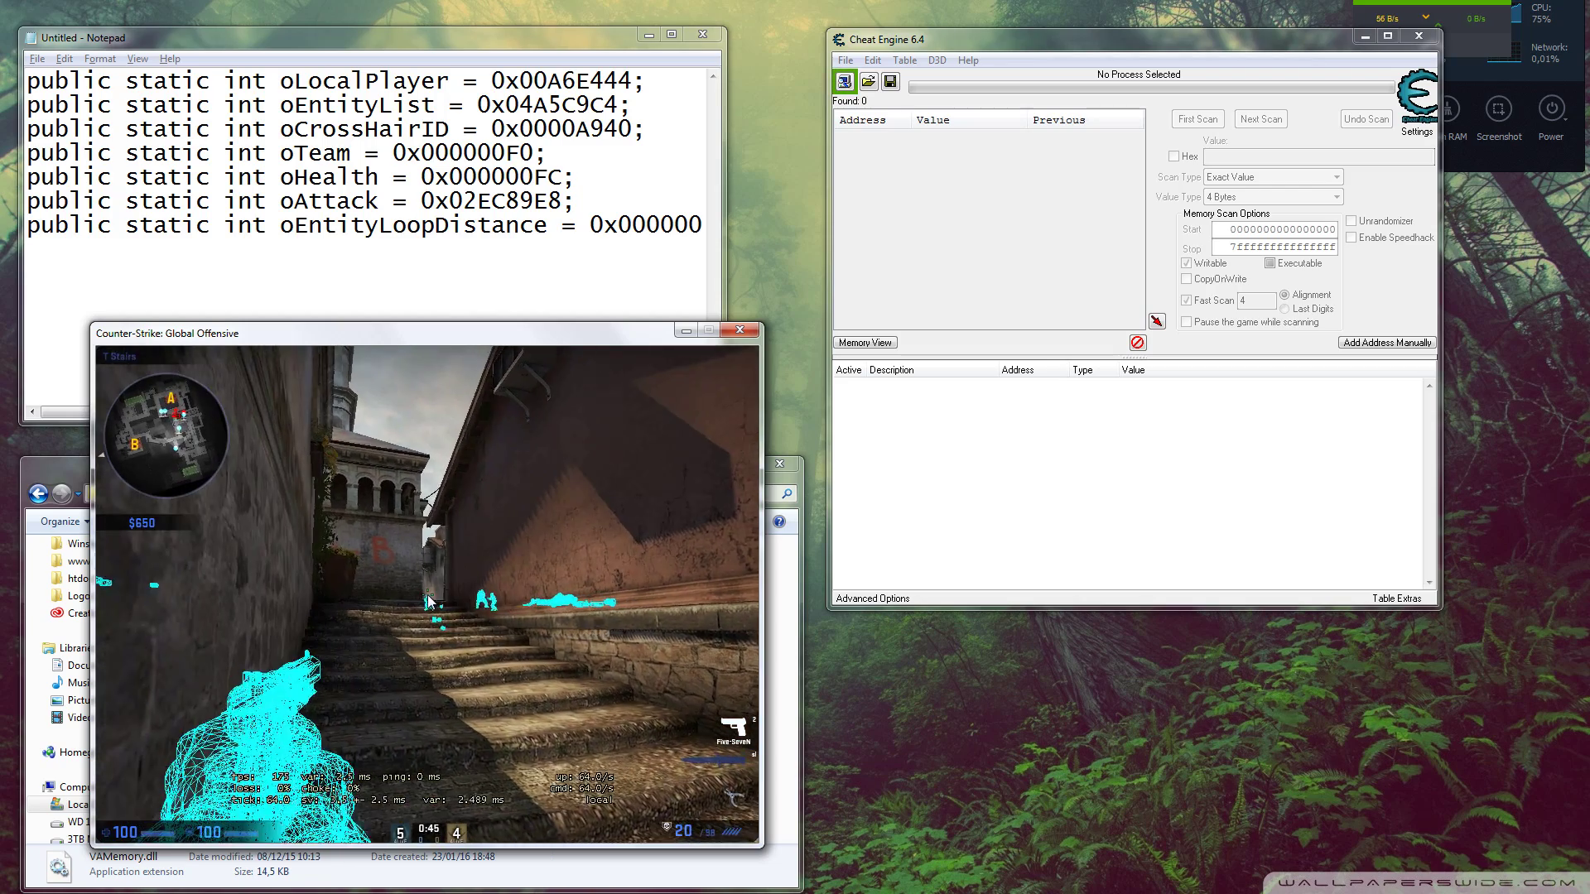
key(w)
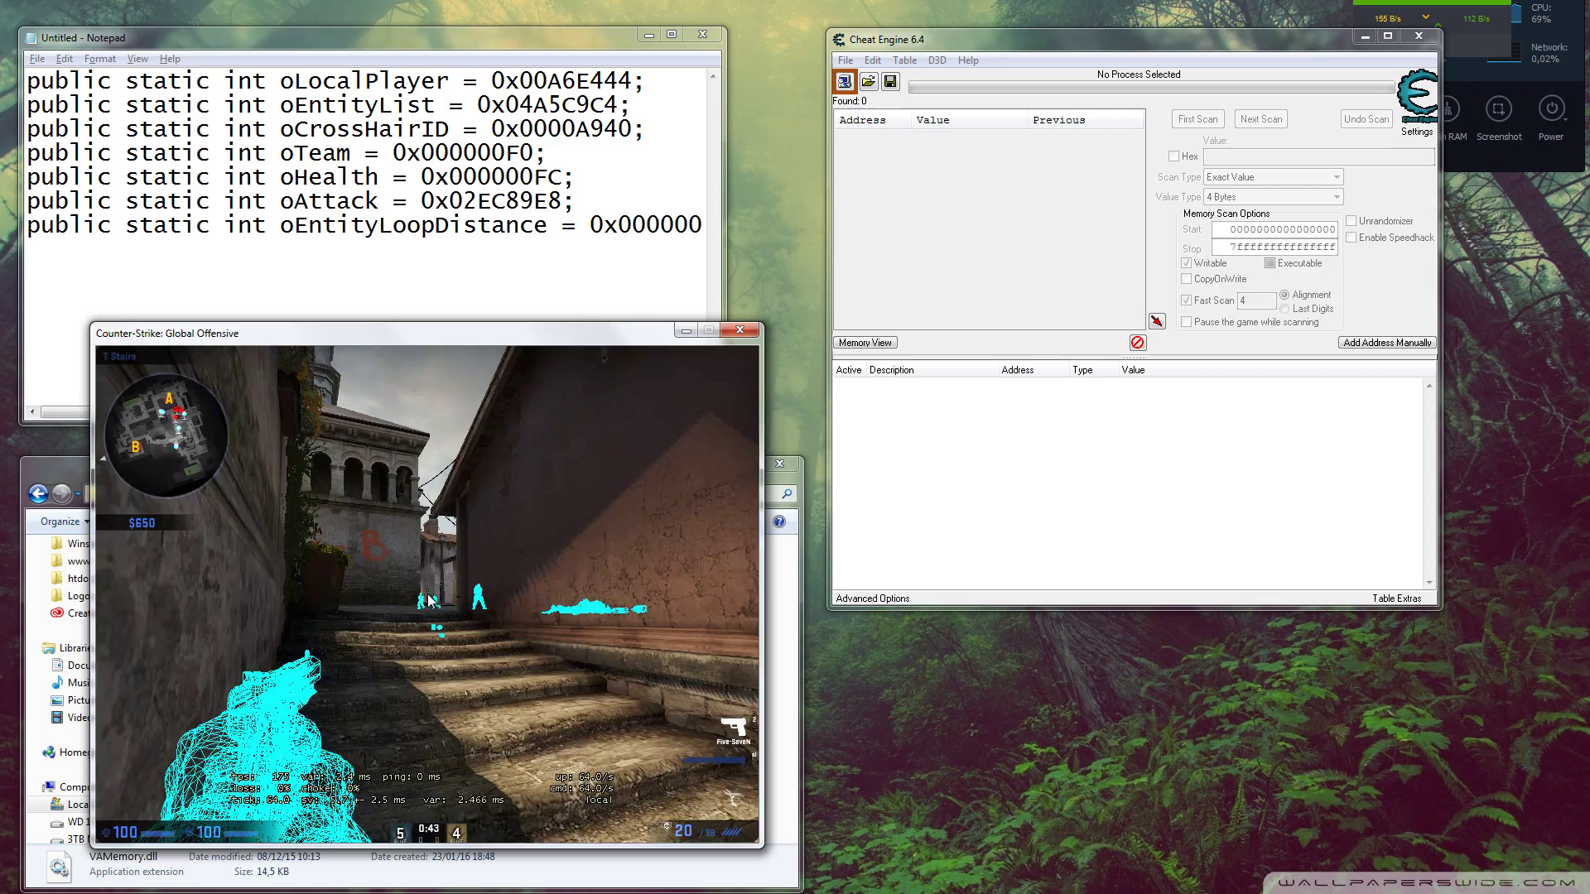
key(w)
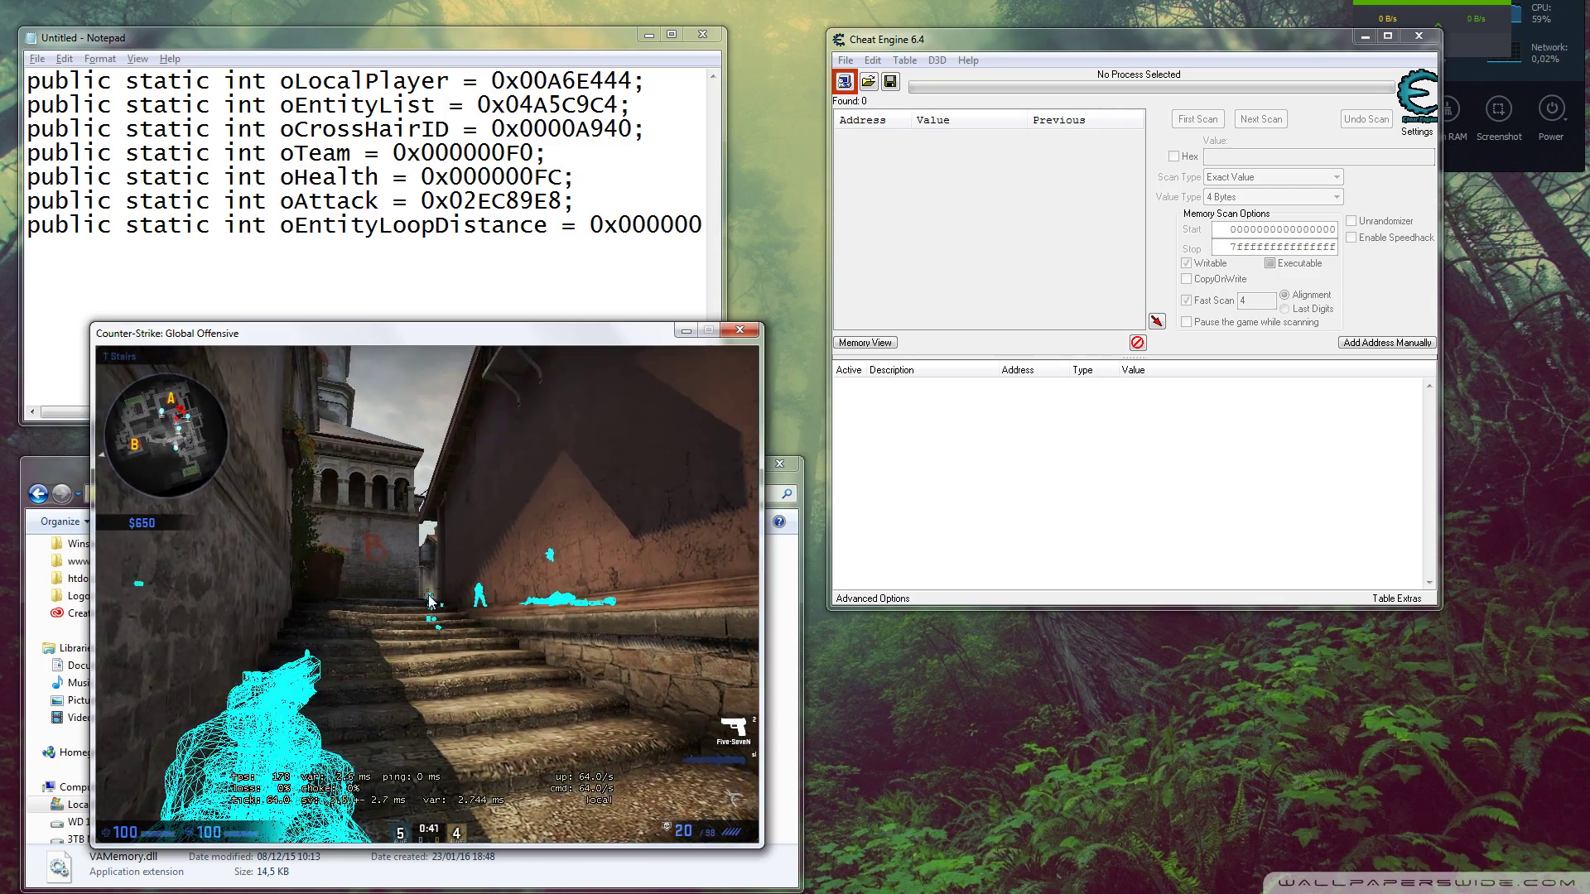
key(w)
key(3)
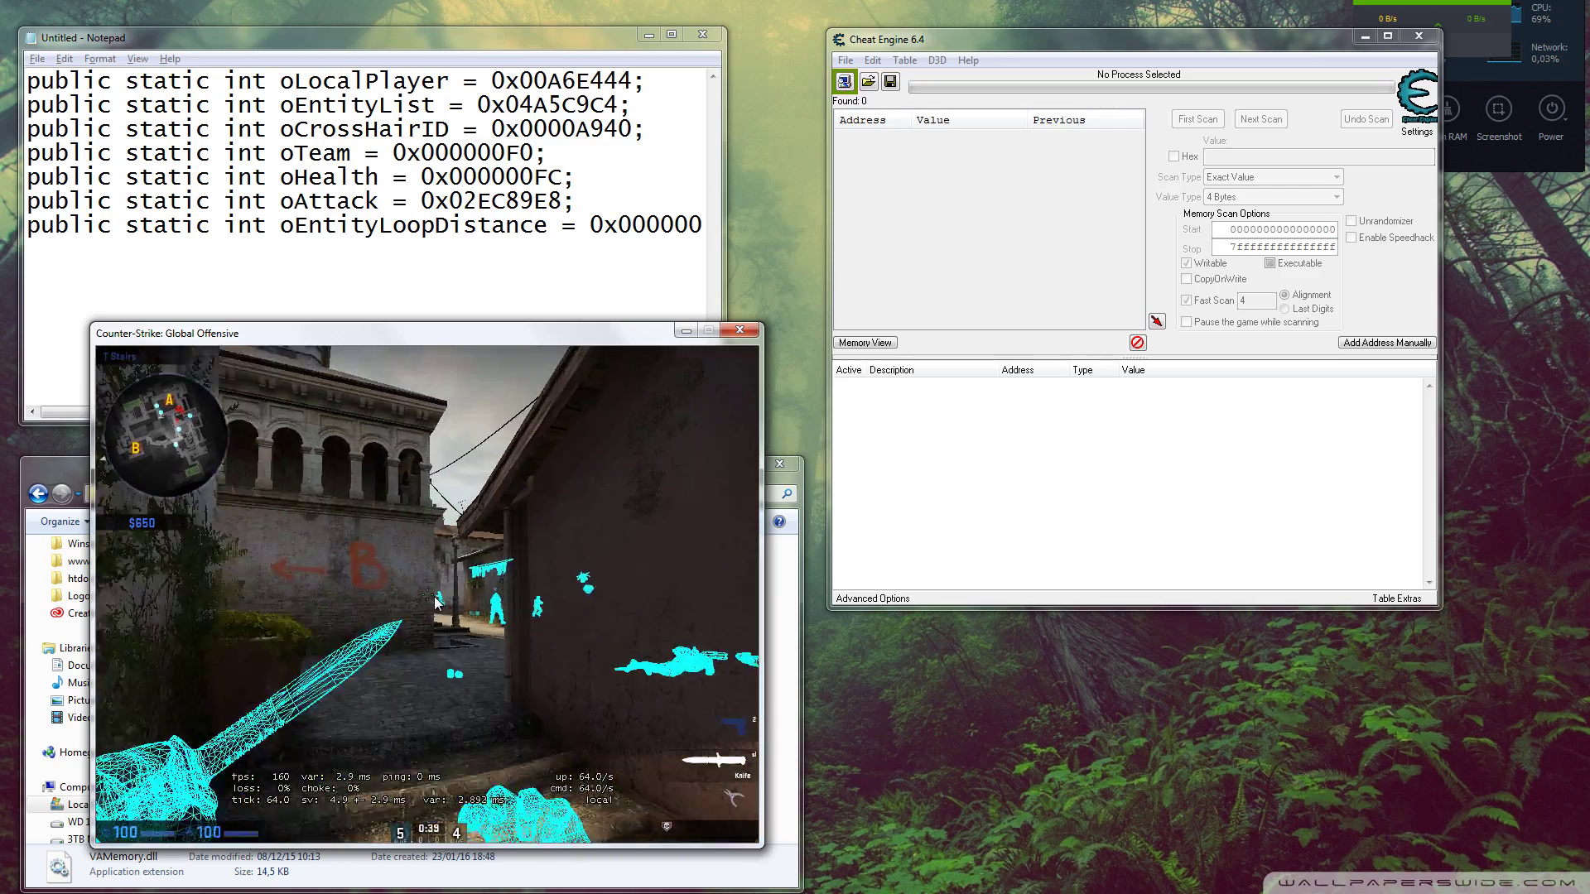
Move between the T Stairs and Middle, alternating the Five-SeveN and knife, and examine the wireframe models behind the walls
key(2)
key(s)
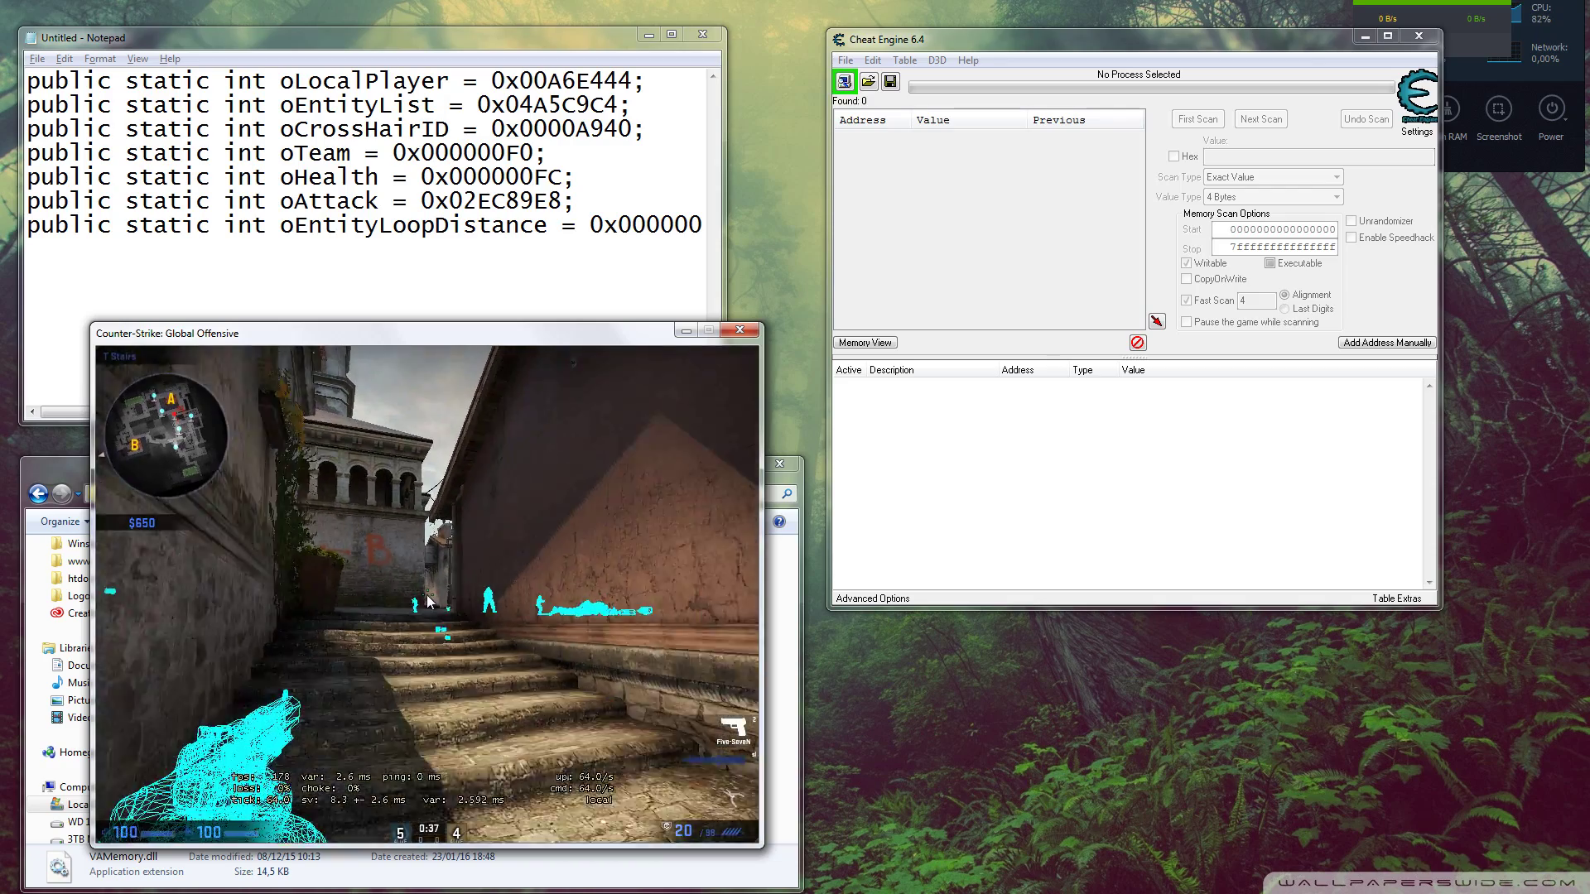
key(w)
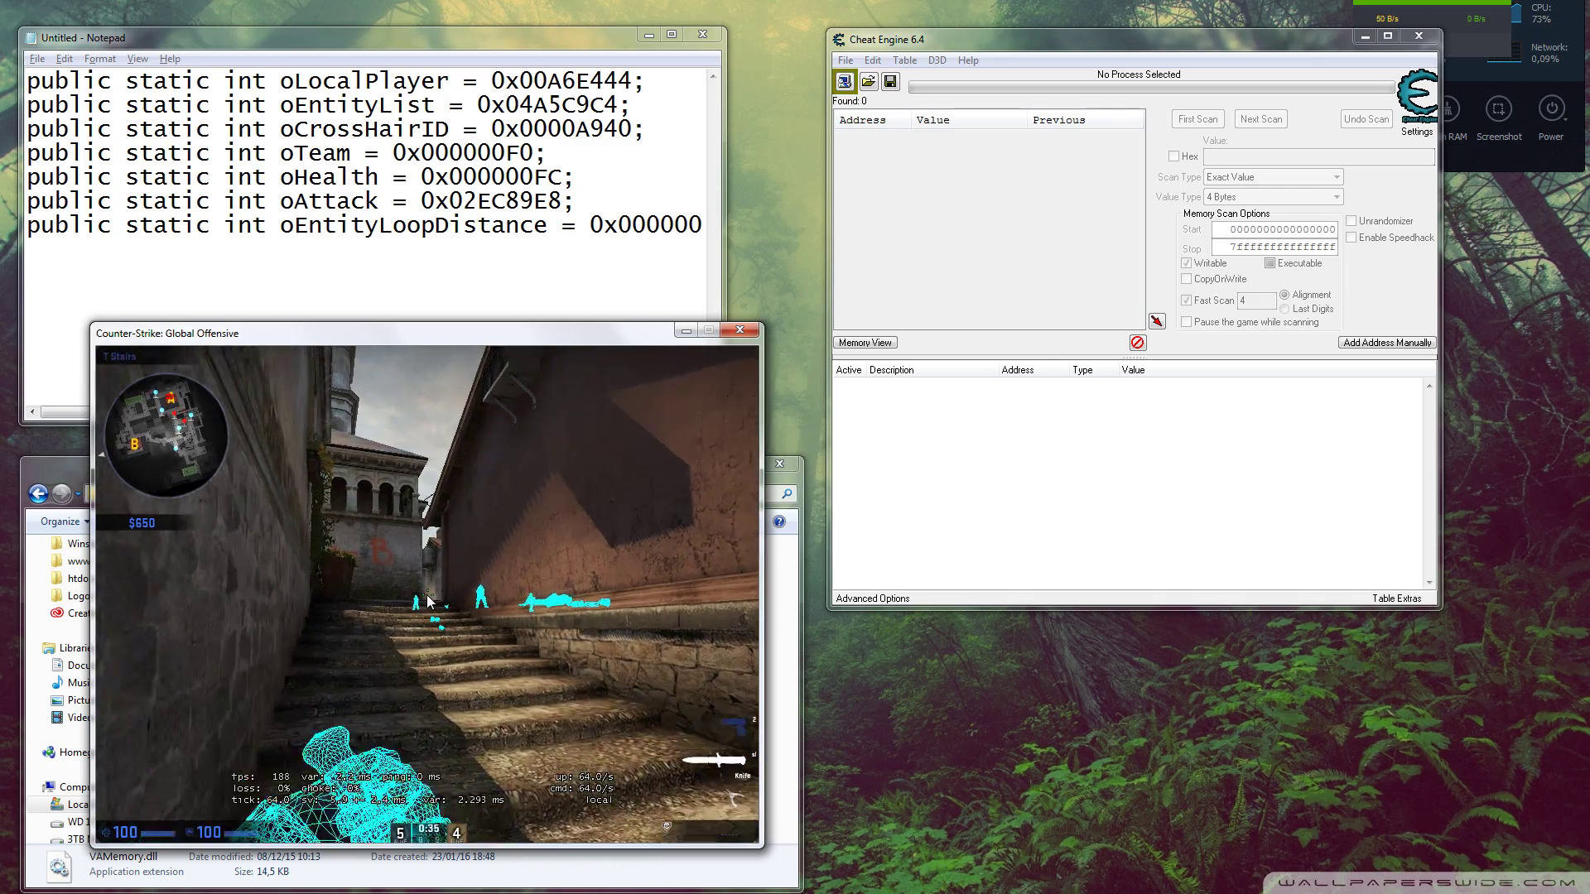
key(w)
key(2)
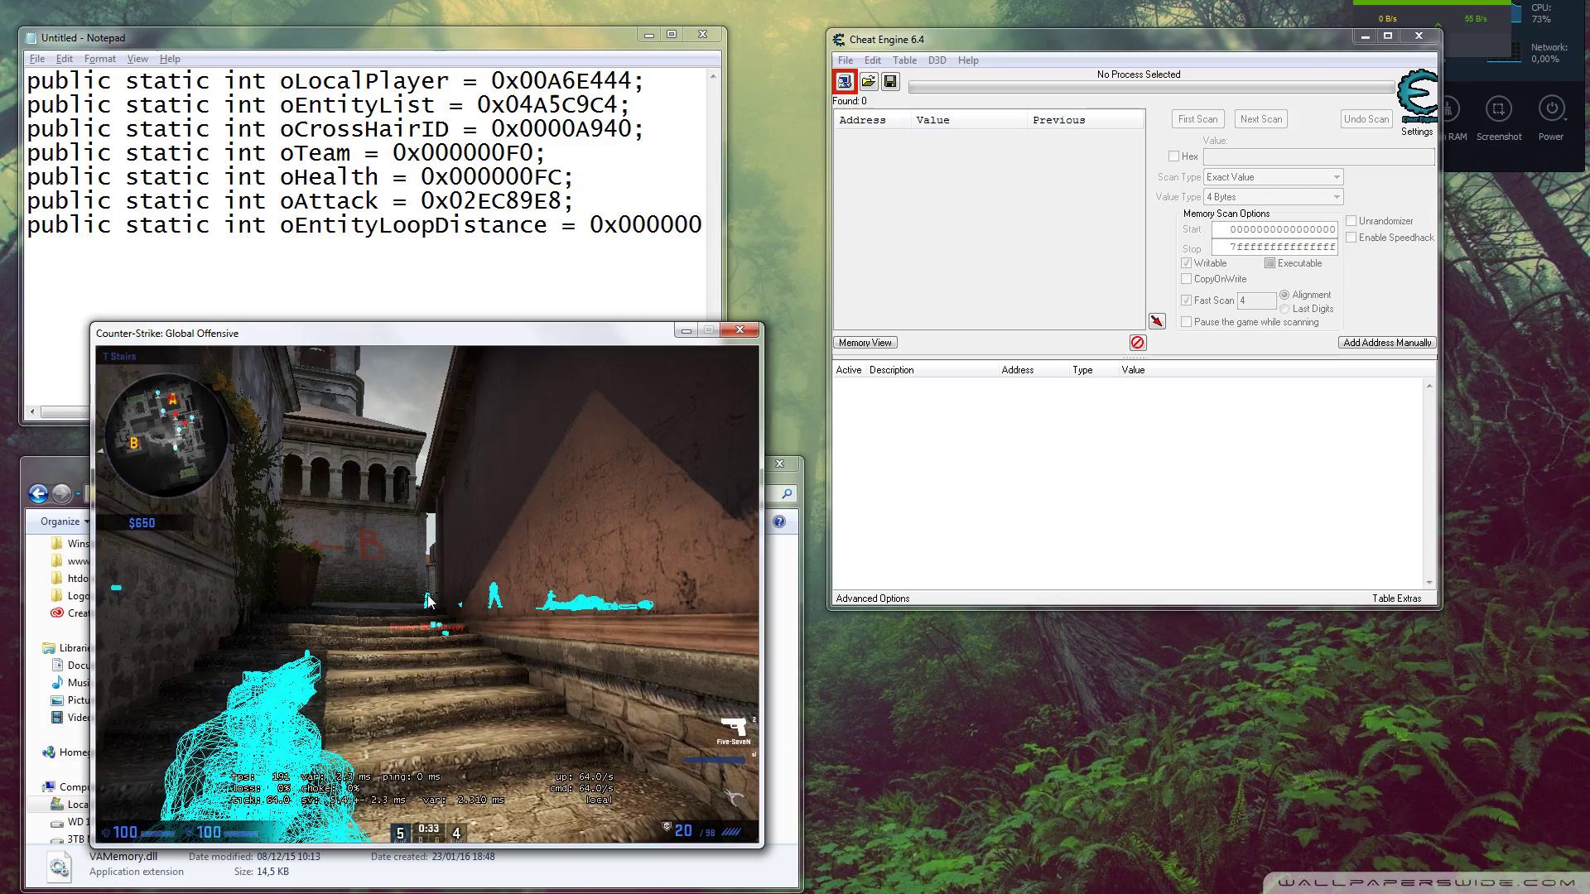
key(3)
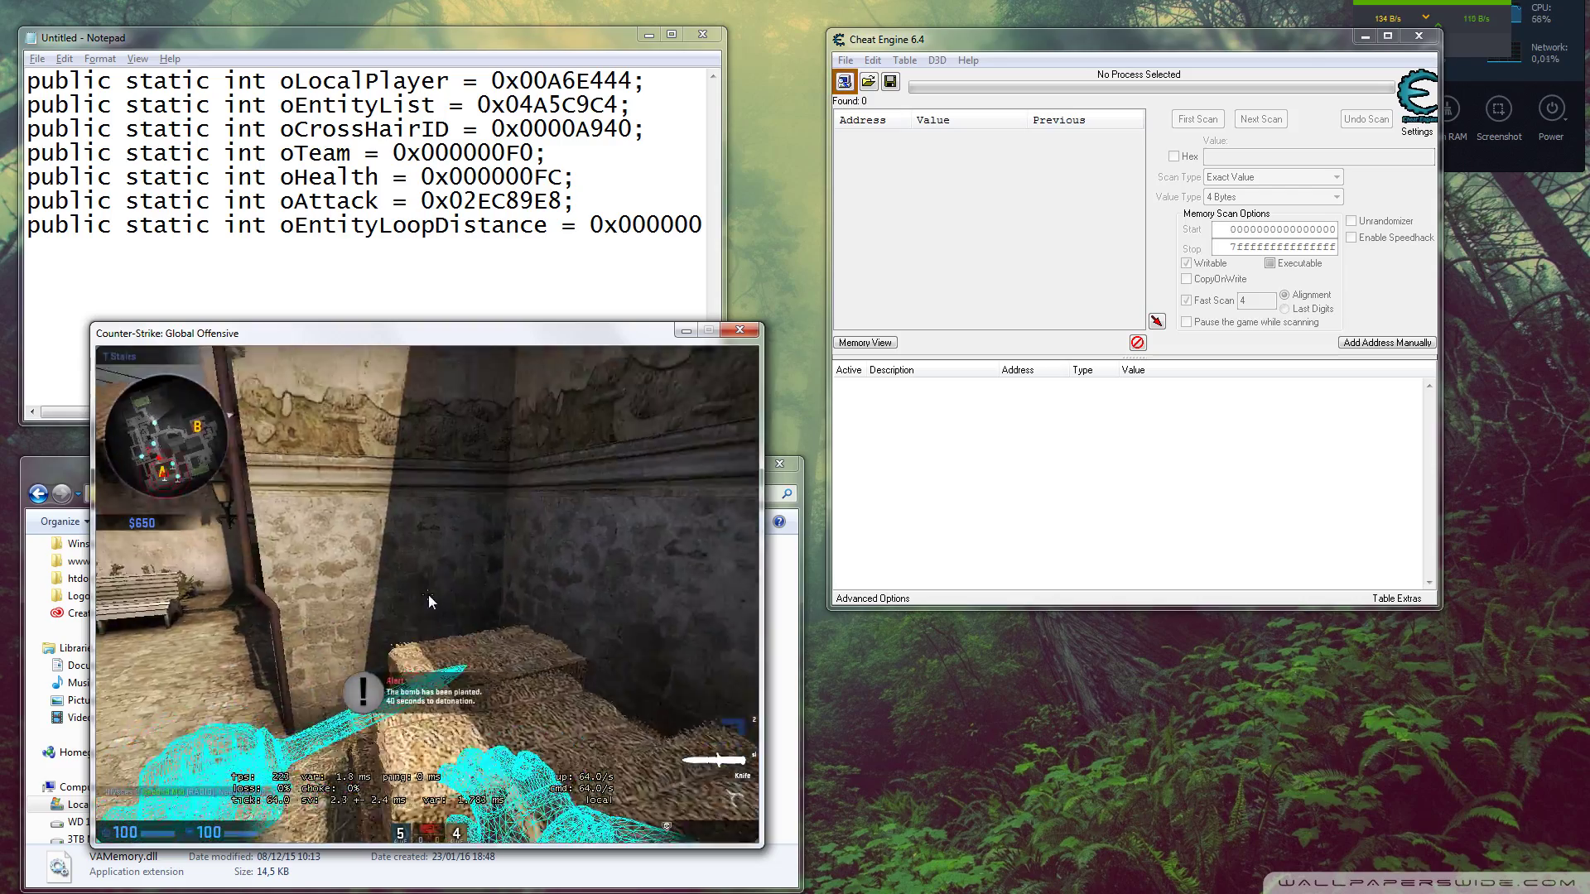
key(2)
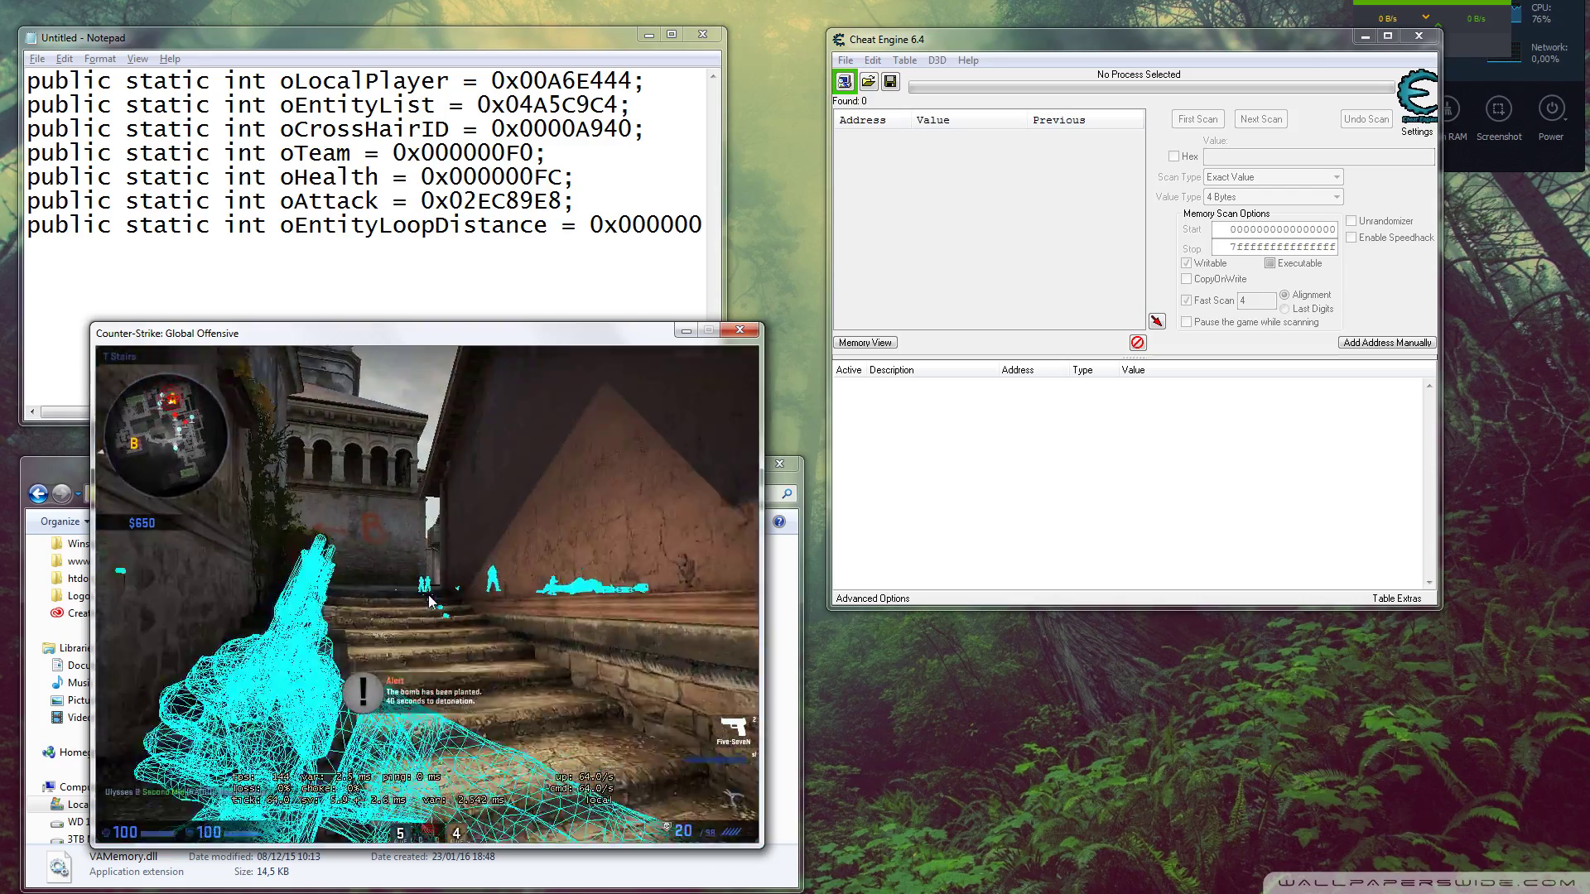
key(w)
key(3)
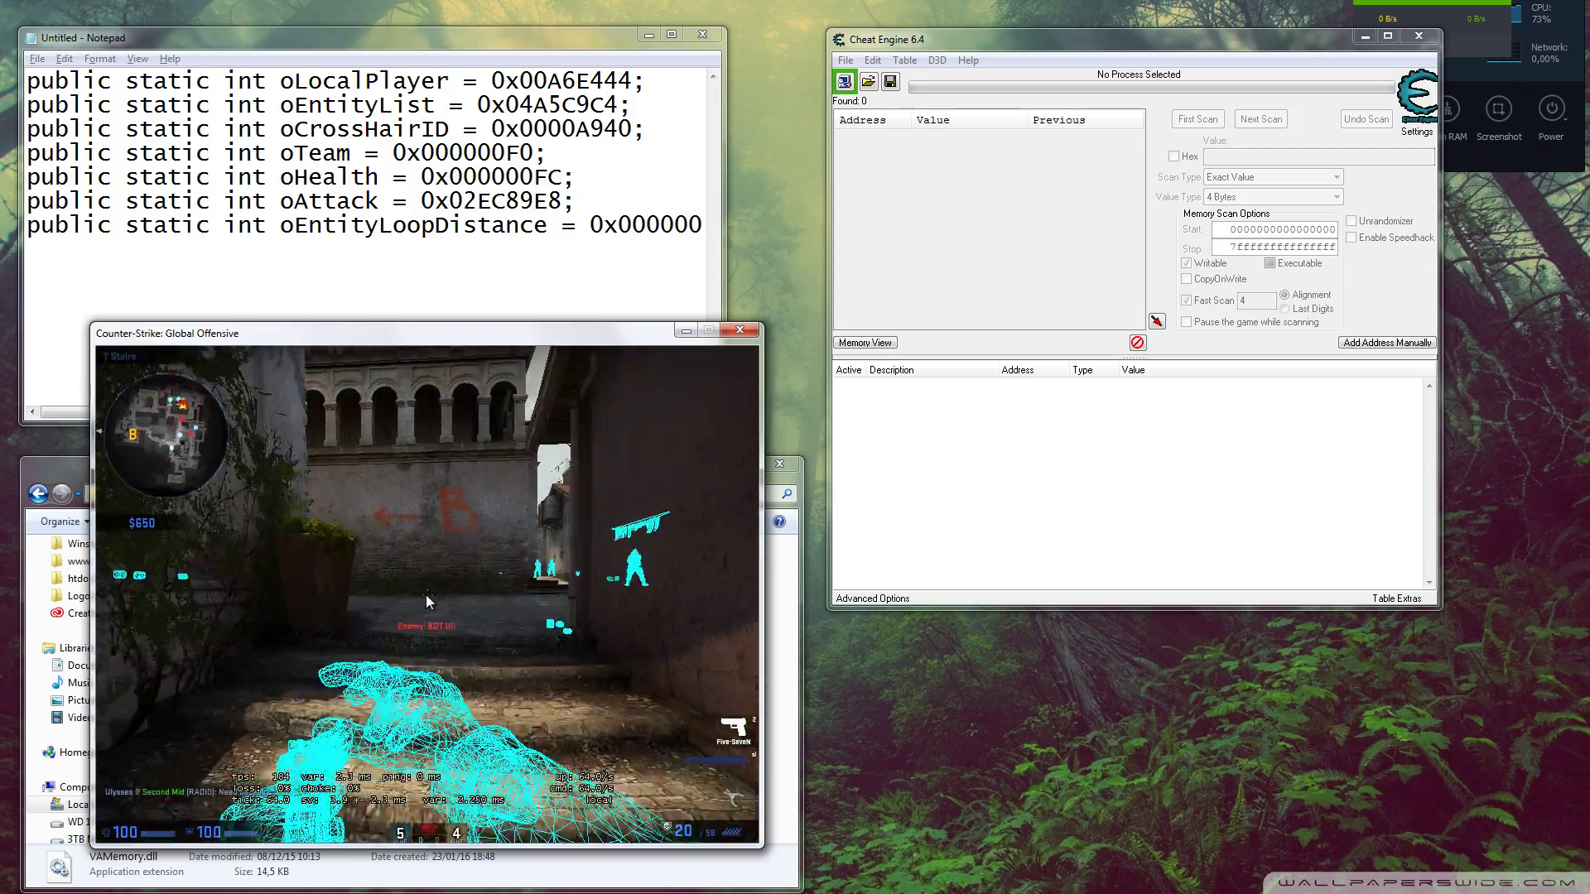
key(2)
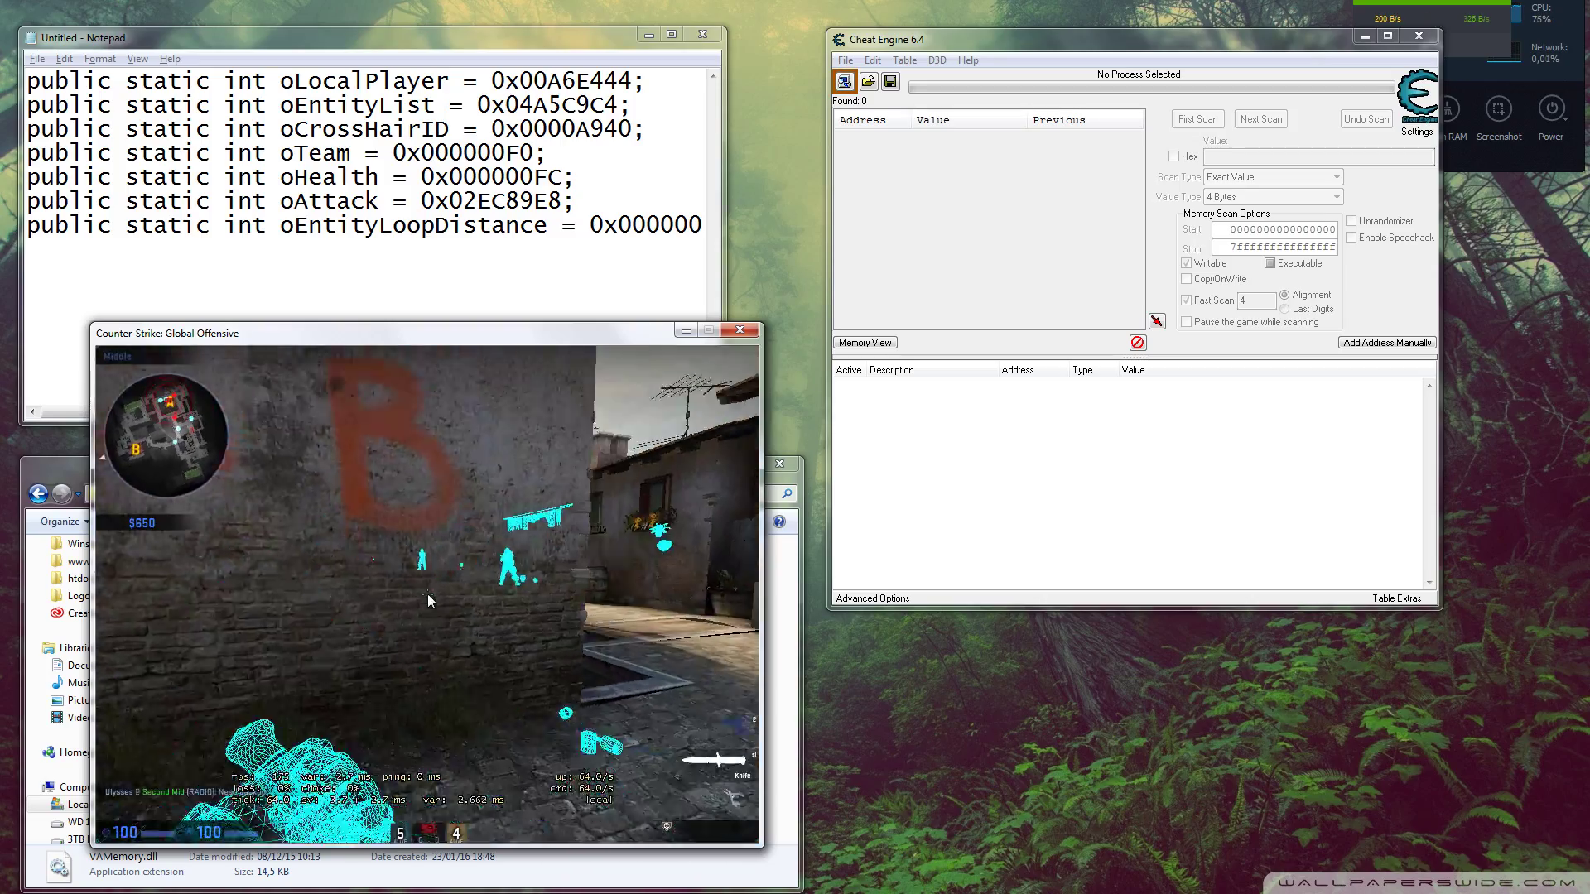
key(3)
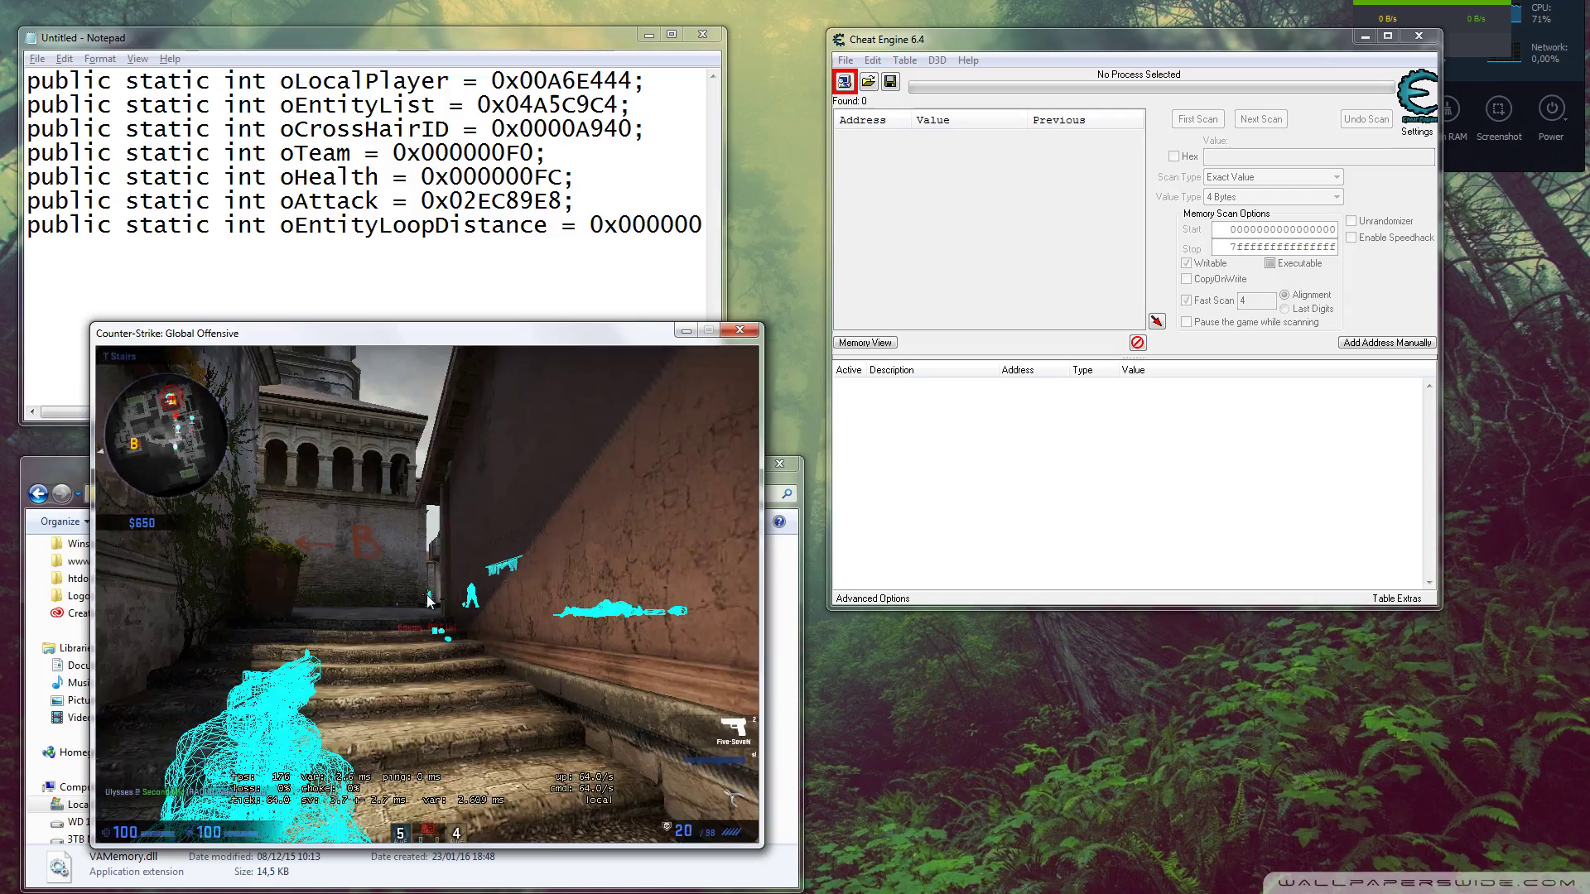
key(w)
key(2)
key(3)
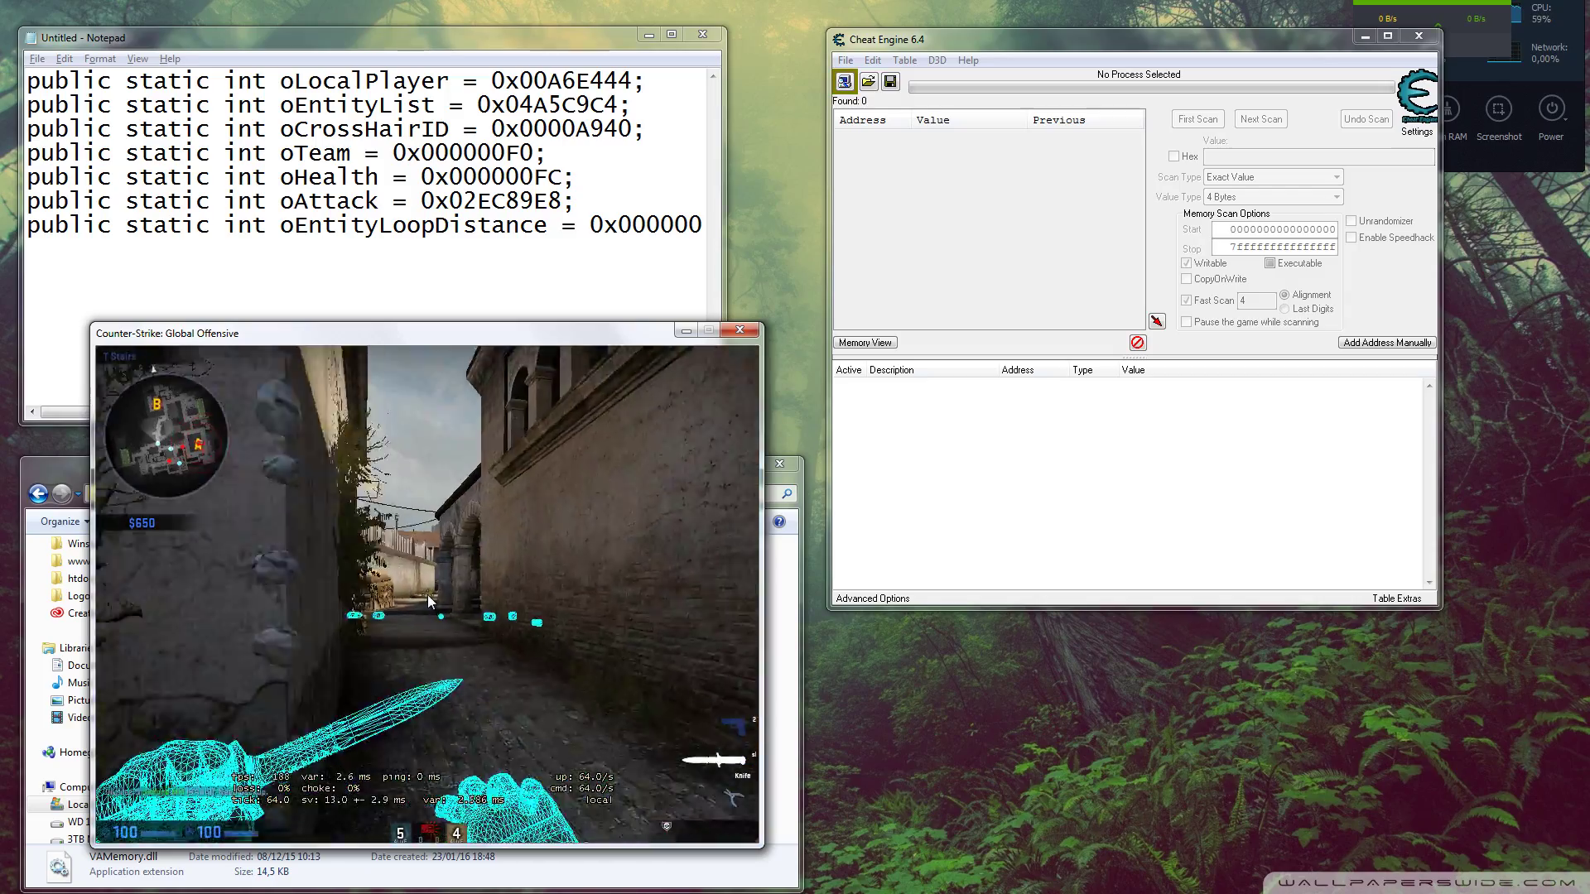
Run from the T Stairs into Banana, jump around the covered log pile and attack toward the wall
key(w)
key(2)
key(3)
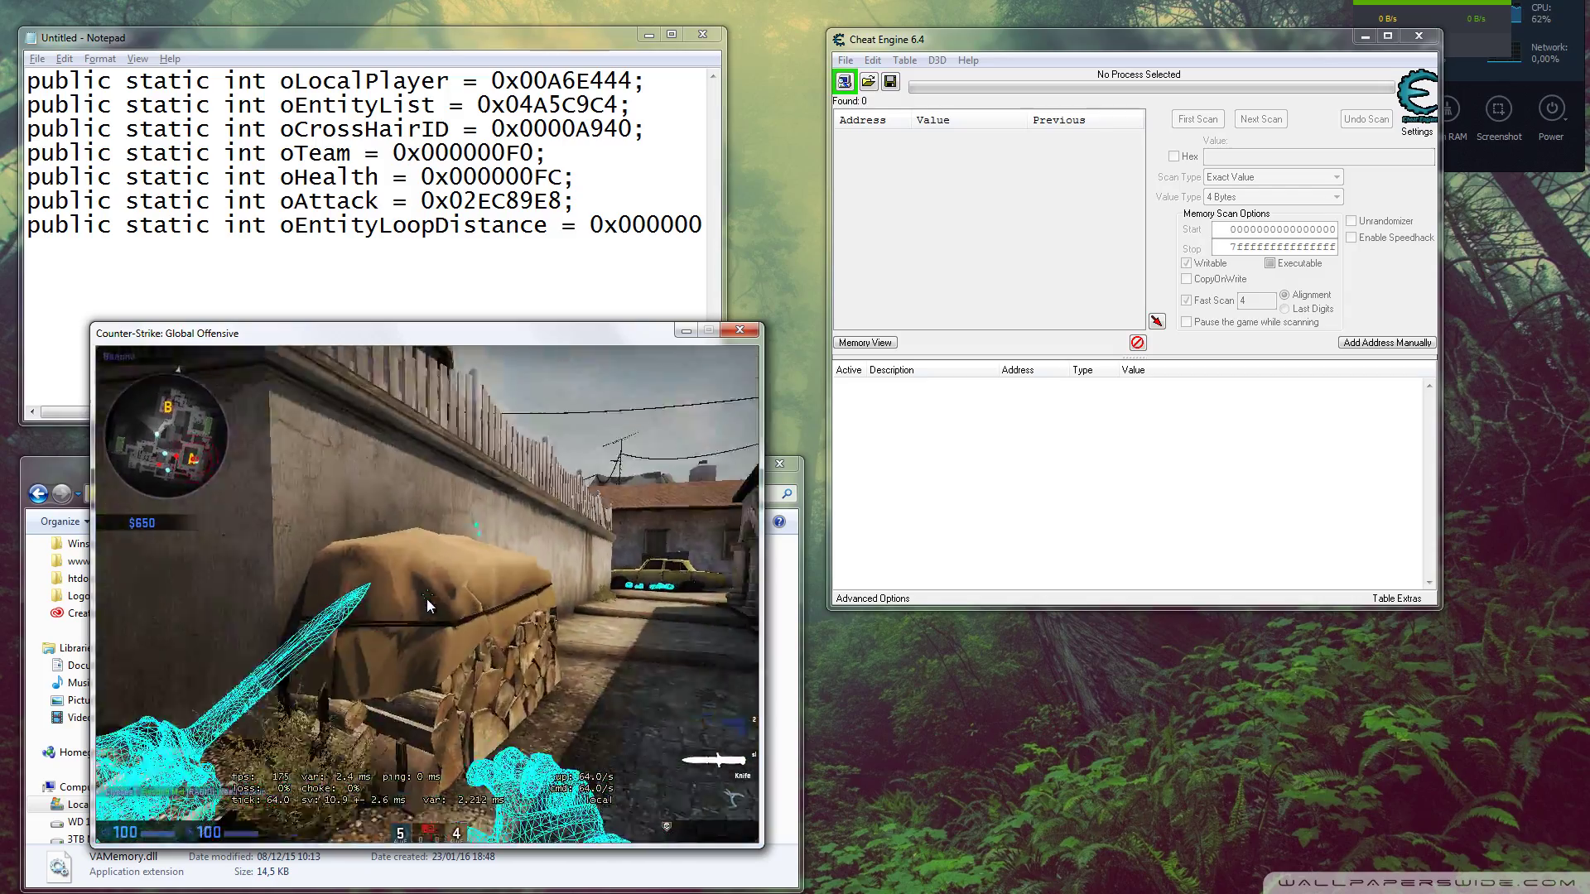
key(space)
key(w)
key(space)
click(427, 594)
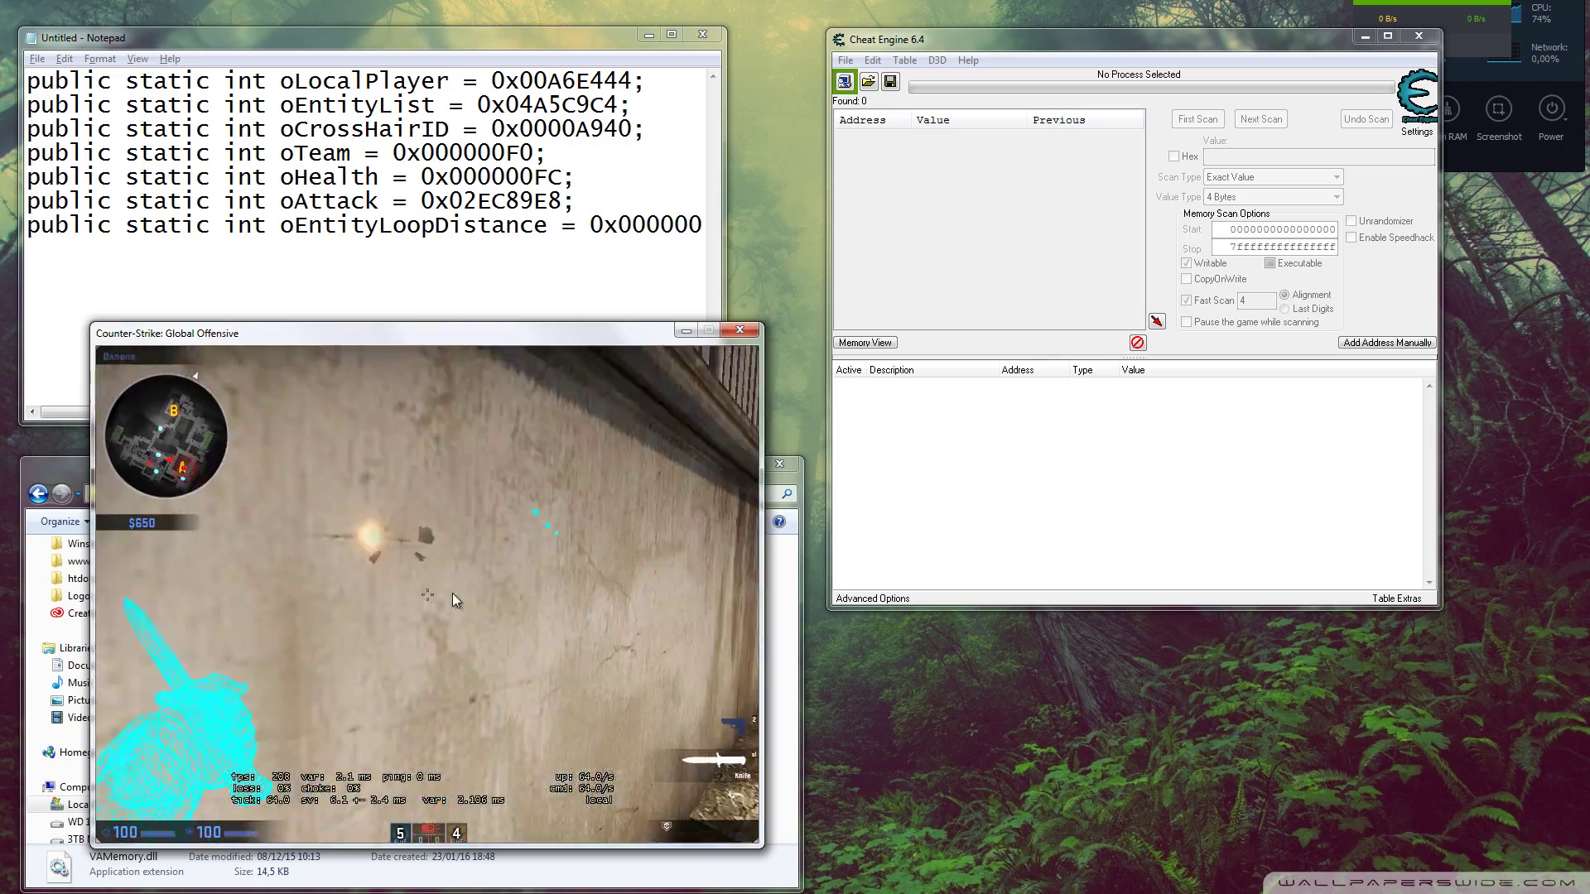
key(w)
click(427, 594)
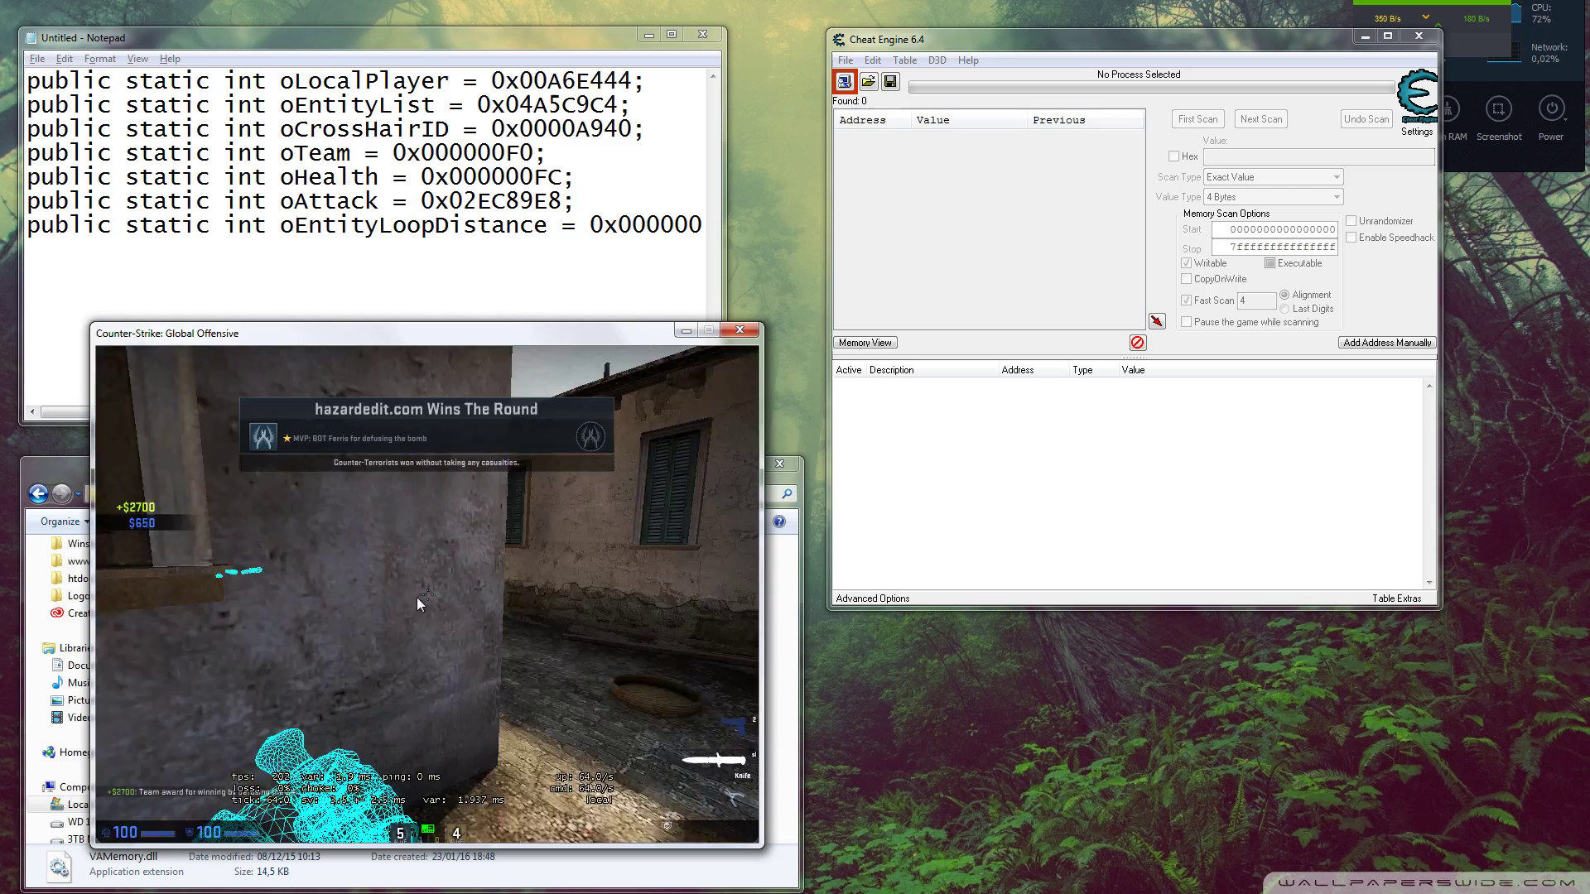
Switch to Cheat Engine, attach it to csgo.exe and scan for the exact 4-byte value 100, repeating the scan once
key(alt+Tab)
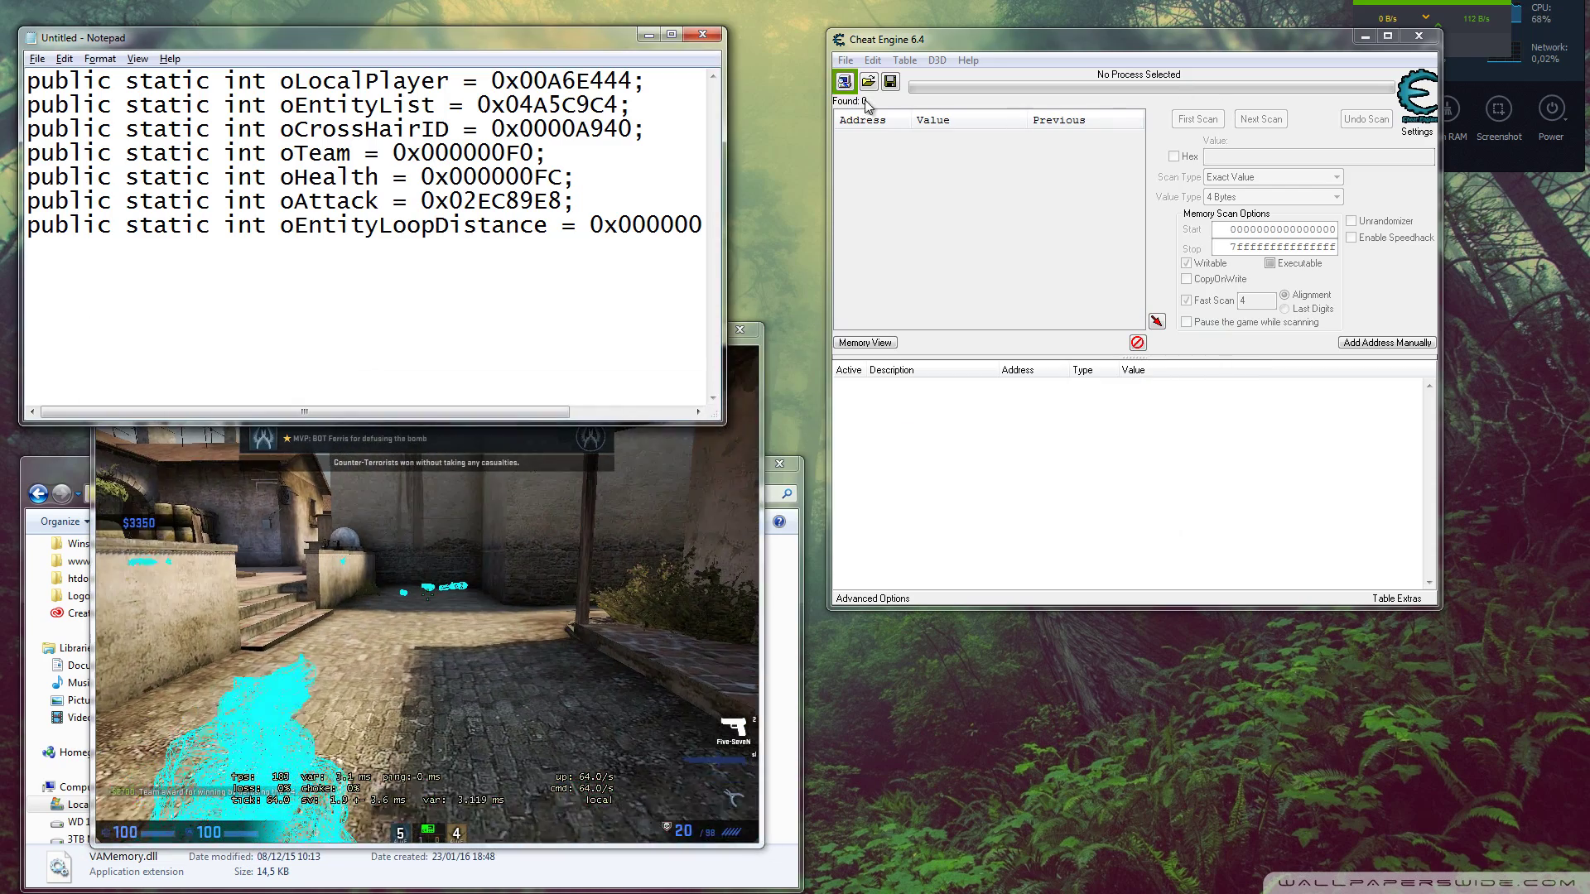
click(844, 83)
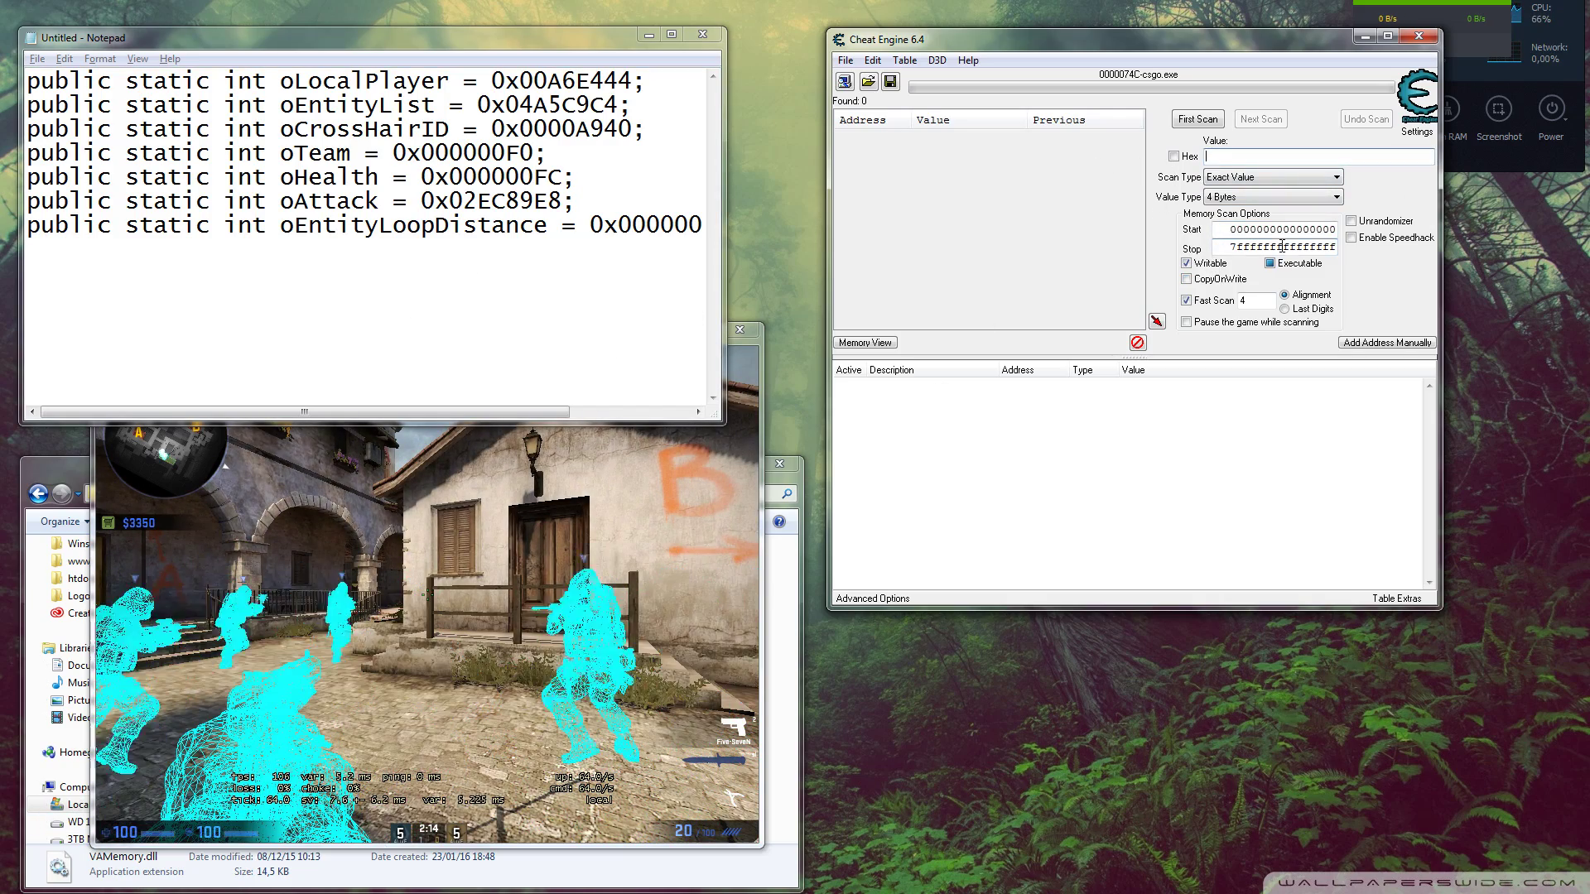
text(100)
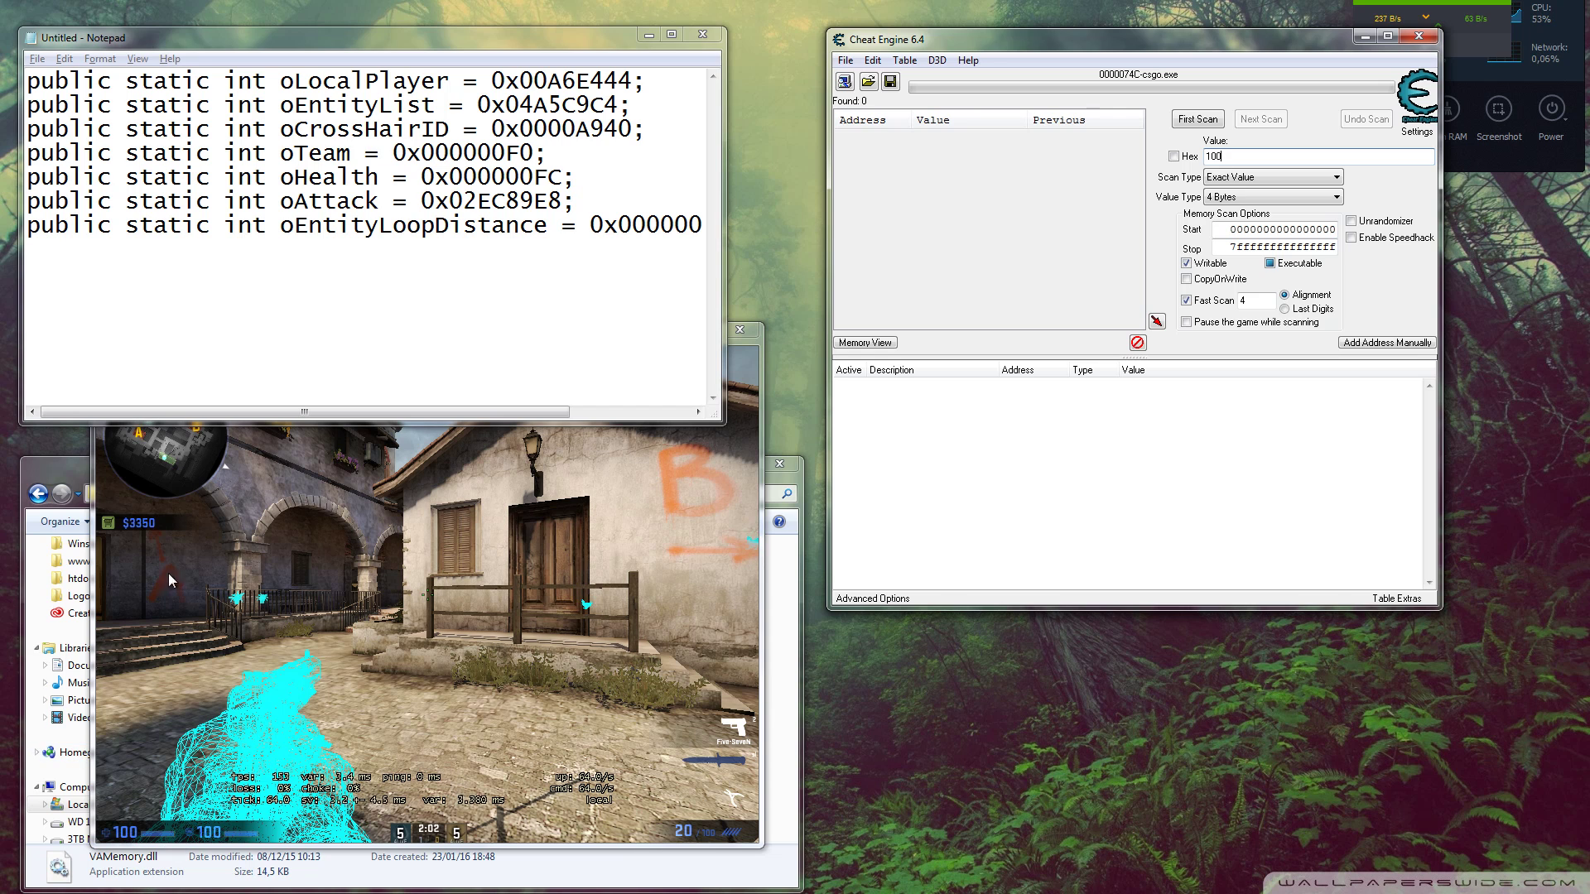
click(1203, 120)
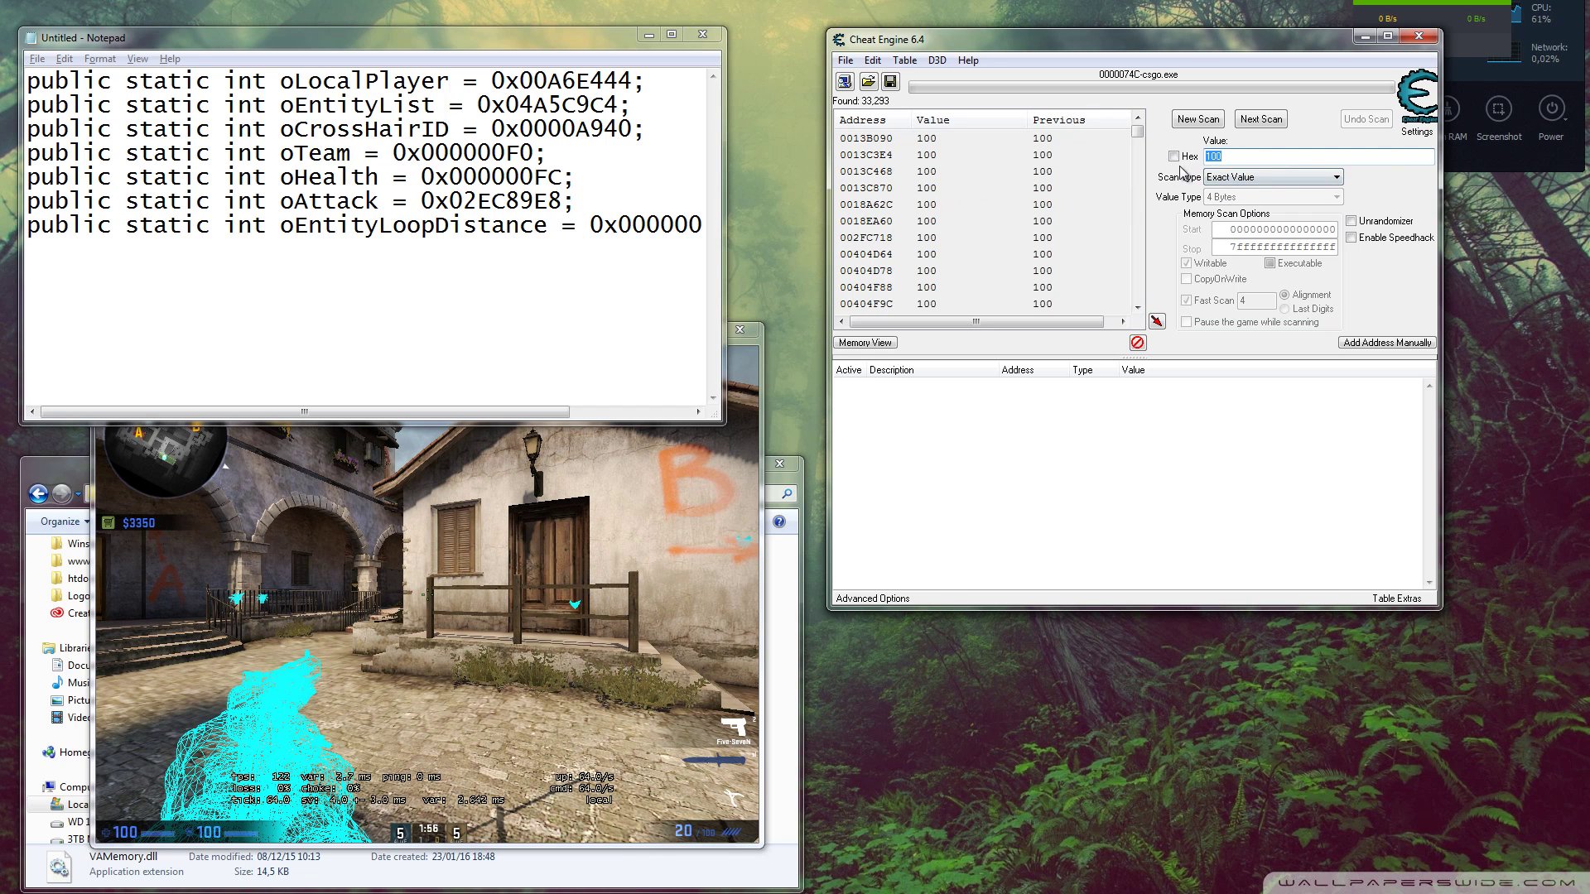
click(1273, 120)
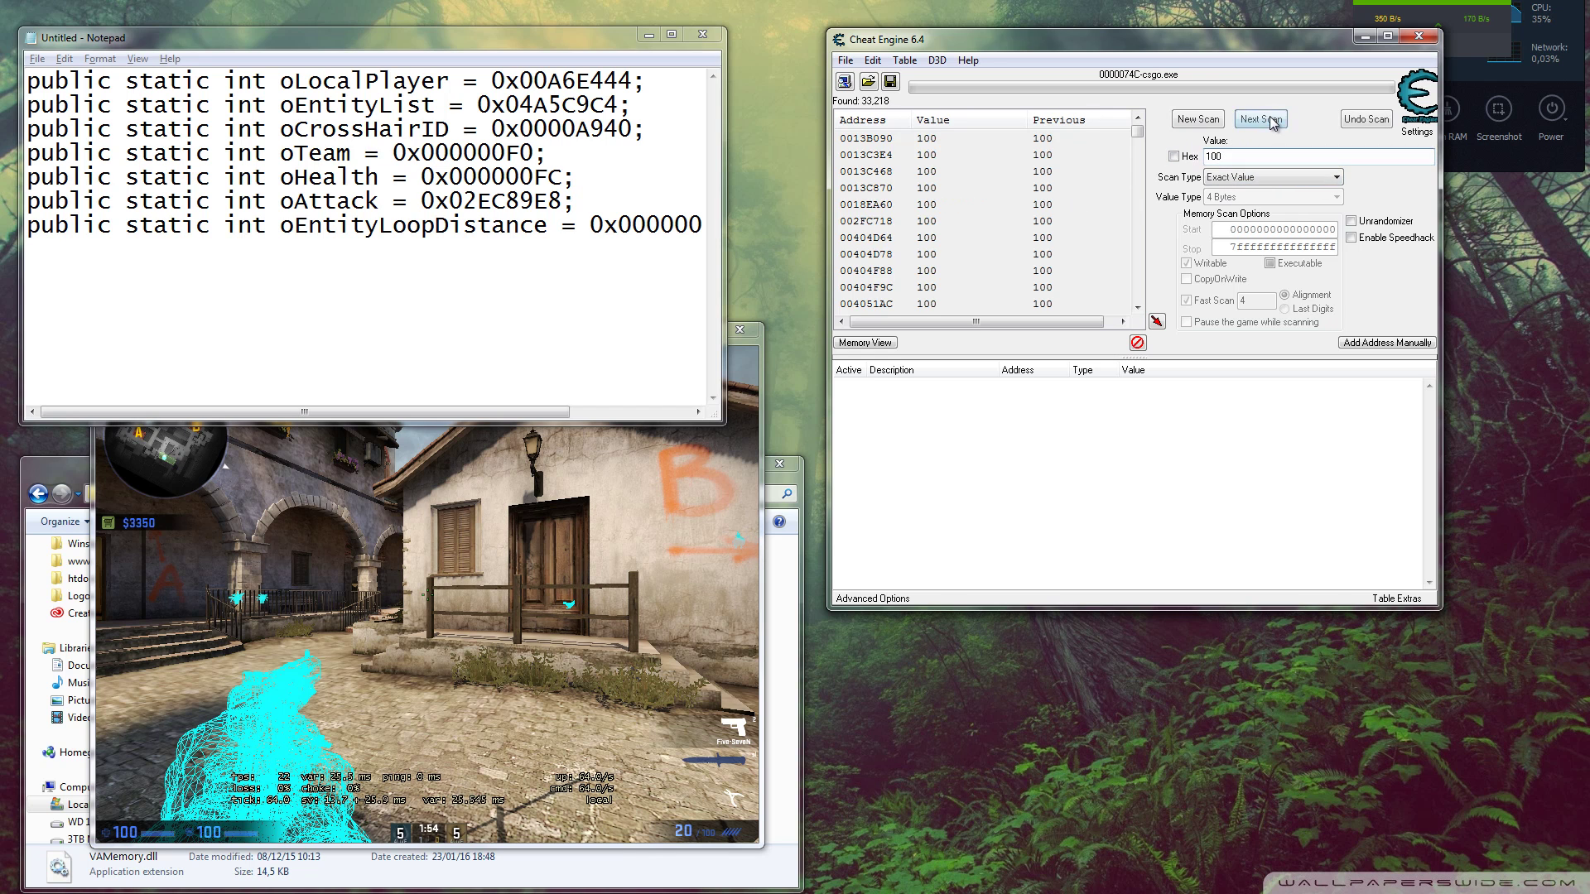
Damage the player with the hurtme command in the game's console, and narrow the Cheat Engine scan to 95
click(669, 517)
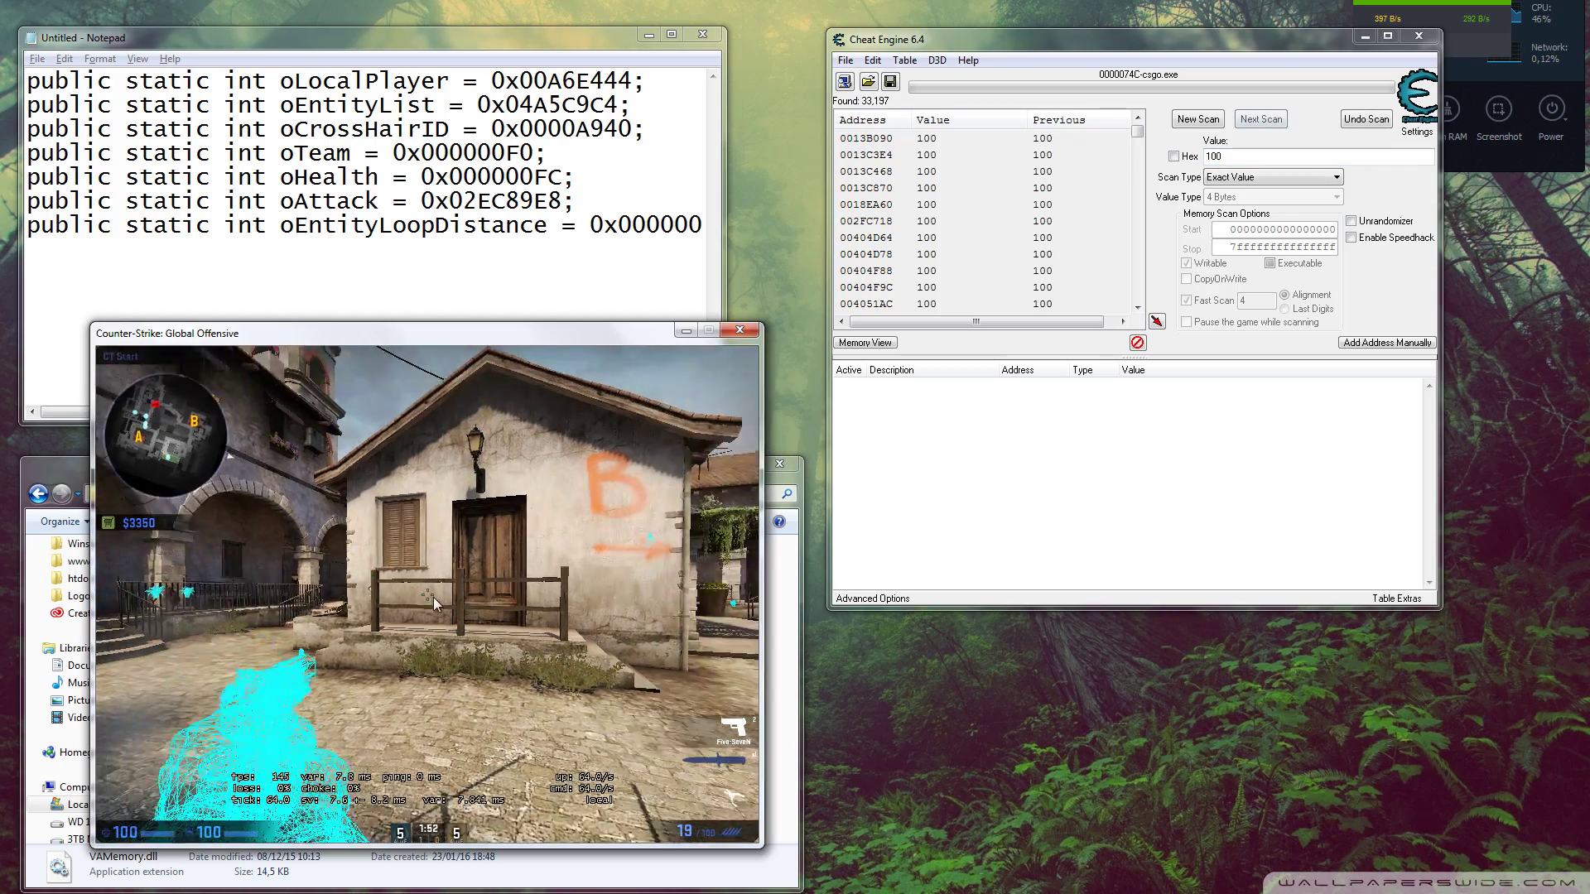
key(grave)
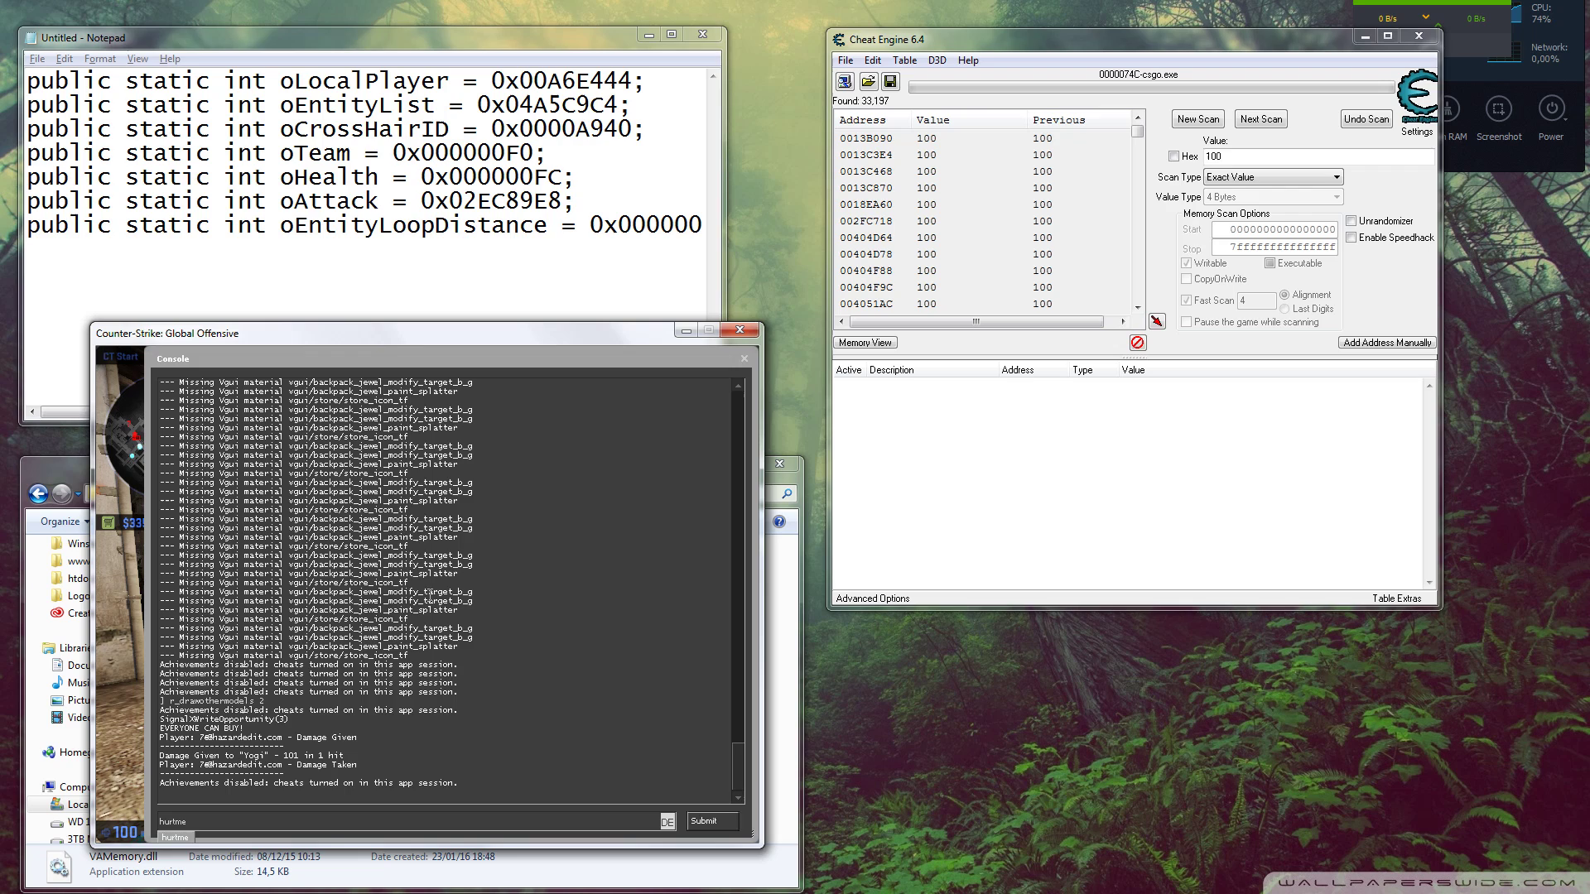
key(Return)
key(grave)
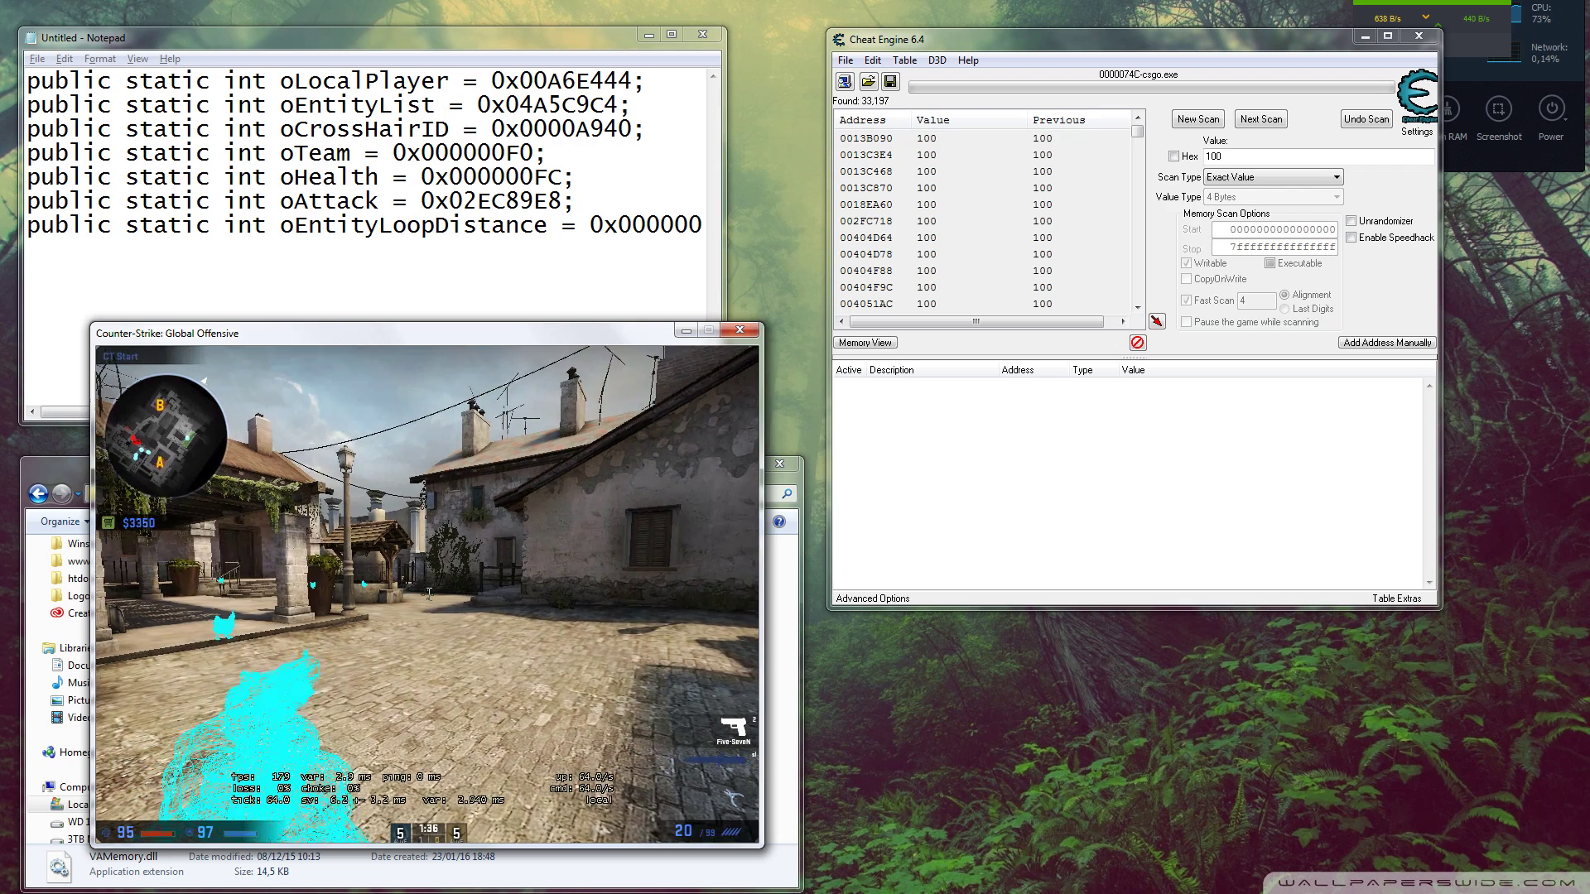
key(alt+Tab)
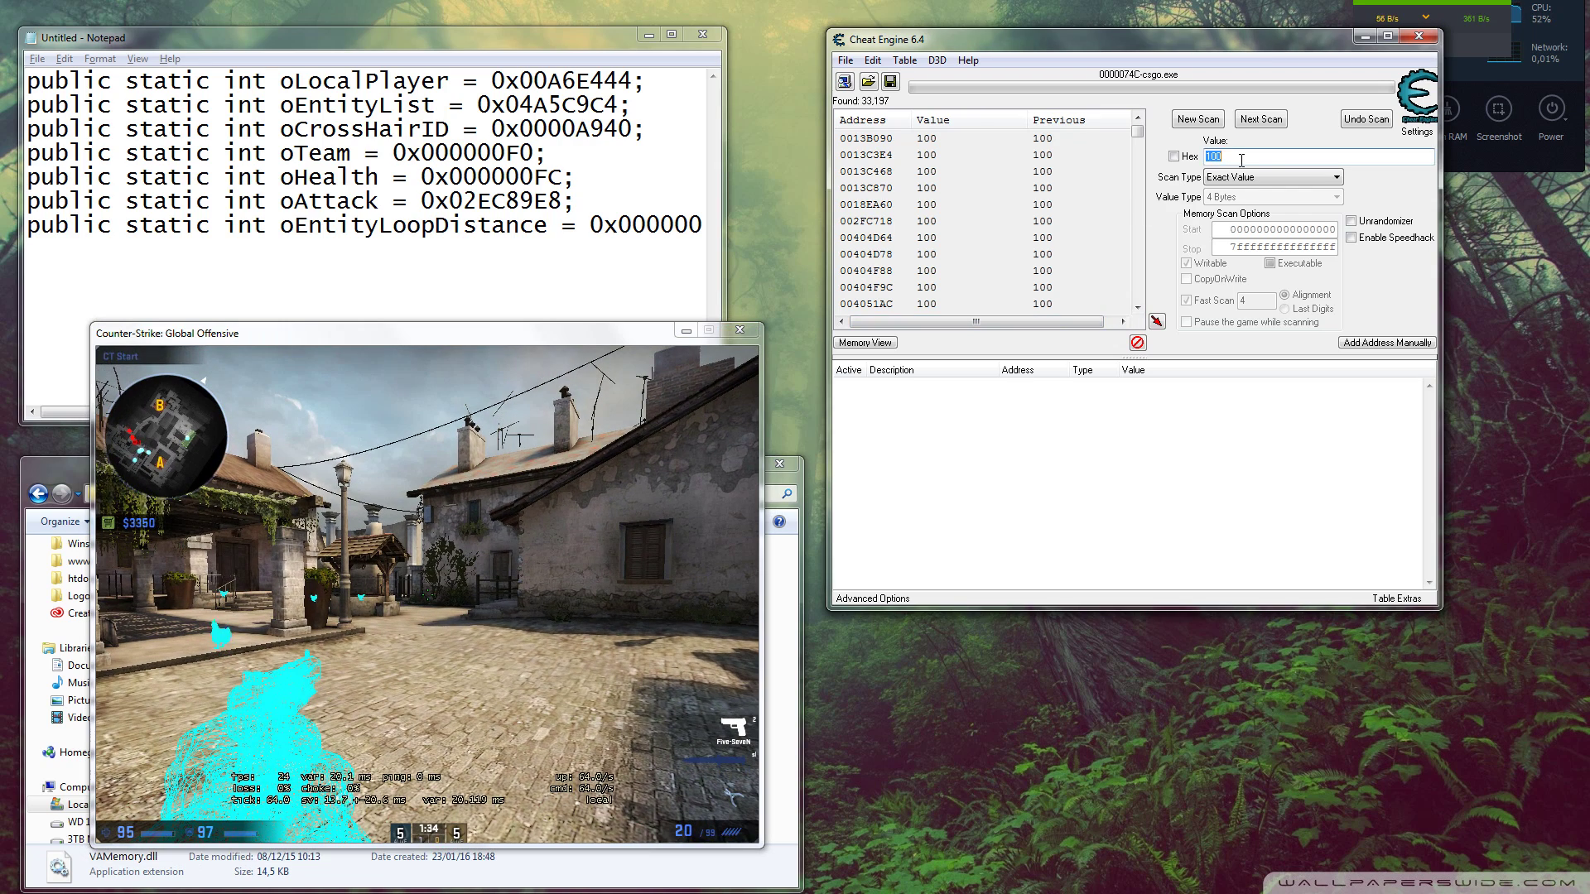
click(1265, 119)
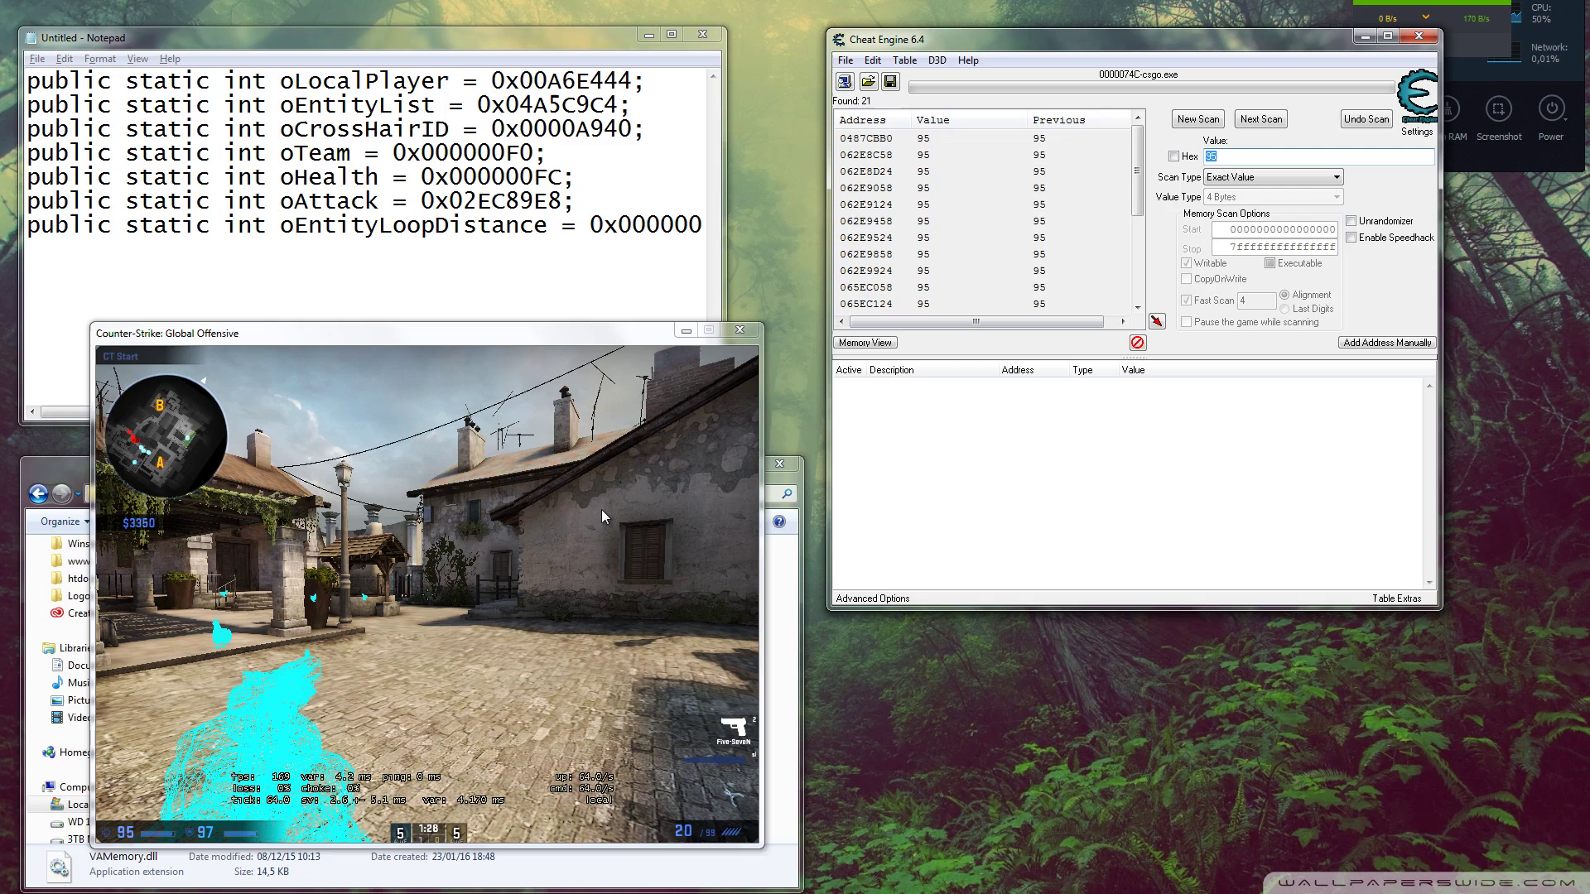
Damage the player again through the game's console and narrow the Cheat Engine results to the value 90
click(528, 547)
key(grave)
key(Return)
key(grave)
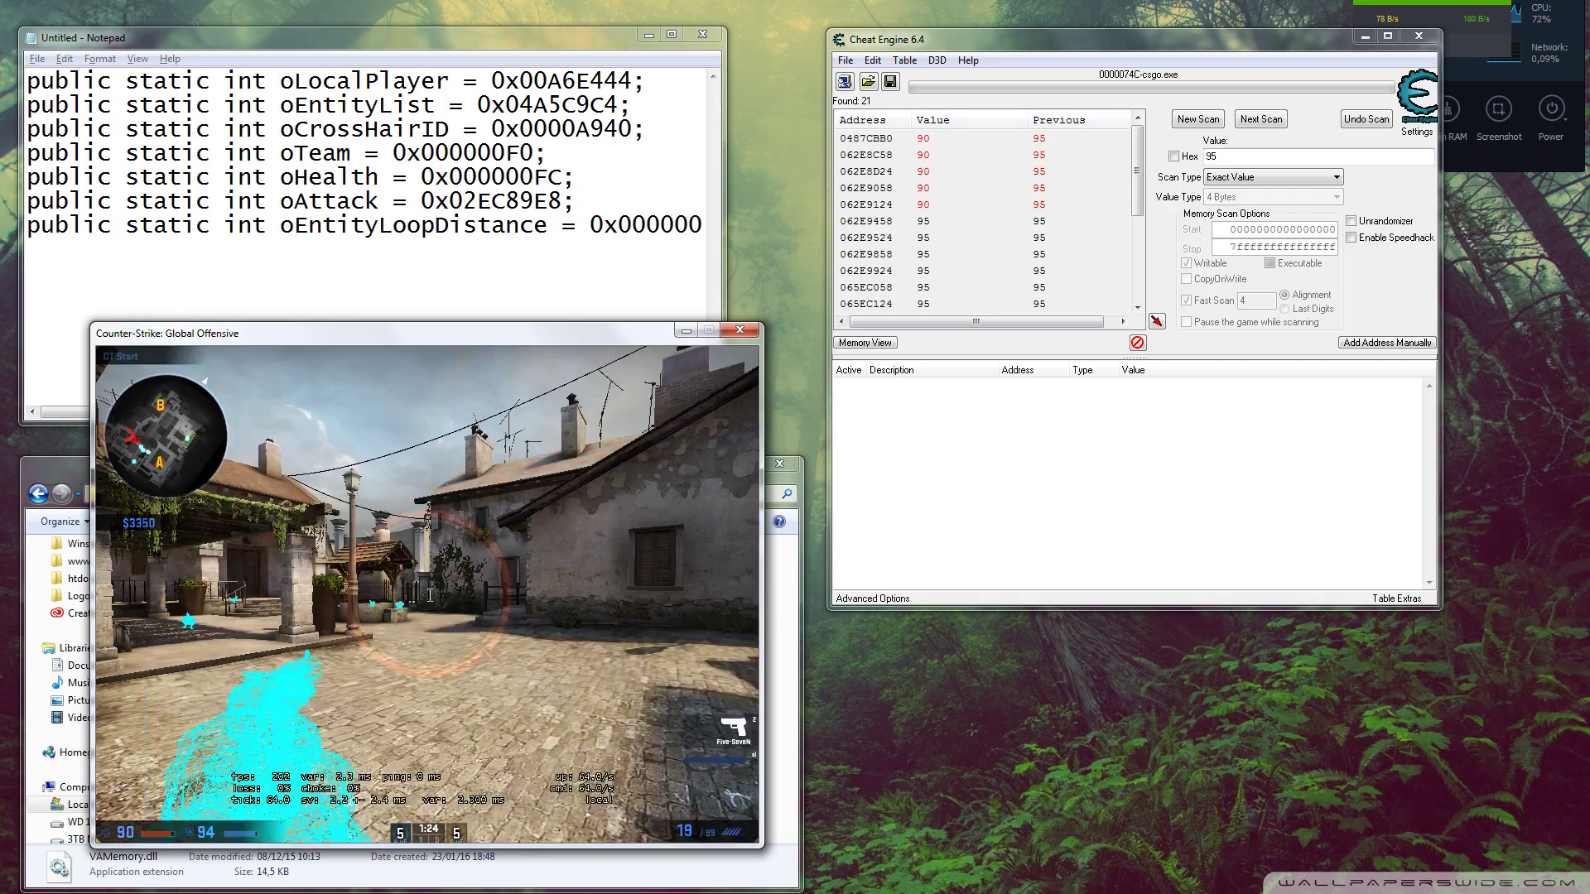
key(alt+Tab)
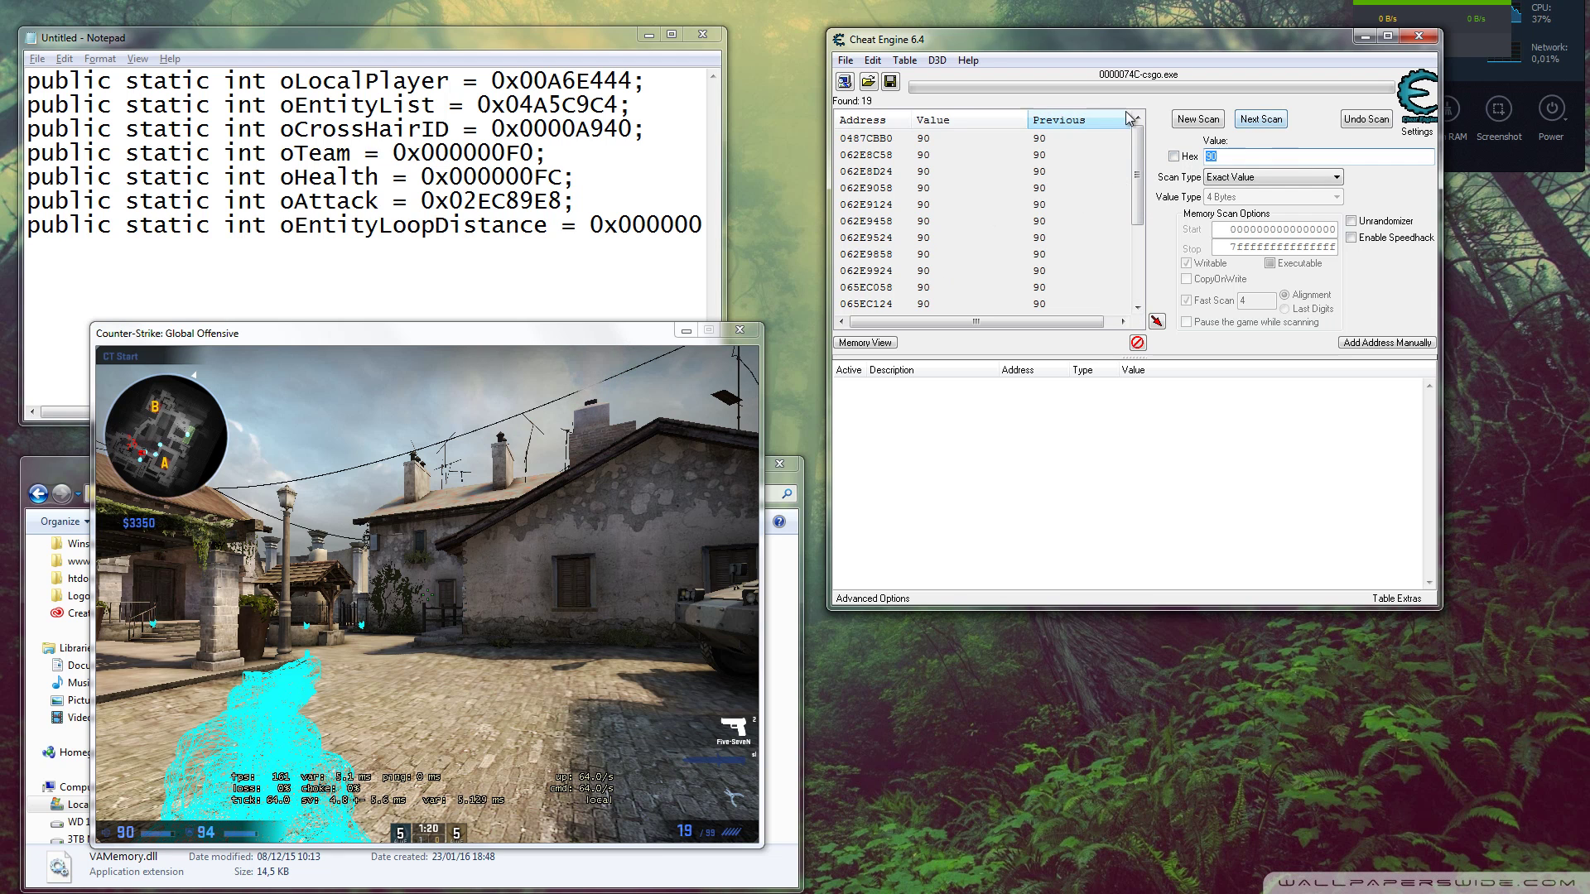
click(962, 177)
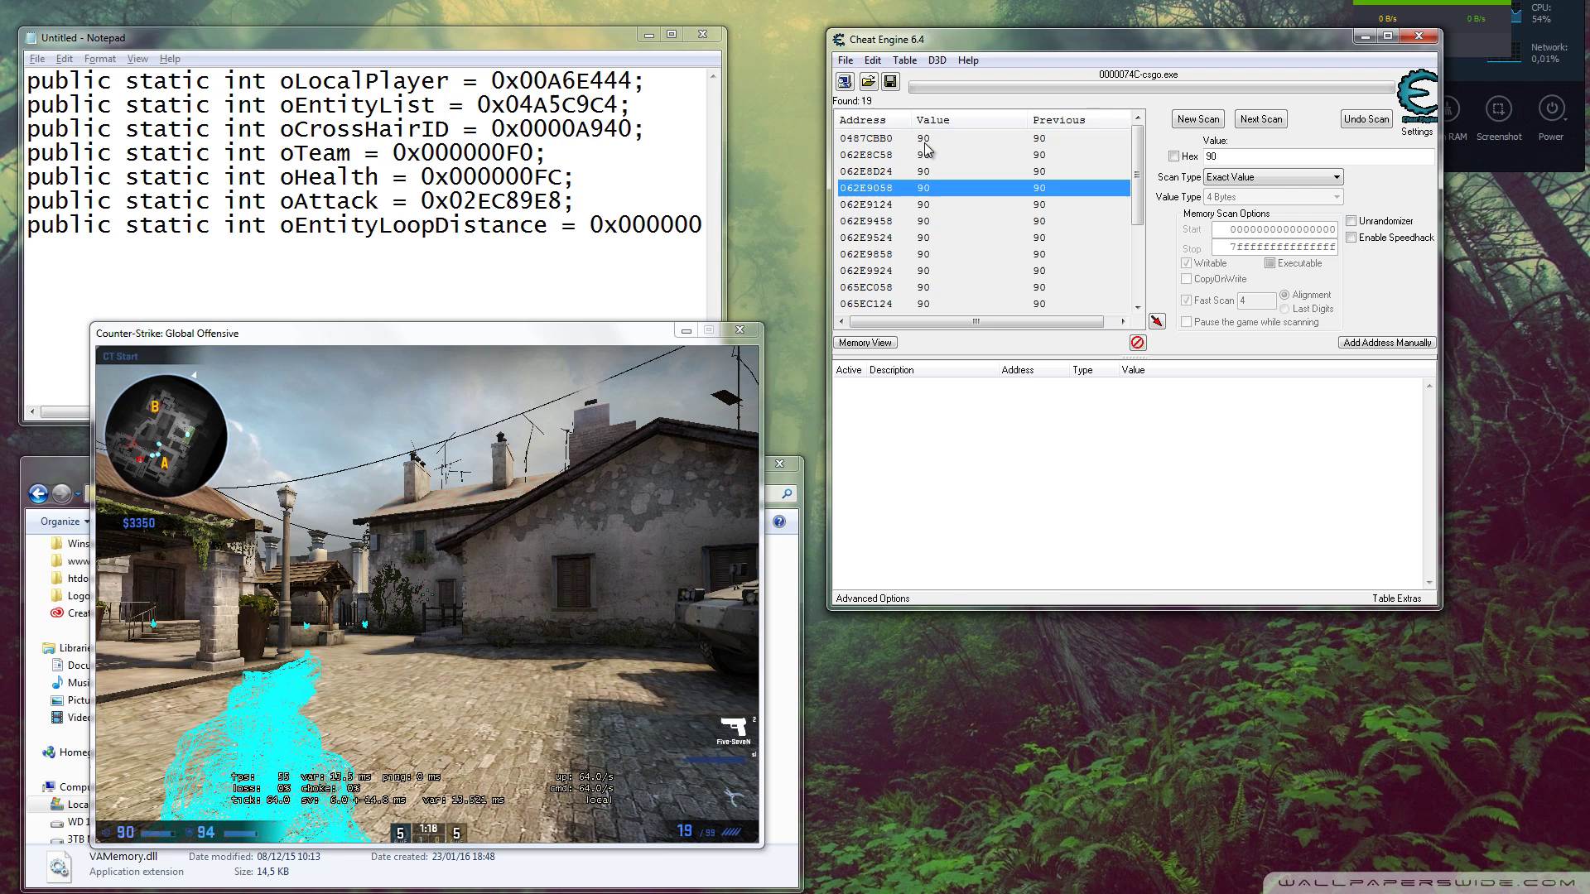
Add address 0487CBB0 to the address list and try to overwrite its value
double_click(925, 139)
double_click(1123, 386)
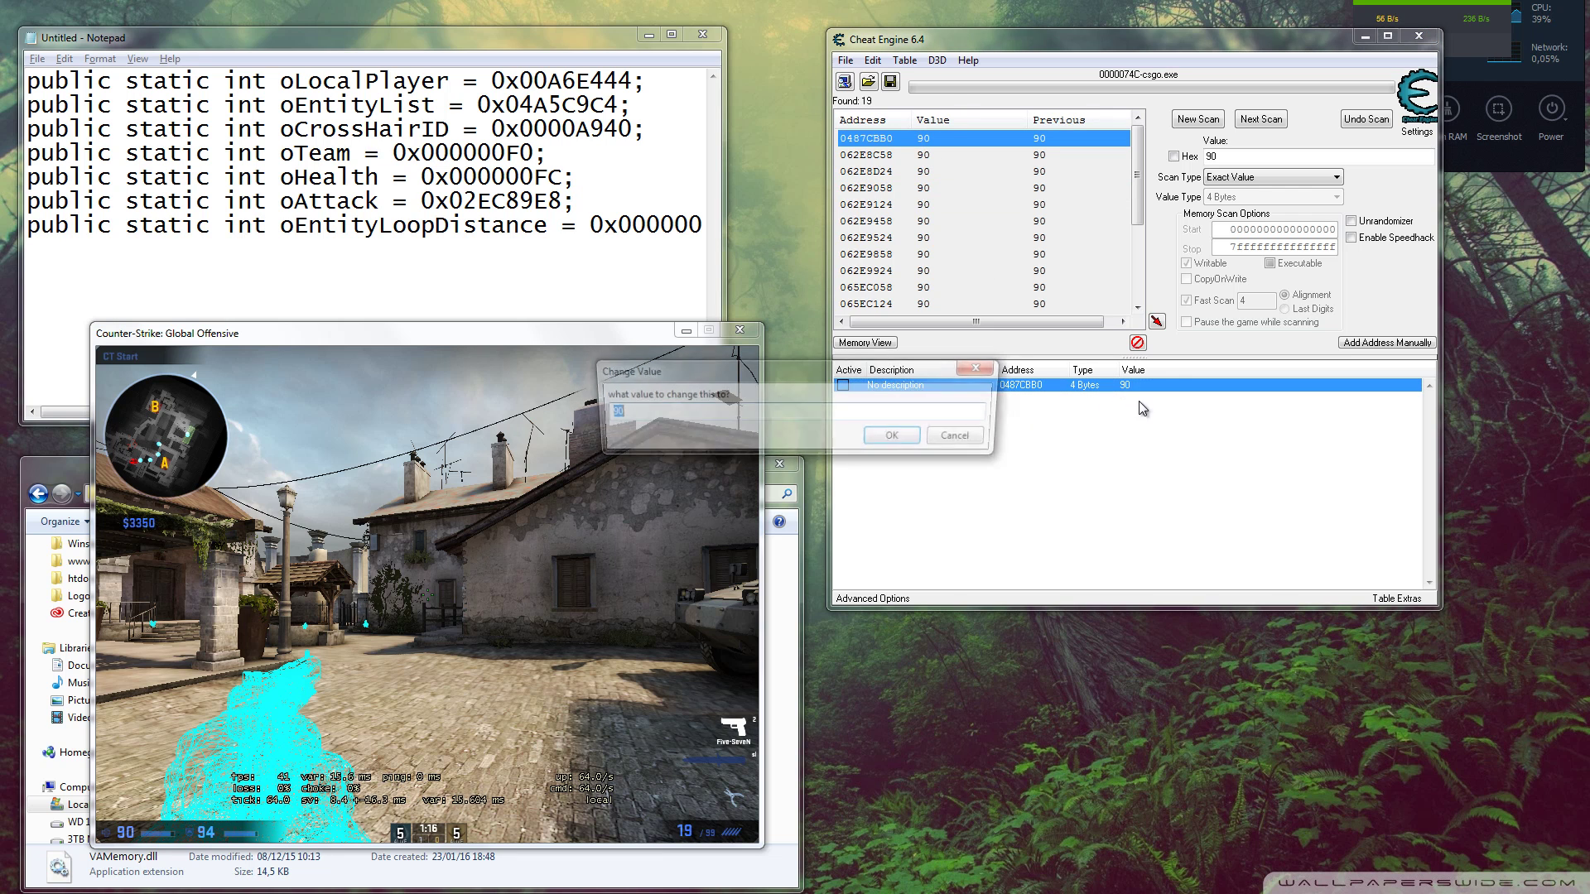
text(1)
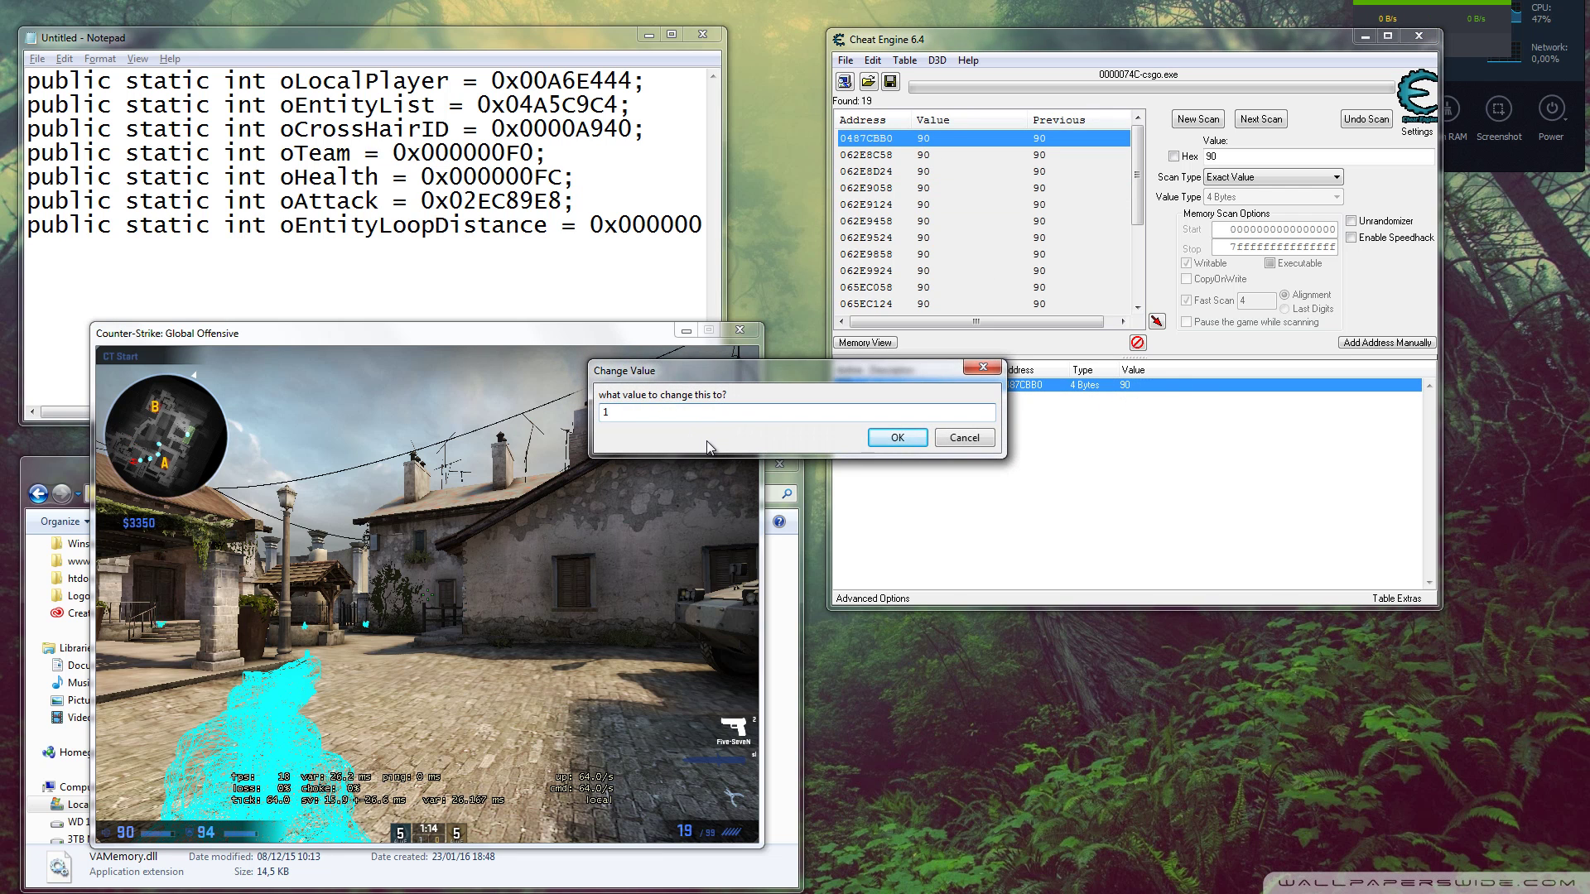
text(90)
click(888, 441)
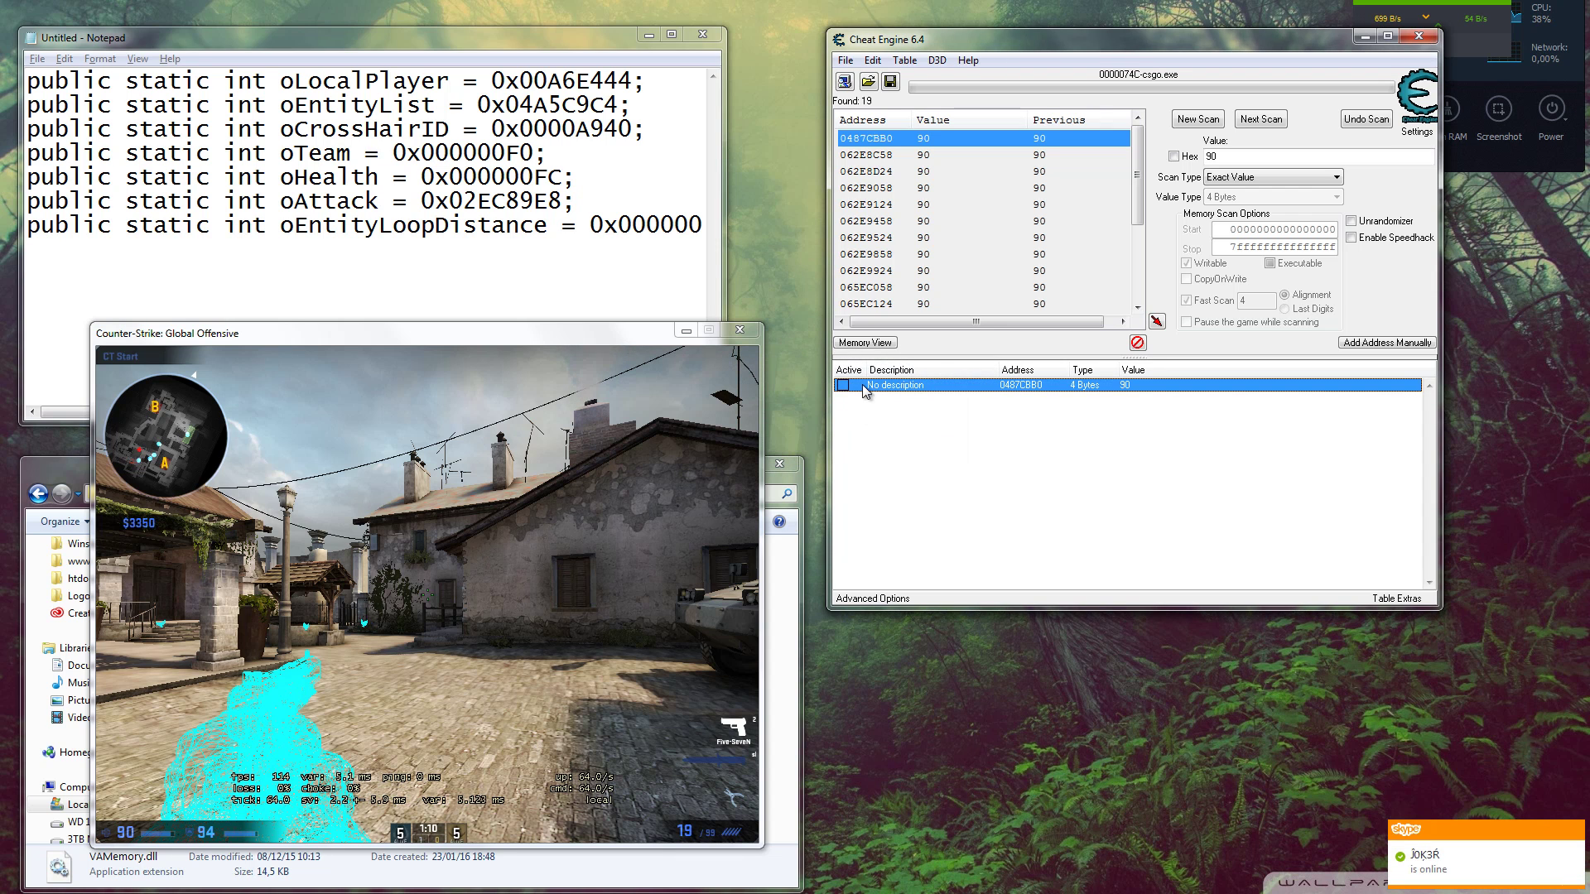
Add address 308772E4 to the address list and try to change its value to 99
scroll(965, 238, down, 3)
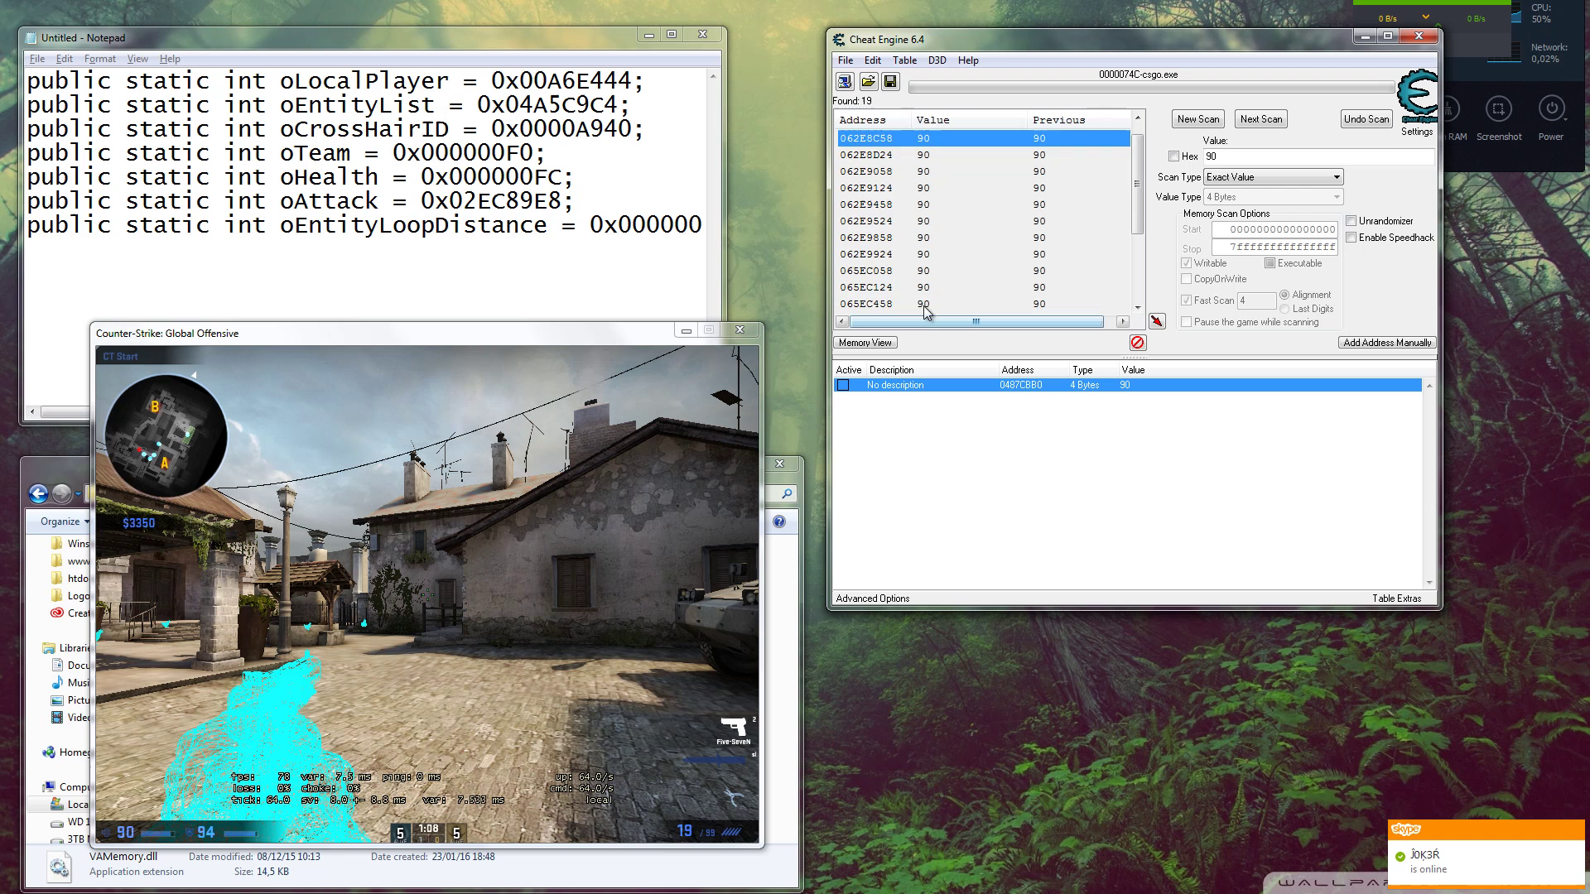
double_click(924, 305)
double_click(1123, 399)
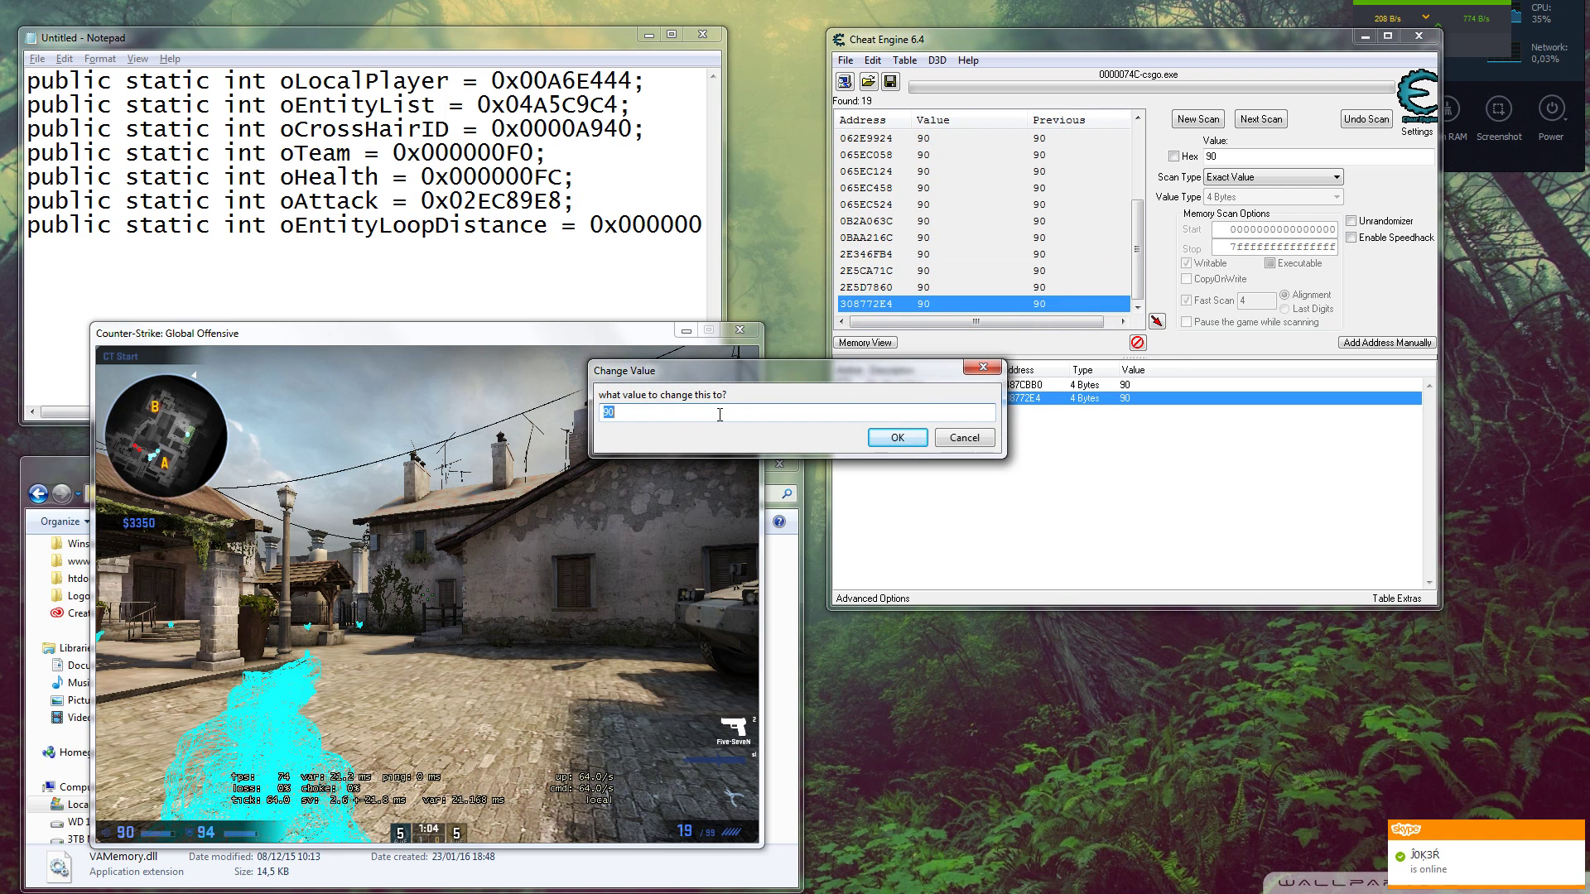
text(99)
click(911, 436)
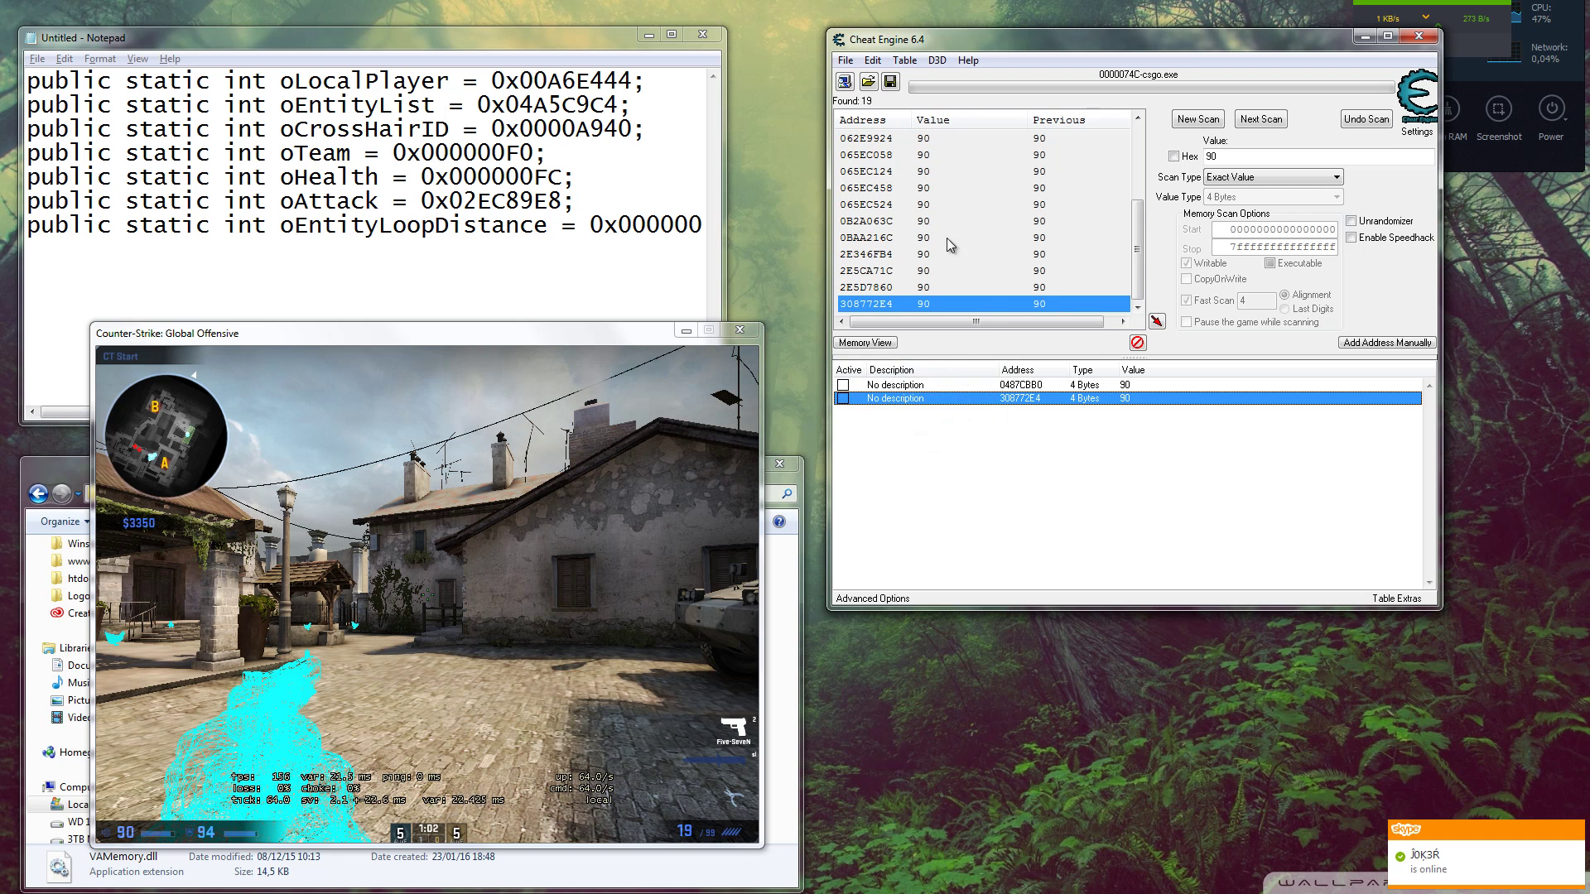
Add address 2E5D7860 to the address list and set its value to 50
double_click(921, 287)
double_click(1124, 411)
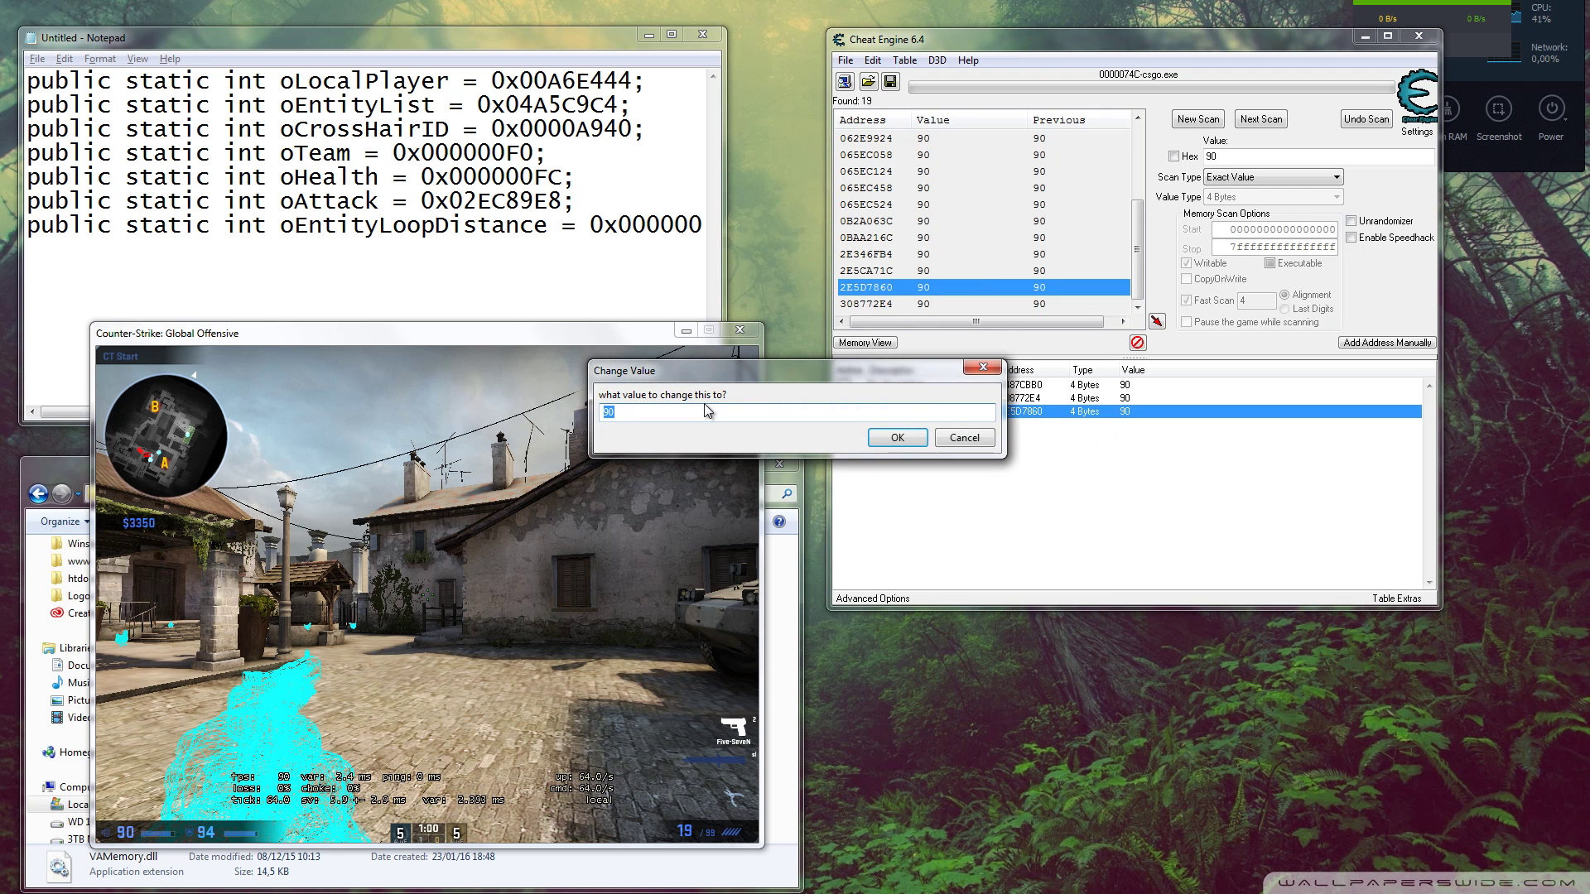
text(50)
click(896, 439)
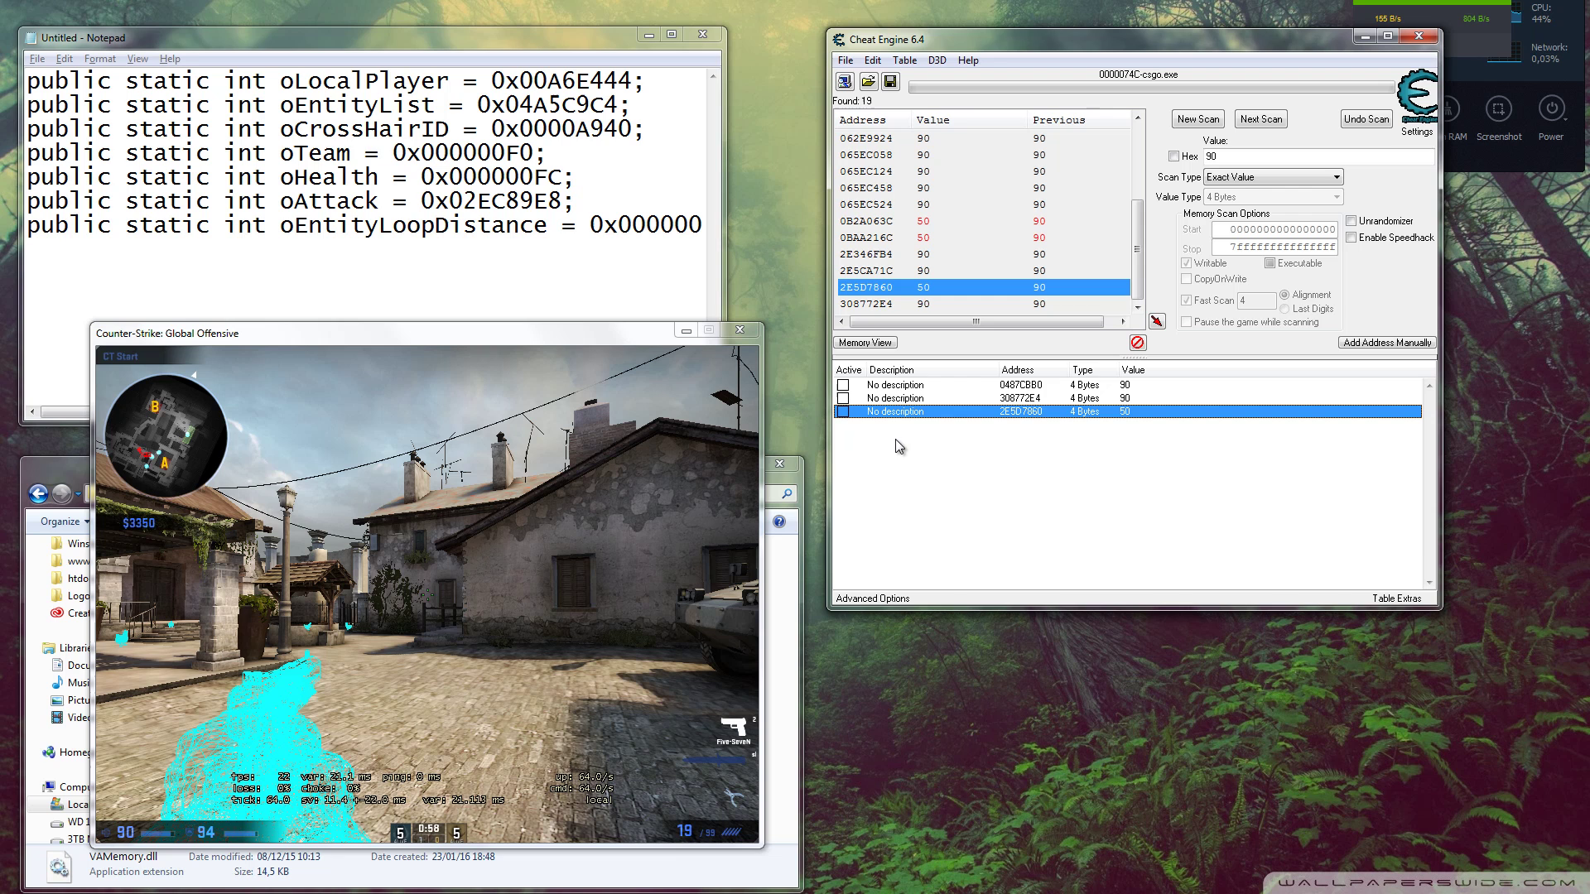
Rescan for the value 90 and add address 2E5CA71C to the address list
click(944, 221)
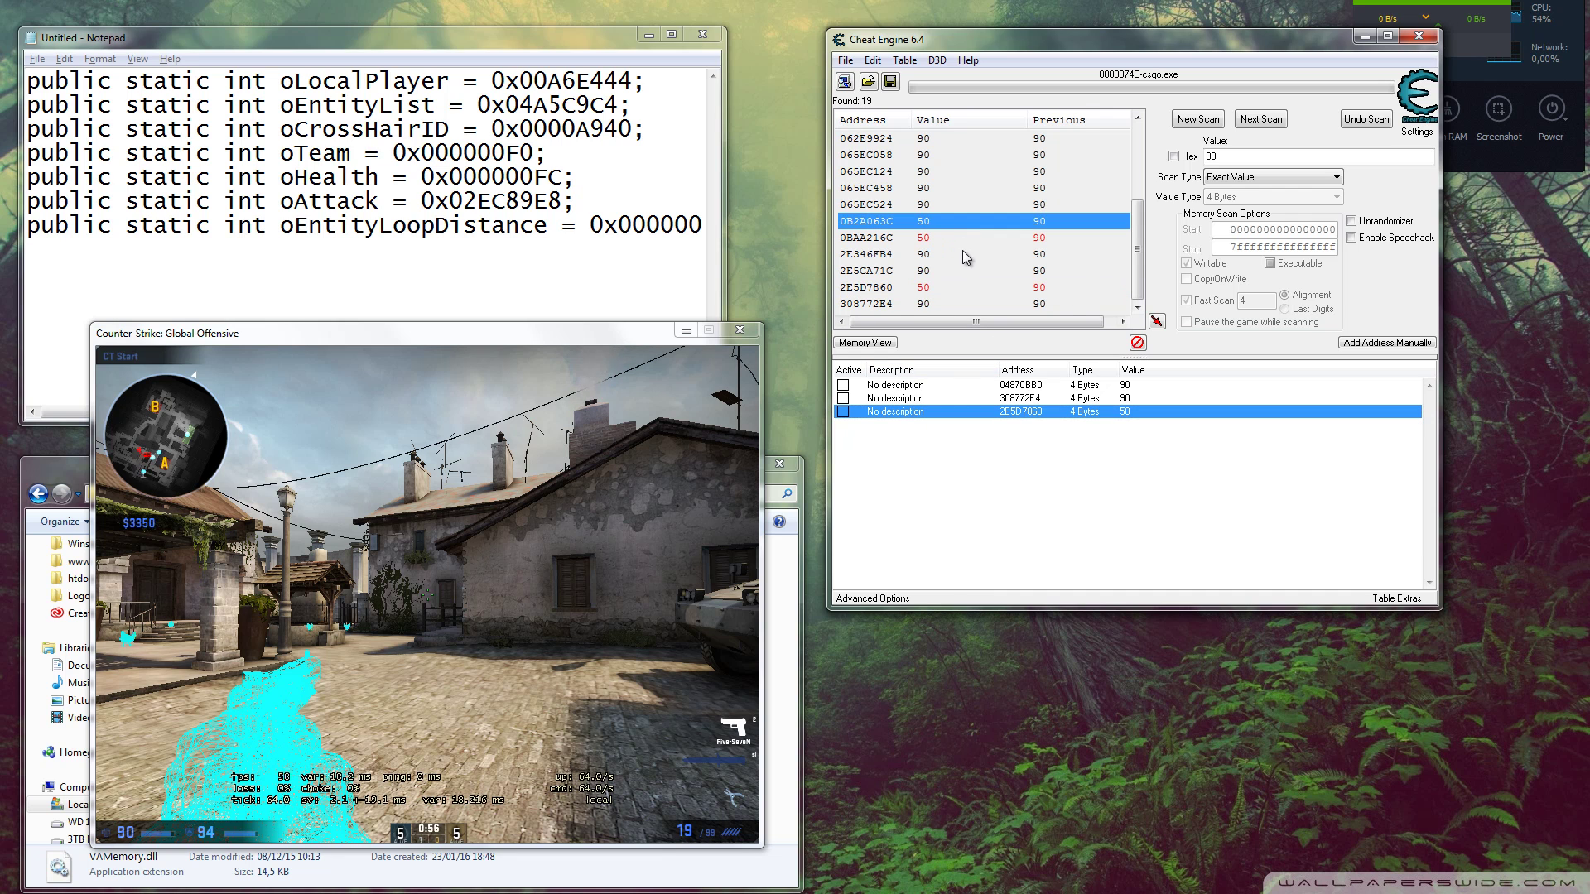
click(1260, 119)
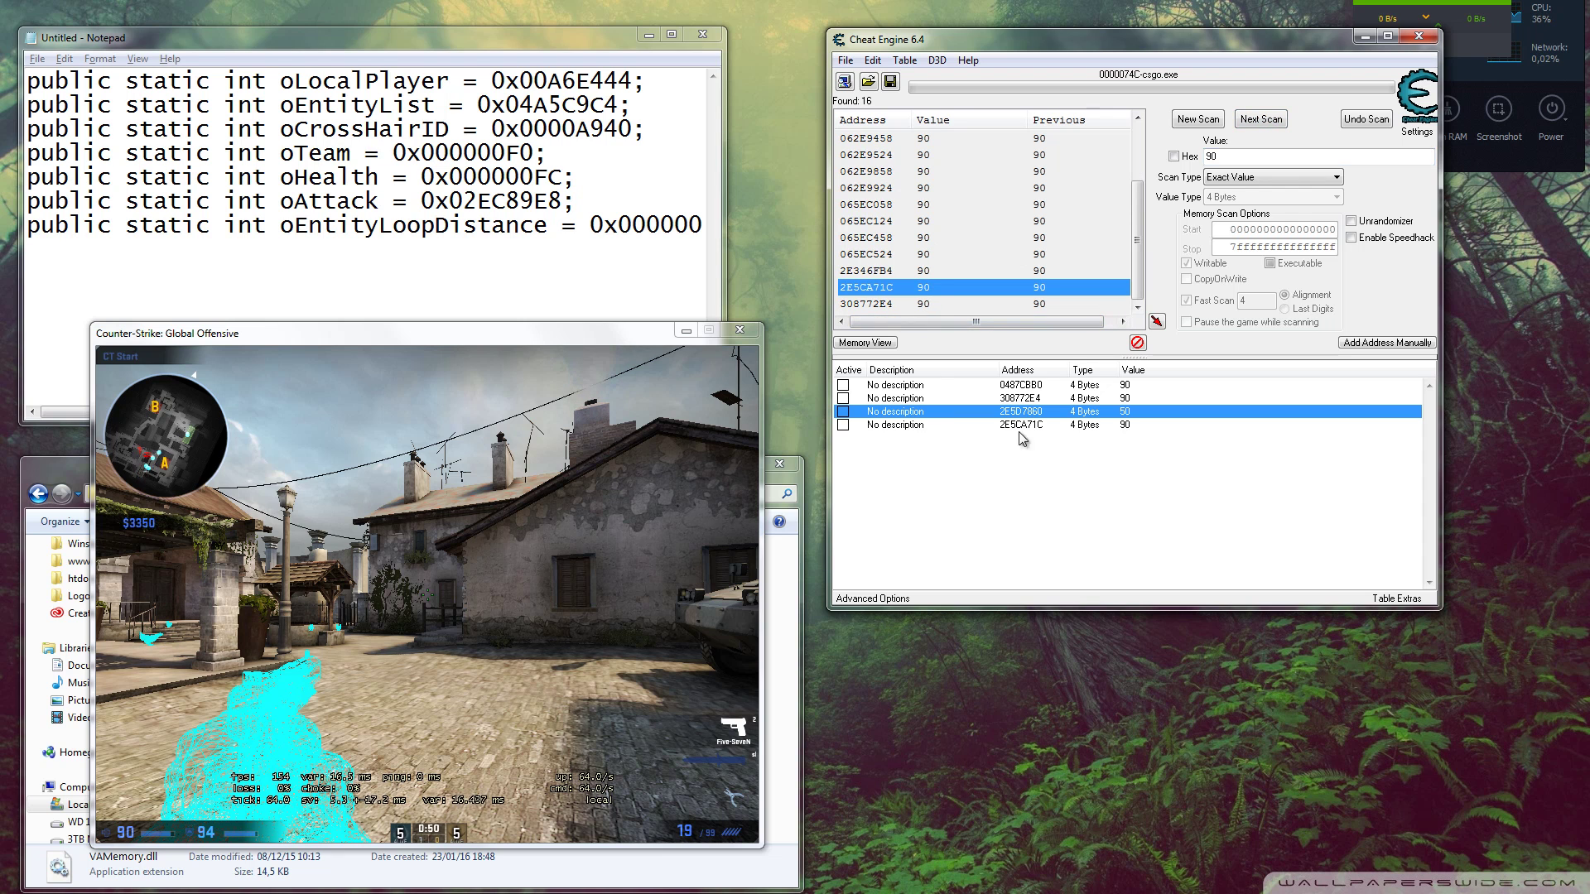
Try to set the value of address 2E5CA71C to 50
double_click(1125, 425)
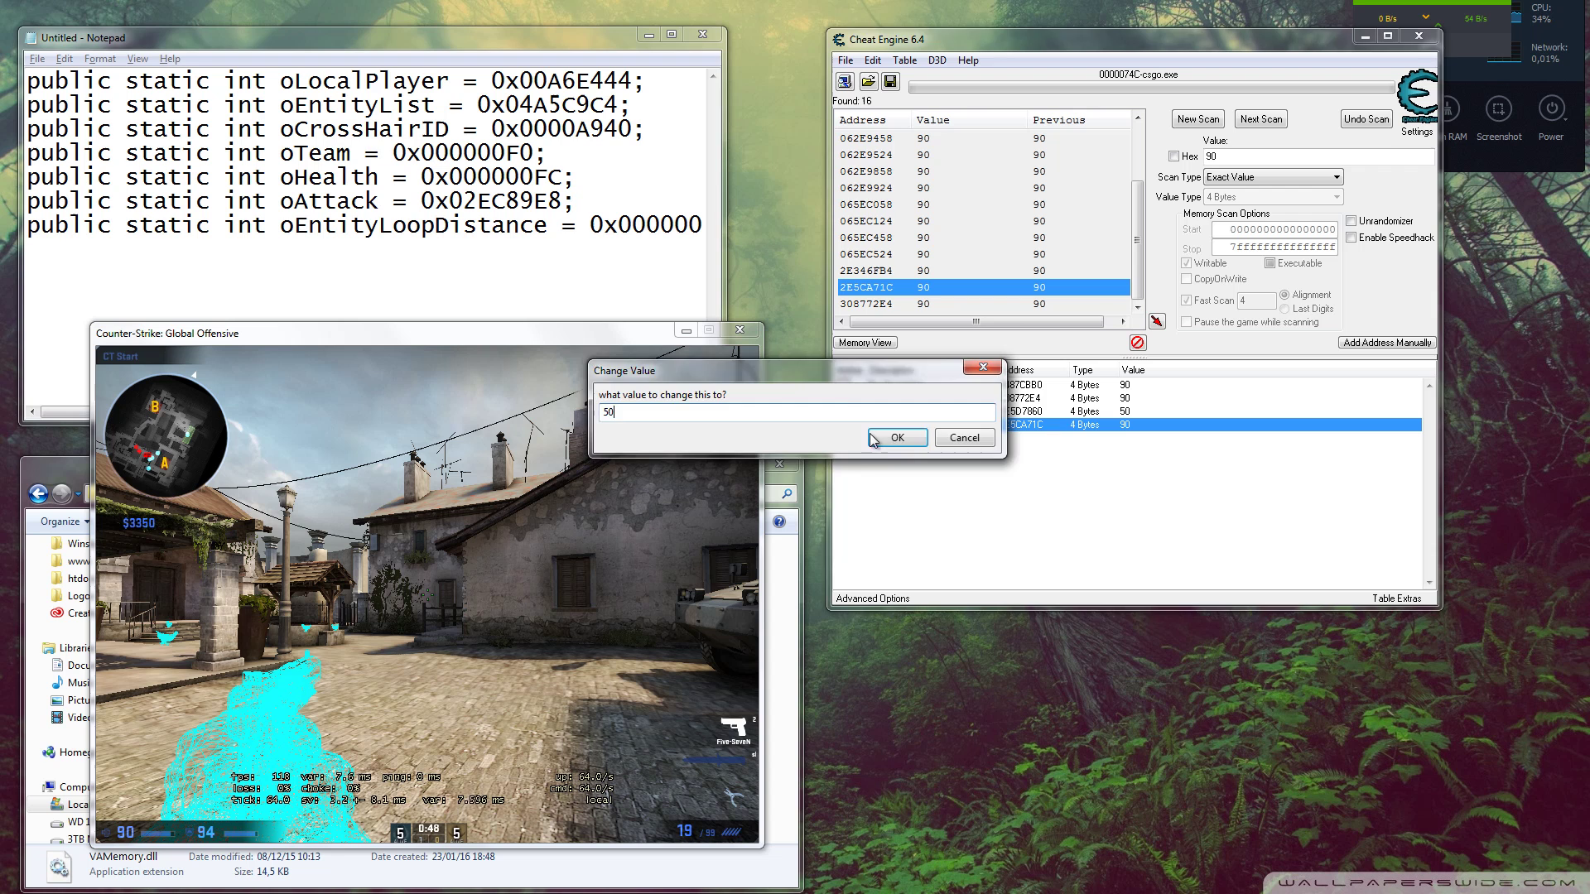
click(872, 436)
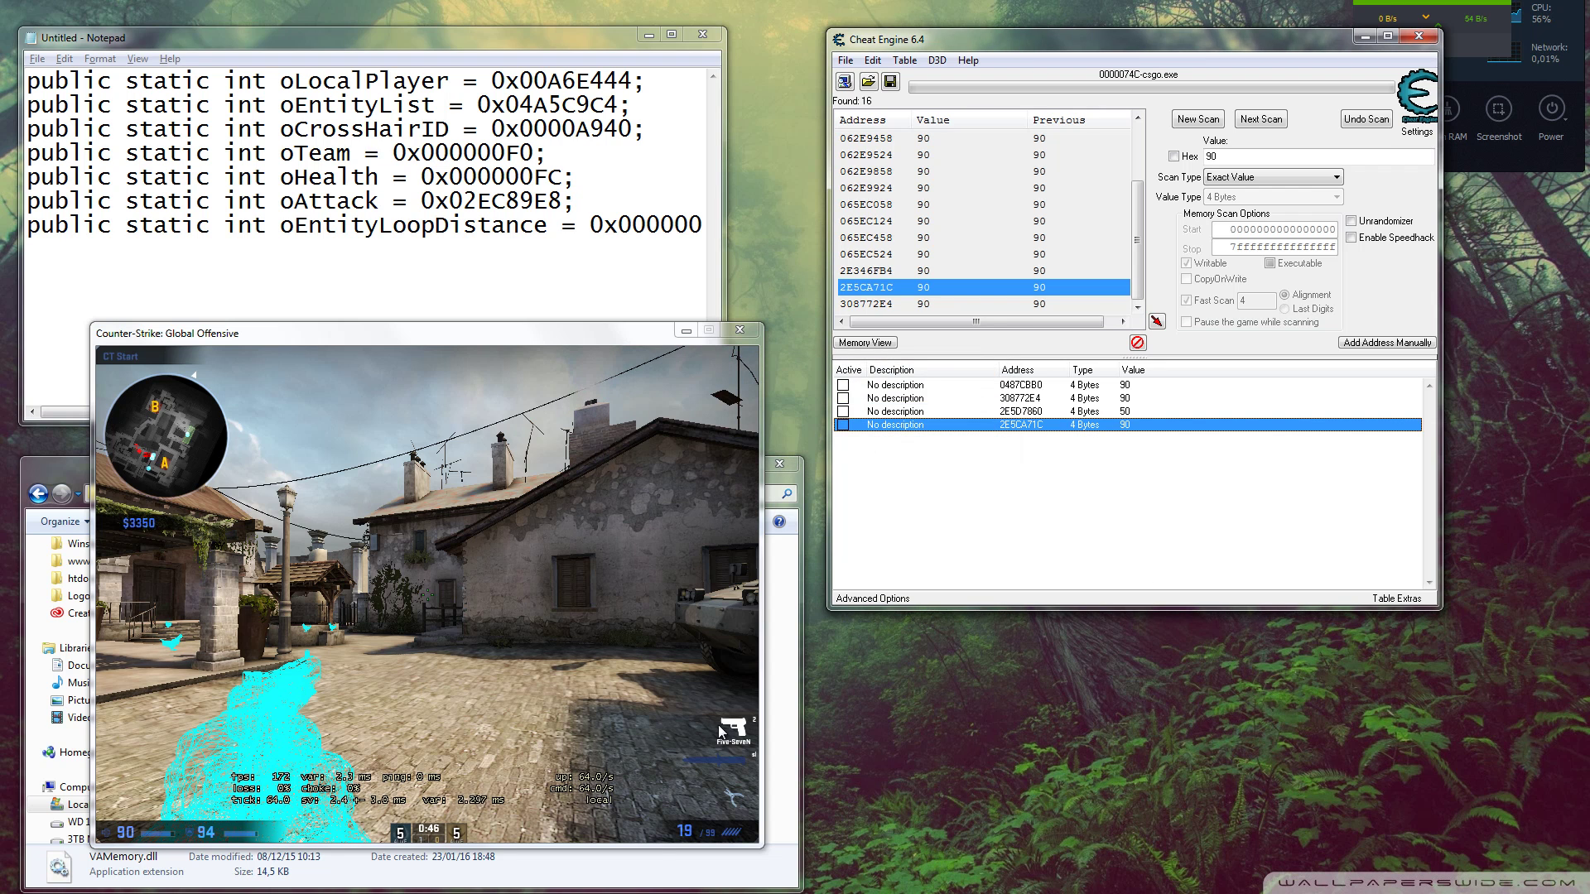
double_click(1123, 428)
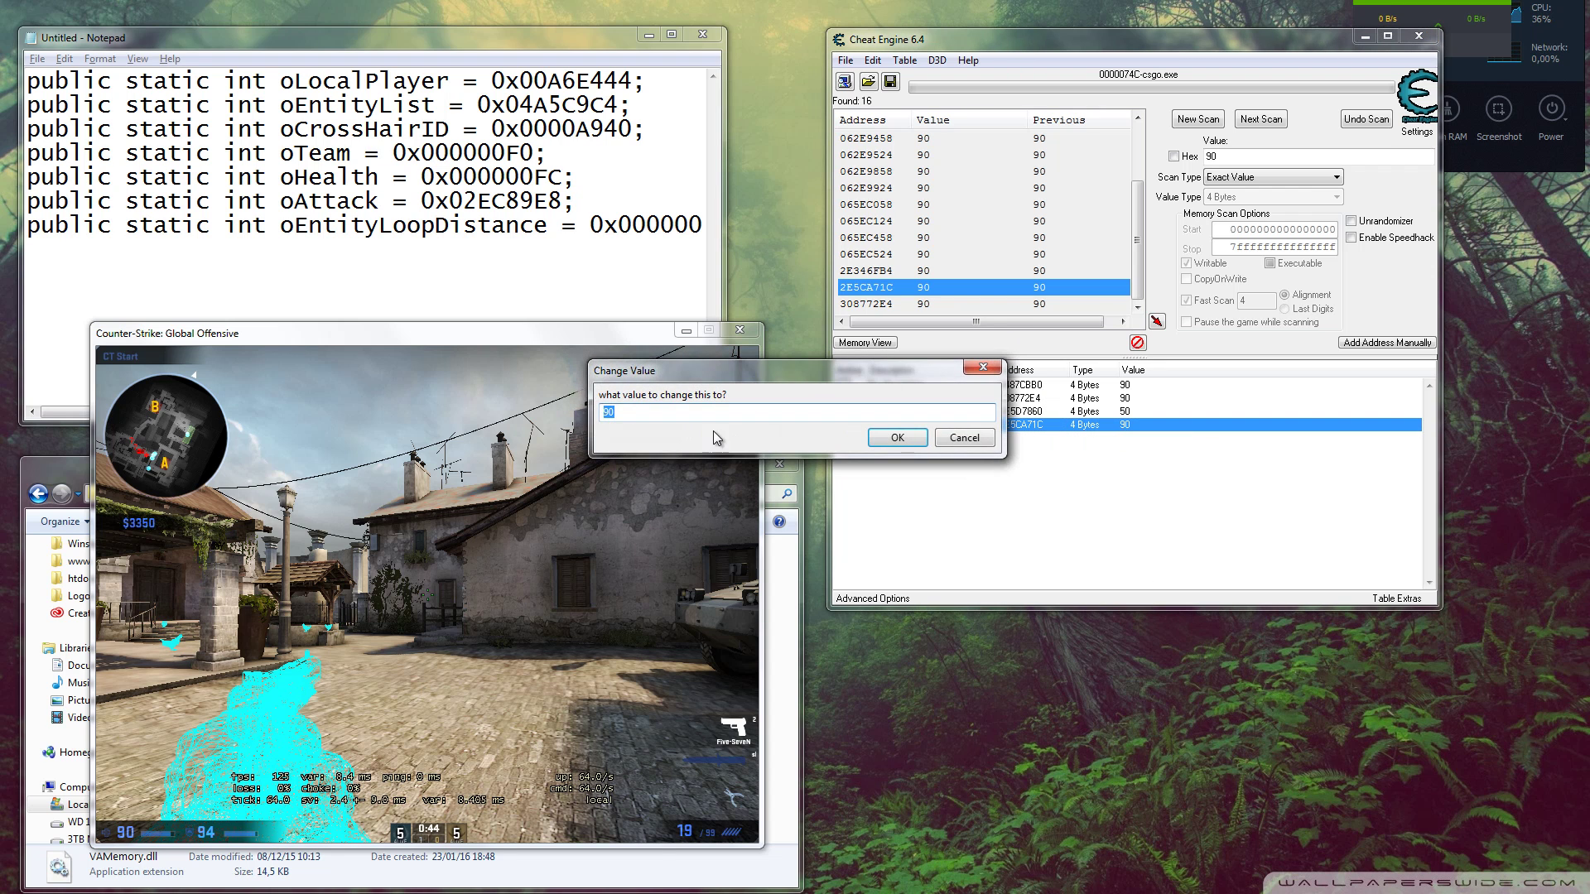
click(897, 437)
Freeze address 2E5CA71C in the address list and try to set its value to 50
click(843, 425)
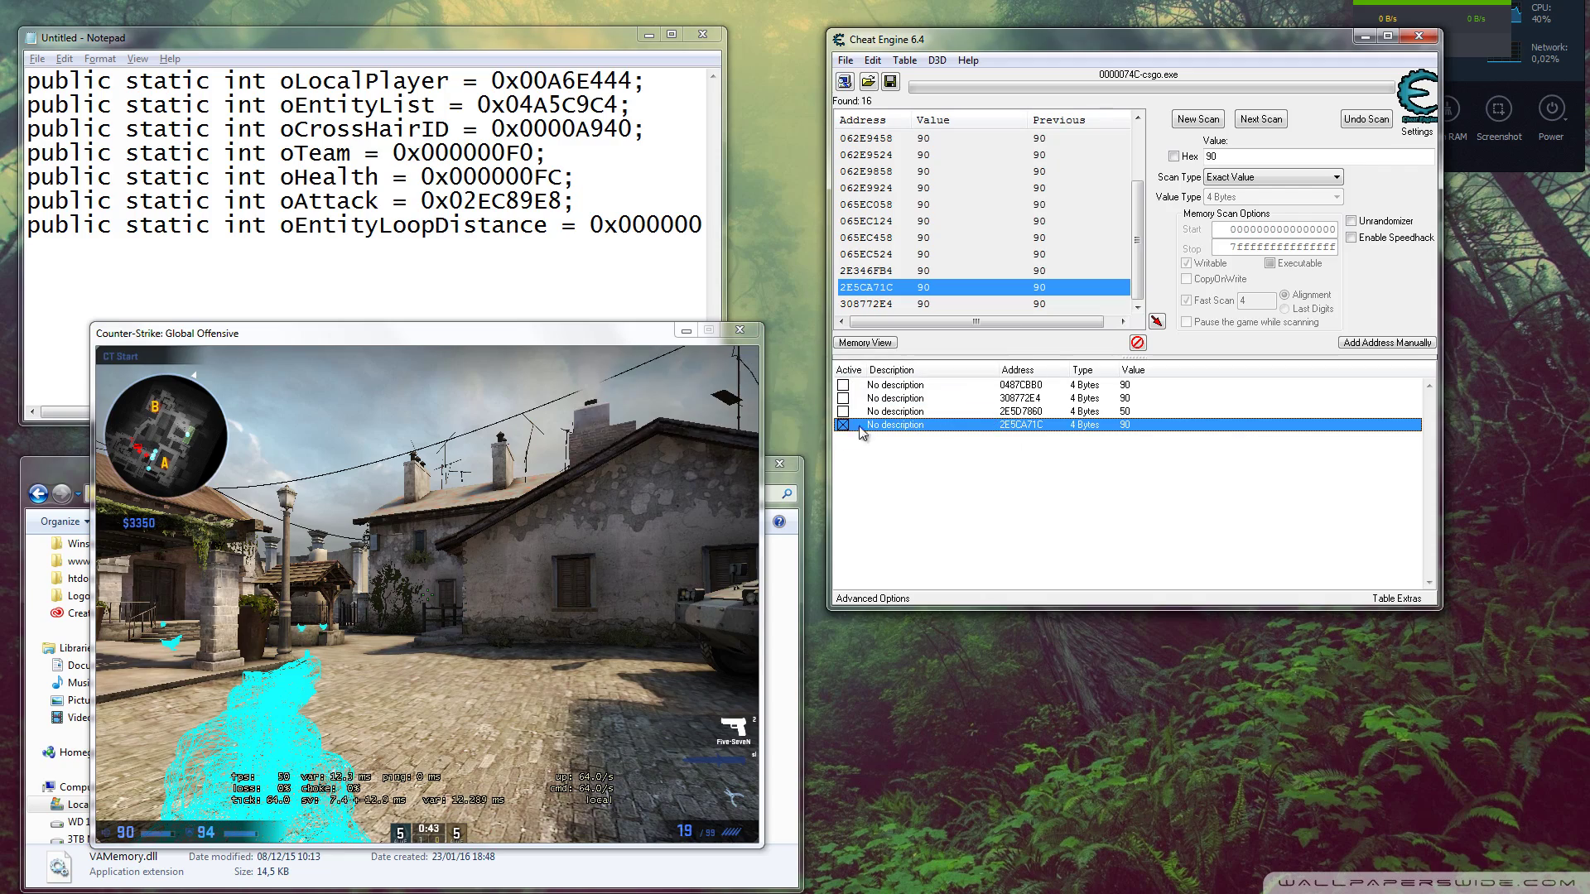
double_click(1124, 428)
text(50)
click(896, 445)
Run forward in the match with address 2E5CA71C frozen, and unfreeze that address in Cheat Engine
click(251, 687)
key(w)
key(r)
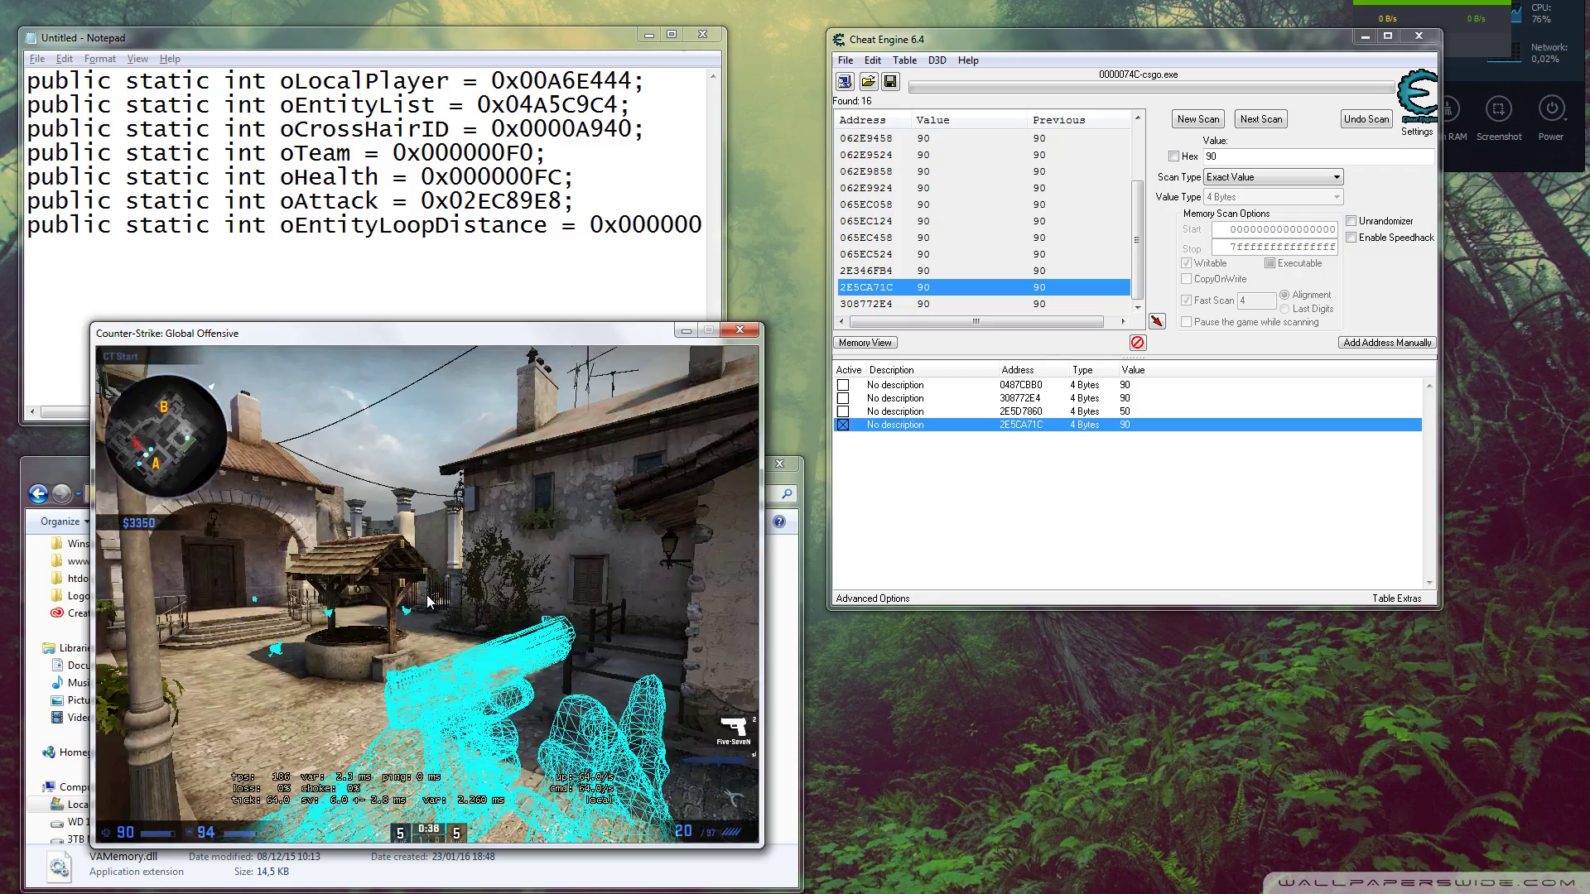
key(w)
key(3)
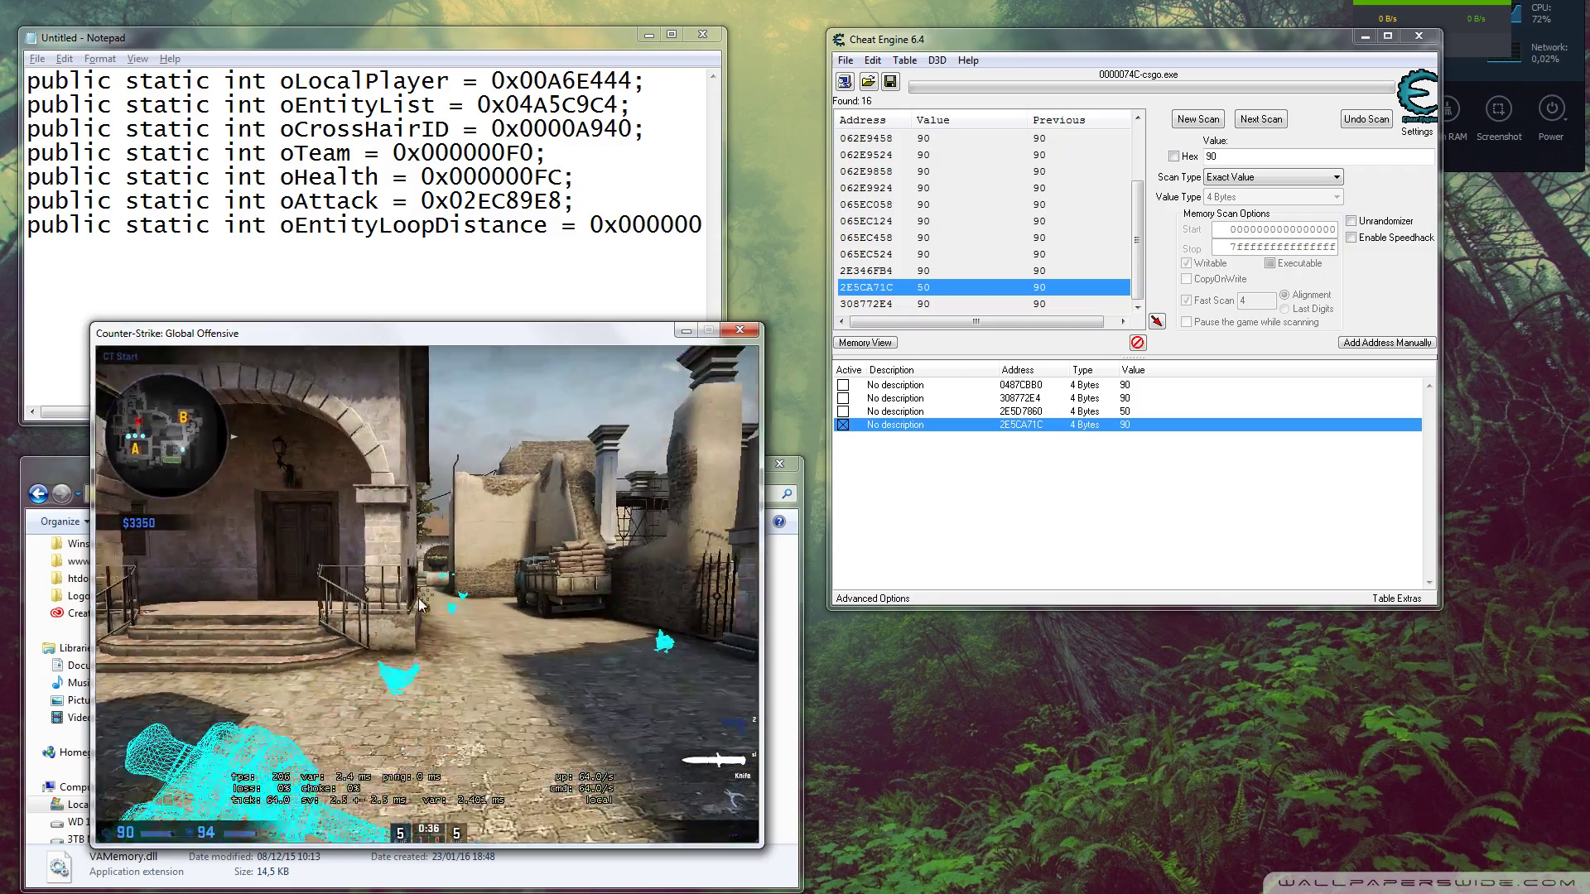
key(w)
key(alt+Tab)
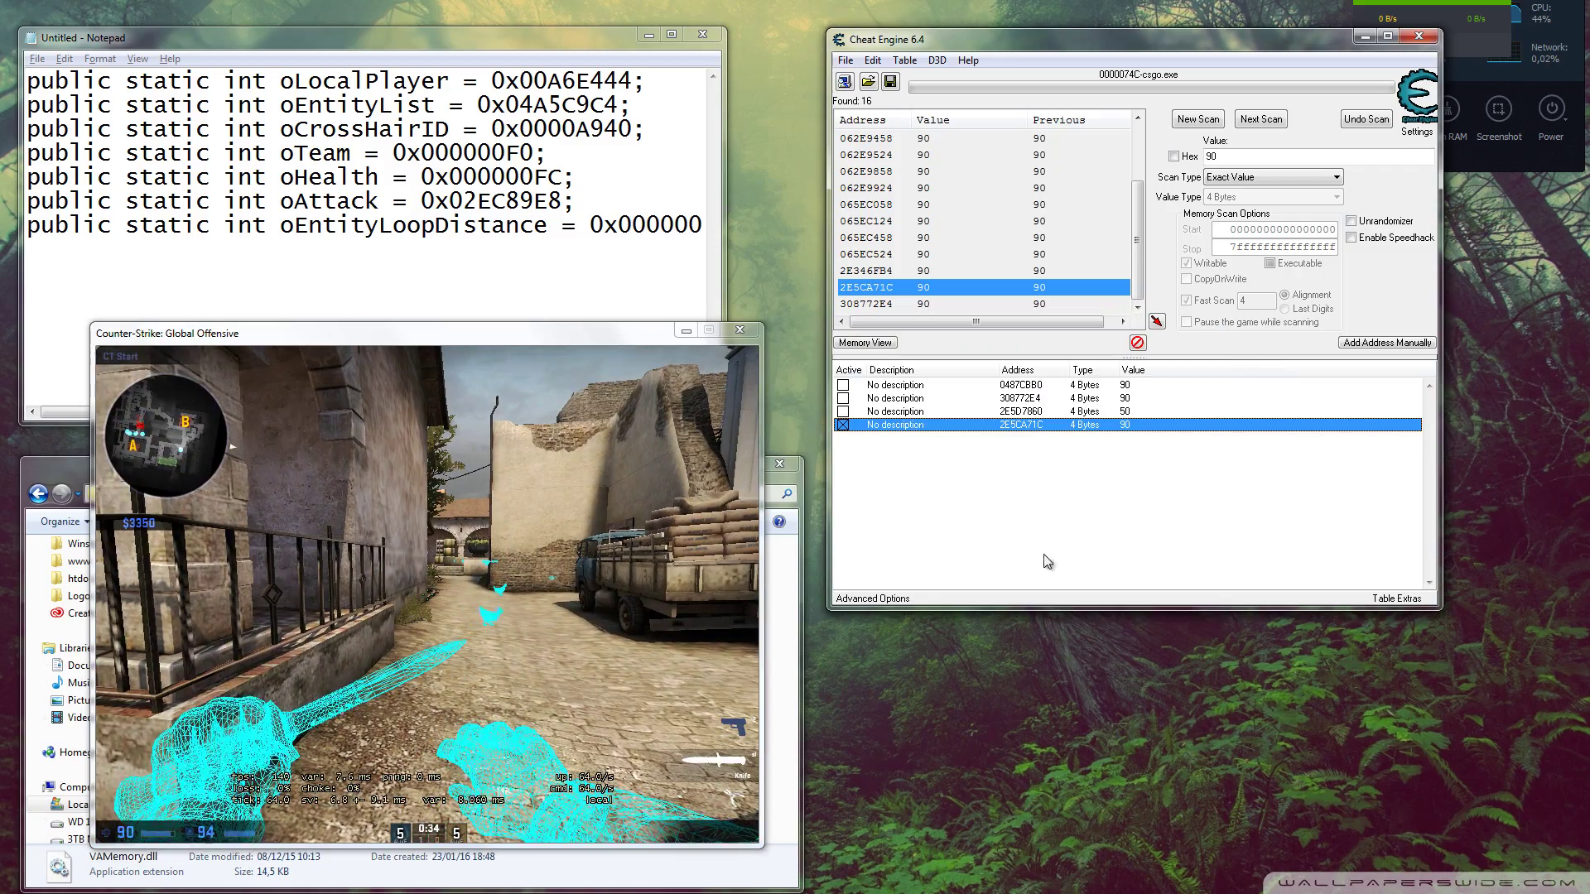
click(843, 425)
Run through the match from CT Start past Truck and Bombsite B into Banana, alternating between knife and pistol
click(379, 520)
key(w)
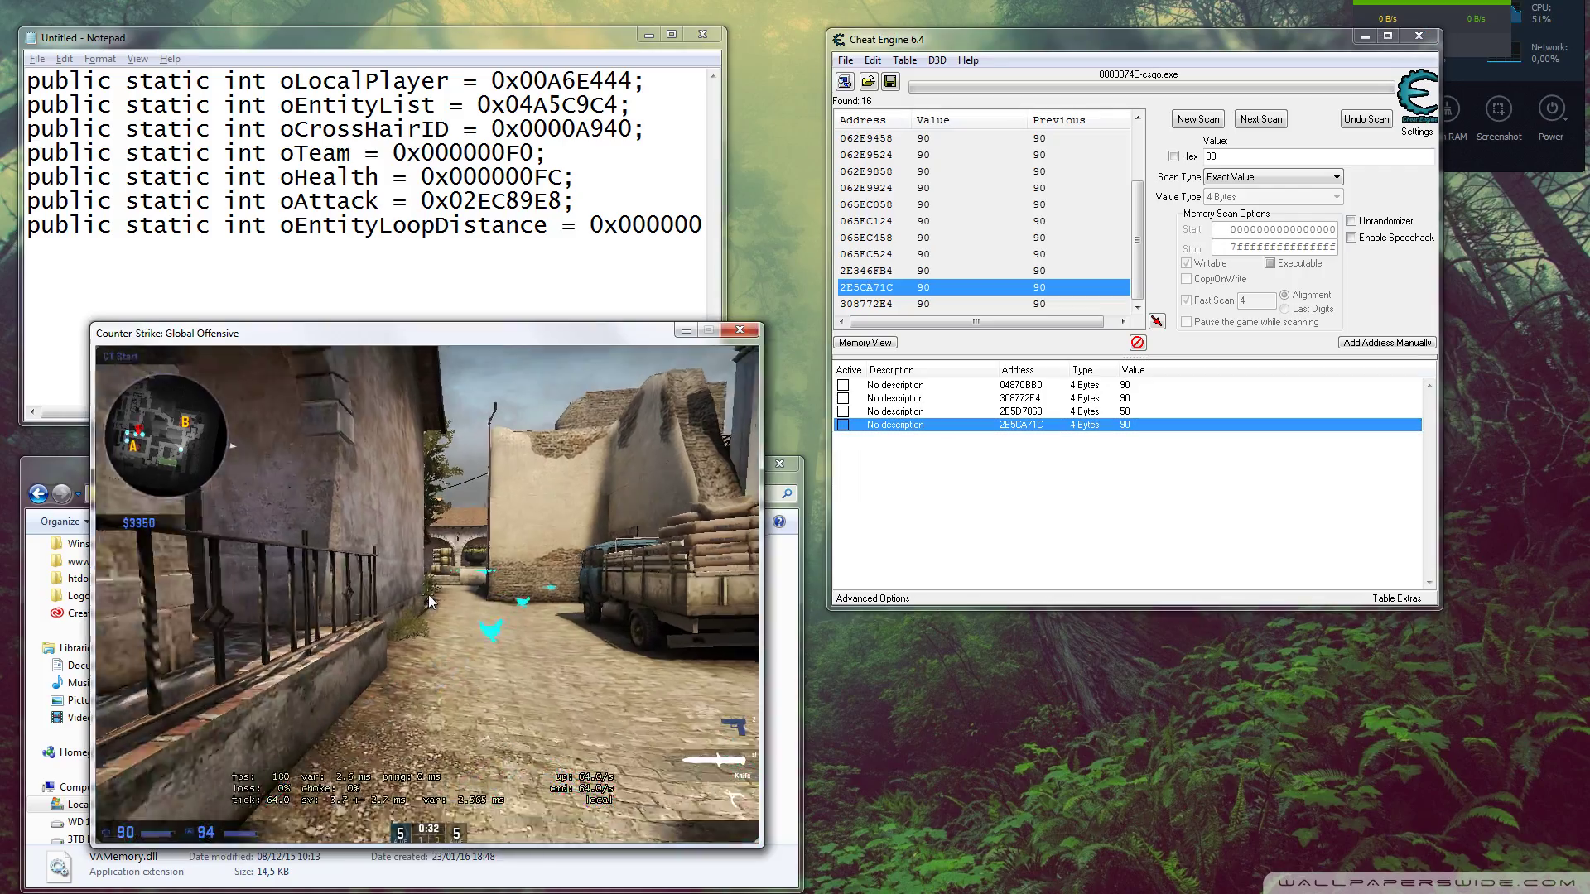
key(2)
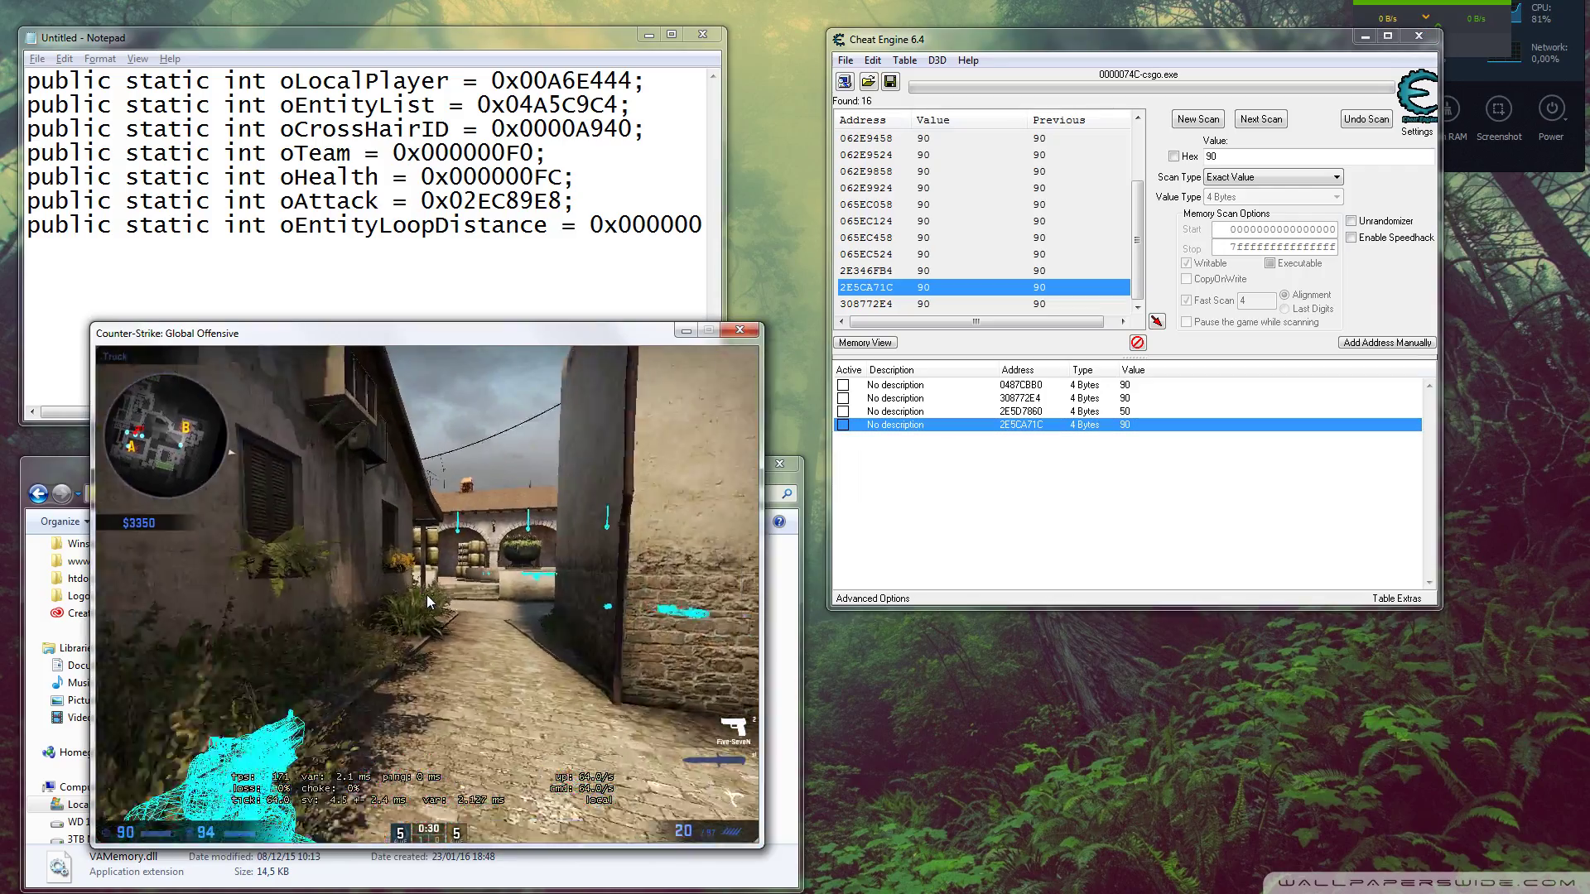
key(3)
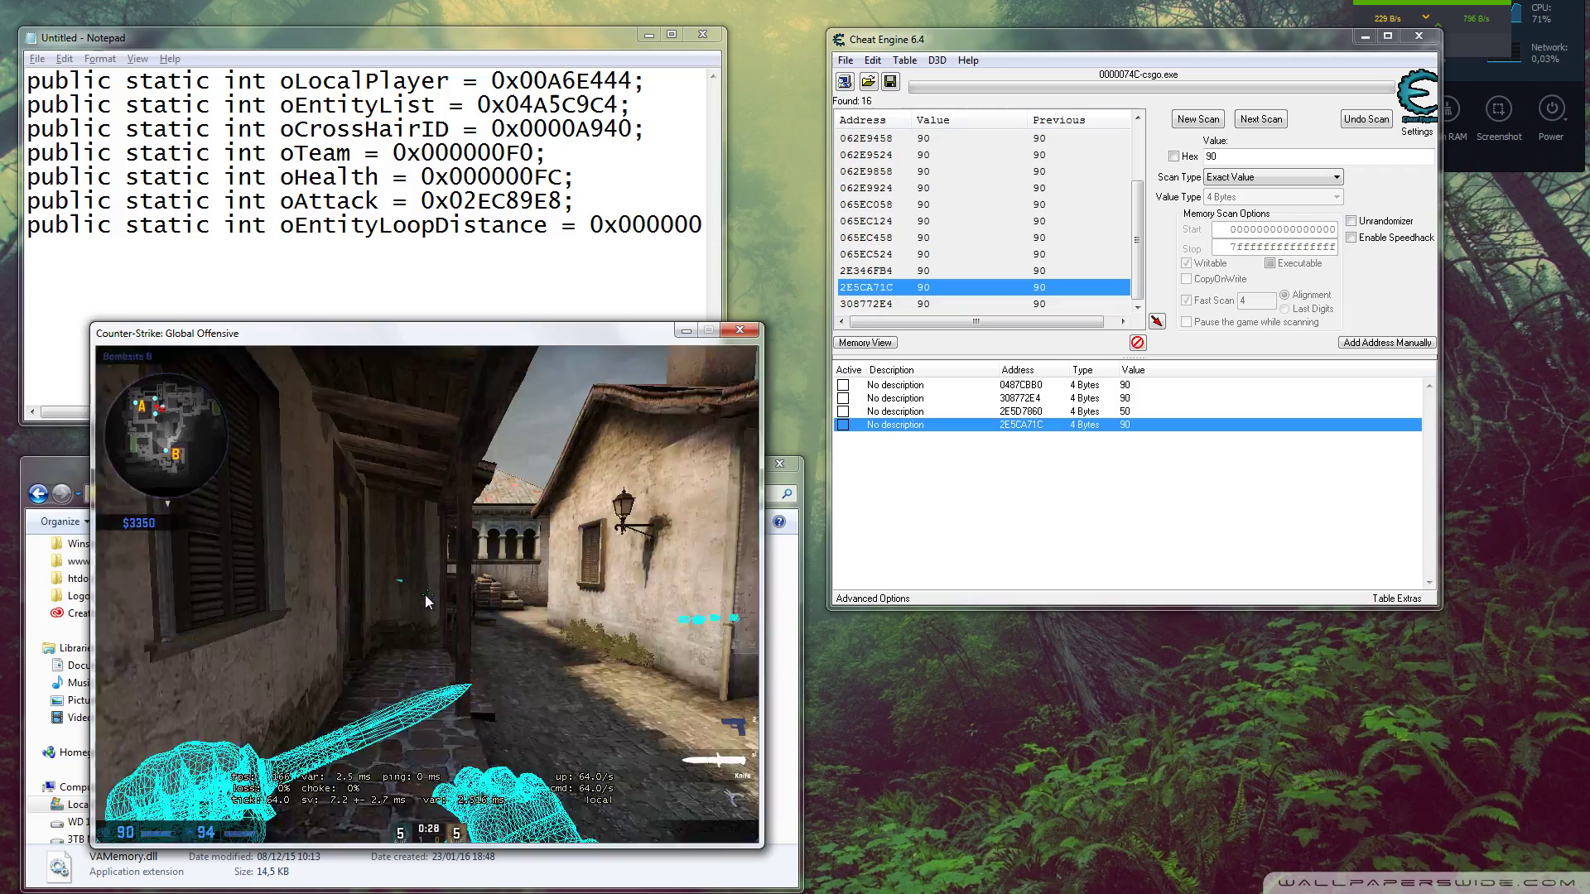
key(w)
click(428, 594)
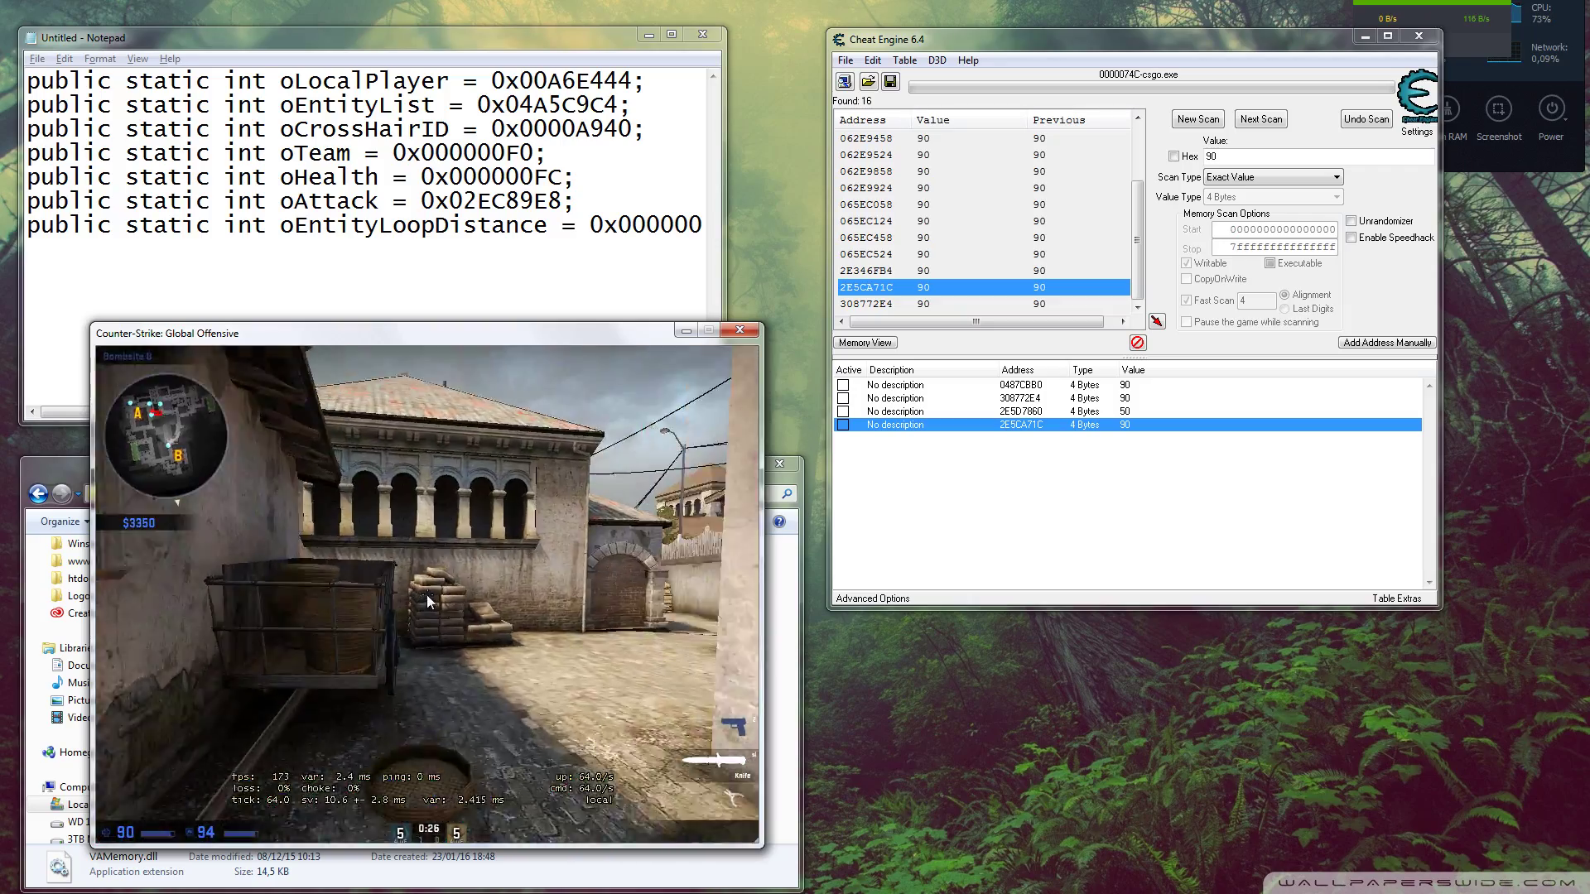
key(w)
key(2)
key(3)
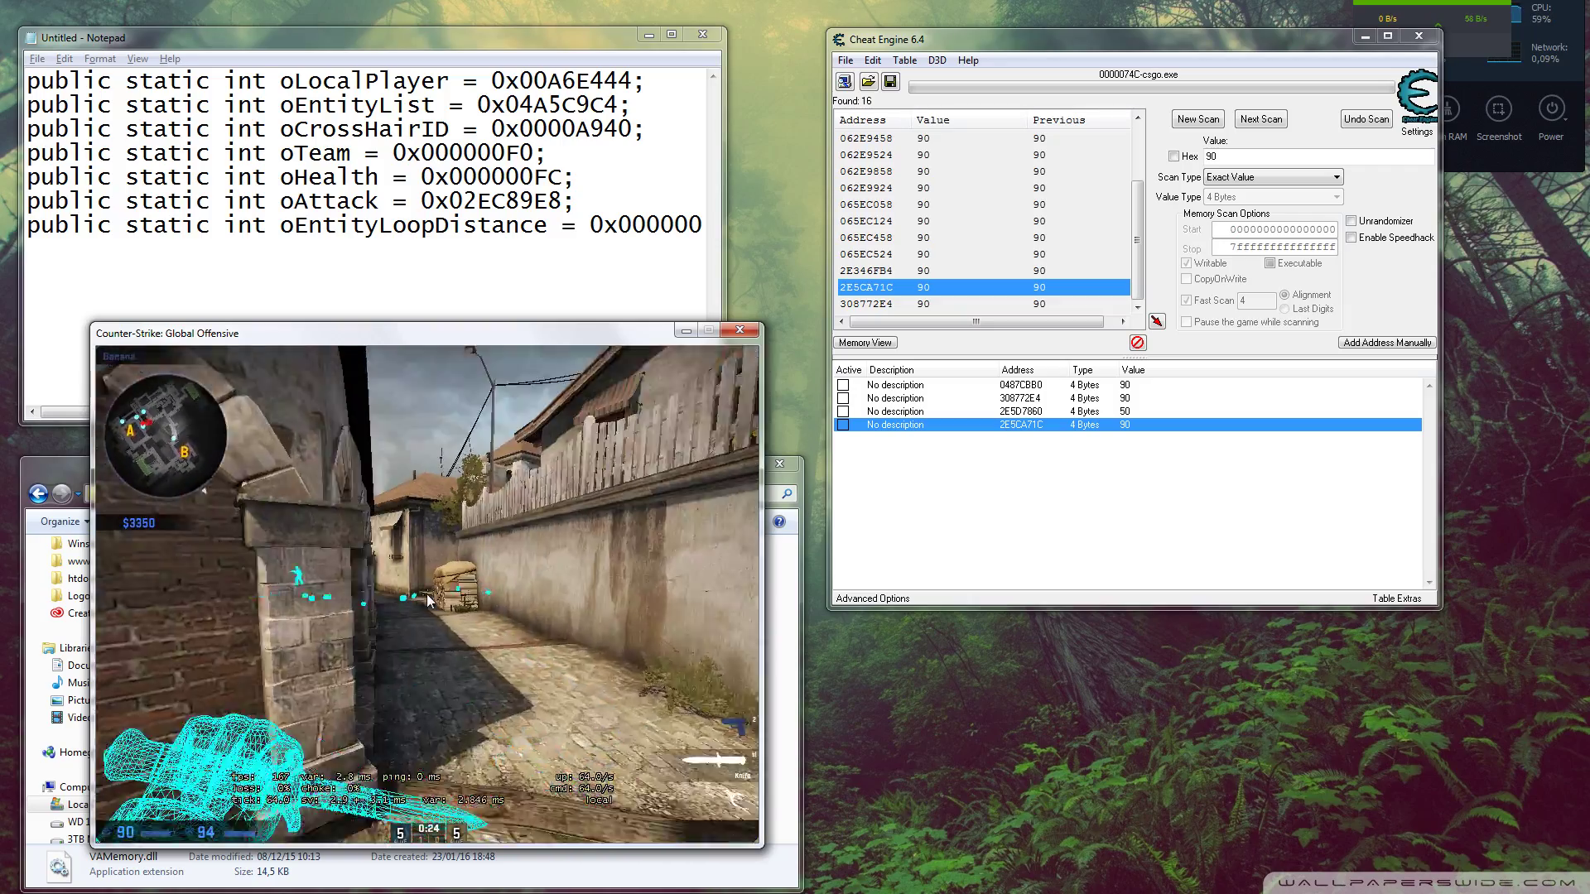
key(w)
key(2)
key(3)
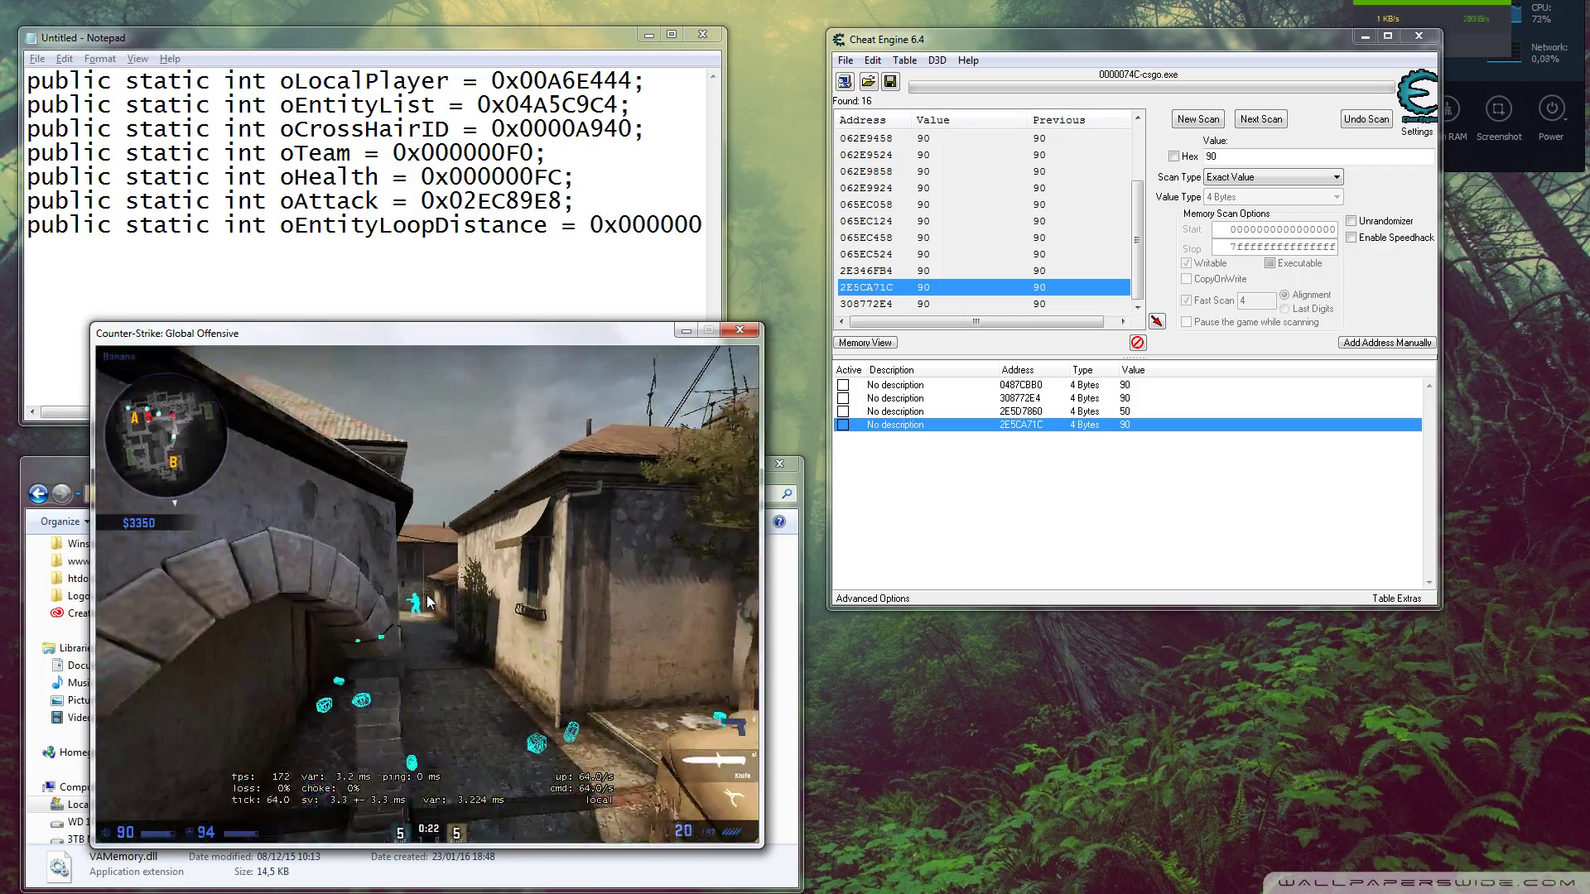
key(w)
key(2)
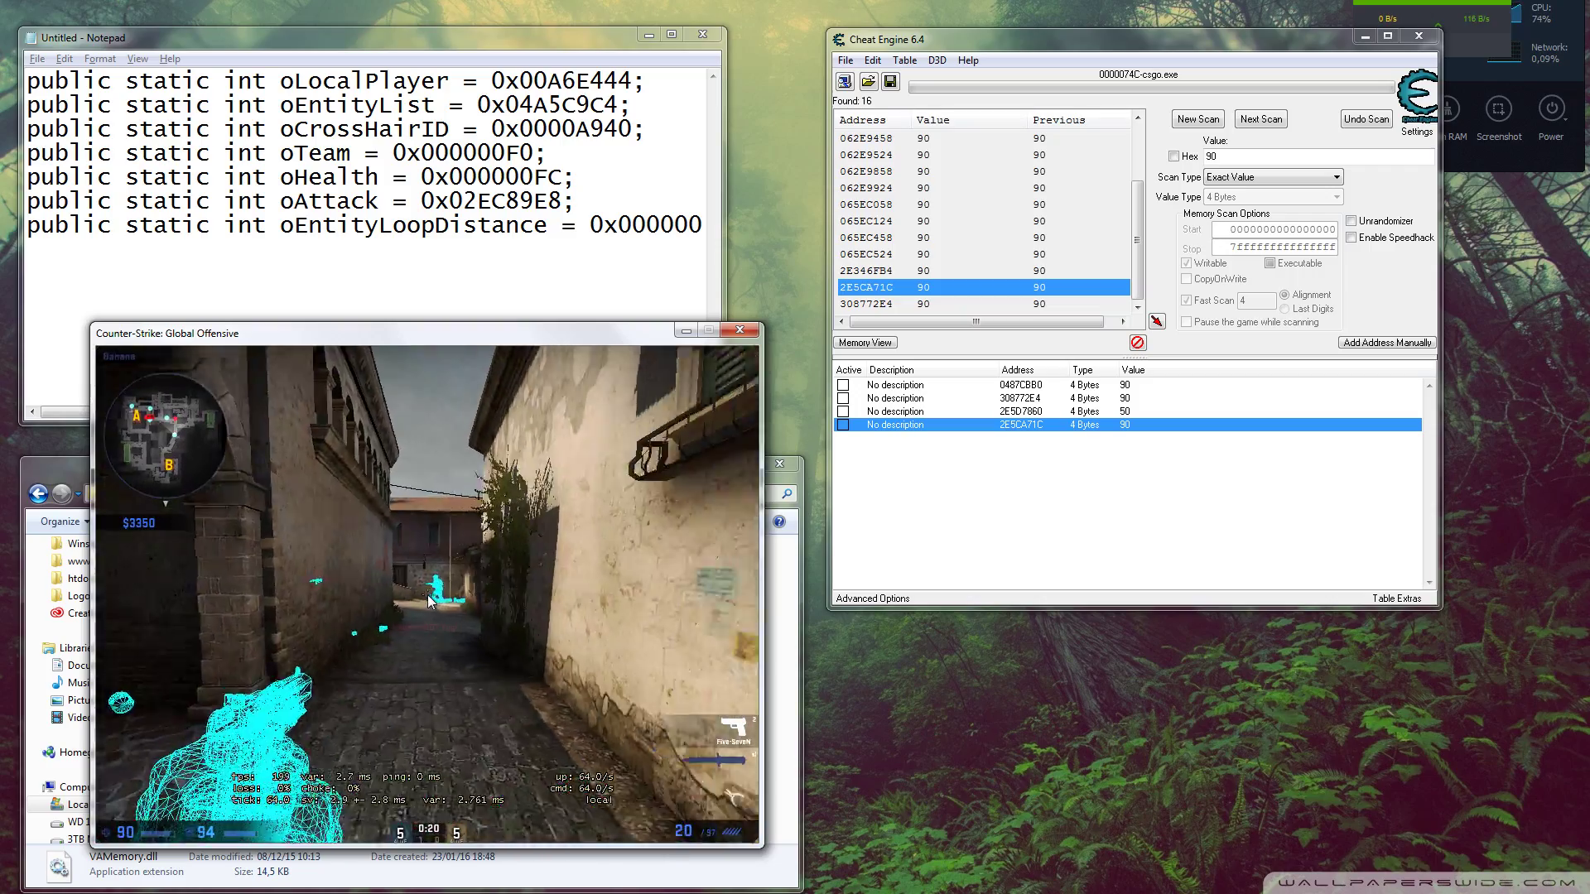
Advance down Banana while firing the pistol at the bot at the far end
key(w)
click(428, 594)
click(427, 595)
click(427, 594)
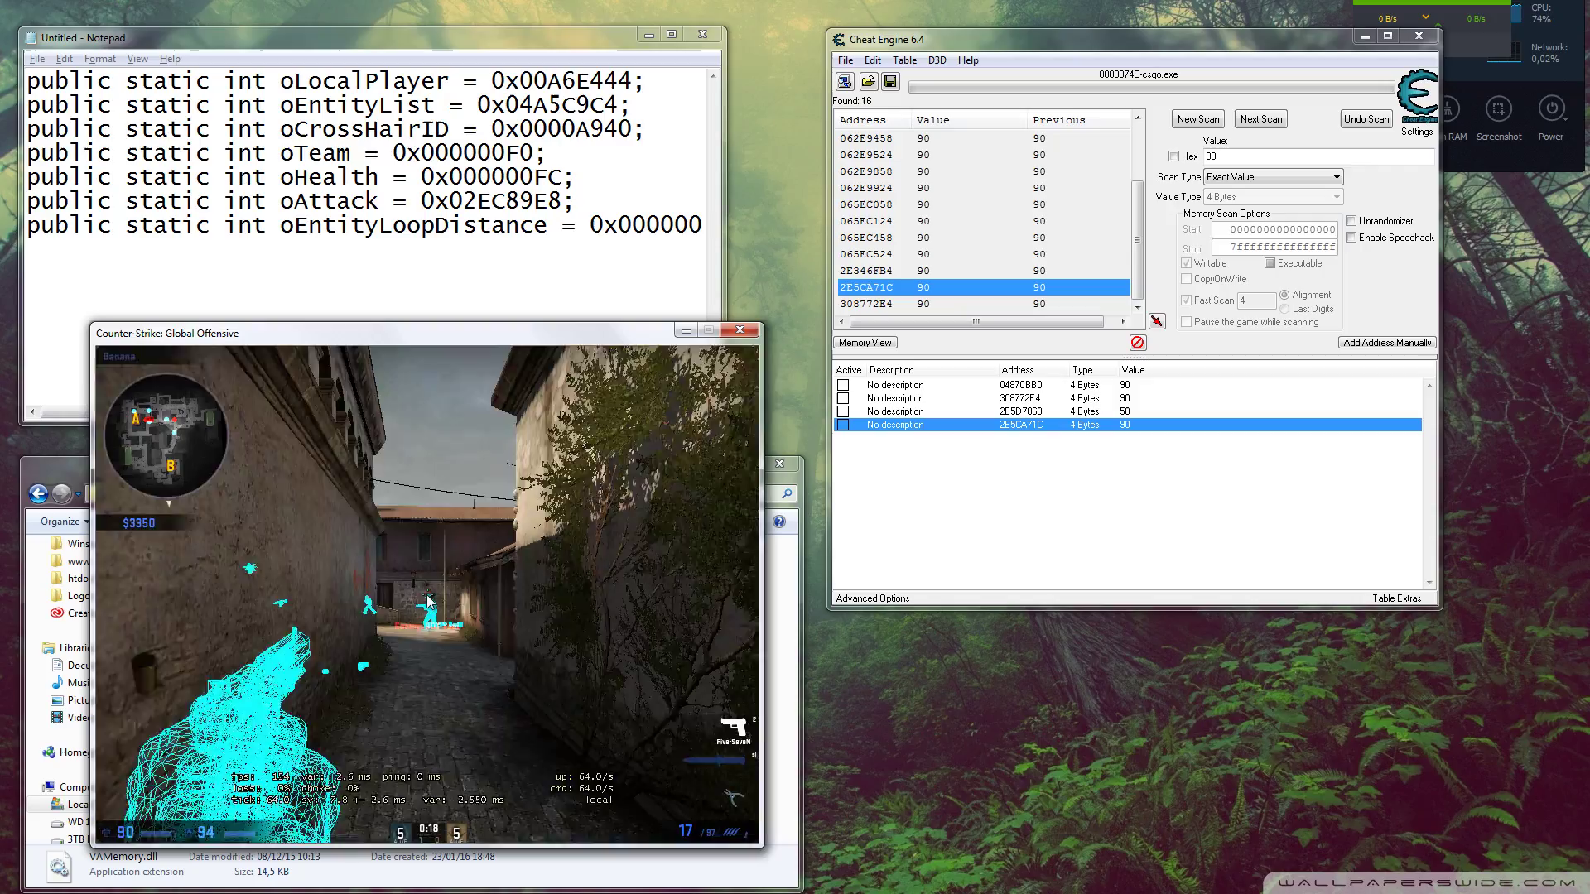
key(w)
click(428, 594)
click(428, 594)
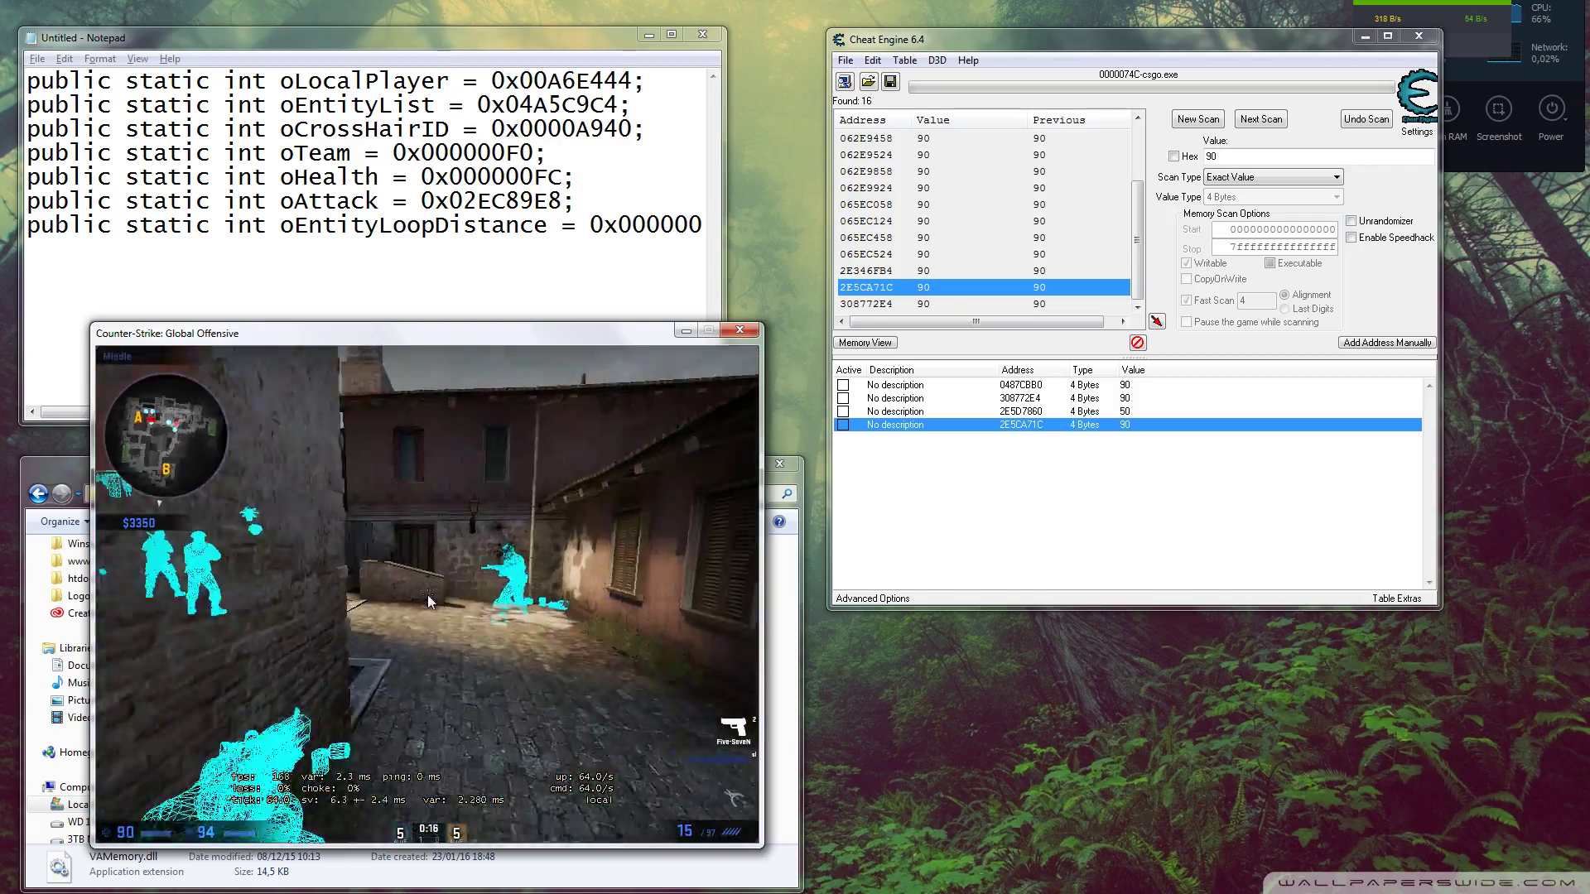
Attack two enemy bots in the Middle area with the knife and switch back to the pistol
key(w)
key(r)
key(3)
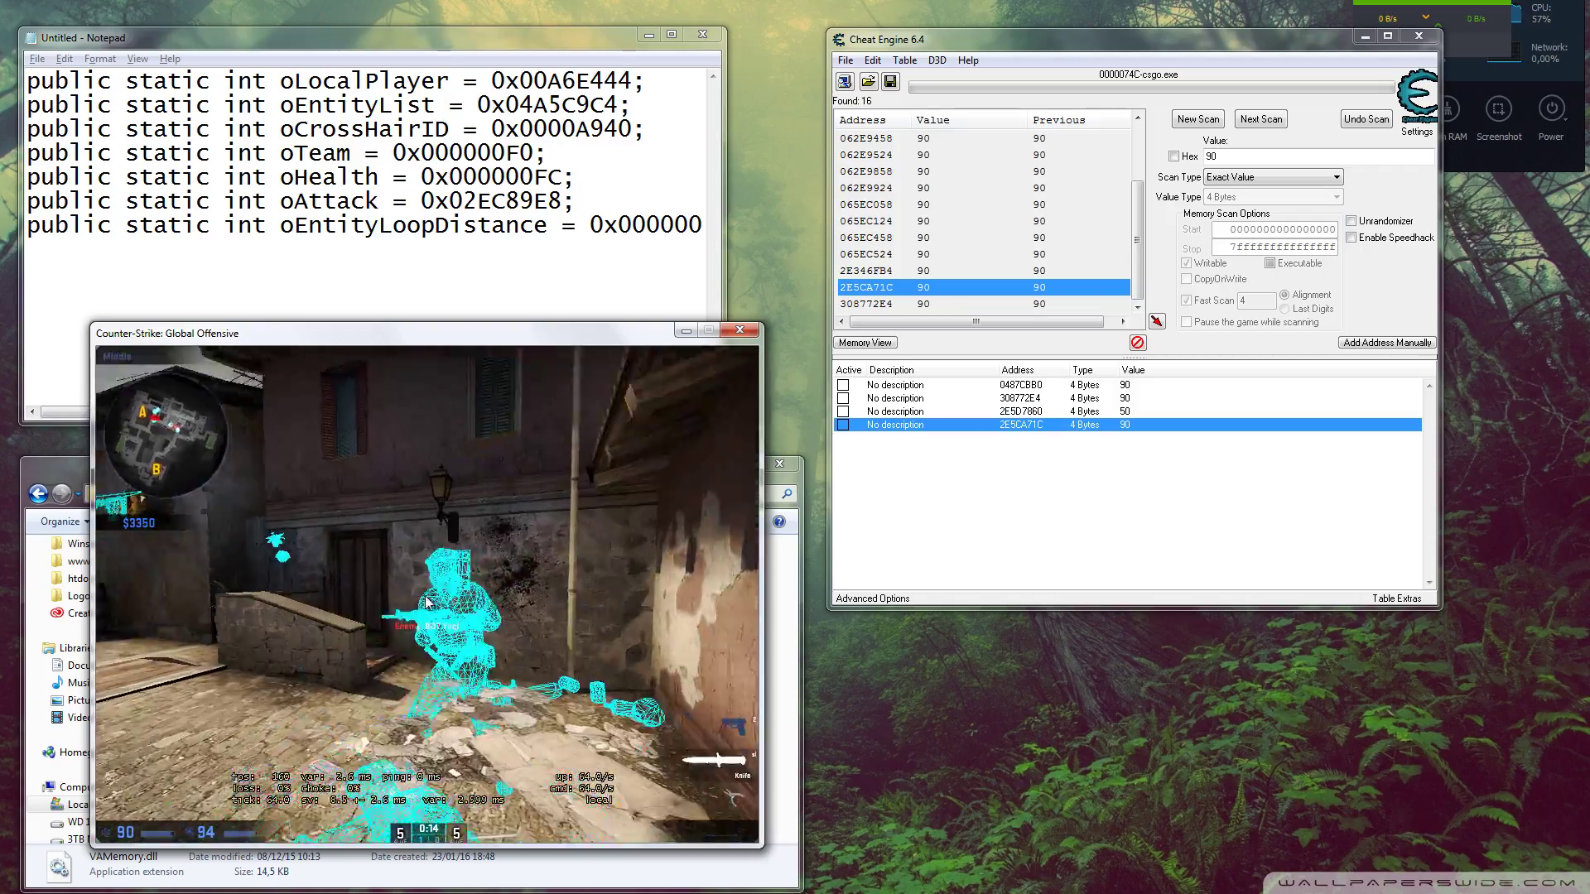
key(w)
click(427, 594)
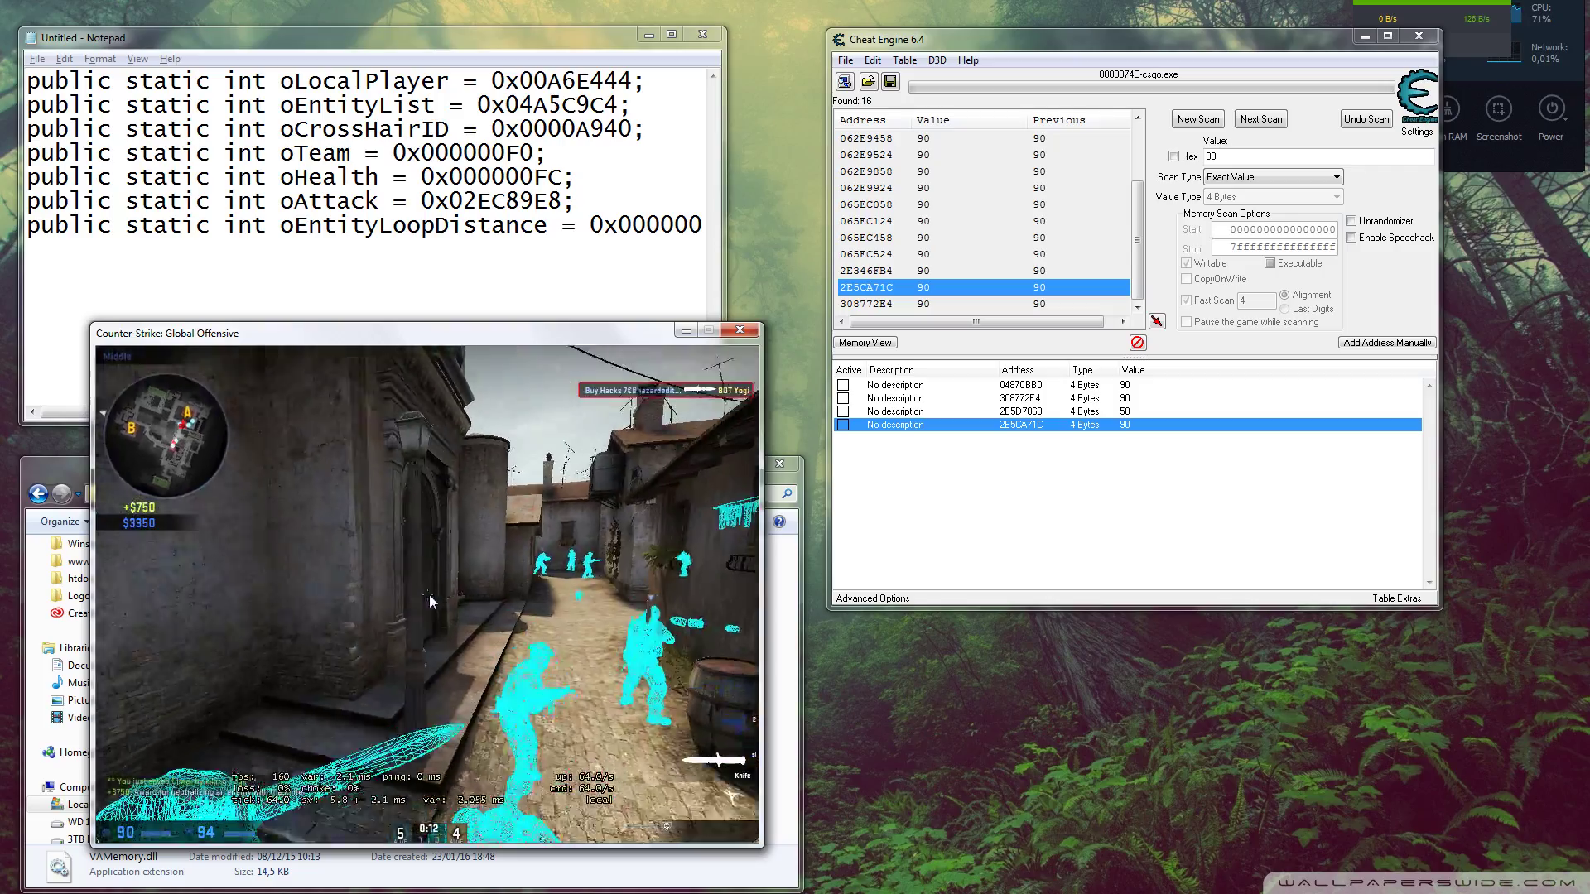
click(428, 594)
key(2)
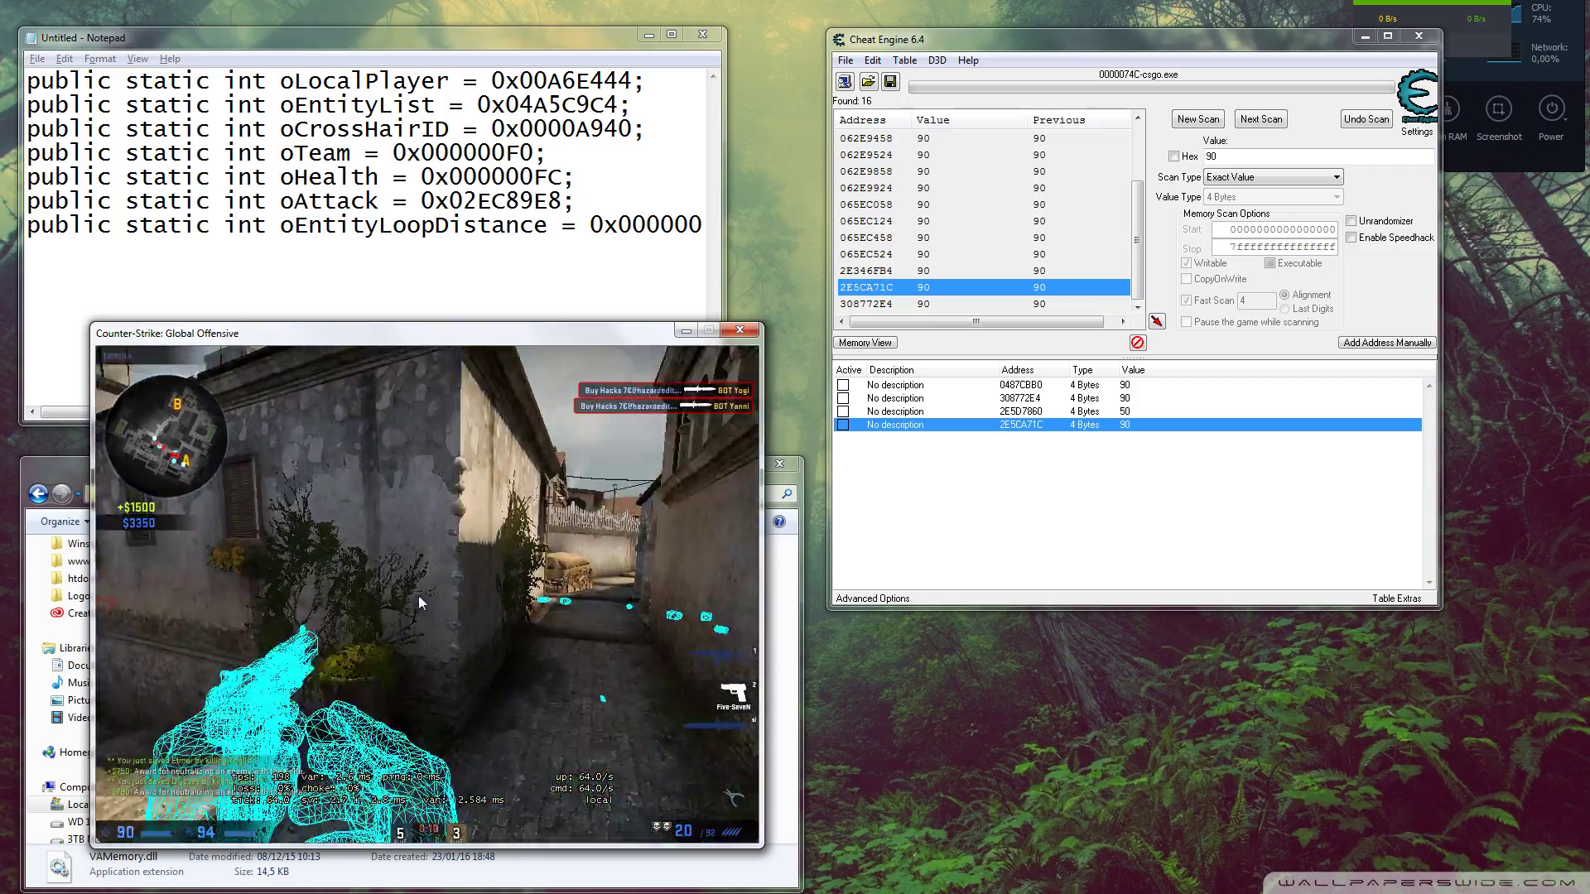
Run back up Banana to Bombsite B, take out the knife and switch to Cheat Engine
key(w)
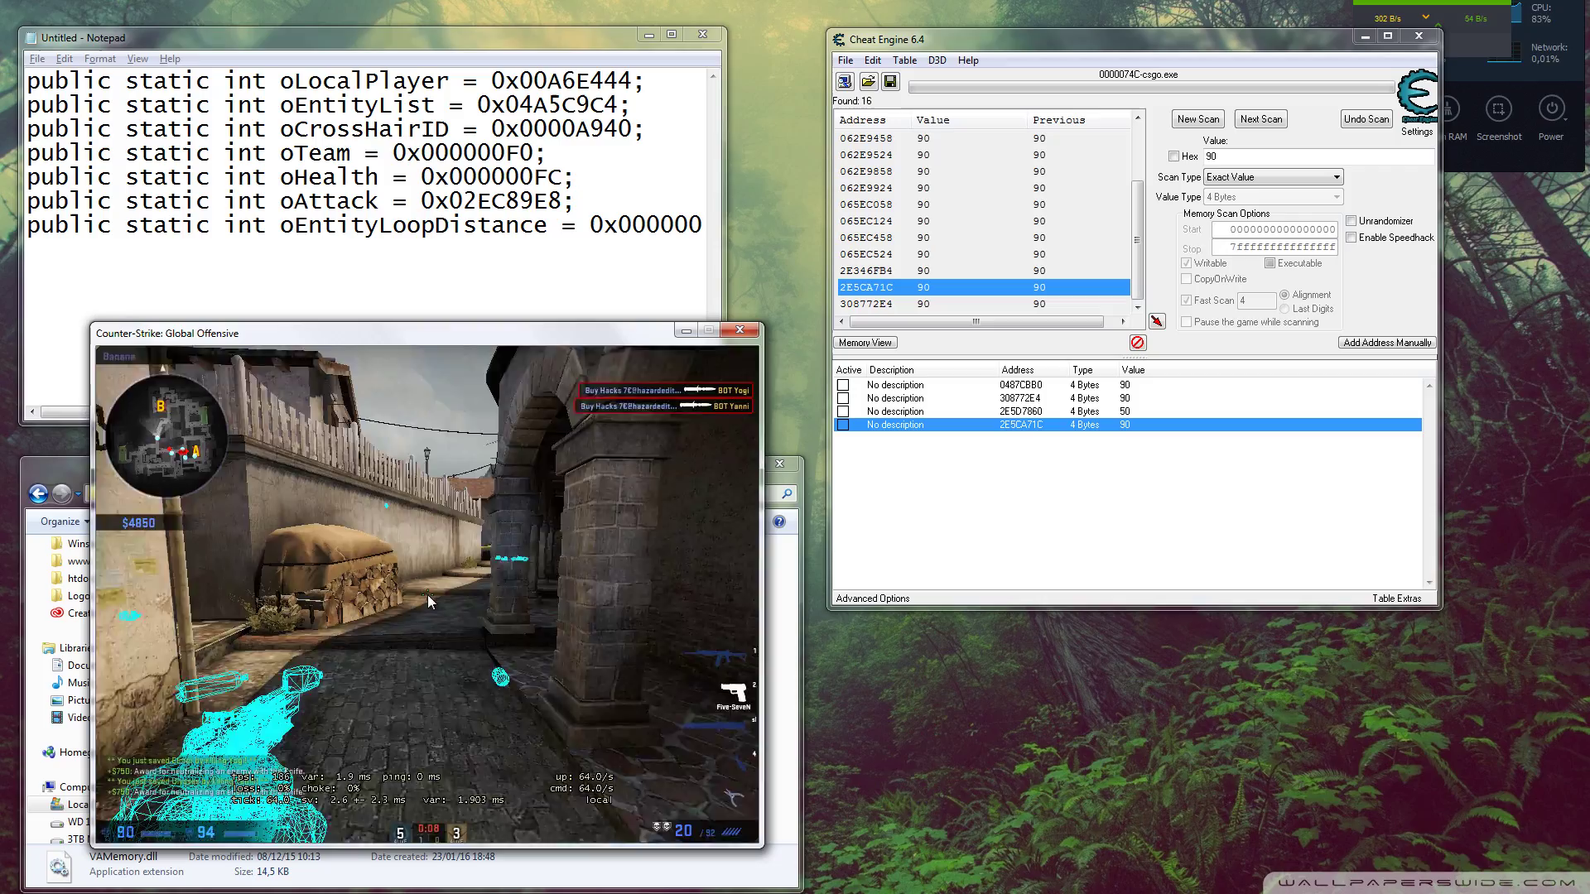
key(w)
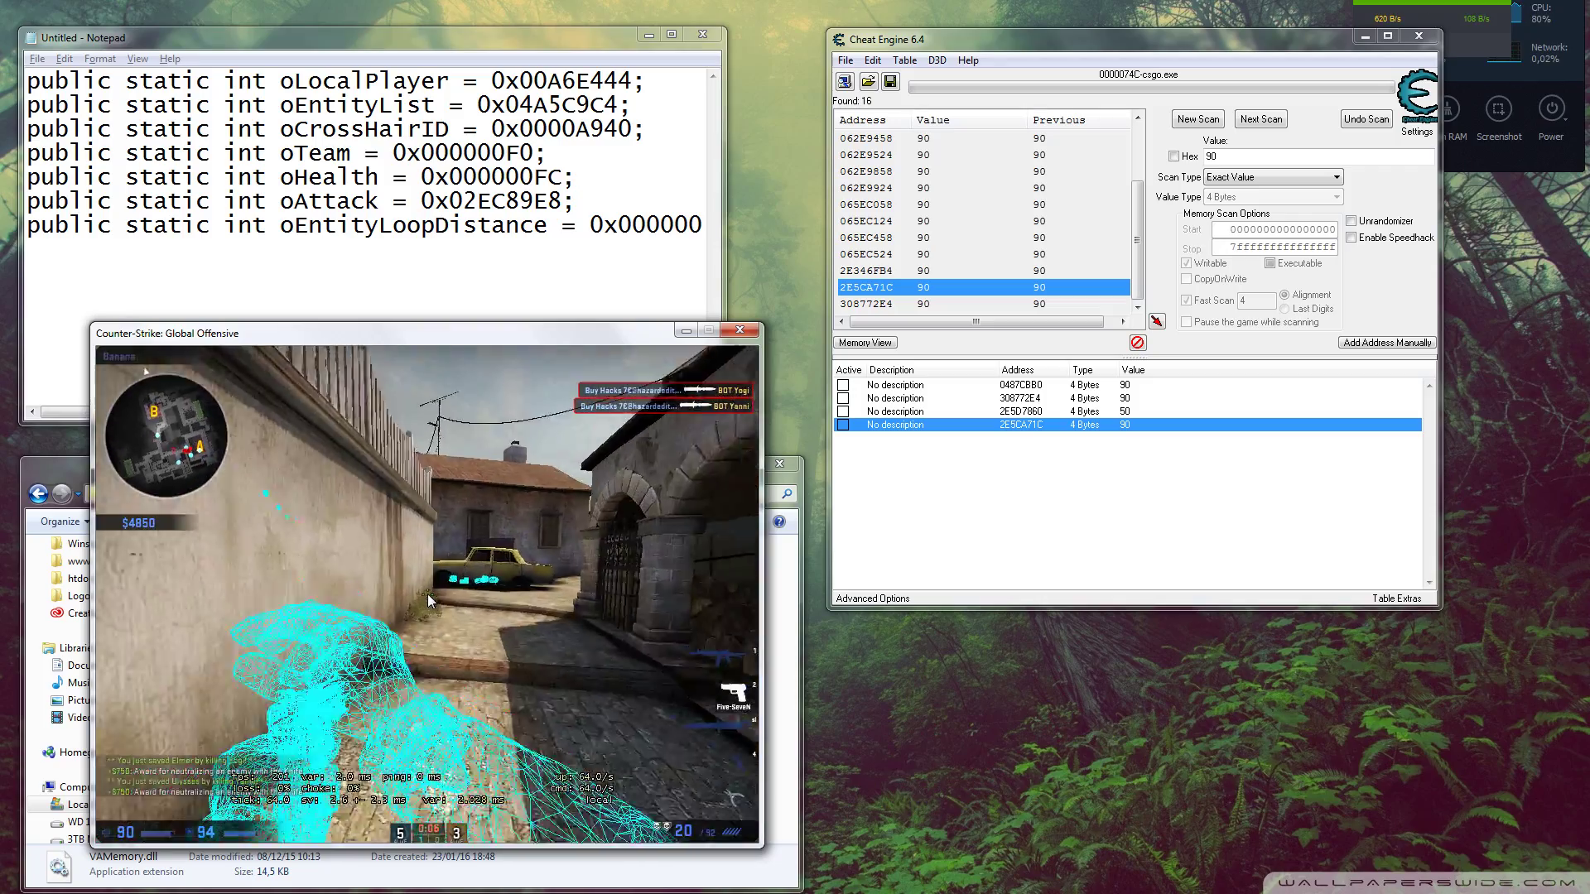
key(w)
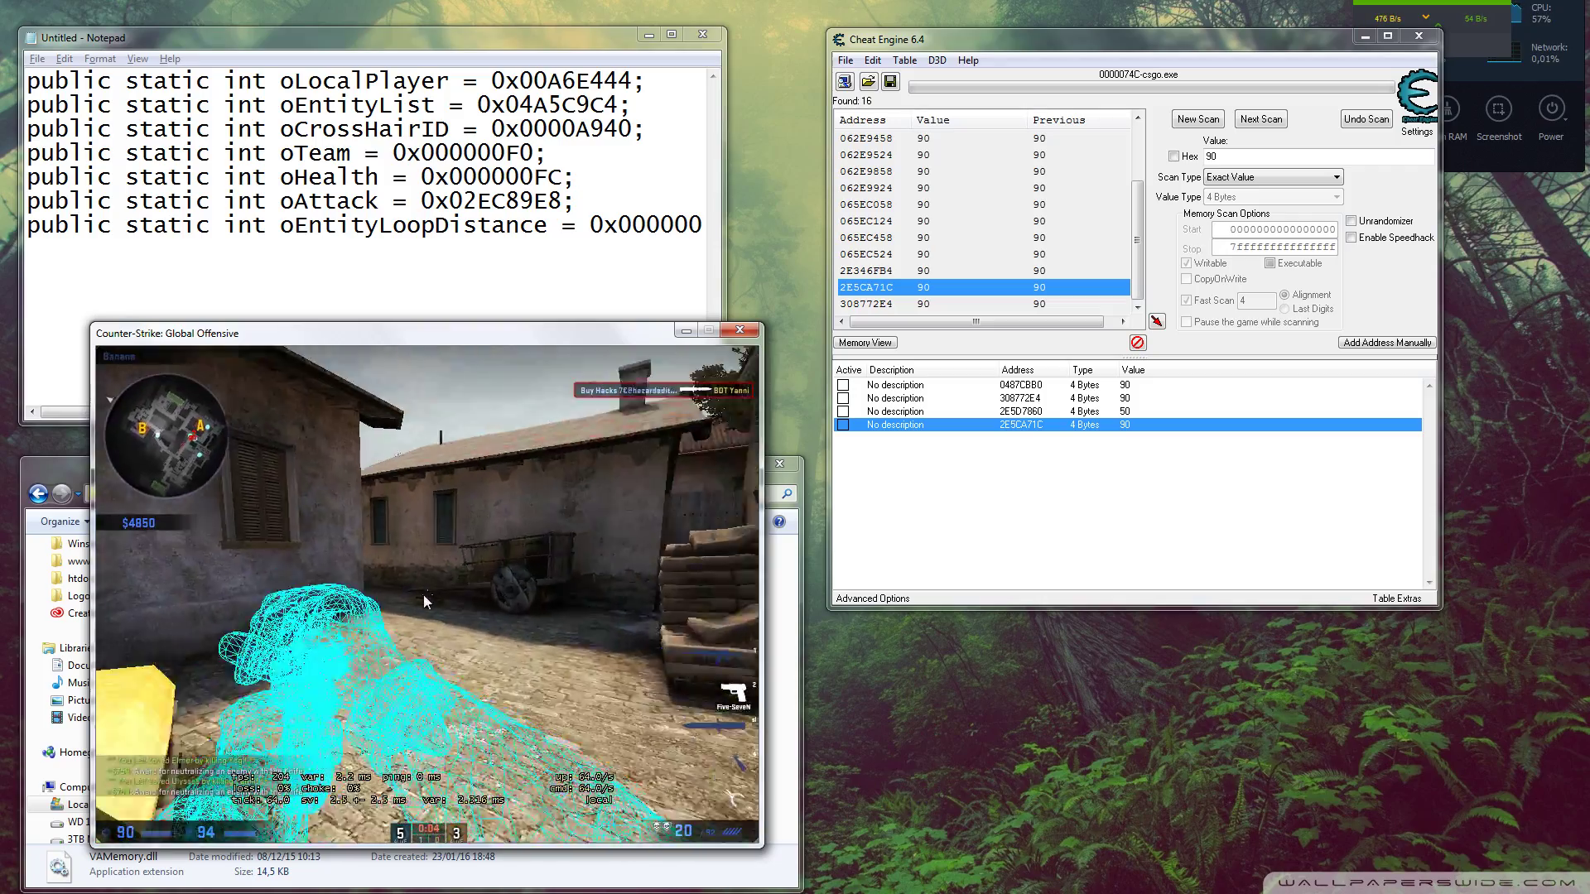
key(w)
key(3)
click(995, 538)
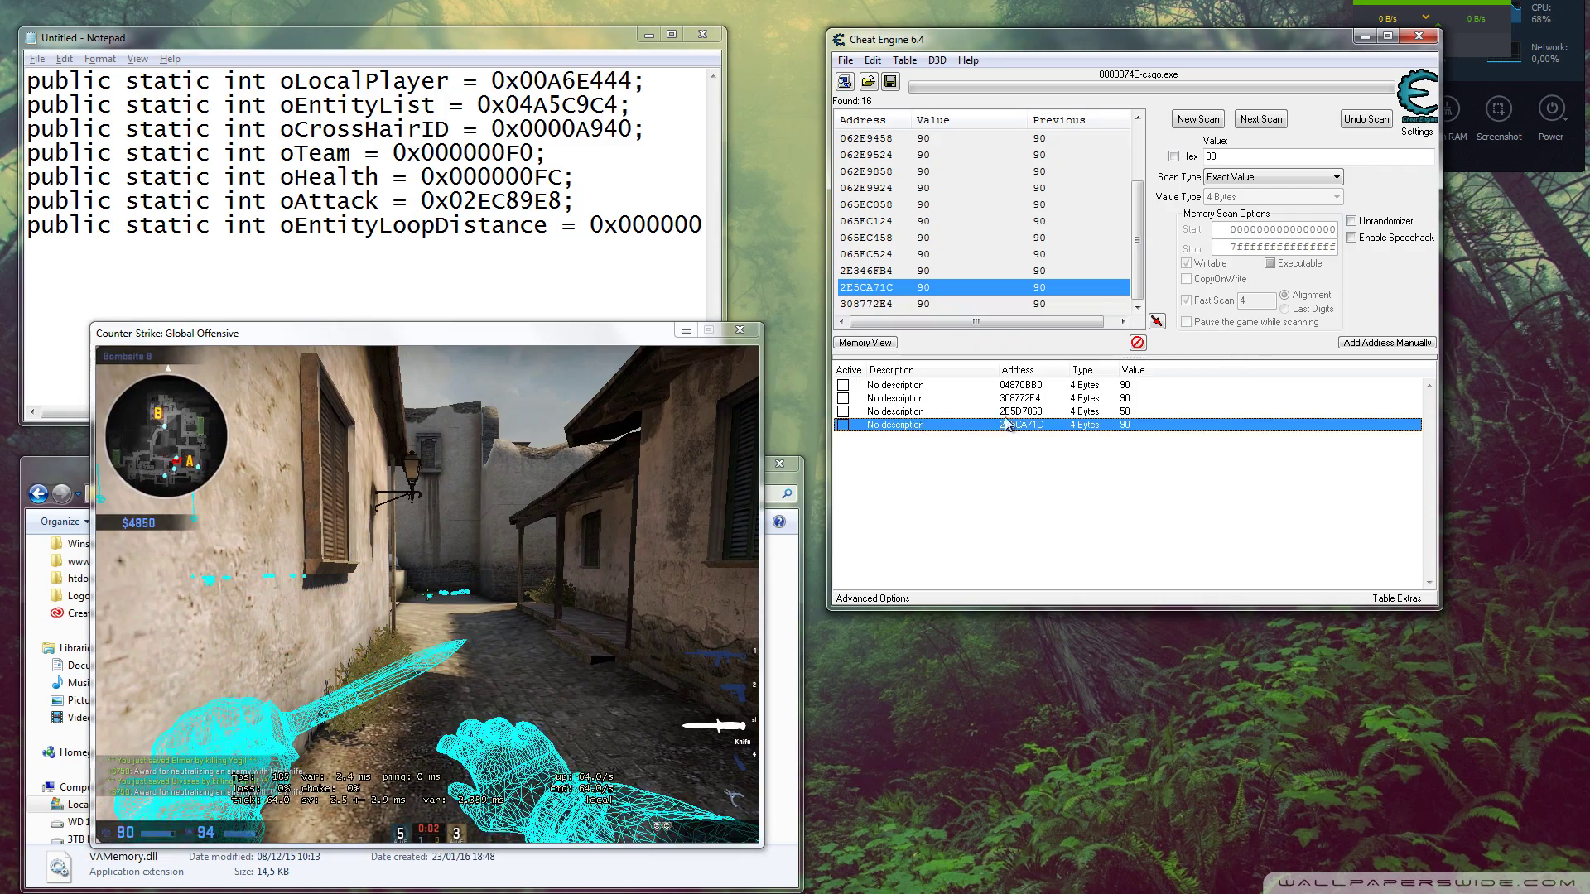
Select scan result 065EC458 and move address 308772E4 to the top of the address list
click(1012, 390)
click(1024, 426)
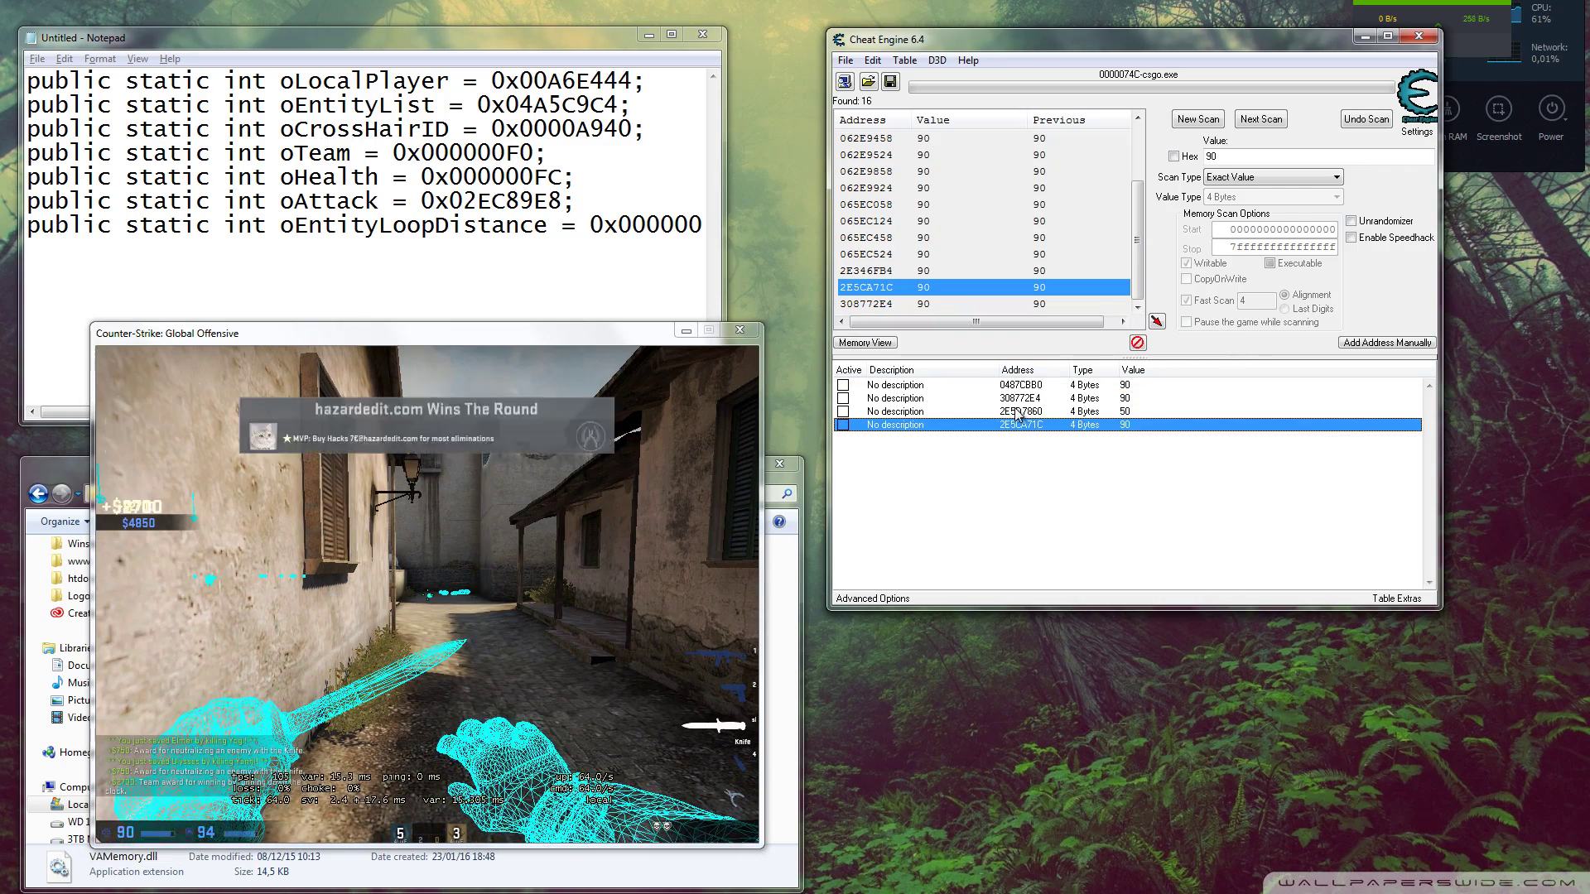
click(917, 237)
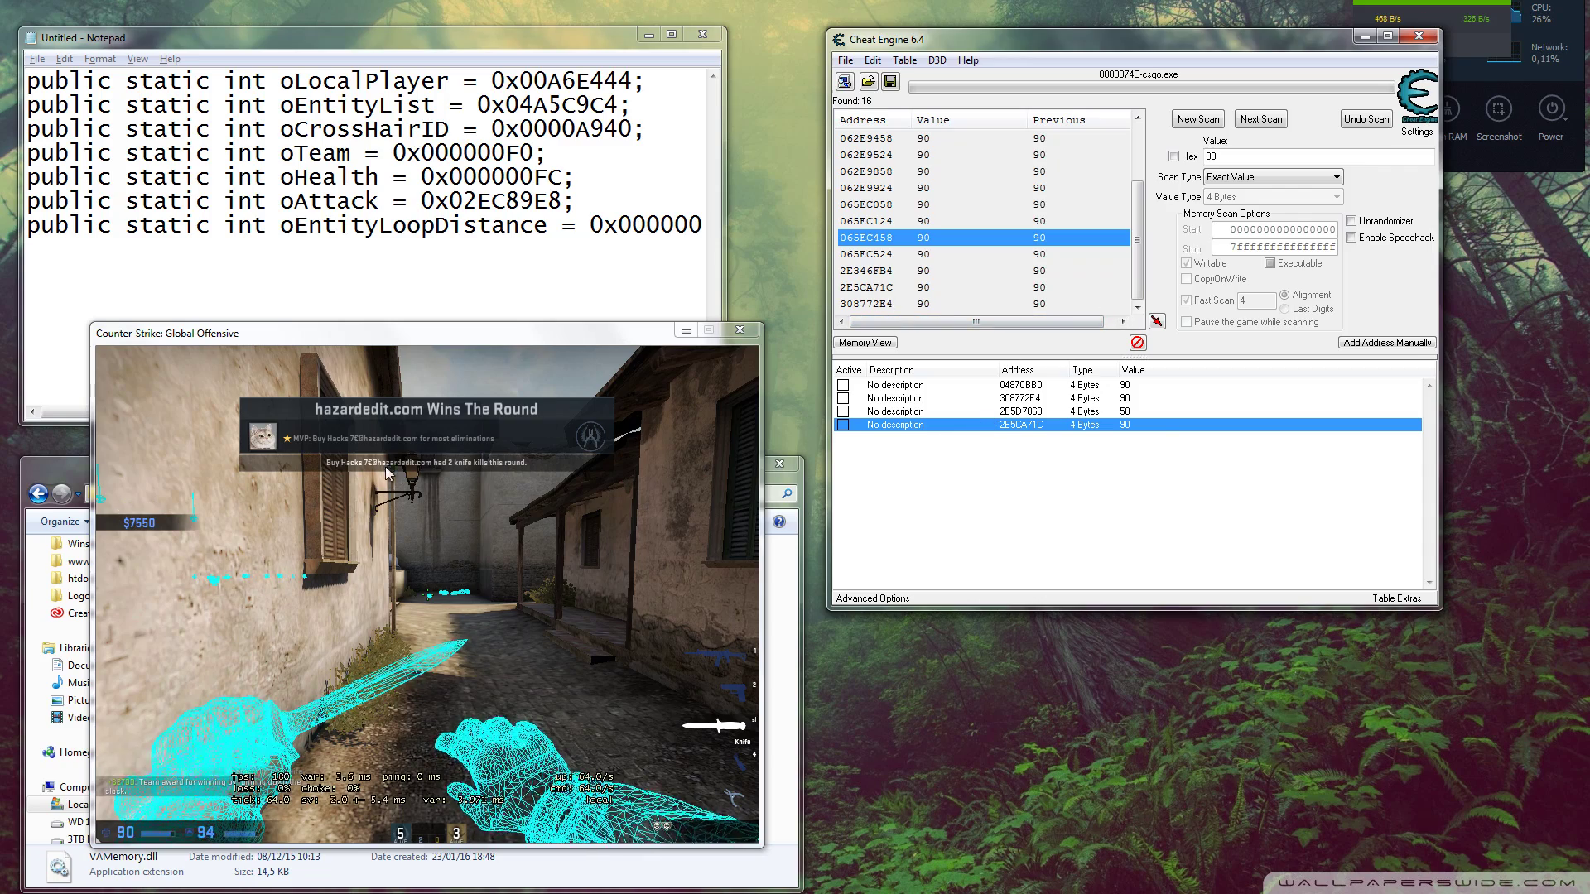
drag(1017, 399, 1027, 388)
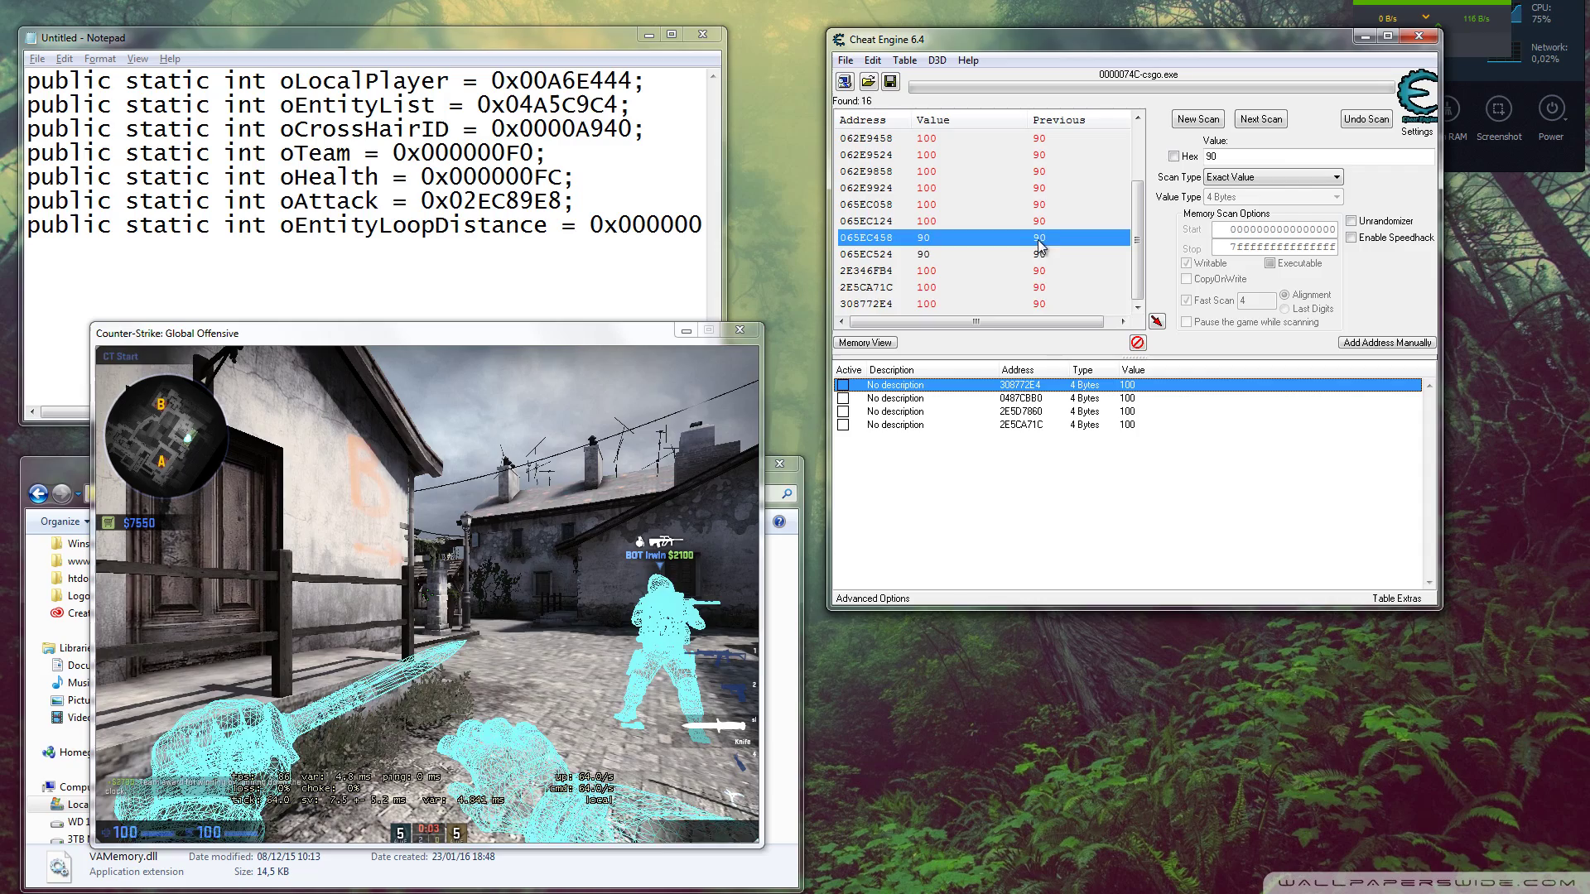
scroll(1052, 236, up, 2)
scroll(1026, 240, down, 2)
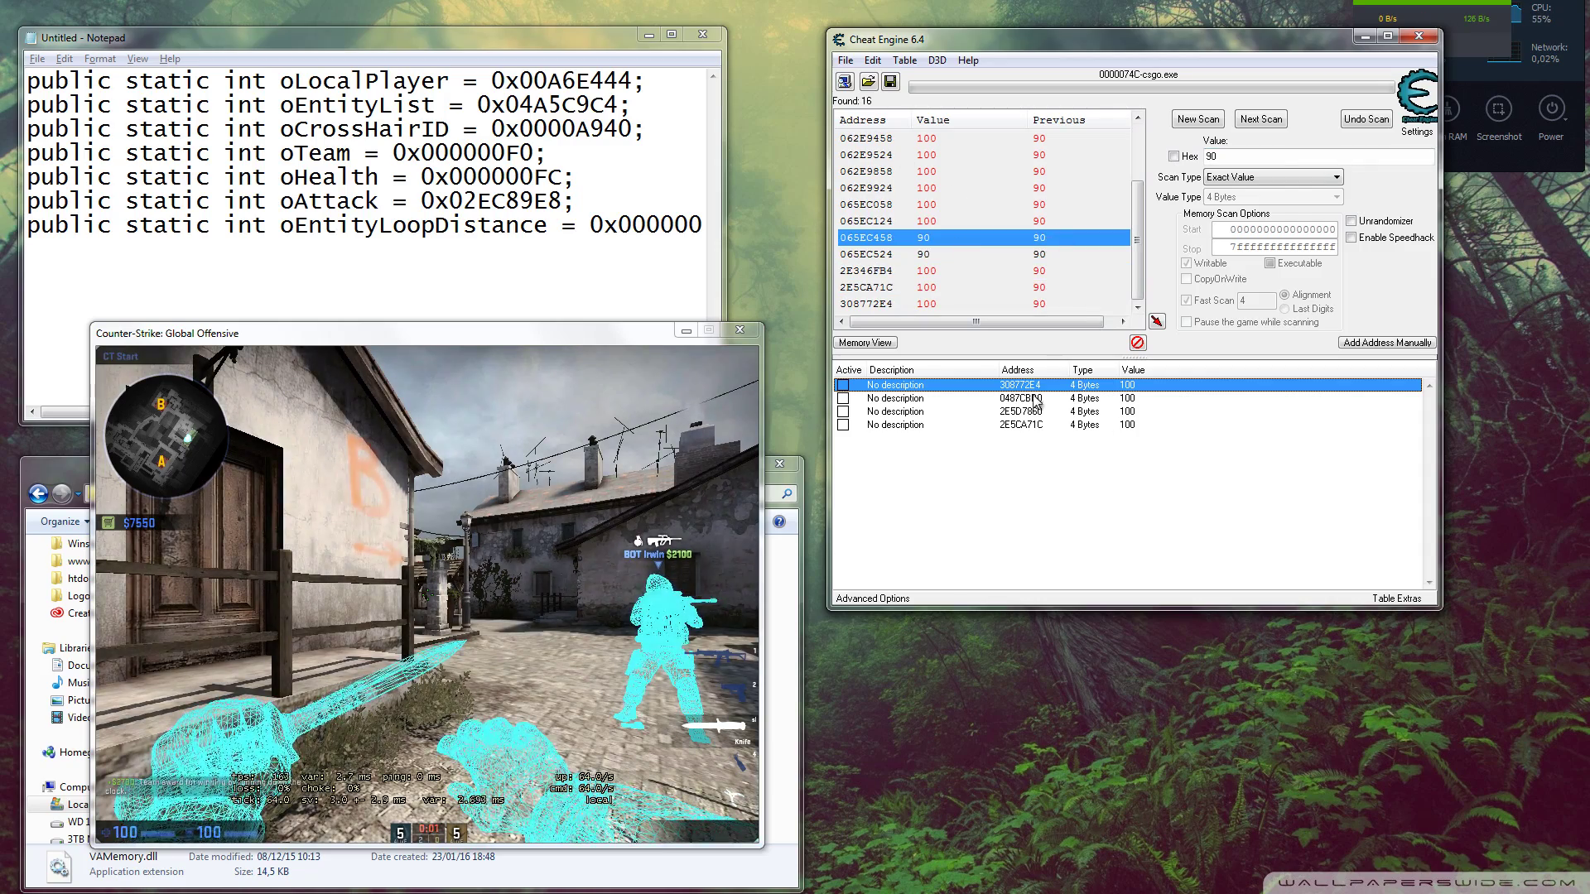
Walk forward from CT Start in the match and select the first scan result, 0487CBB0, in Cheat Engine
click(485, 594)
key(w)
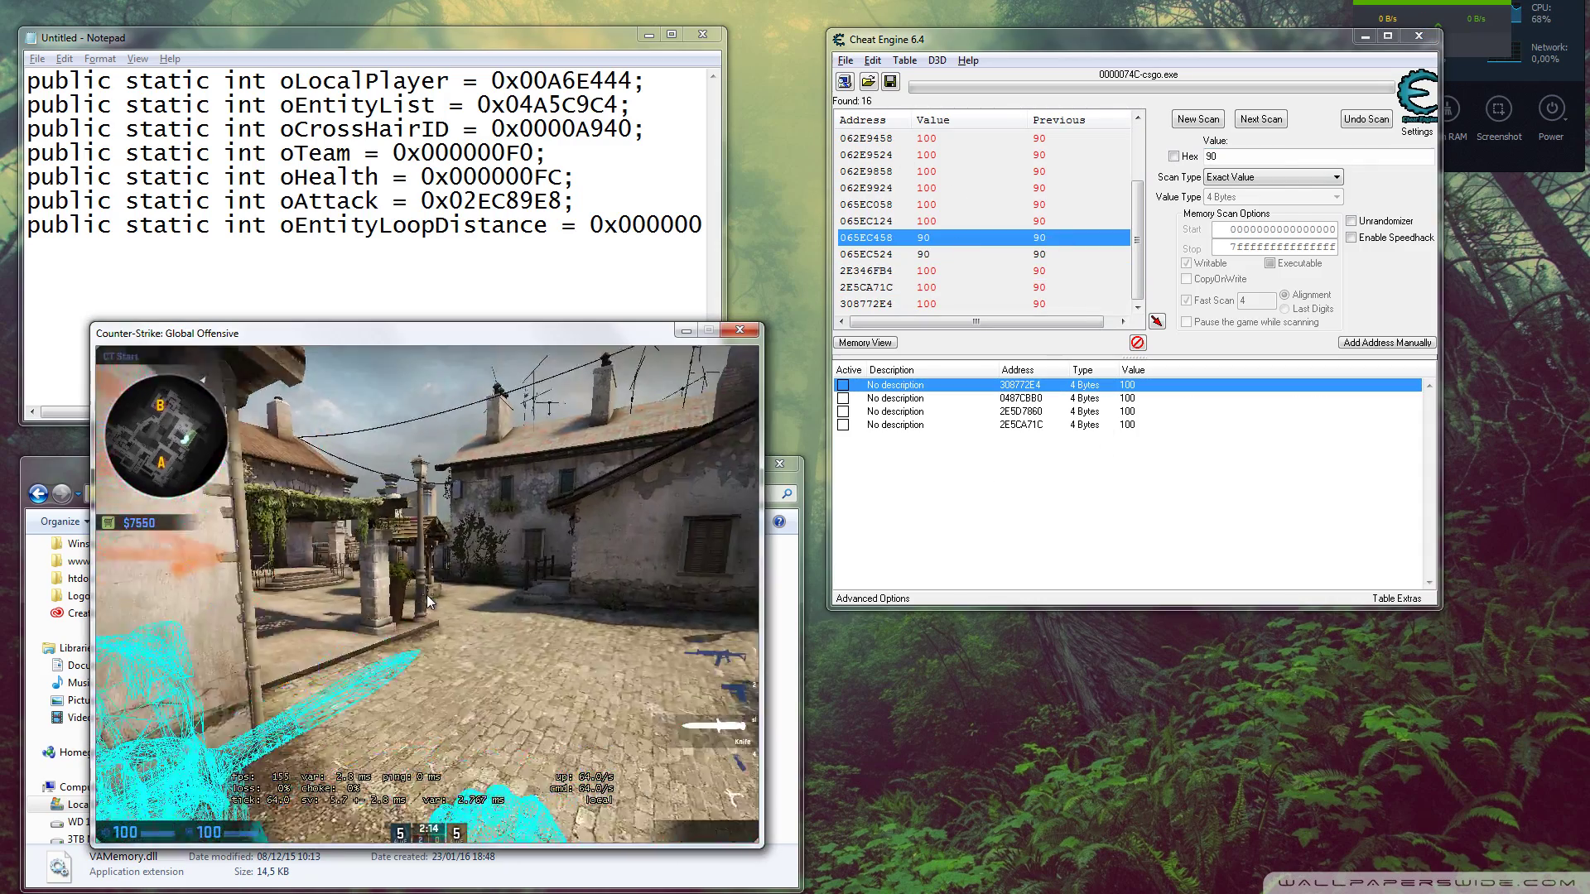
click(924, 172)
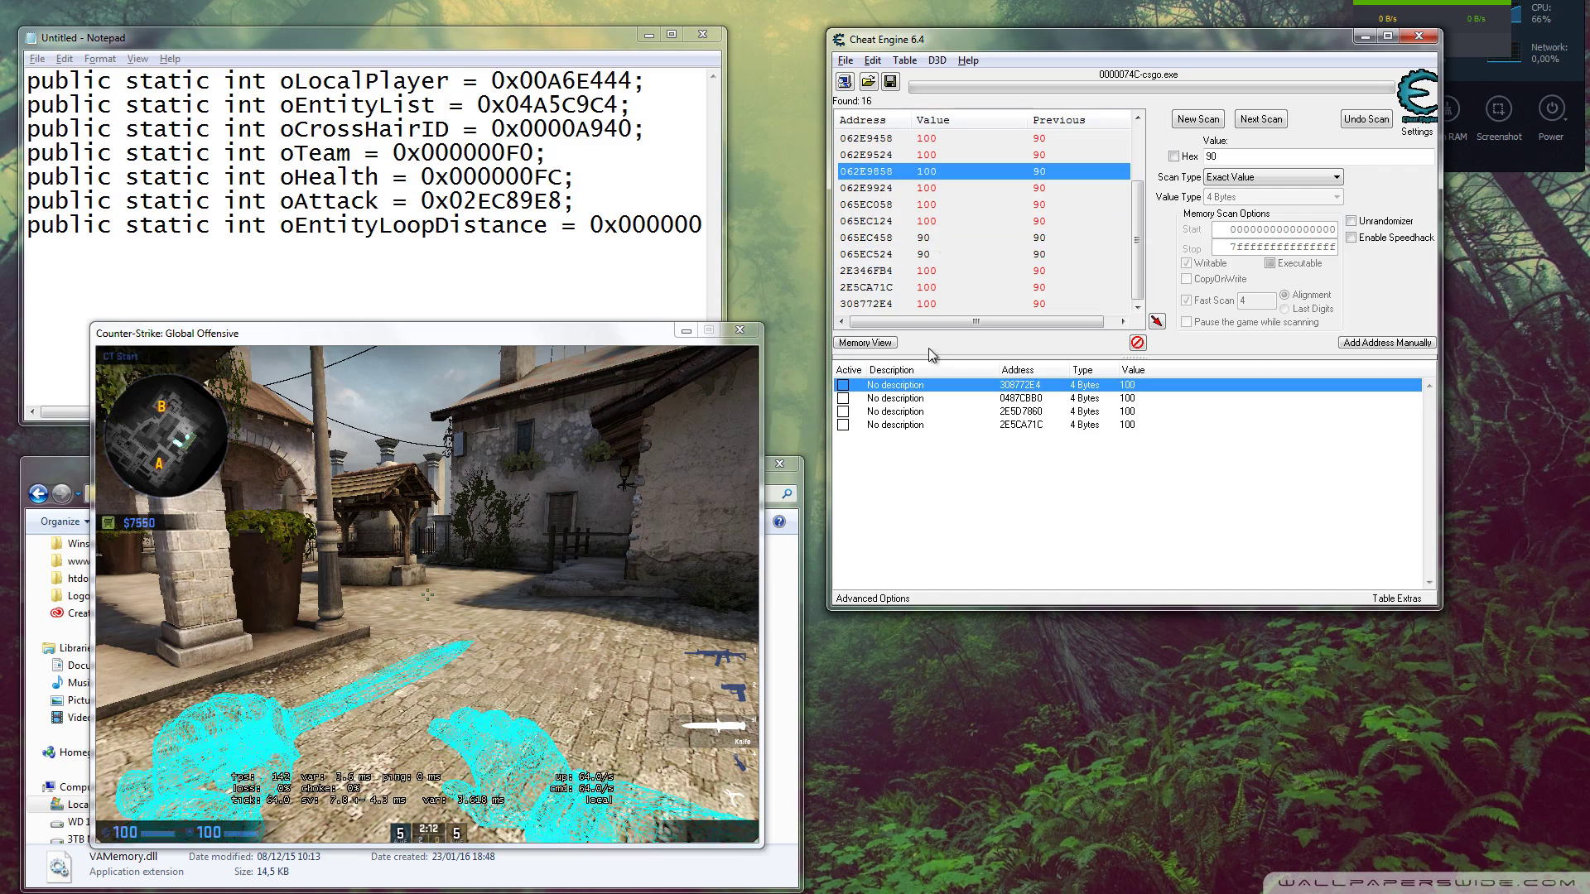
key(Home)
Return to the match, draw the pistol and run from CT Start past the Truck area
click(646, 414)
key(w)
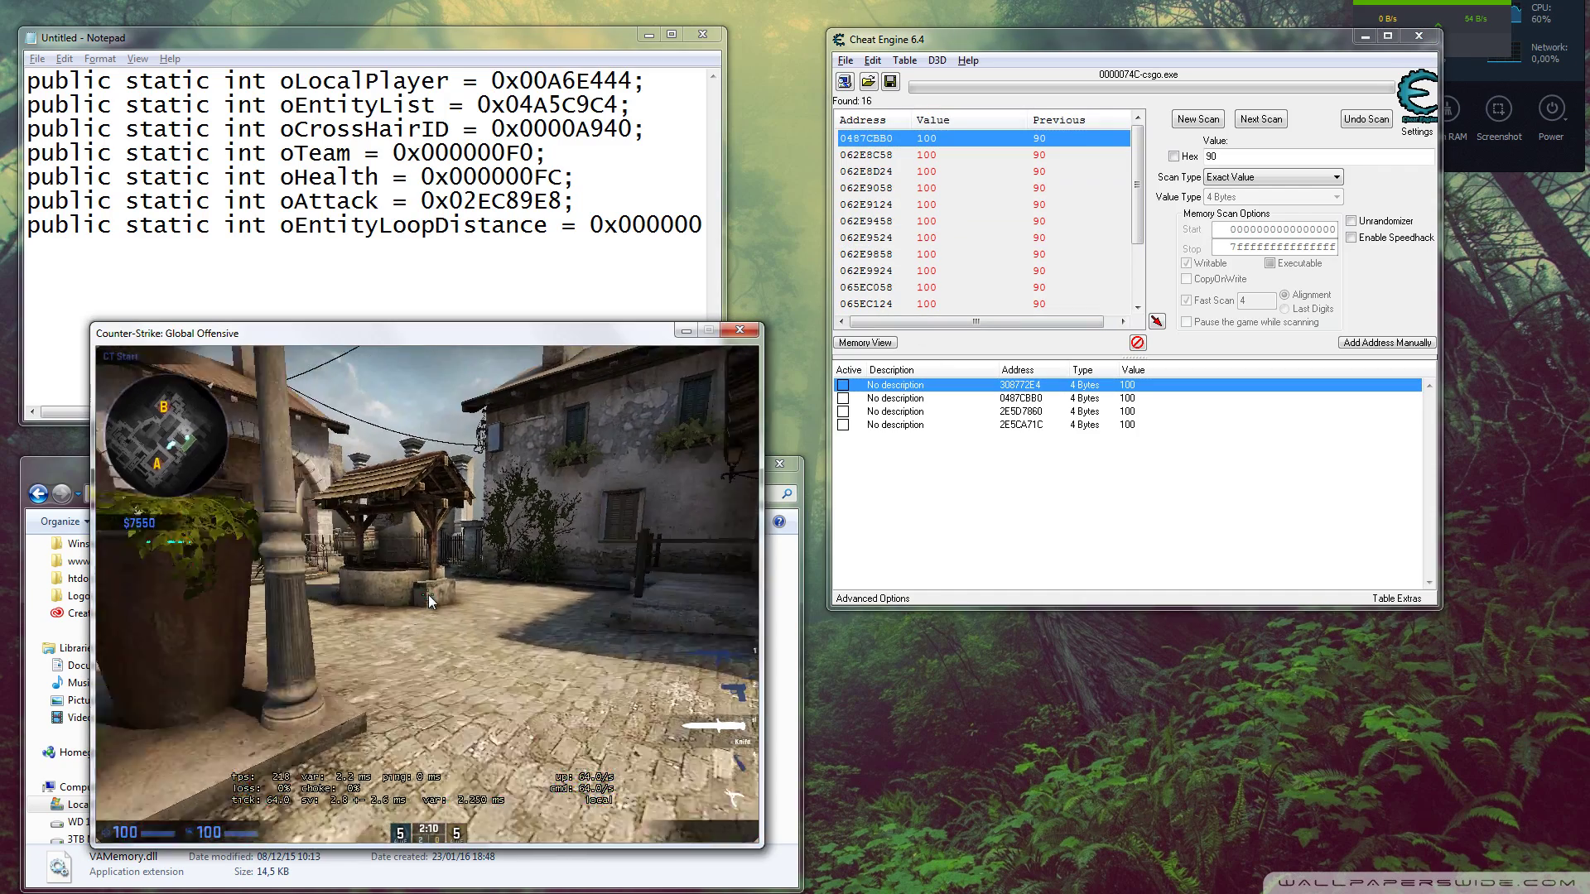
key(2)
key(w)
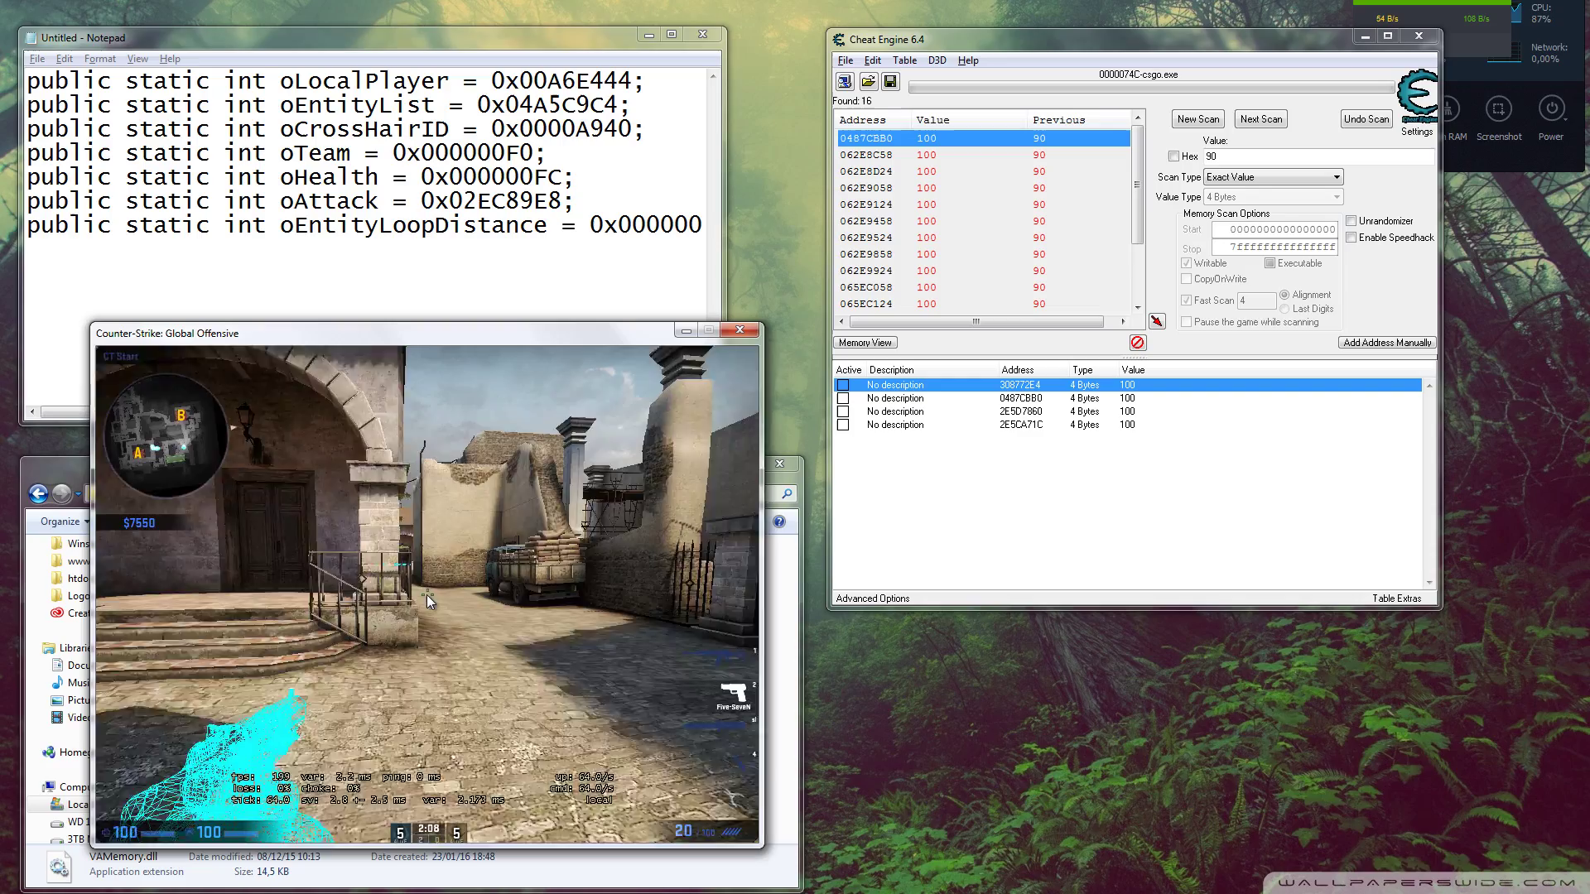
key(w)
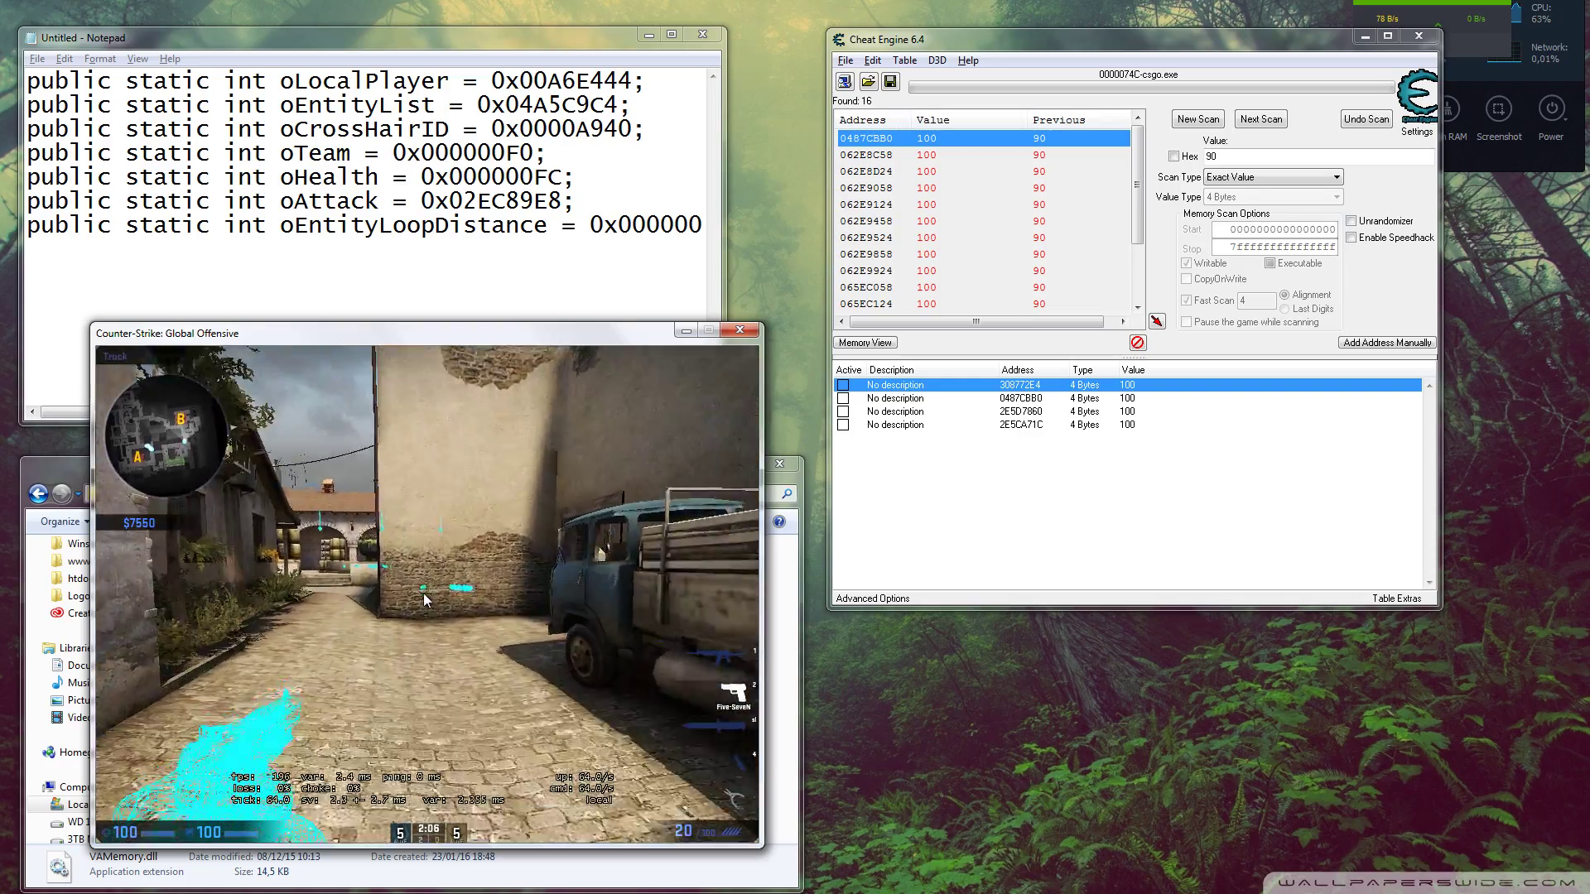
key(w)
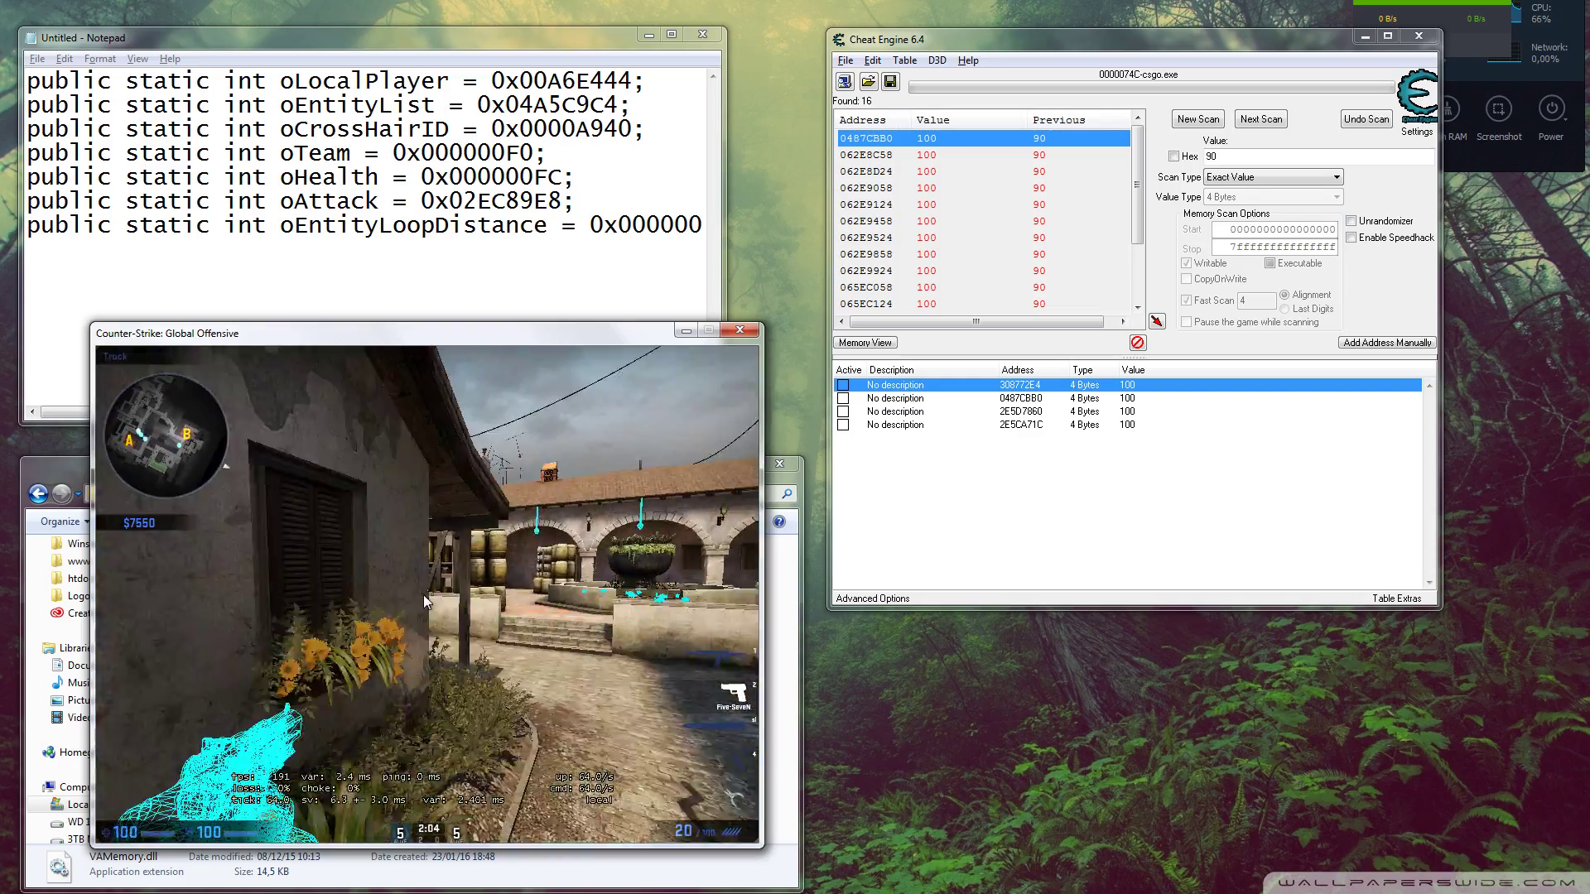
Run with the knife through Bombsite B into Banana and switch back to the pistol
key(3)
key(w)
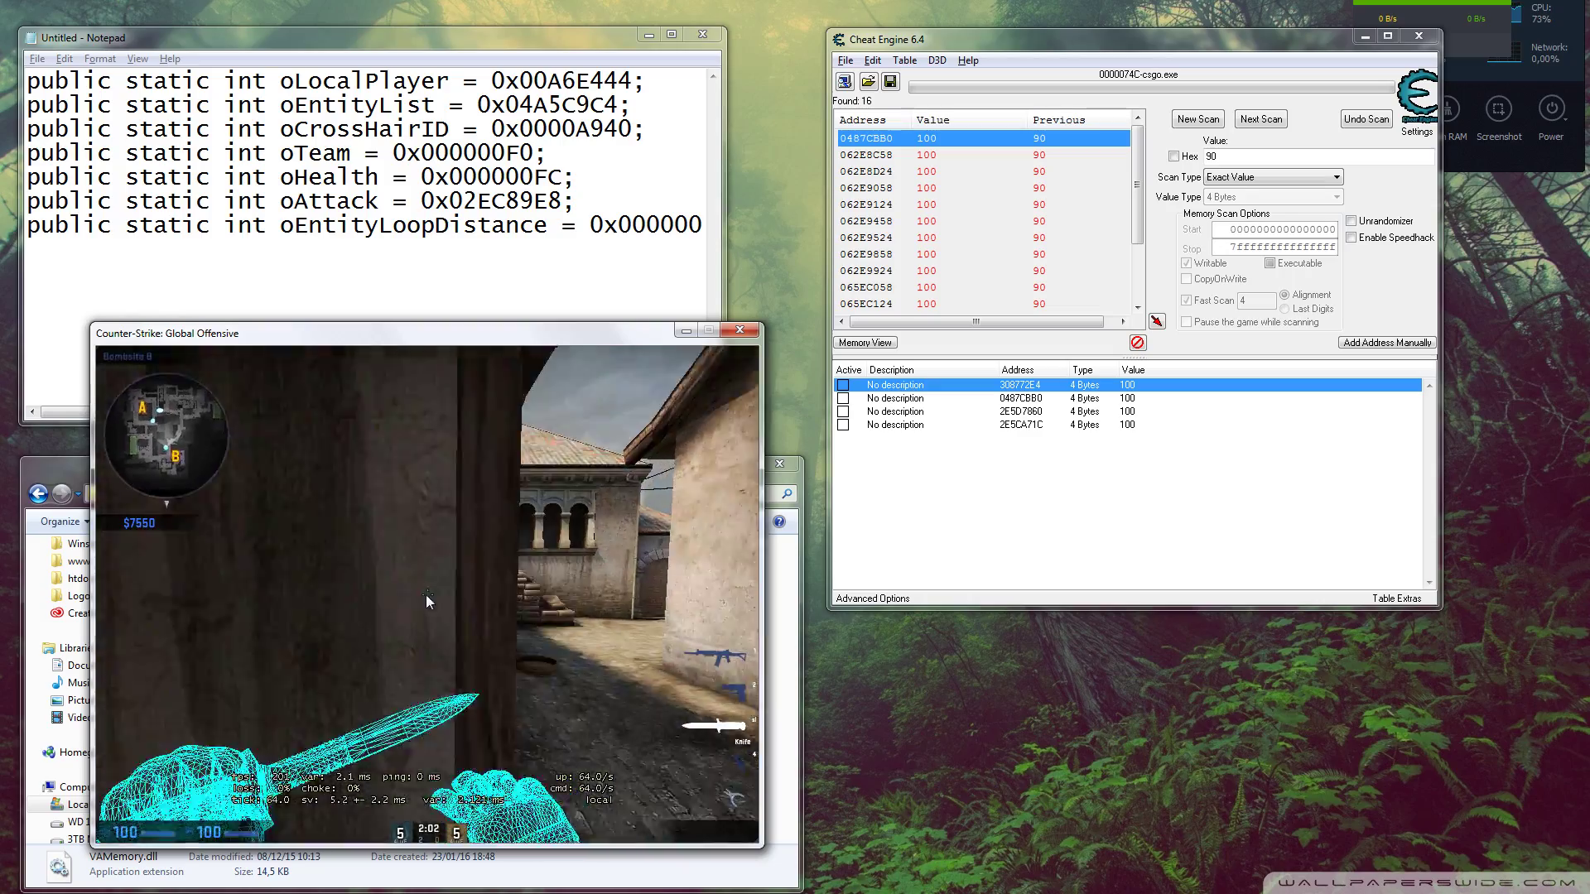
key(w)
key(2)
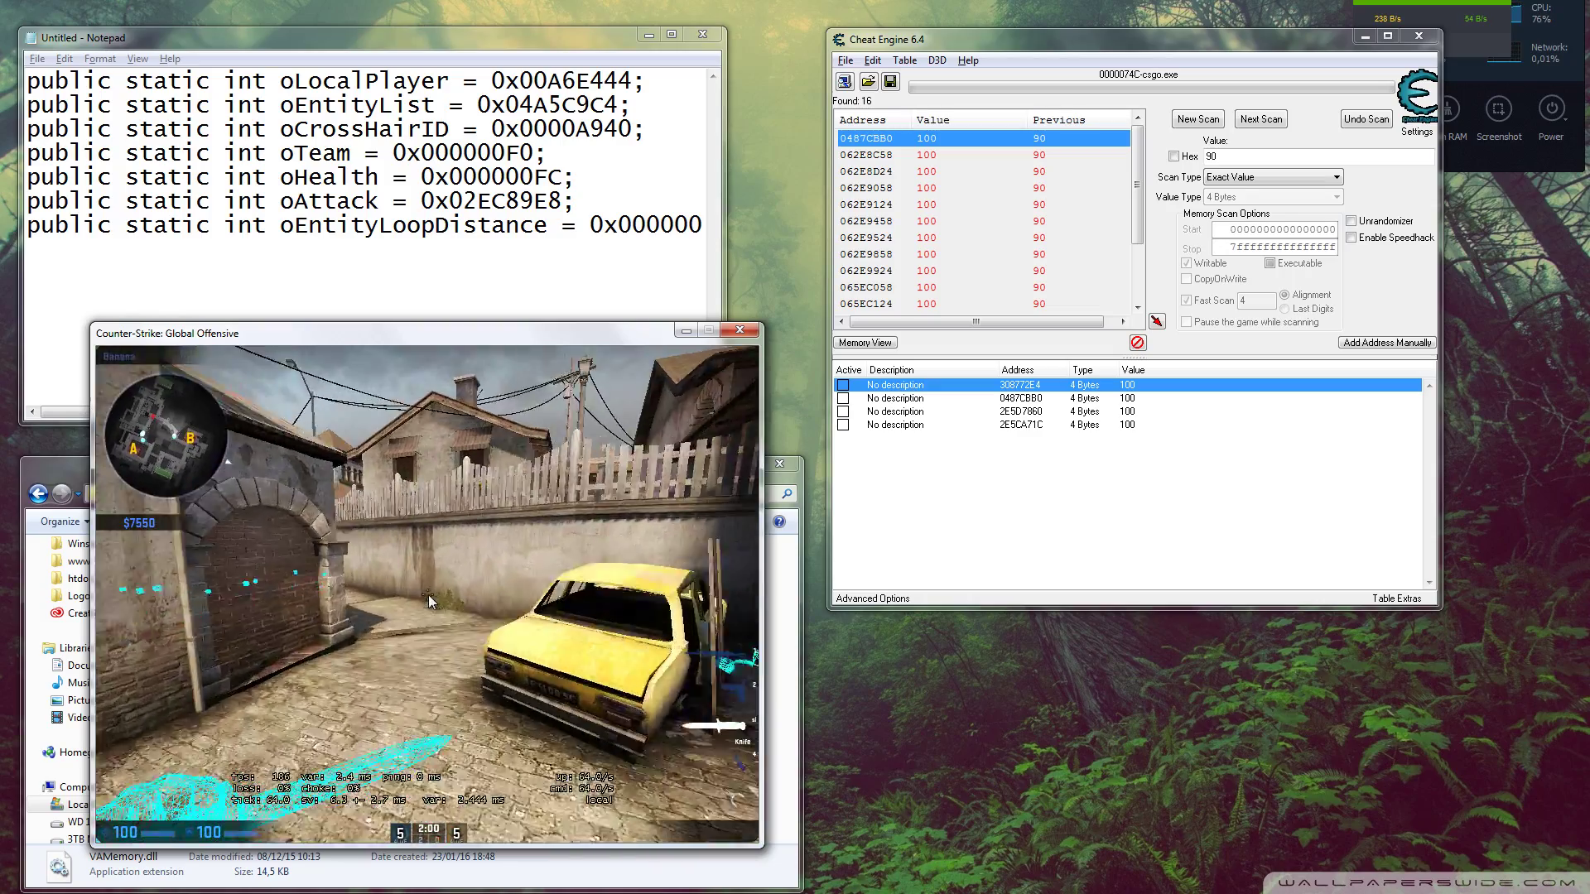
key(w)
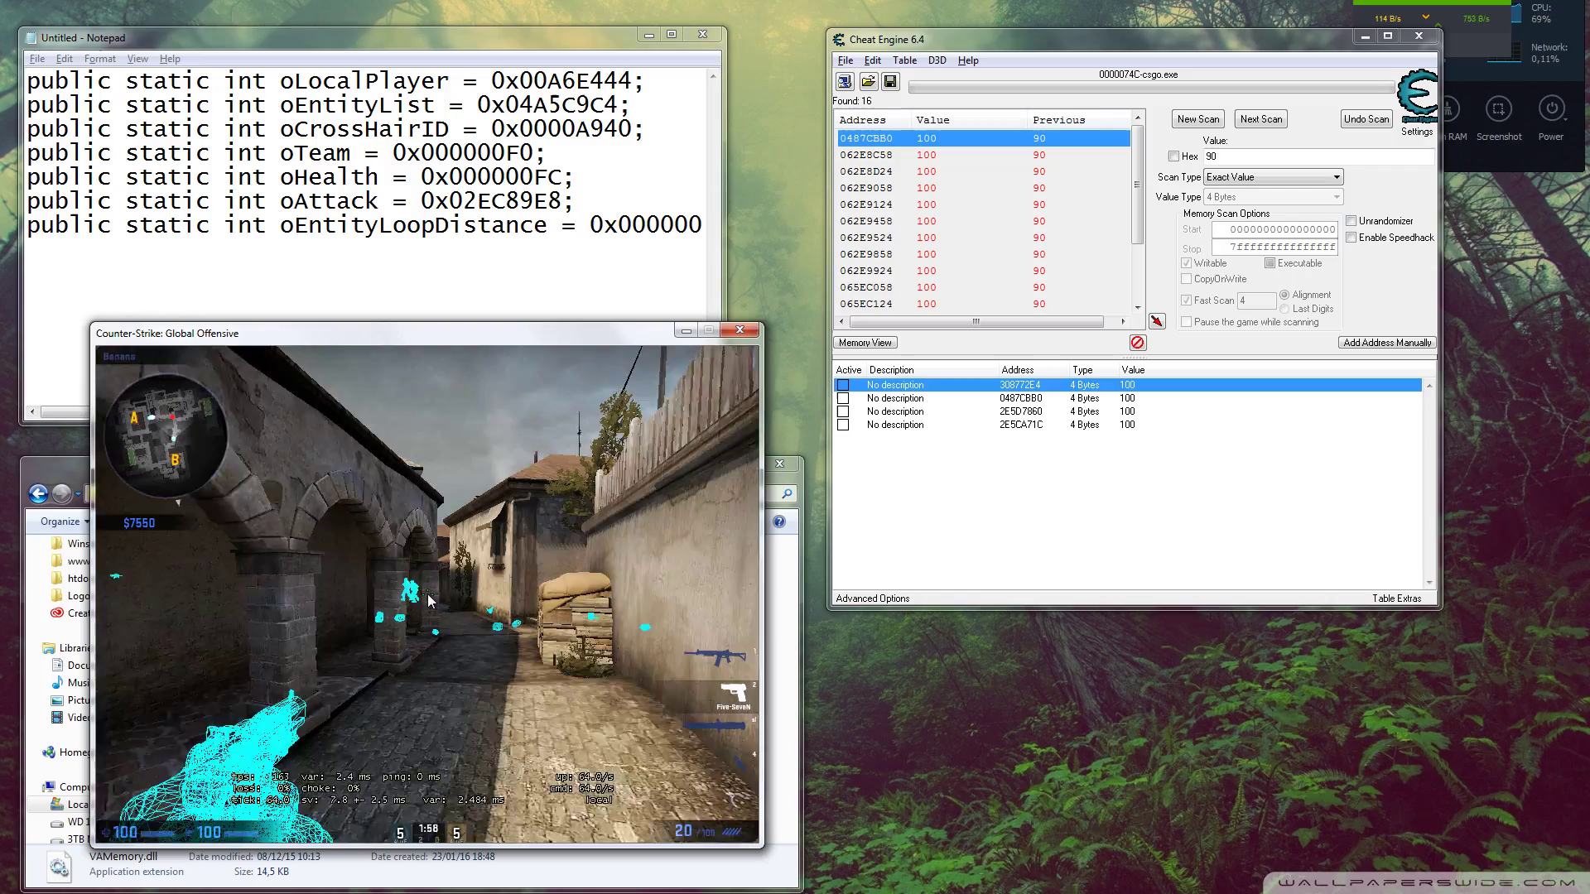
Shoot the enemy bot in Banana with the Five-SeveN and reload the pistol
click(427, 602)
click(428, 601)
click(428, 601)
click(427, 602)
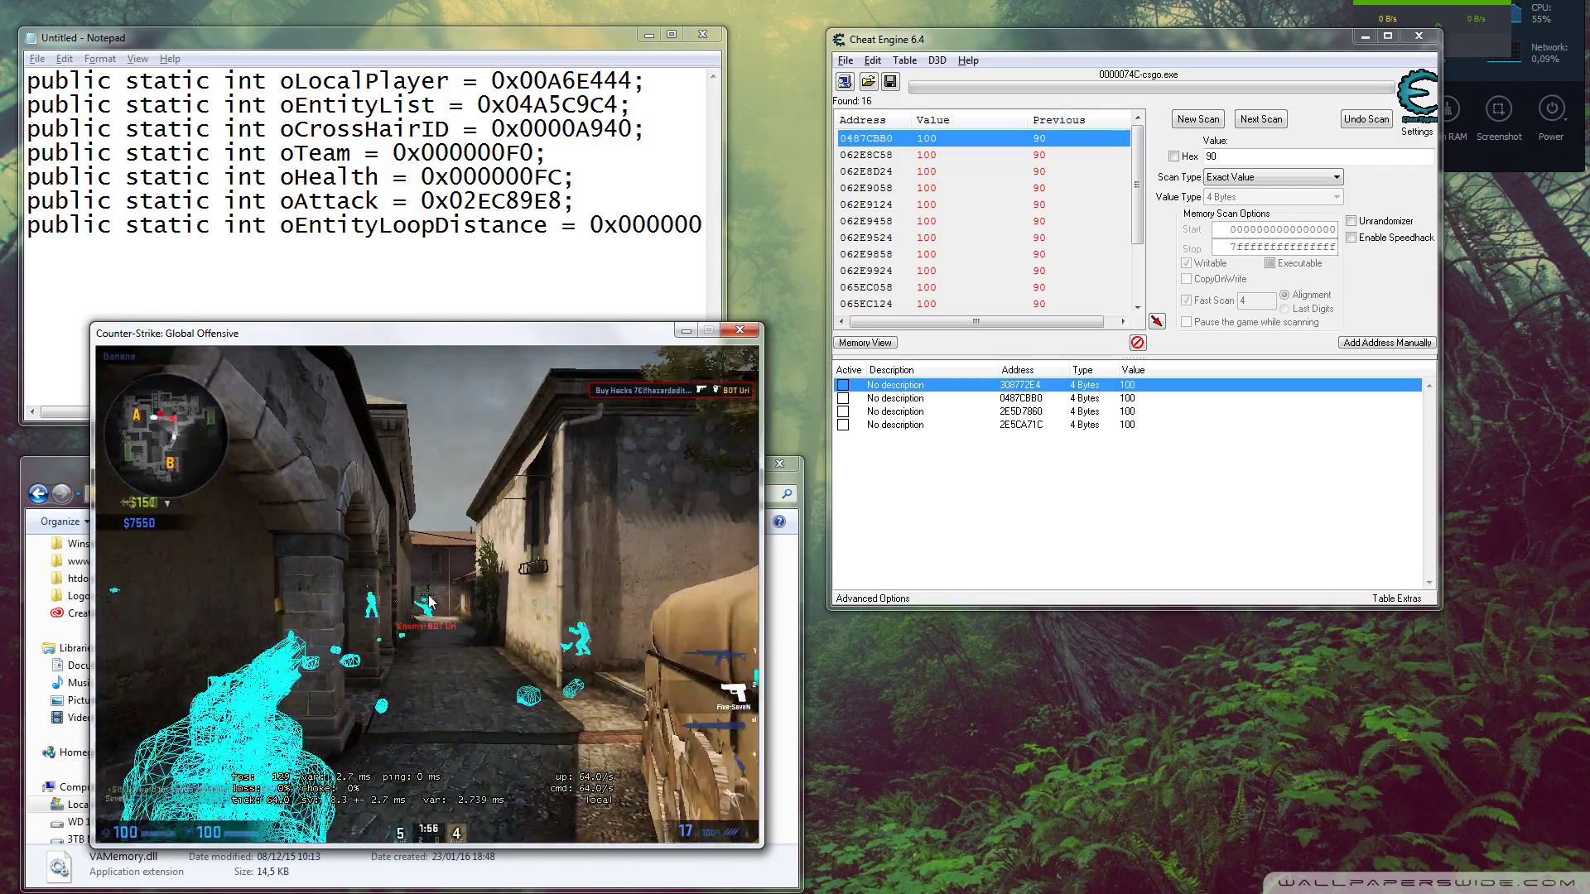
key(w)
key(r)
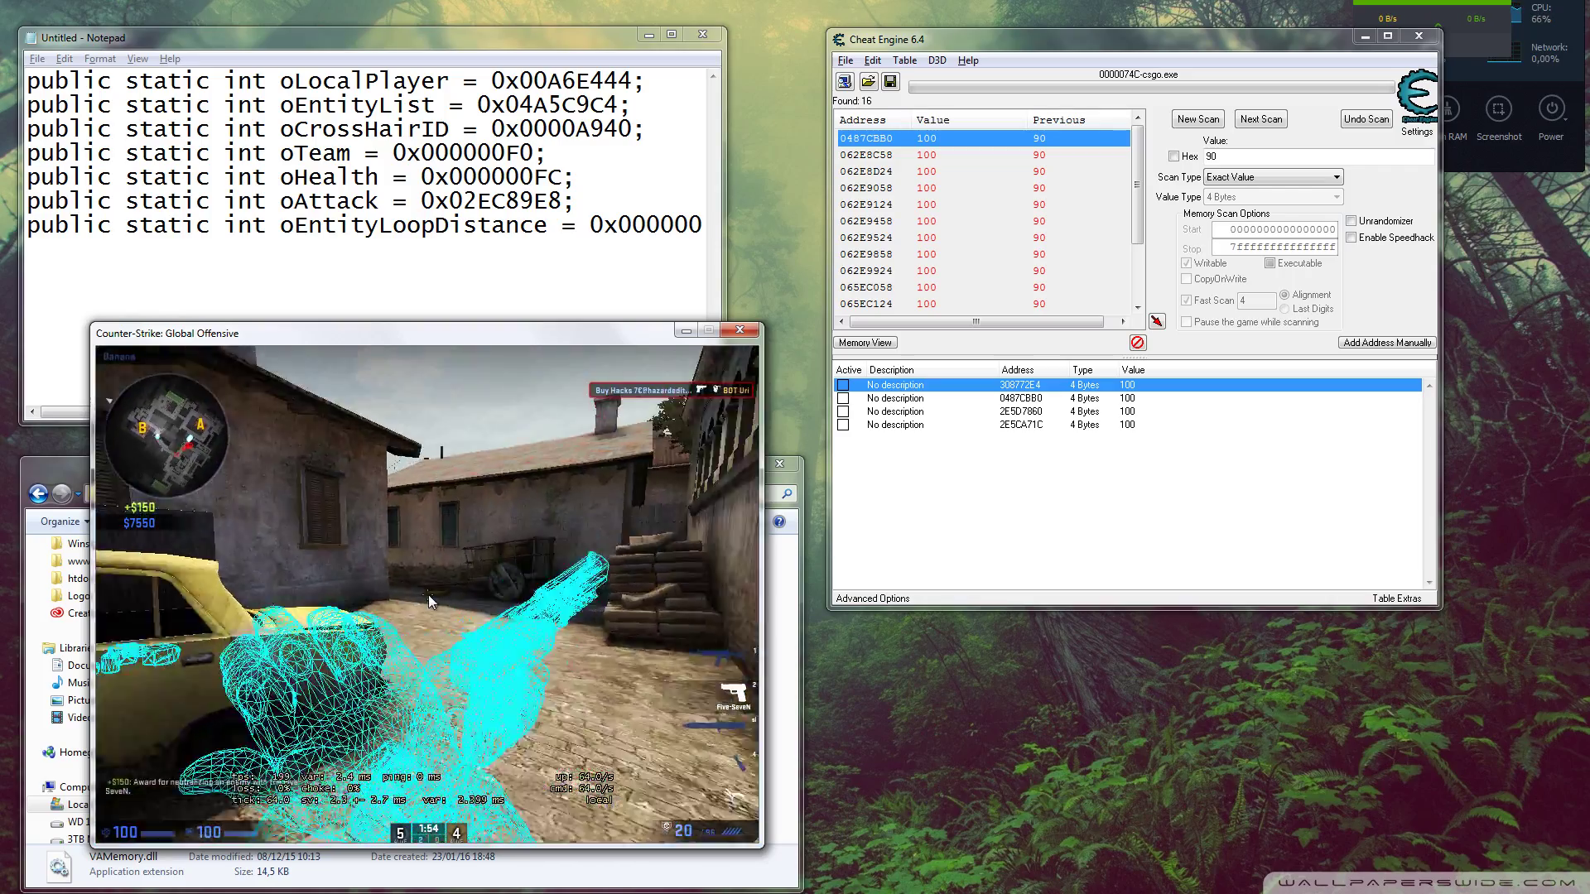
Take out the knife and run back through Bombsite B and Truck to the CT Start walkway
key(3)
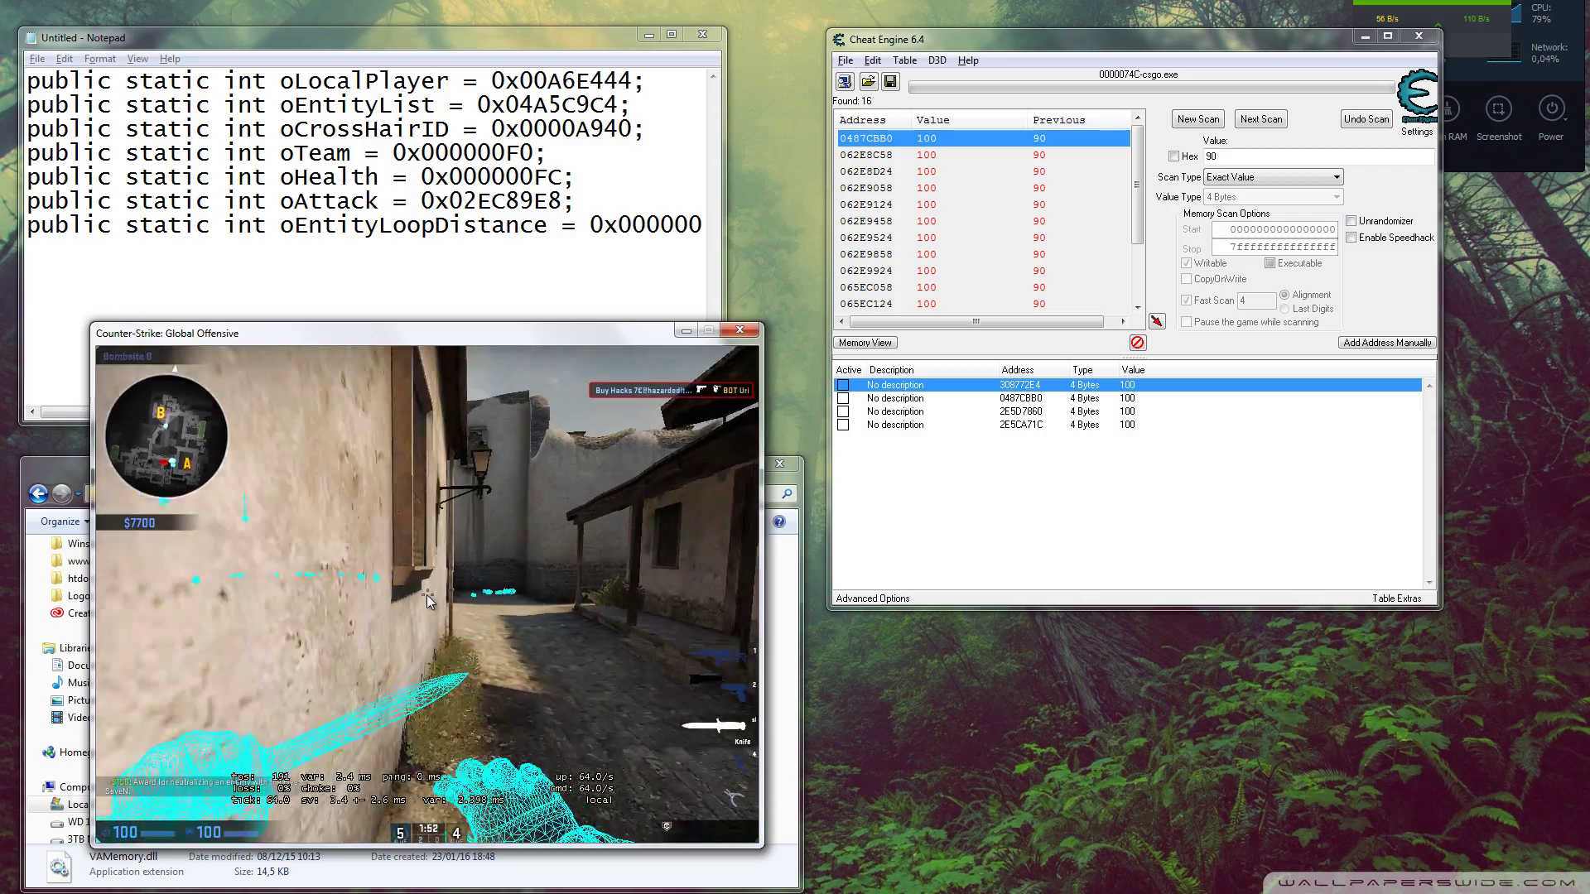
key(w)
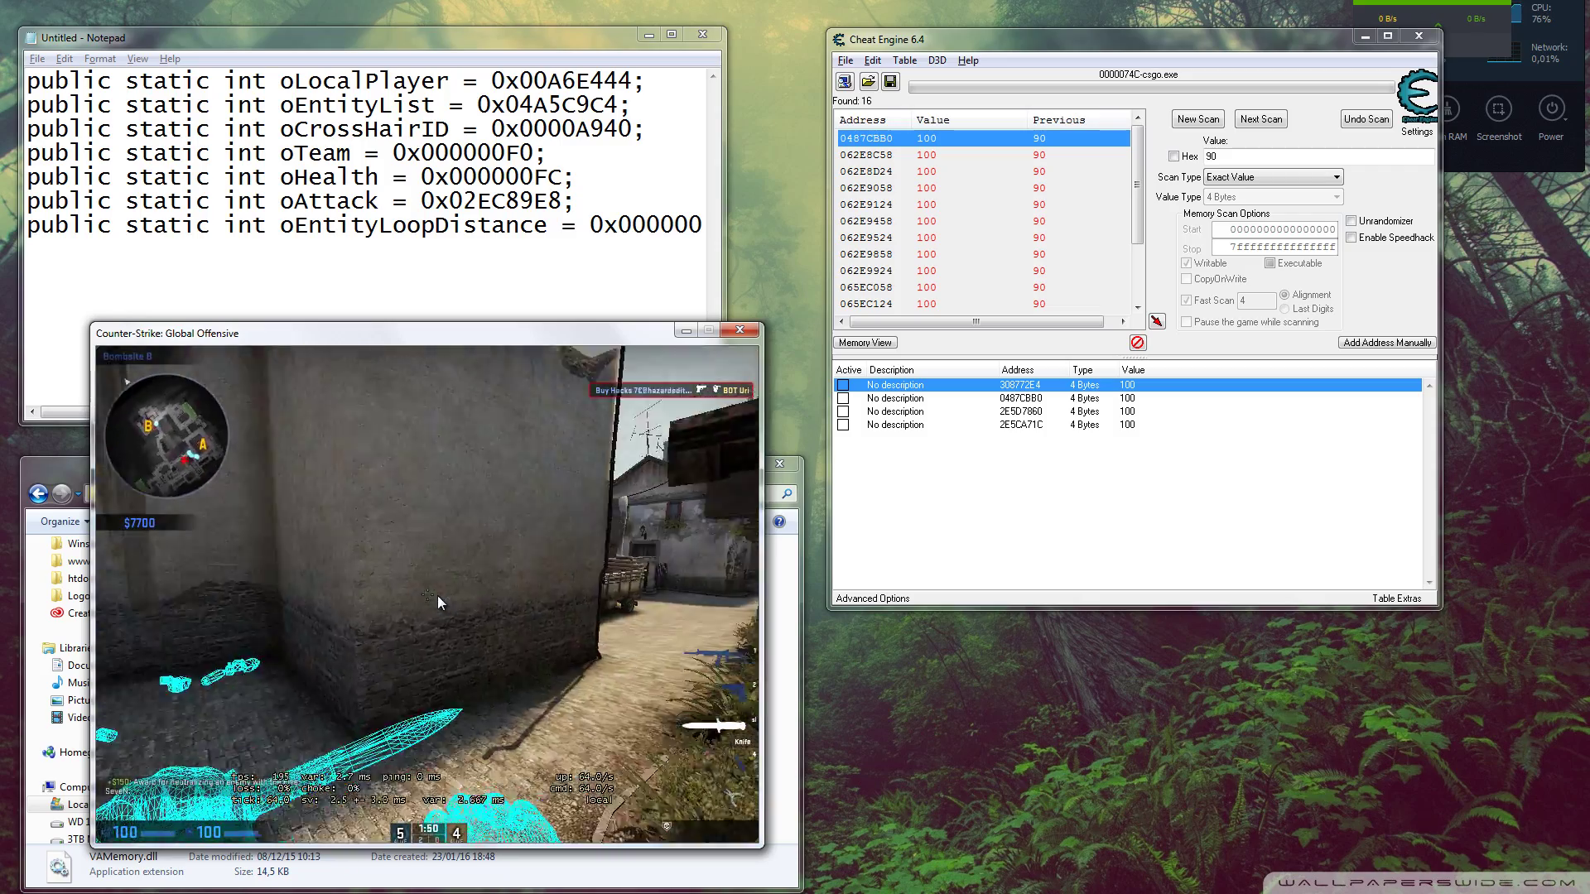
key(w)
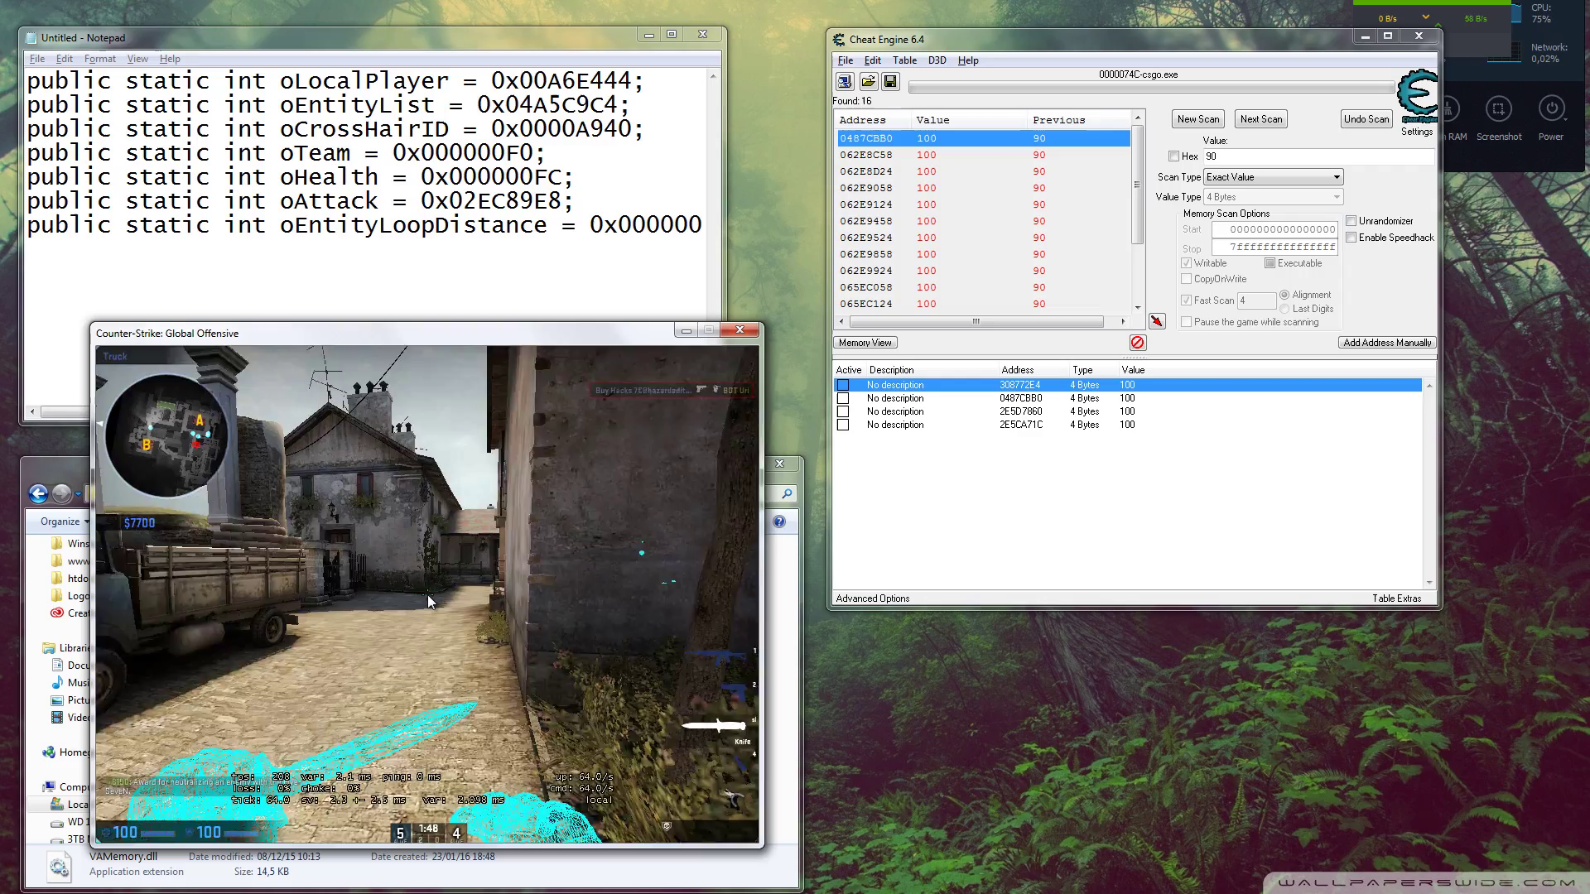
key(w)
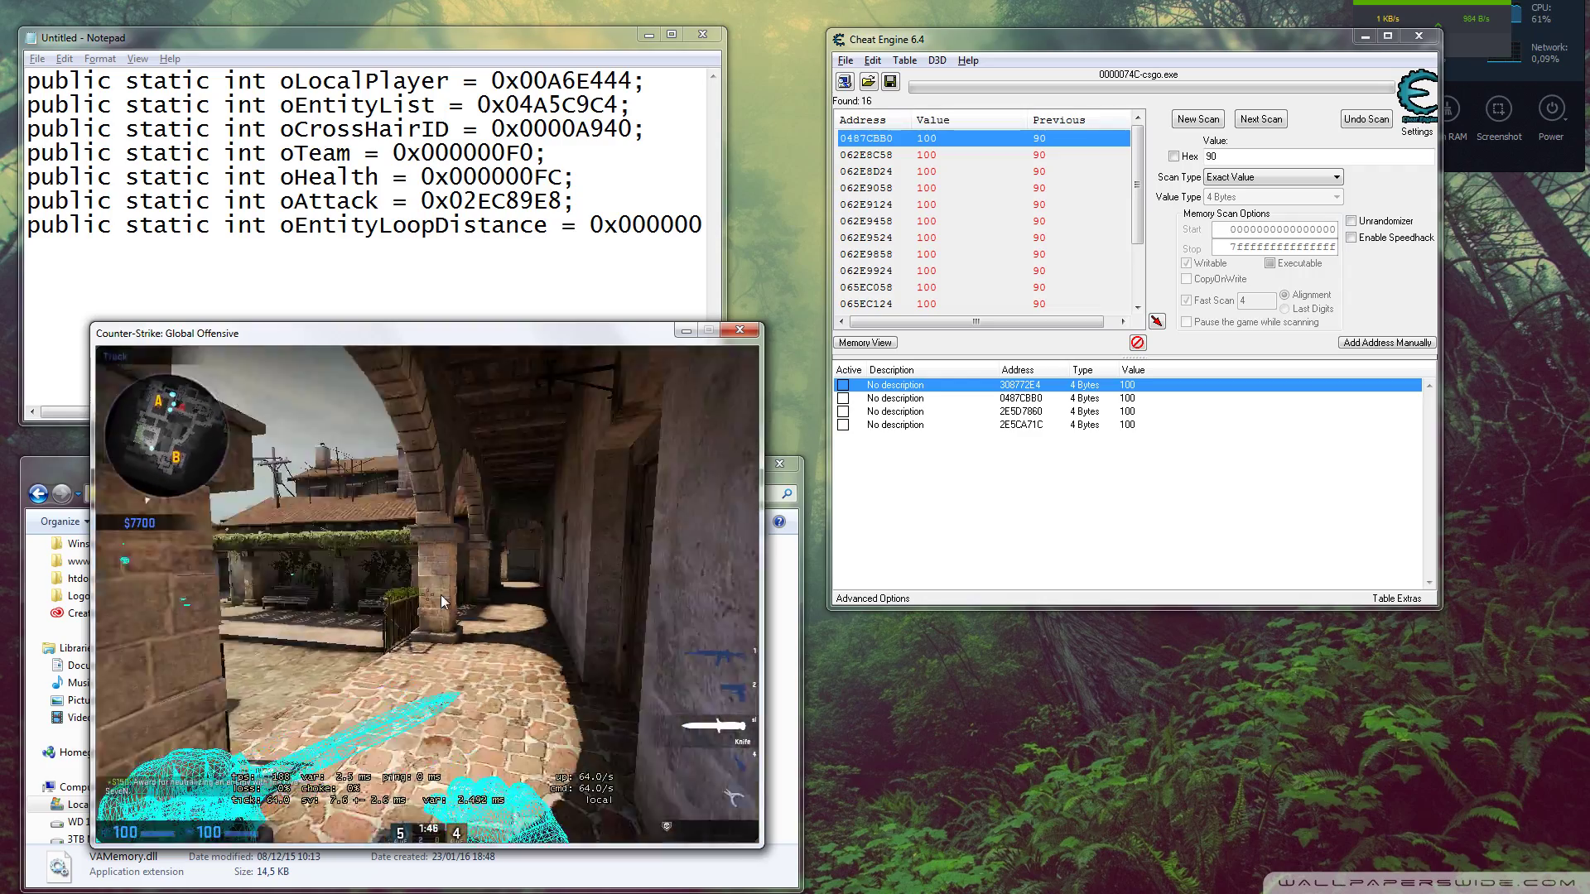
key(w)
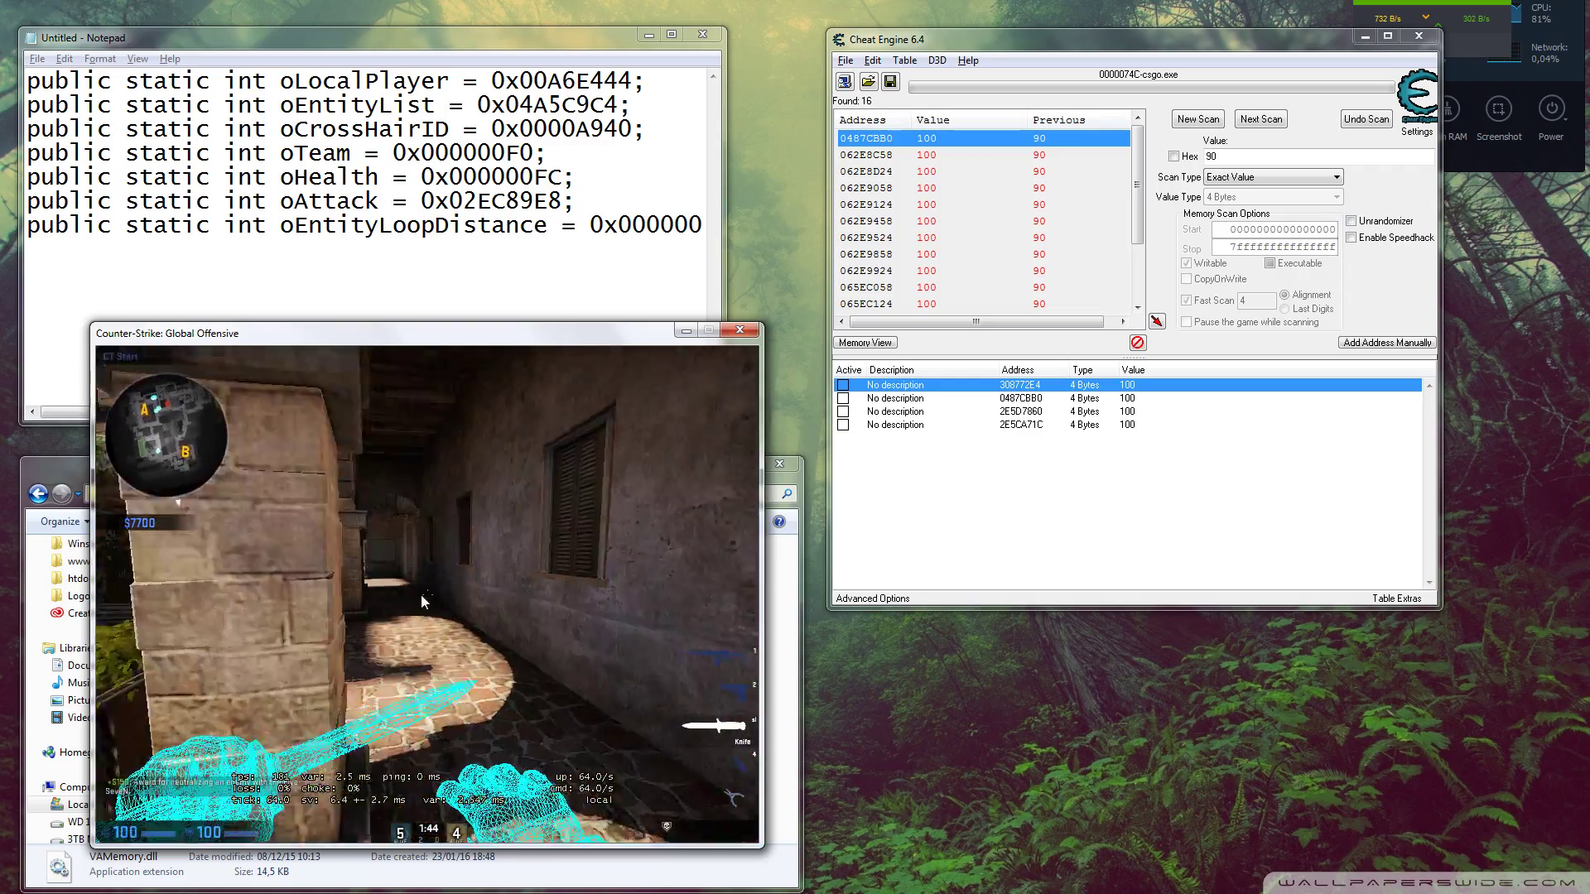
Move through the covered walkway at CT Start and into the courtyard, alternating between pistol and knife
key(w)
key(2)
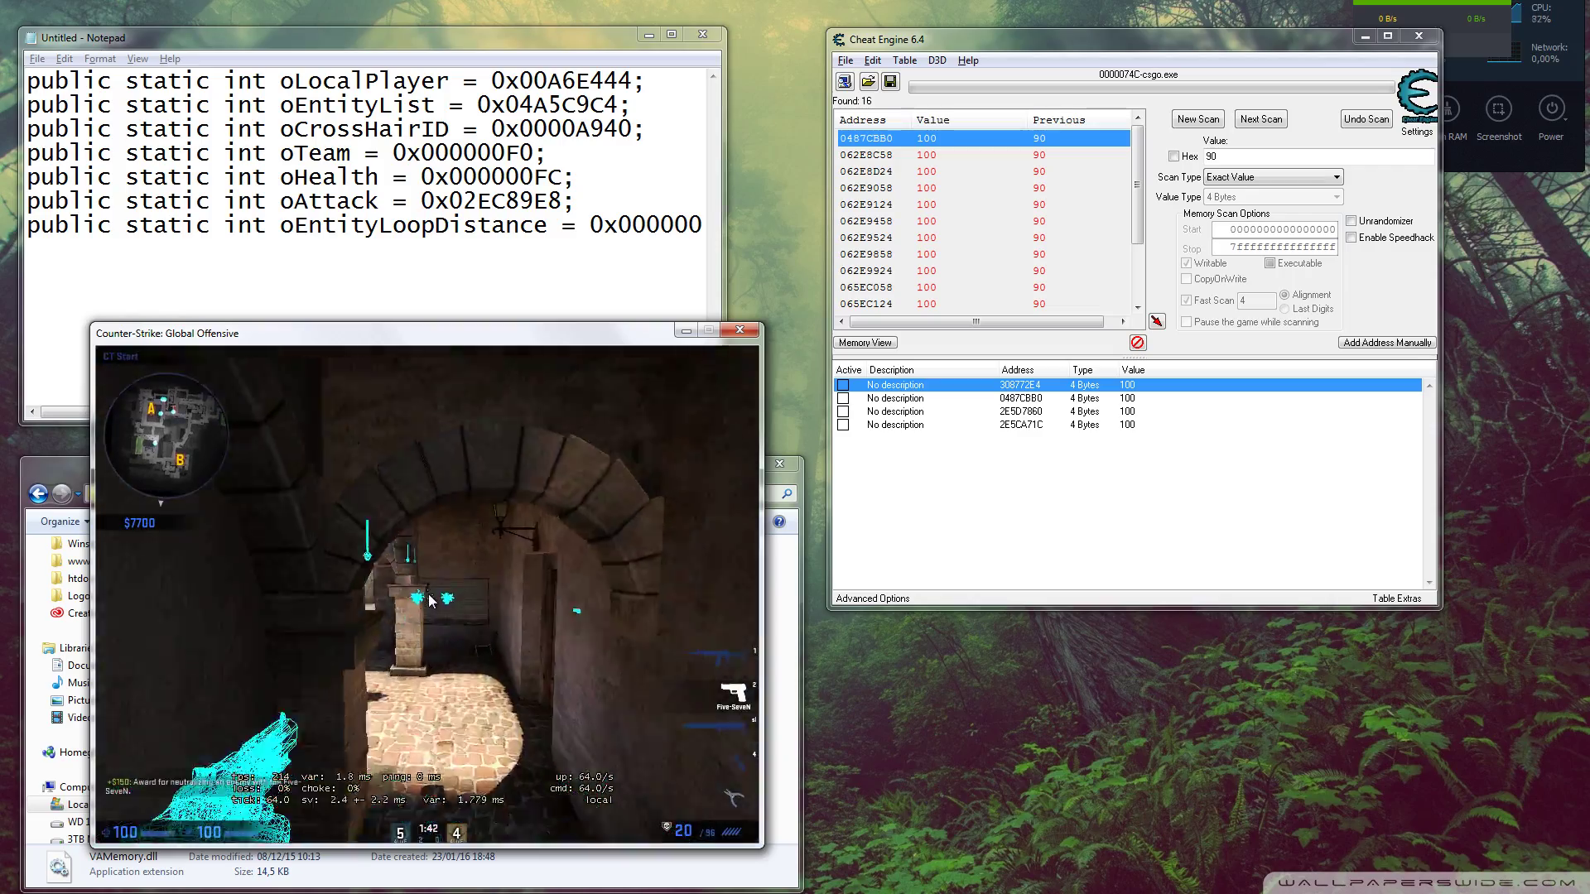
key(w)
key(3)
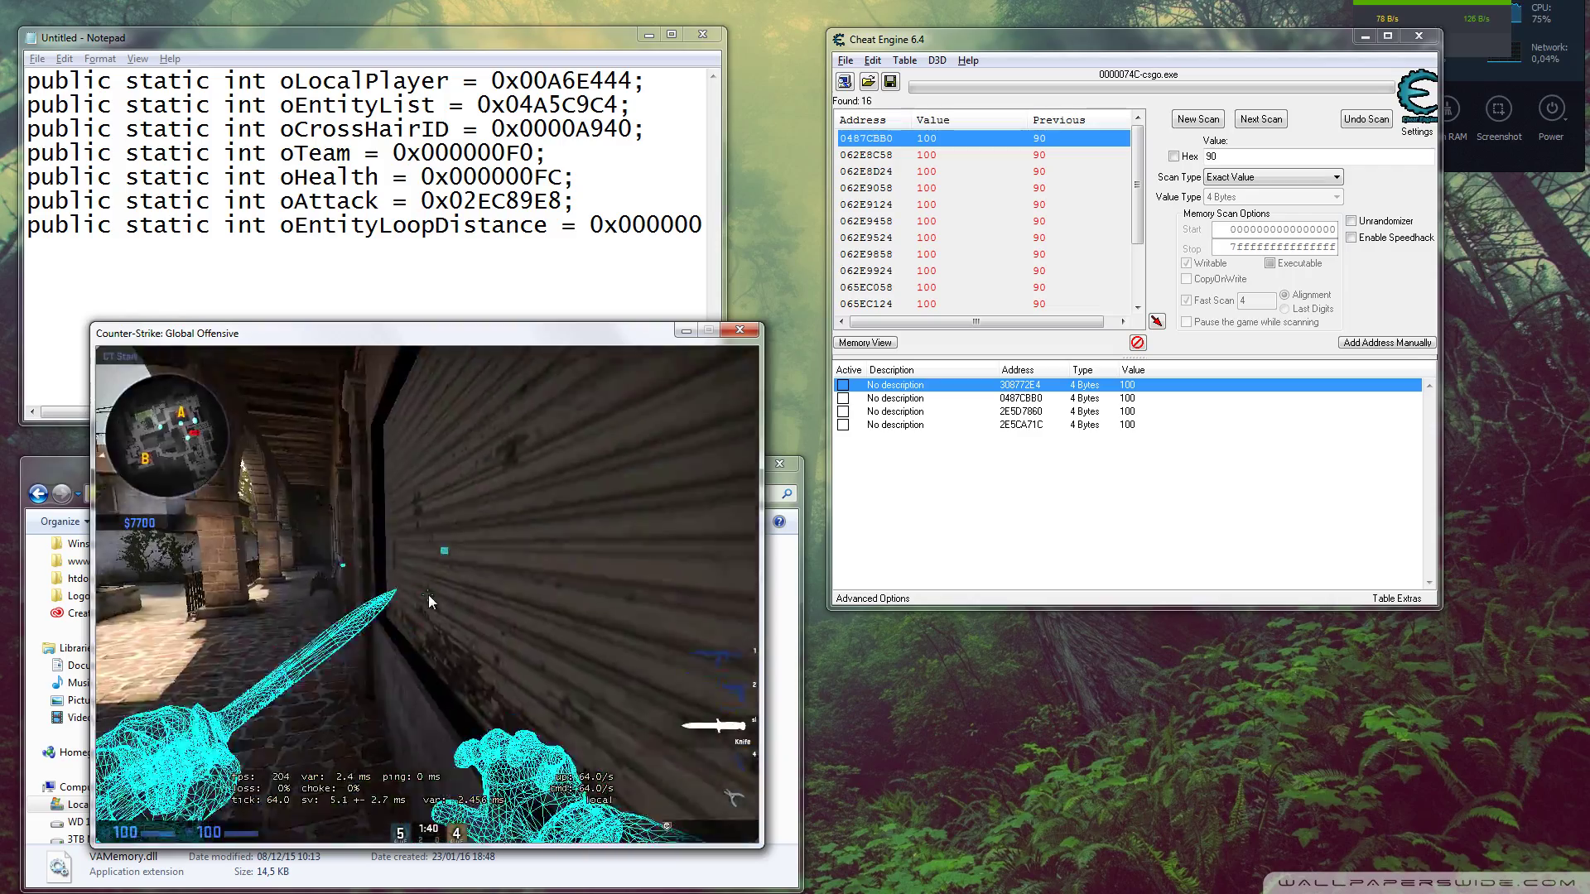
key(w)
key(2)
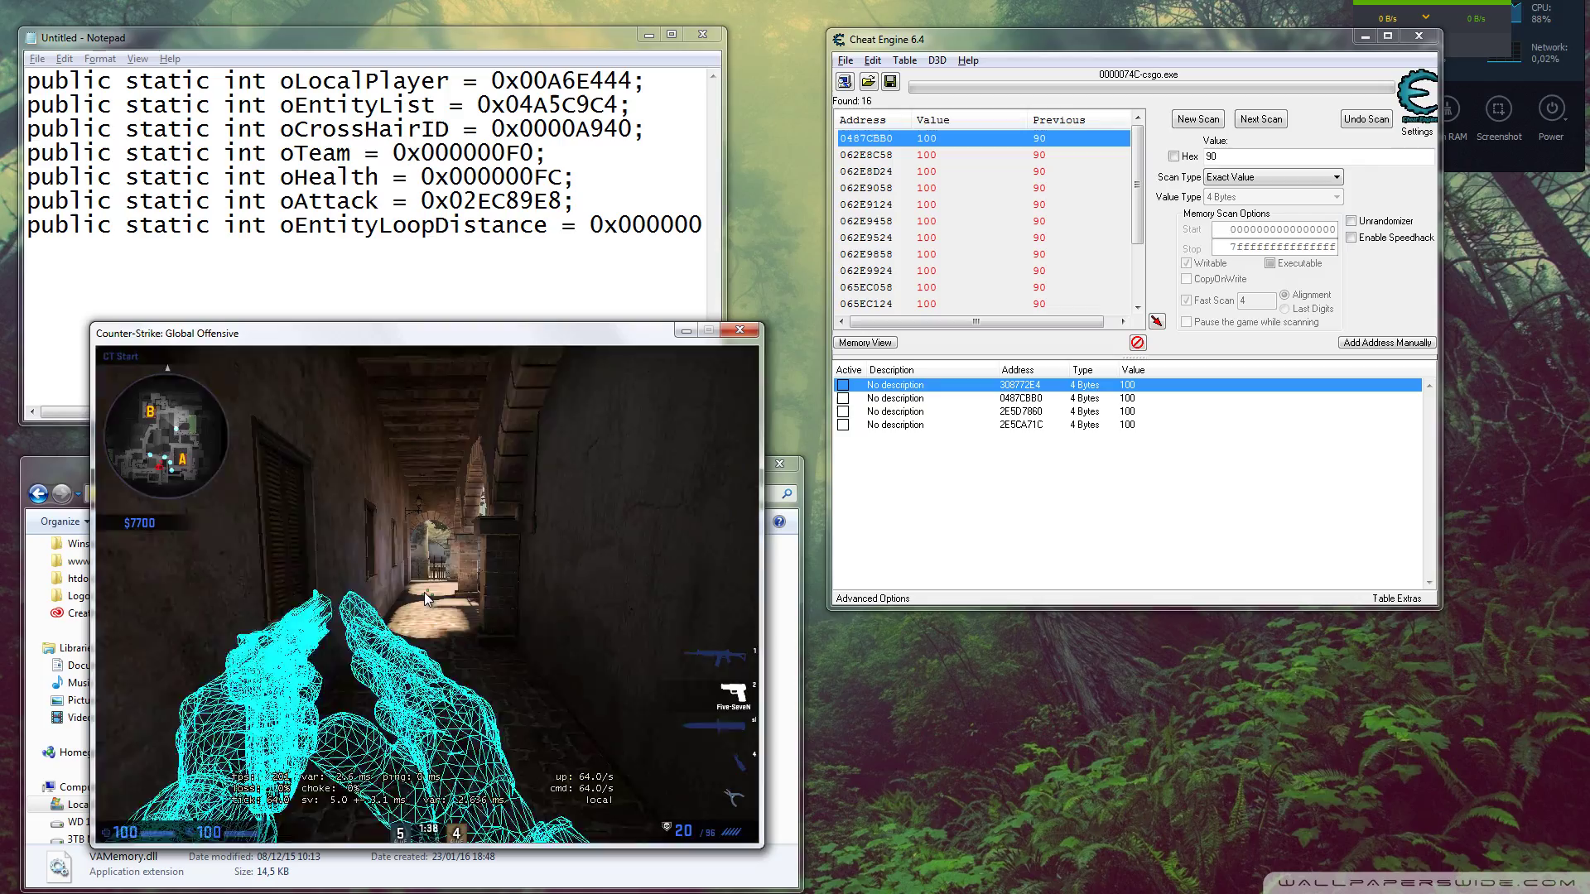
key(w)
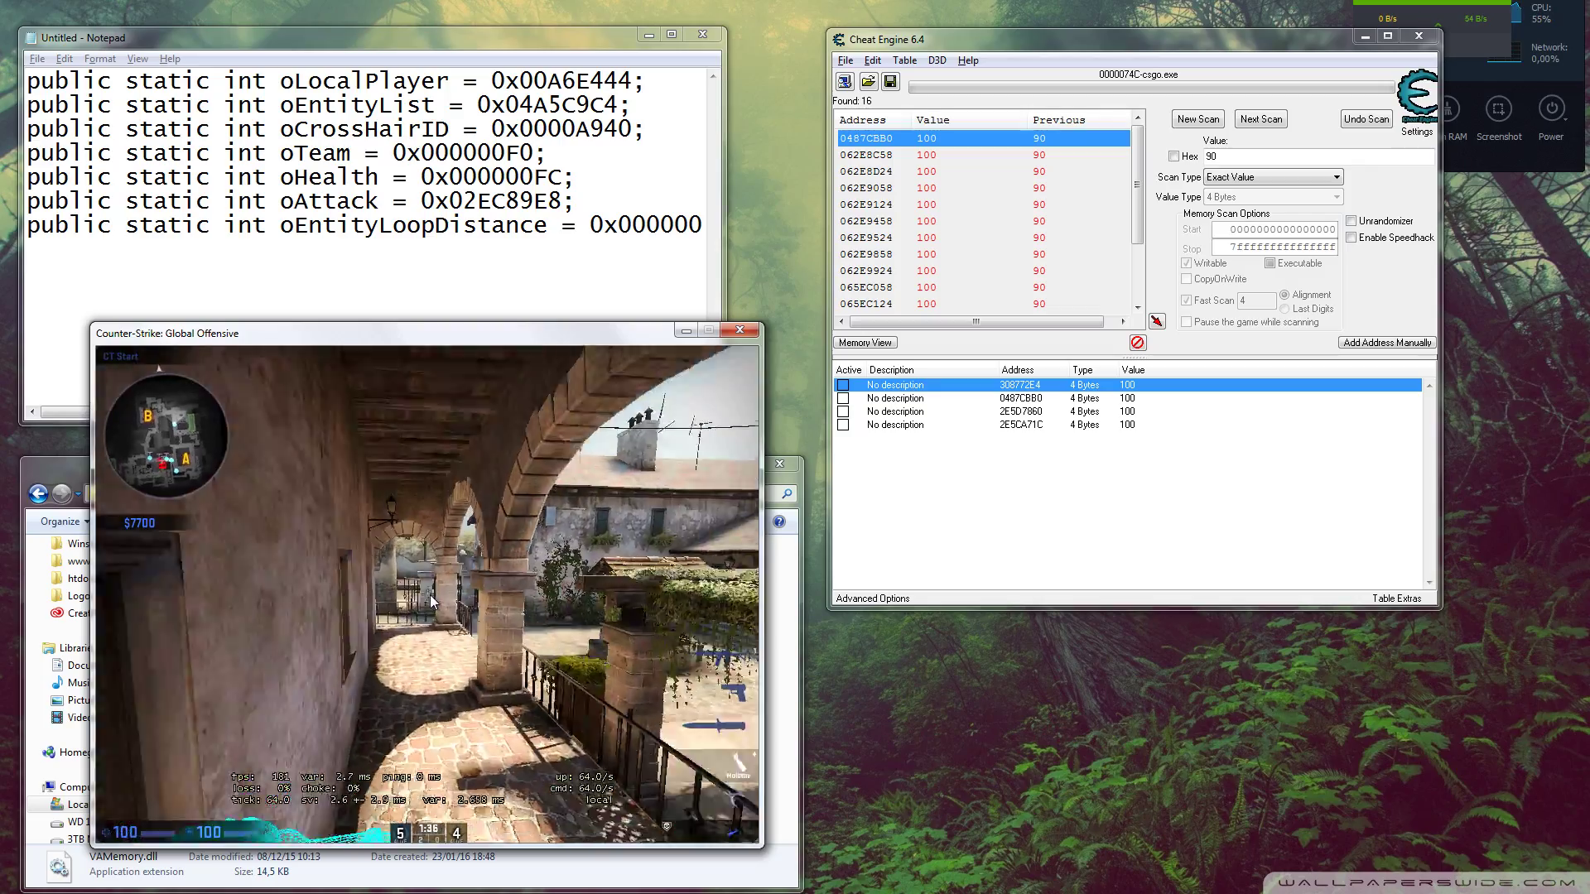
key(w)
key(3)
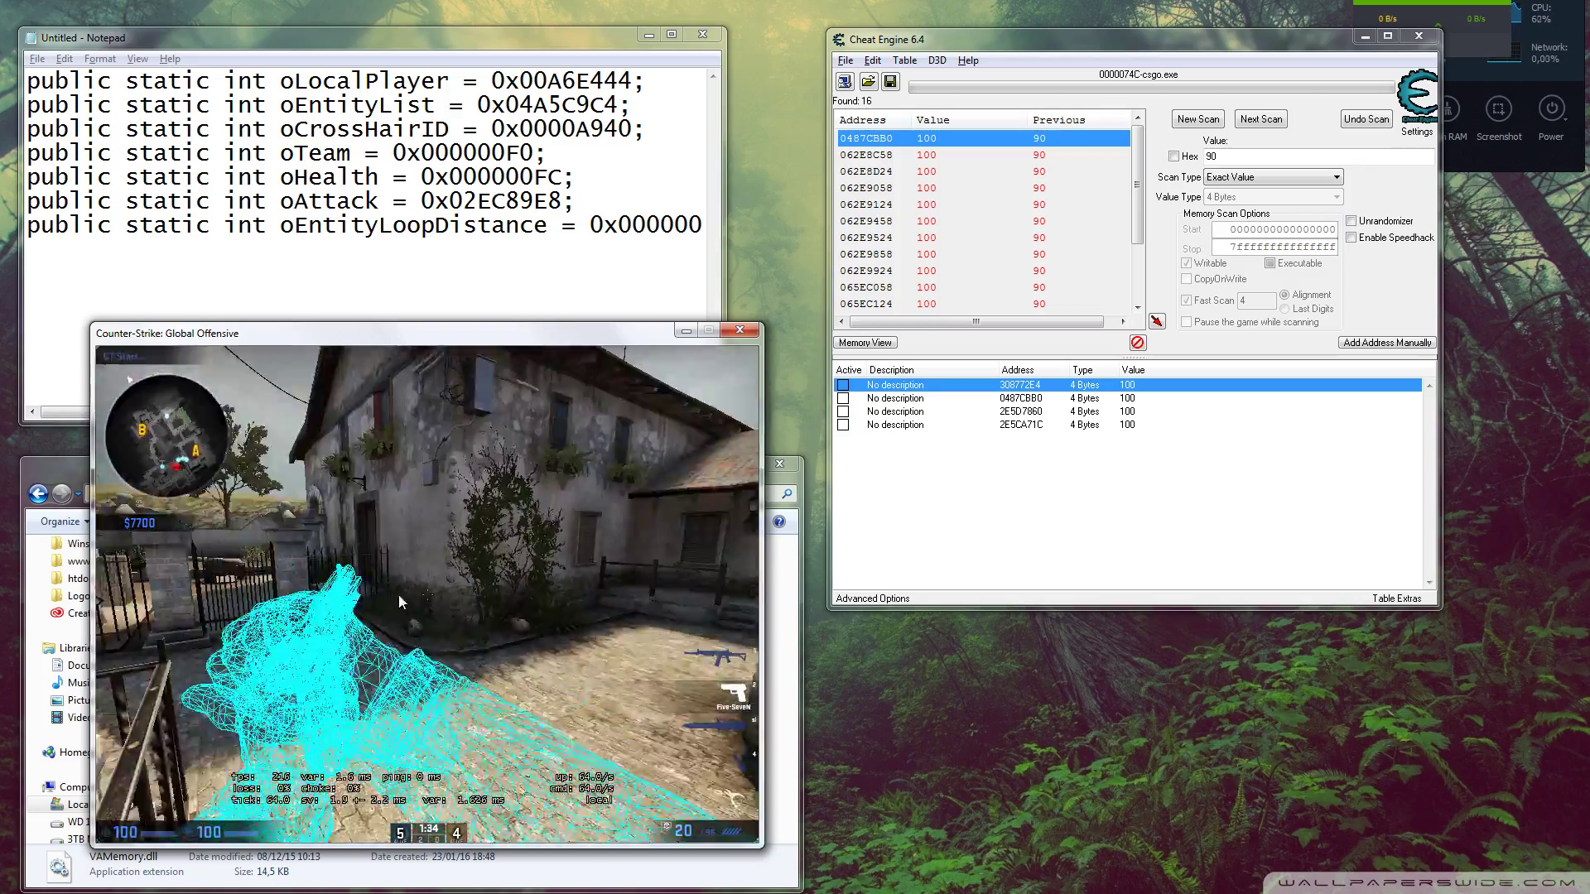
Run to the Truck area, shoot the enemy bot there with the pistol and reload
key(w)
key(2)
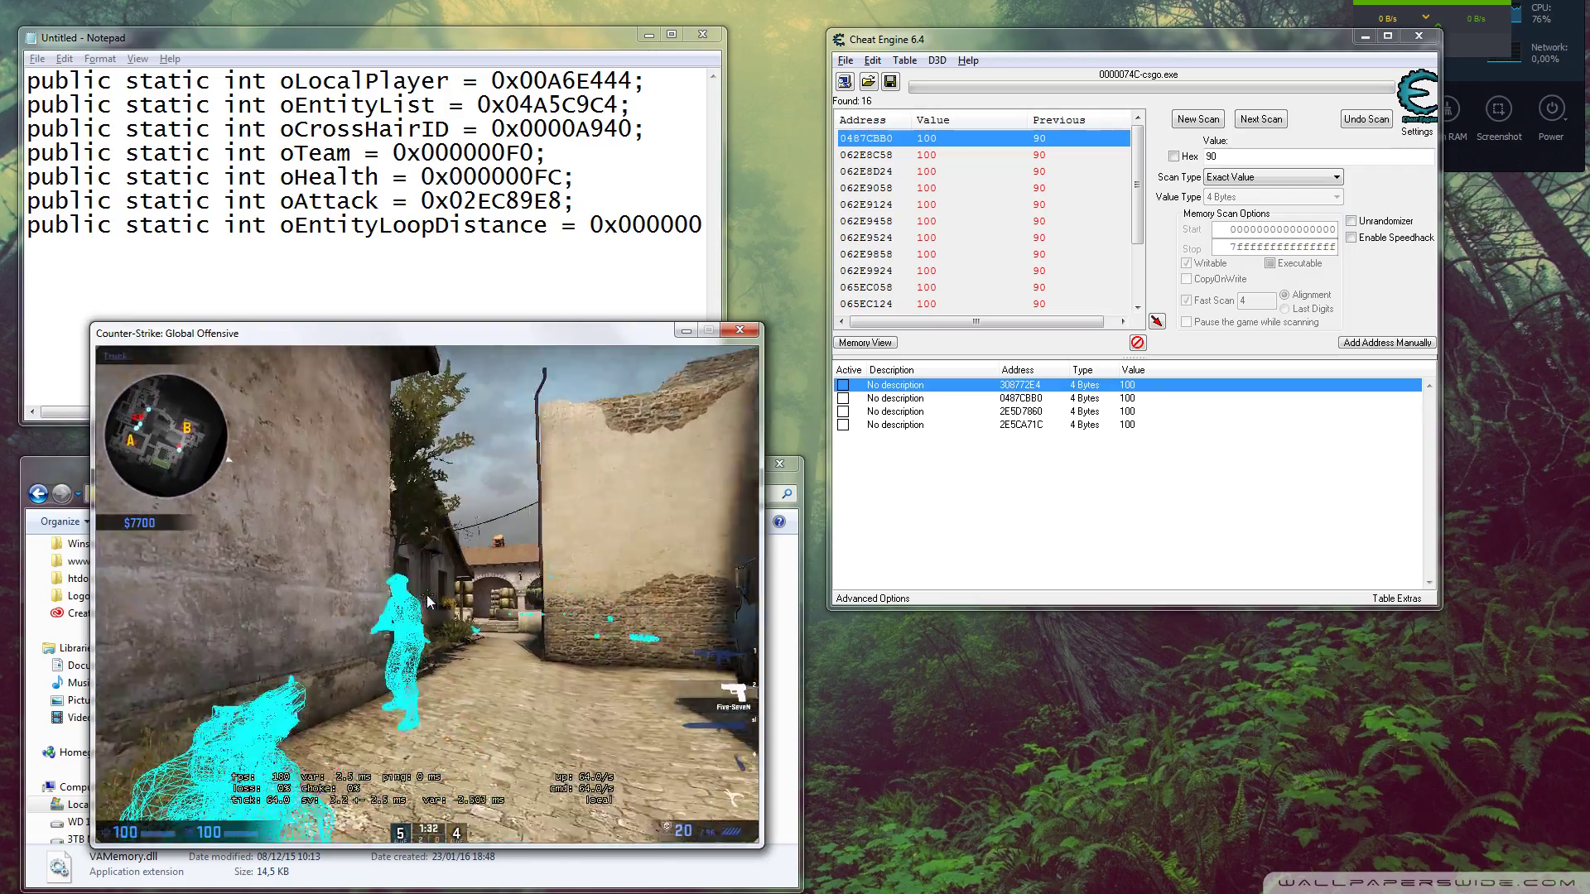
click(427, 595)
key(w)
click(430, 596)
click(430, 596)
click(430, 596)
key(r)
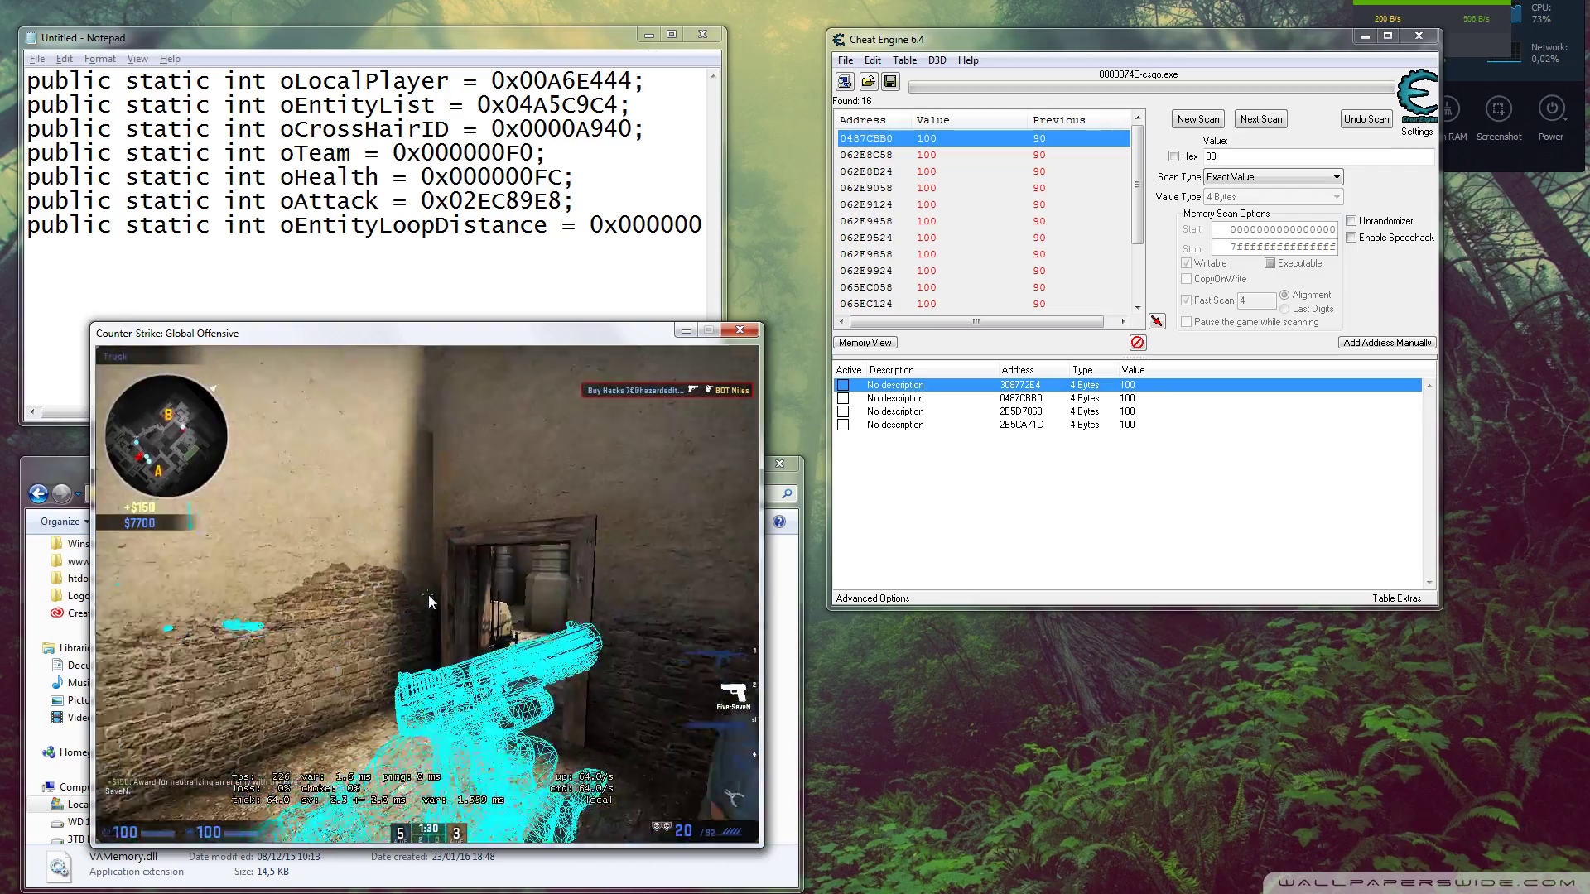
Enter the Ruins, take out the knife and switch from the game to Notepad
key(w)
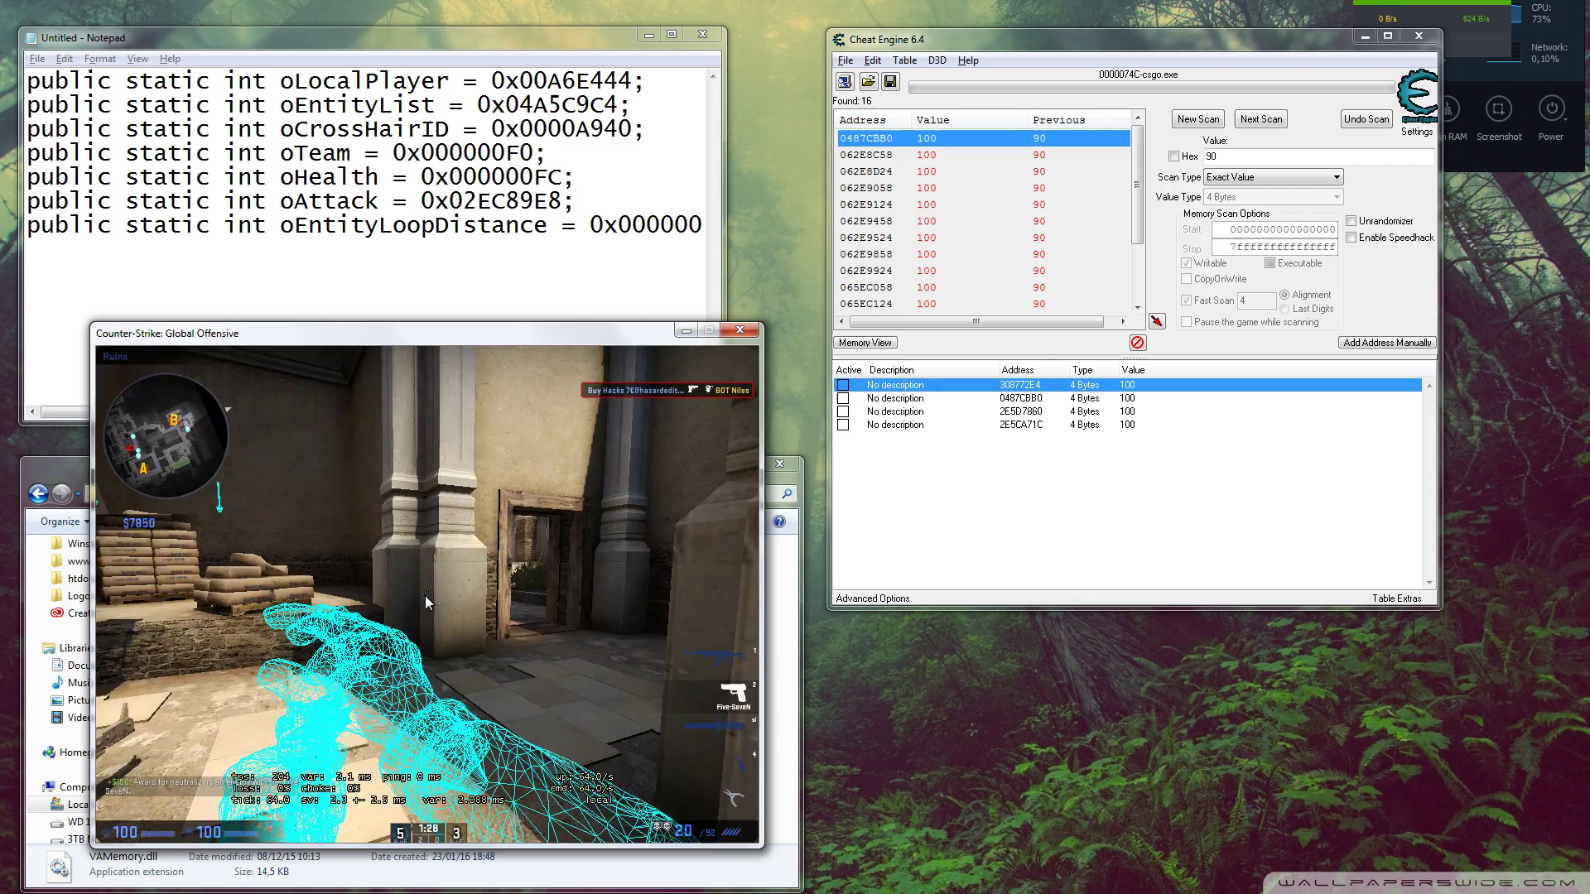
key(3)
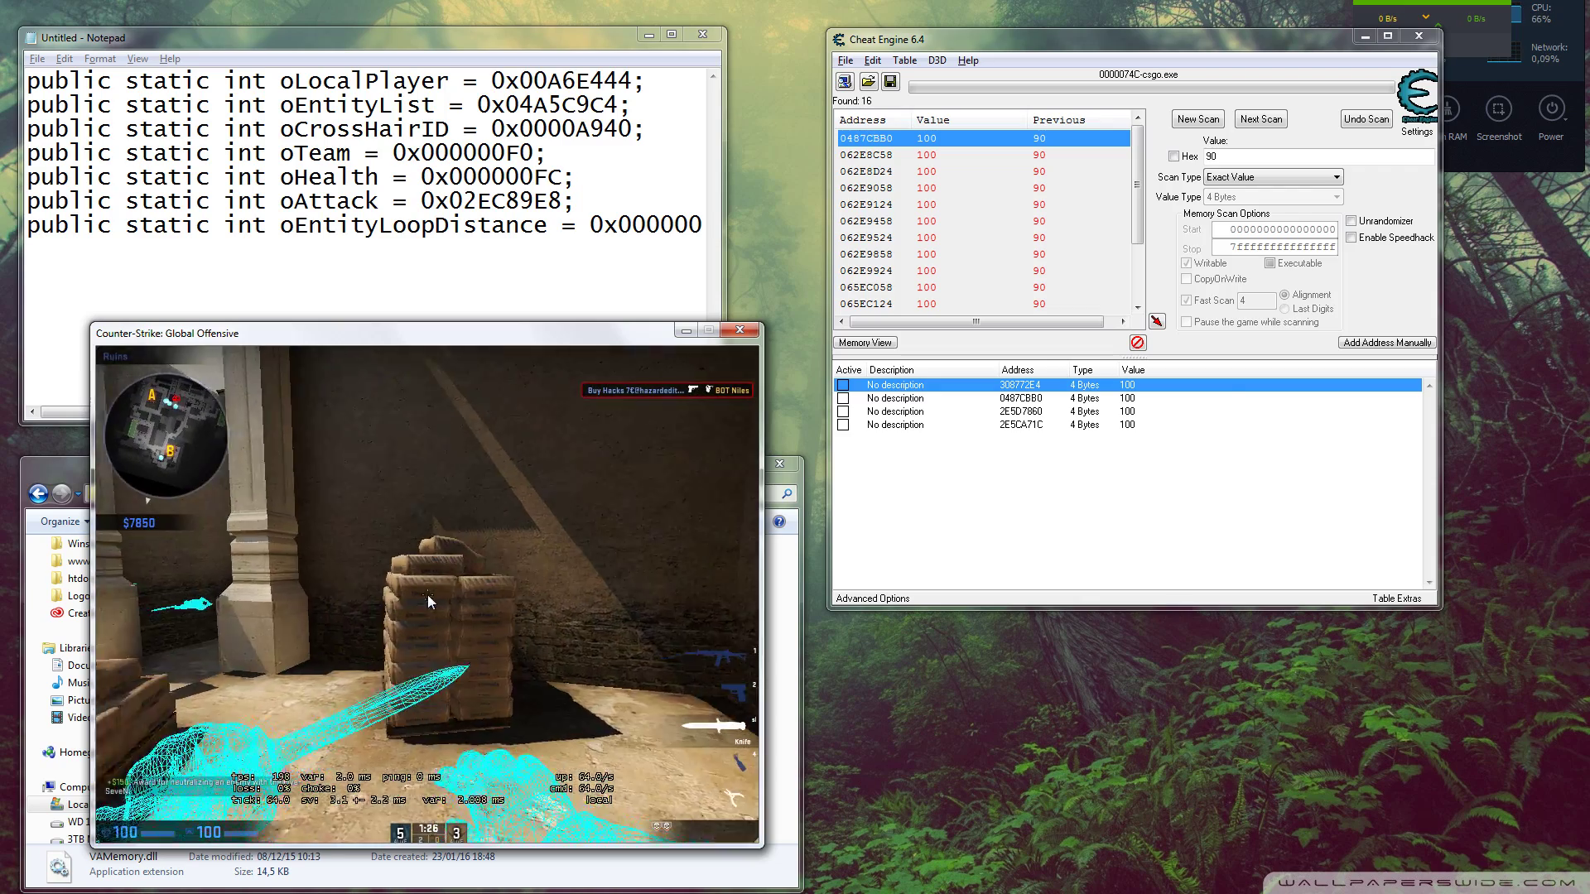
click(562, 234)
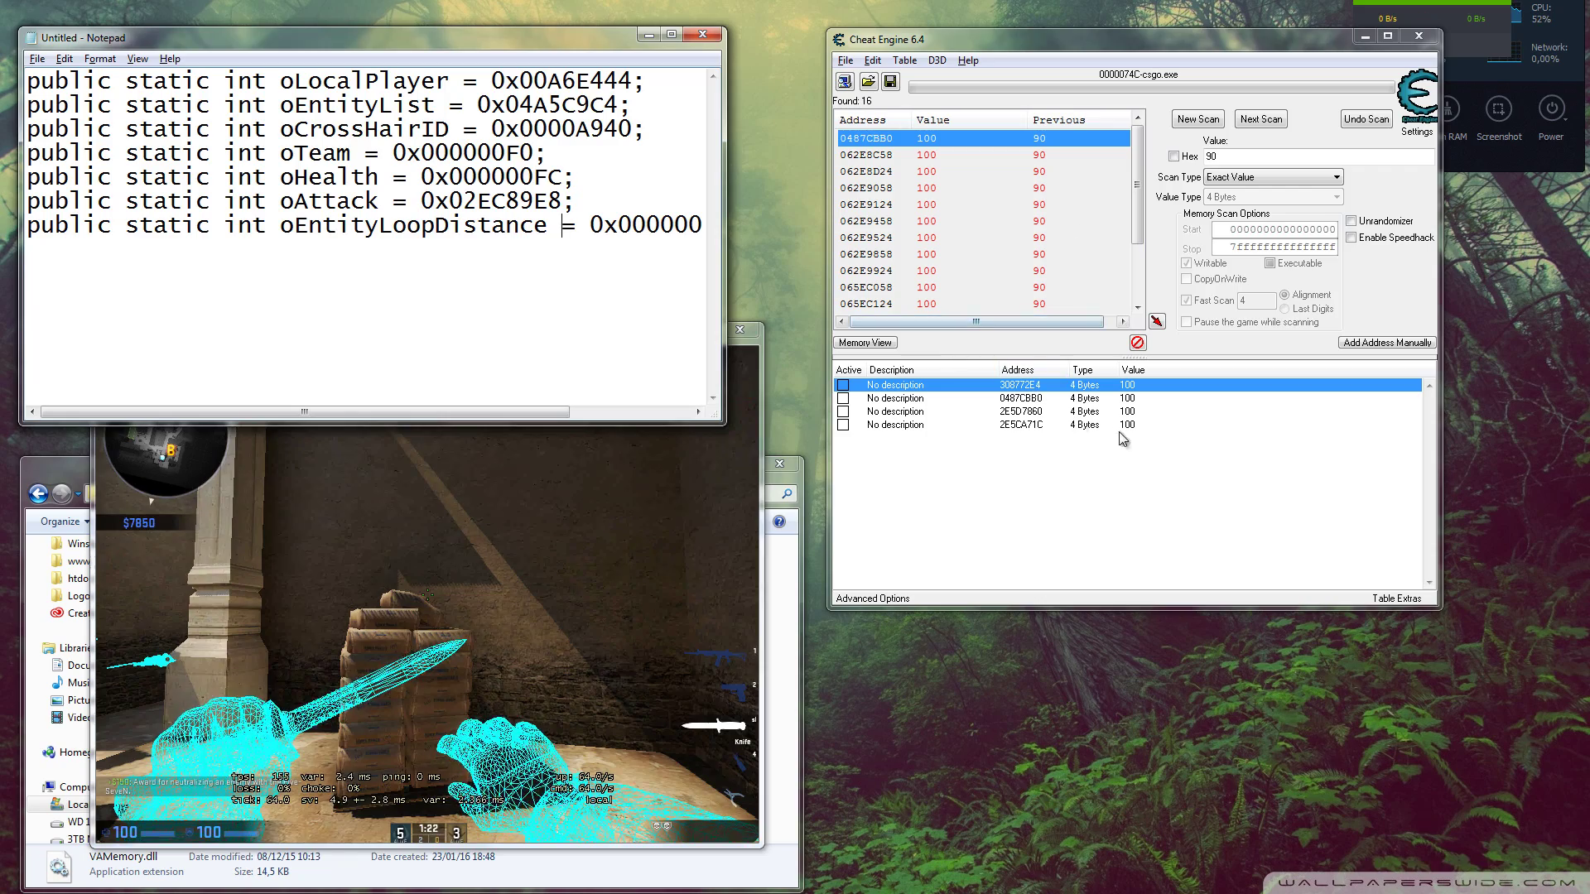
Delete all four addresses from the Cheat Engine address list, confirming each removal
shift+click(1023, 414)
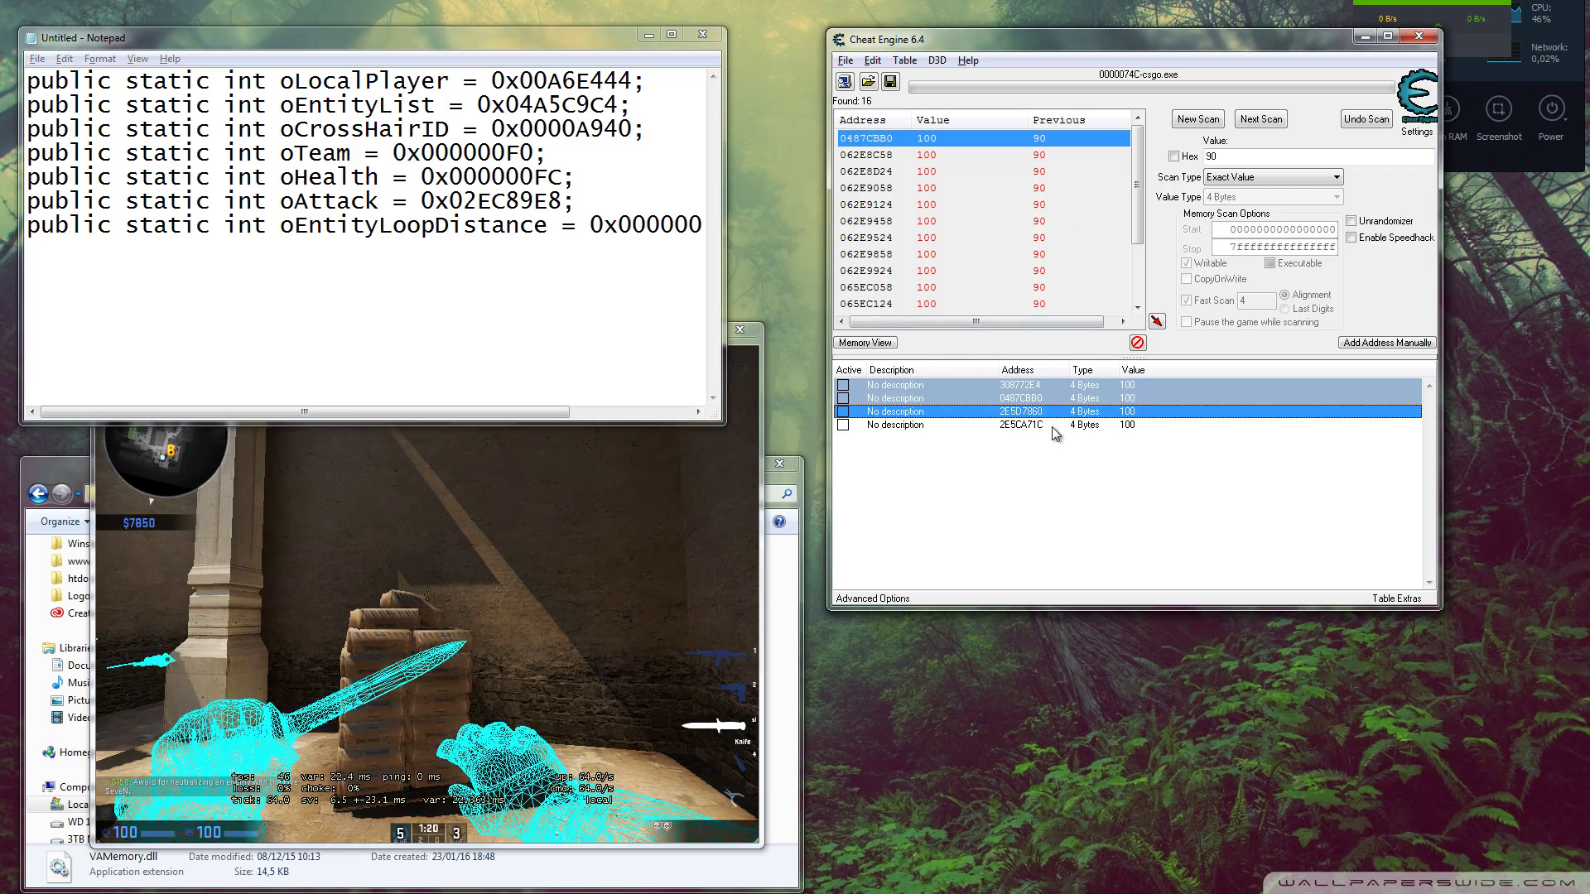
key(Delete)
key(Return)
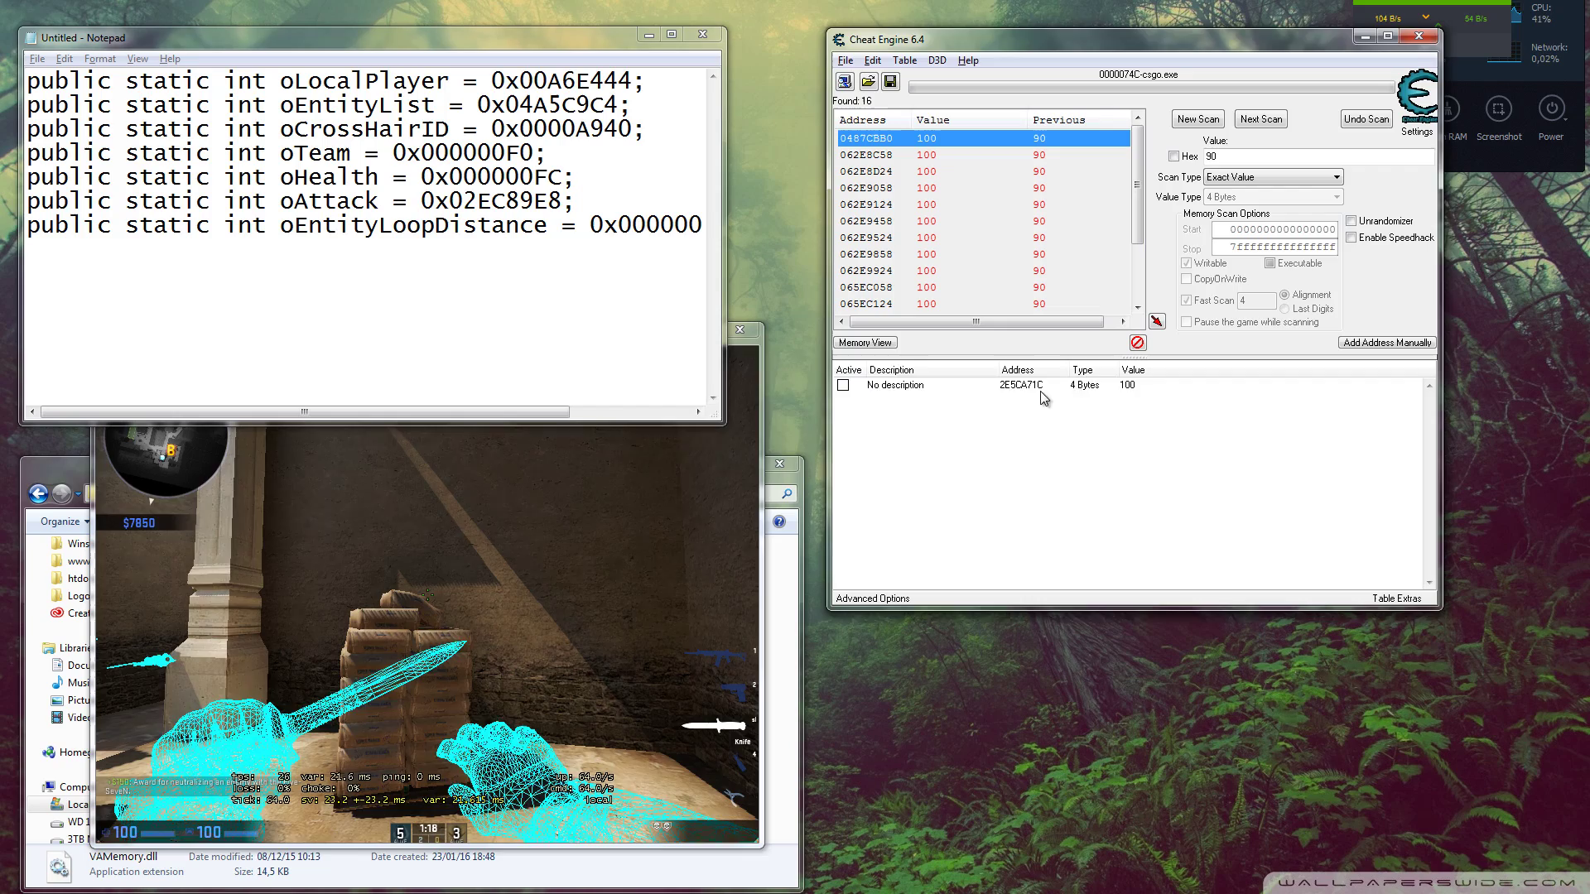
click(1041, 391)
key(Delete)
key(Return)
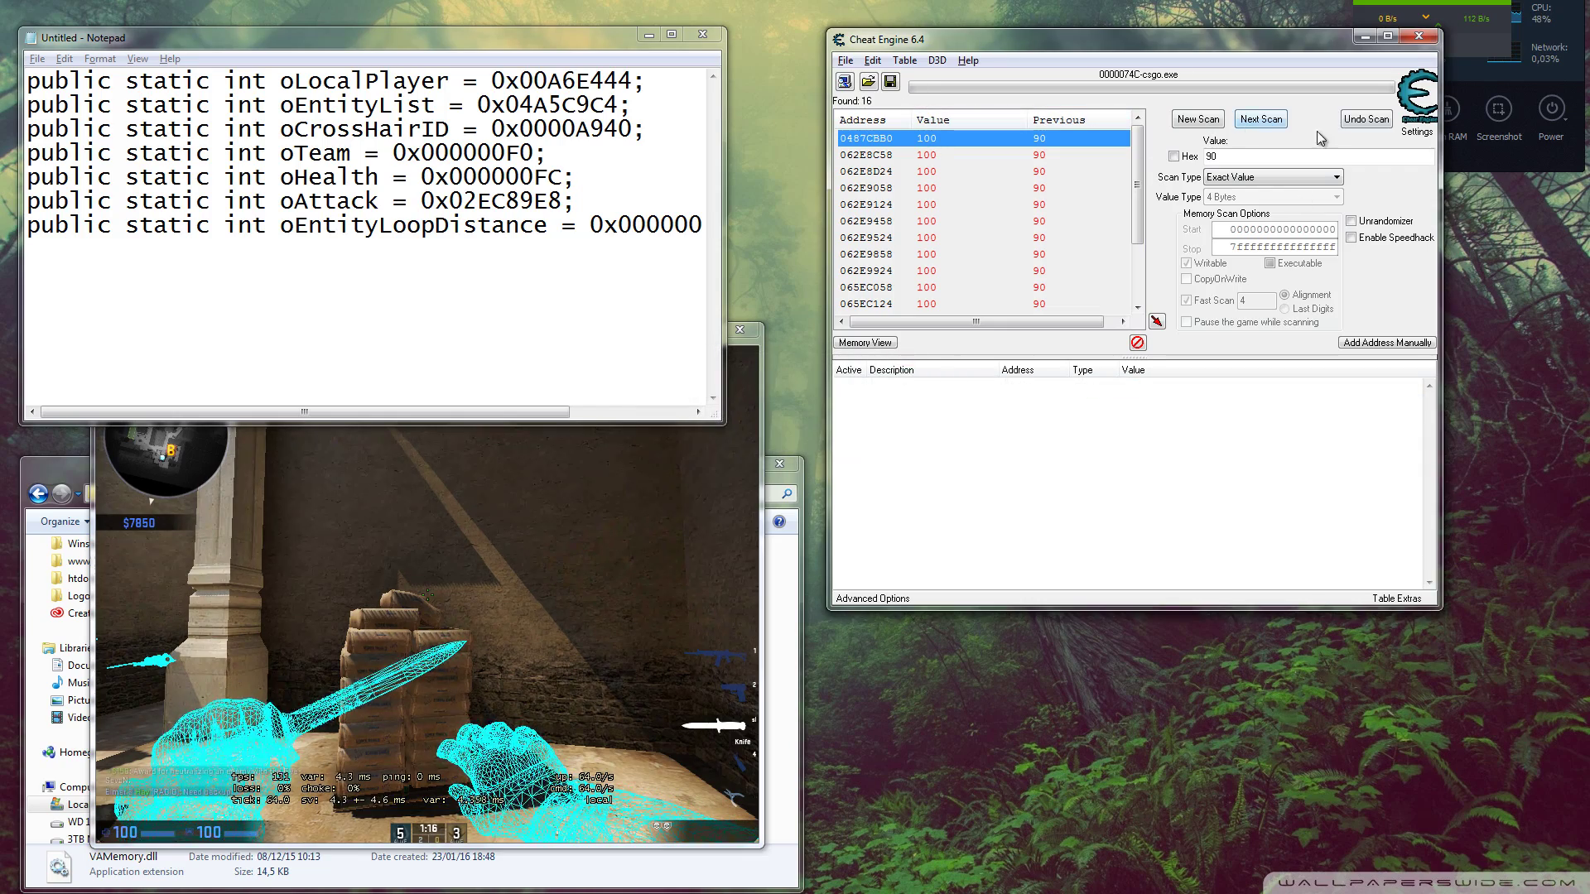
Clear the scan results with a new scan and open the dialog for adding an address manually
click(1367, 120)
click(909, 436)
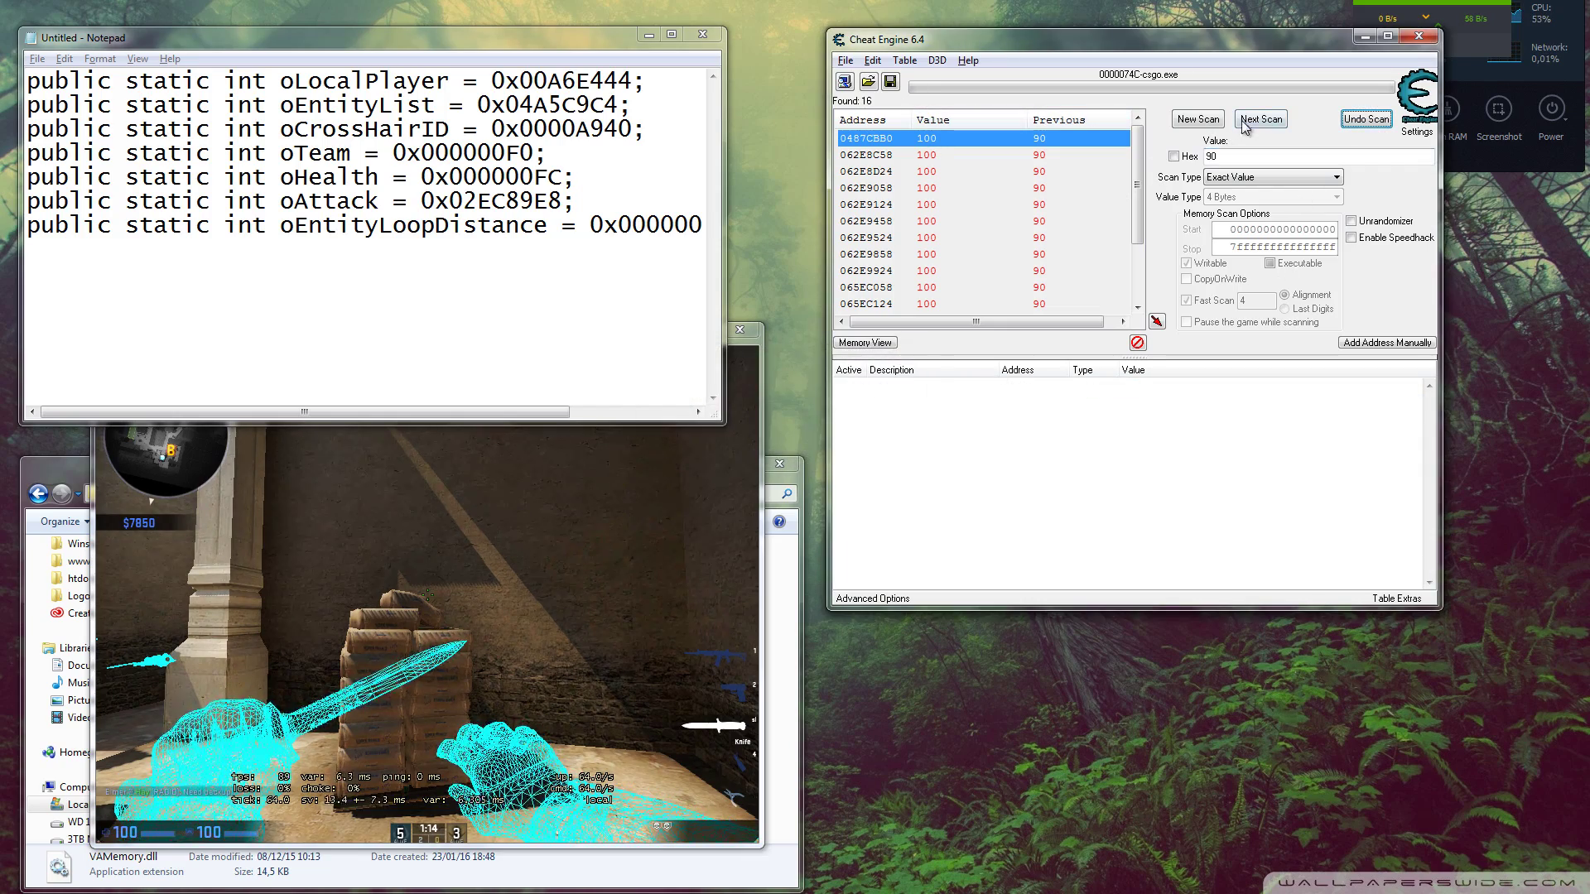
click(1199, 120)
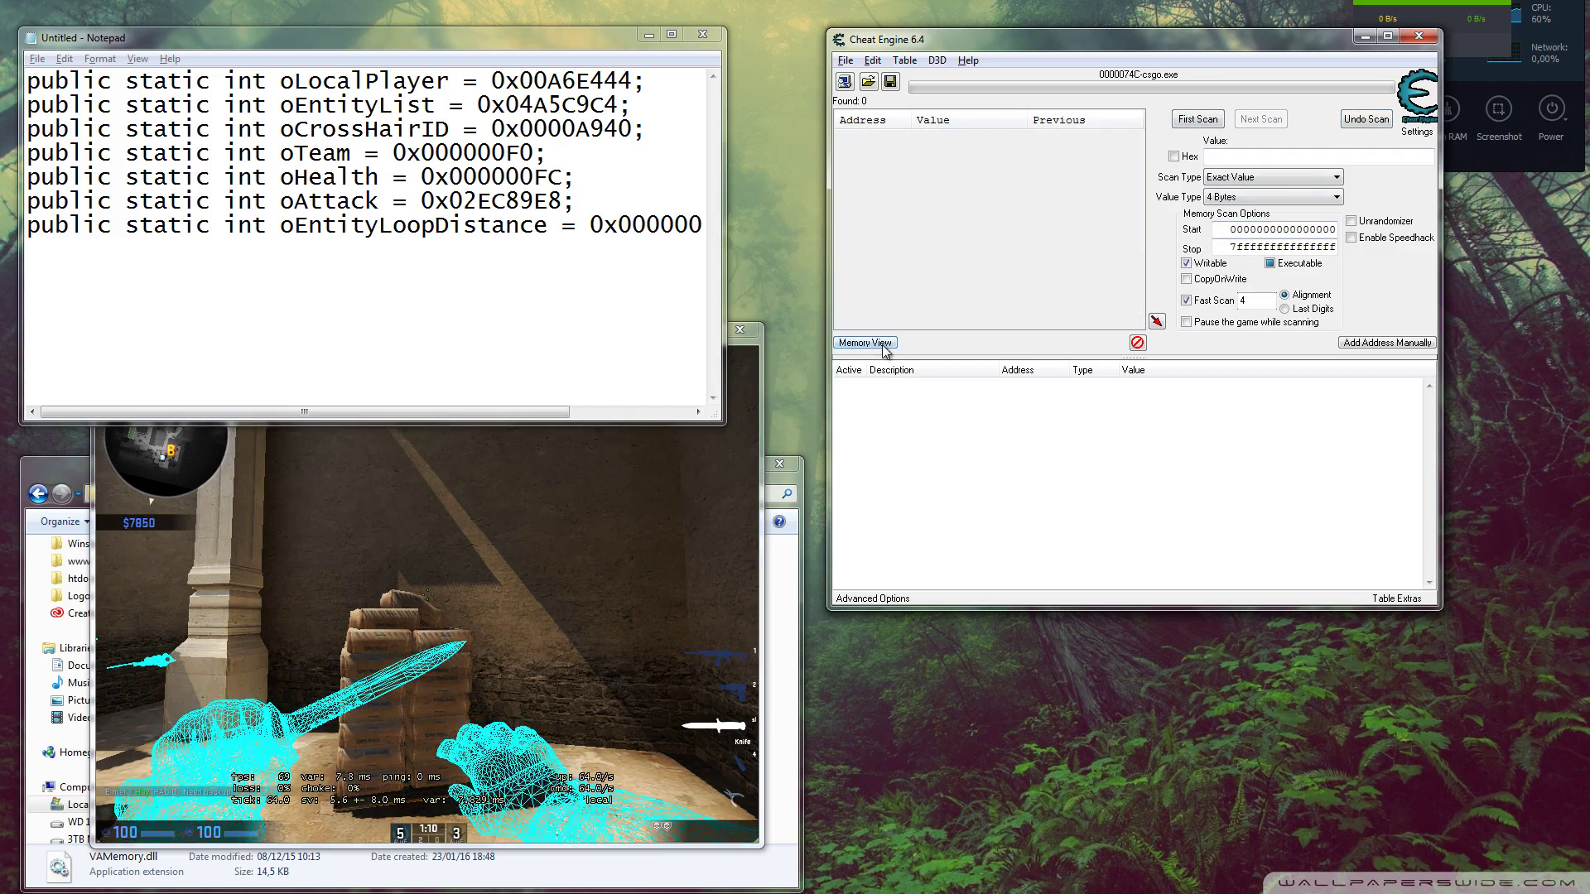
click(1387, 343)
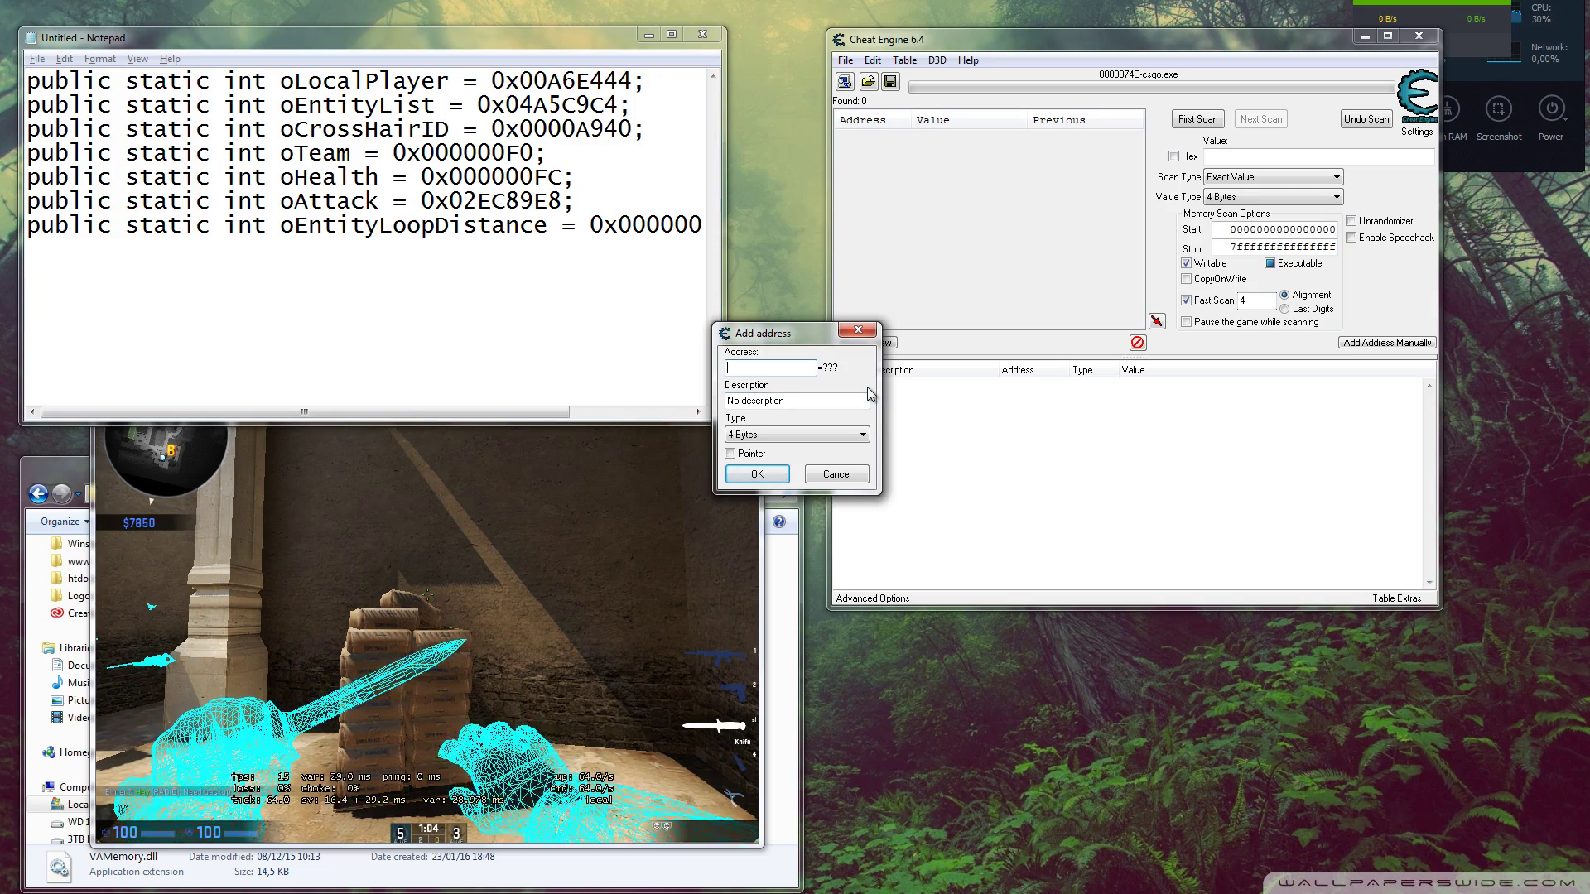
Return to the match and walk around the Ruins, switching between knife and pistol
click(505, 634)
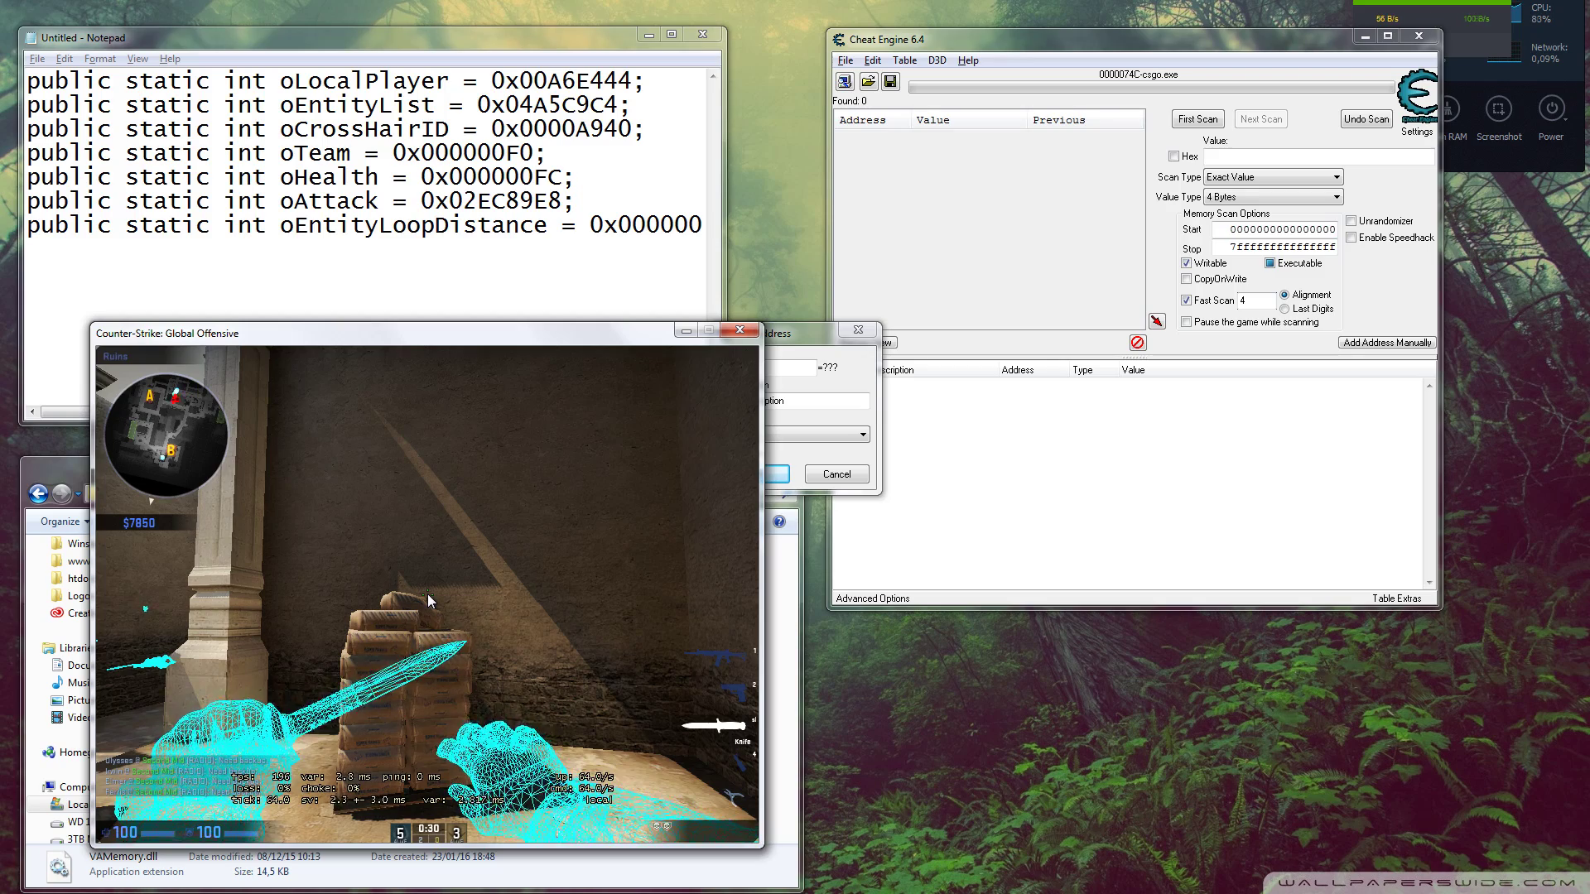
key(w)
key(2)
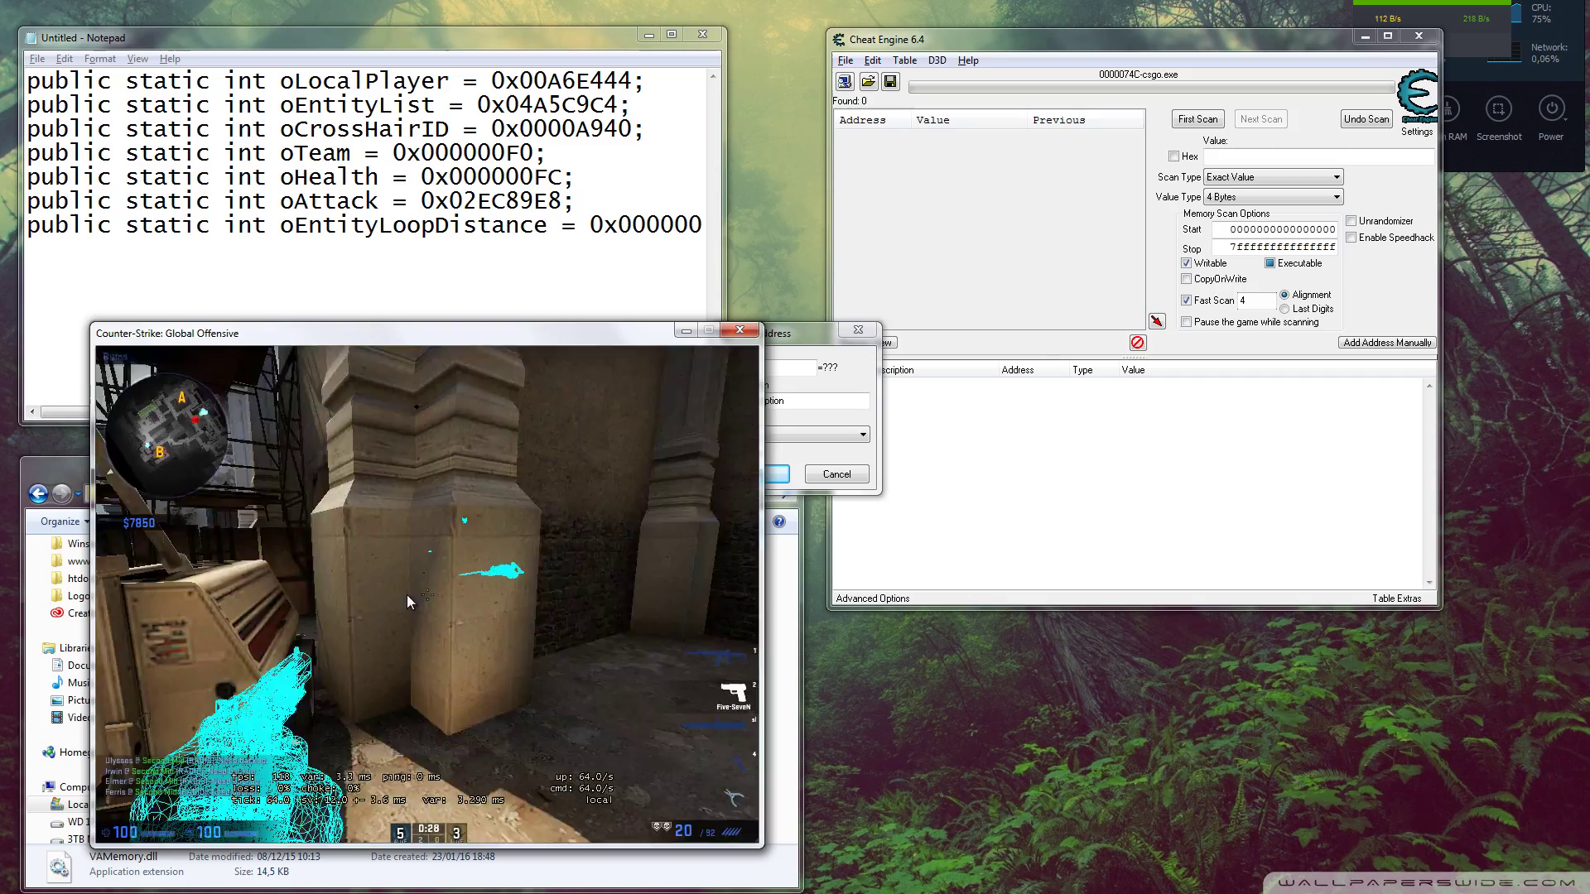
key(3)
key(2)
key(3)
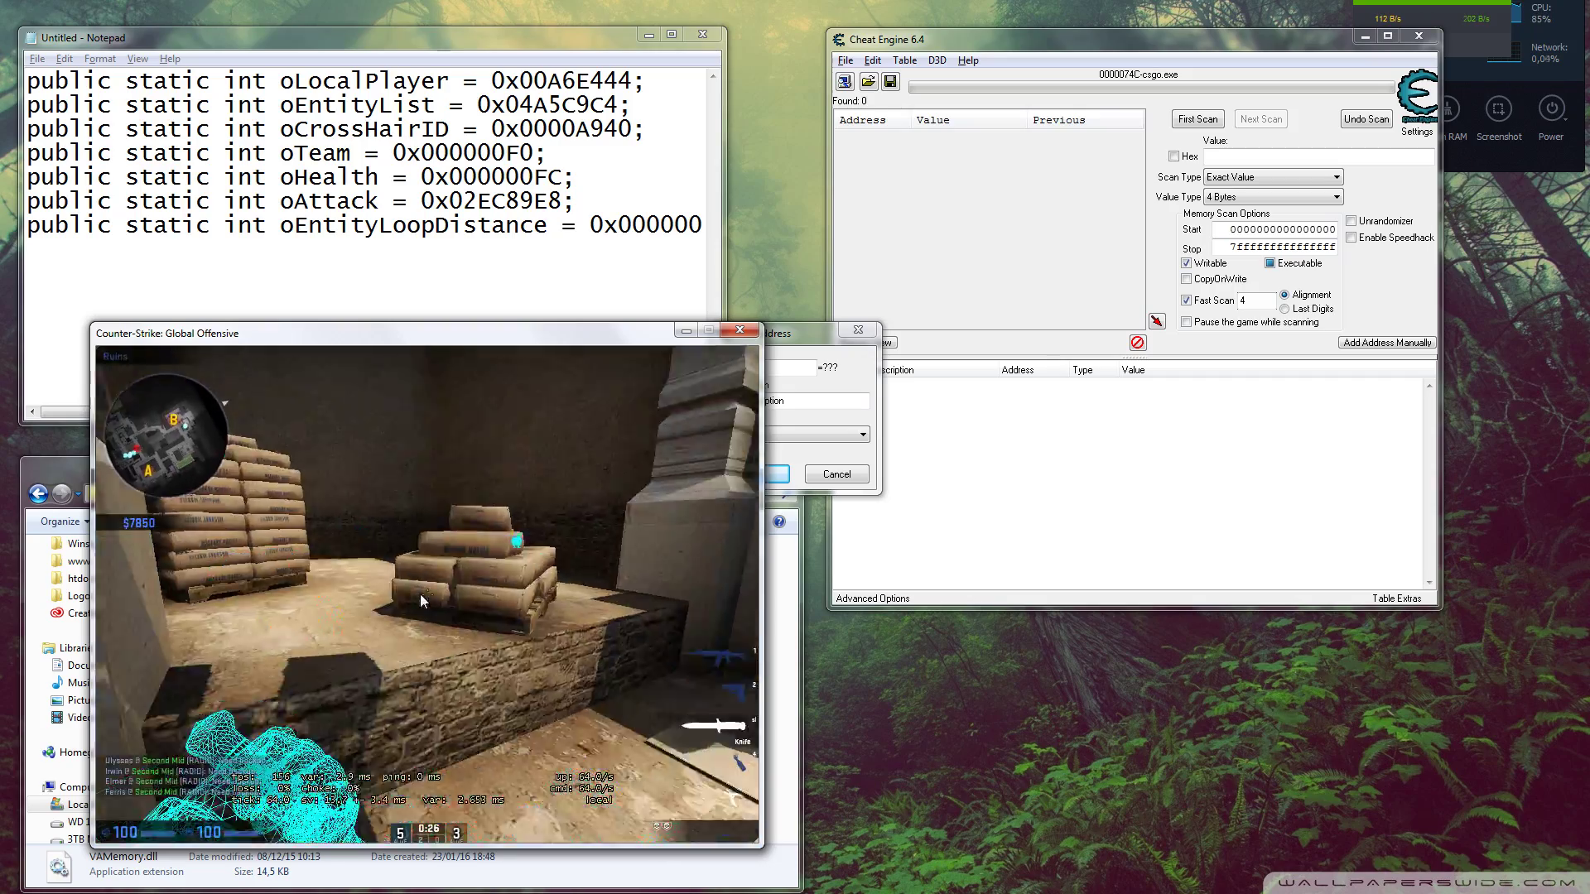
key(2)
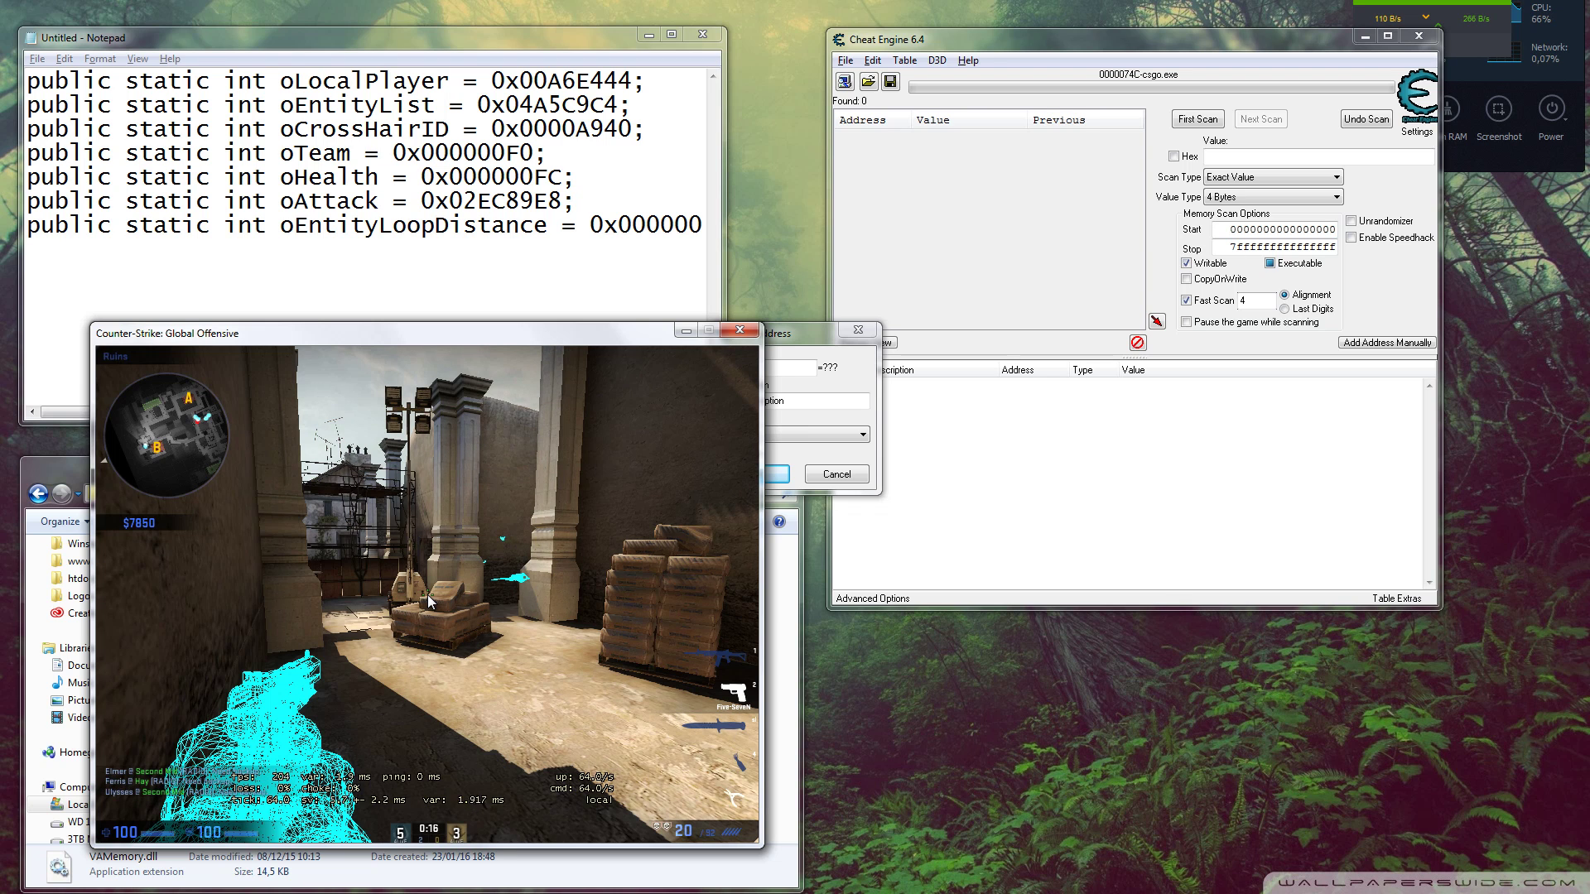
Select the oLocalPlayer offset 00A6E444 in Notepad and set the new Cheat Engine address to be a pointer
key(alt+Tab)
double_click(568, 81)
click(531, 80)
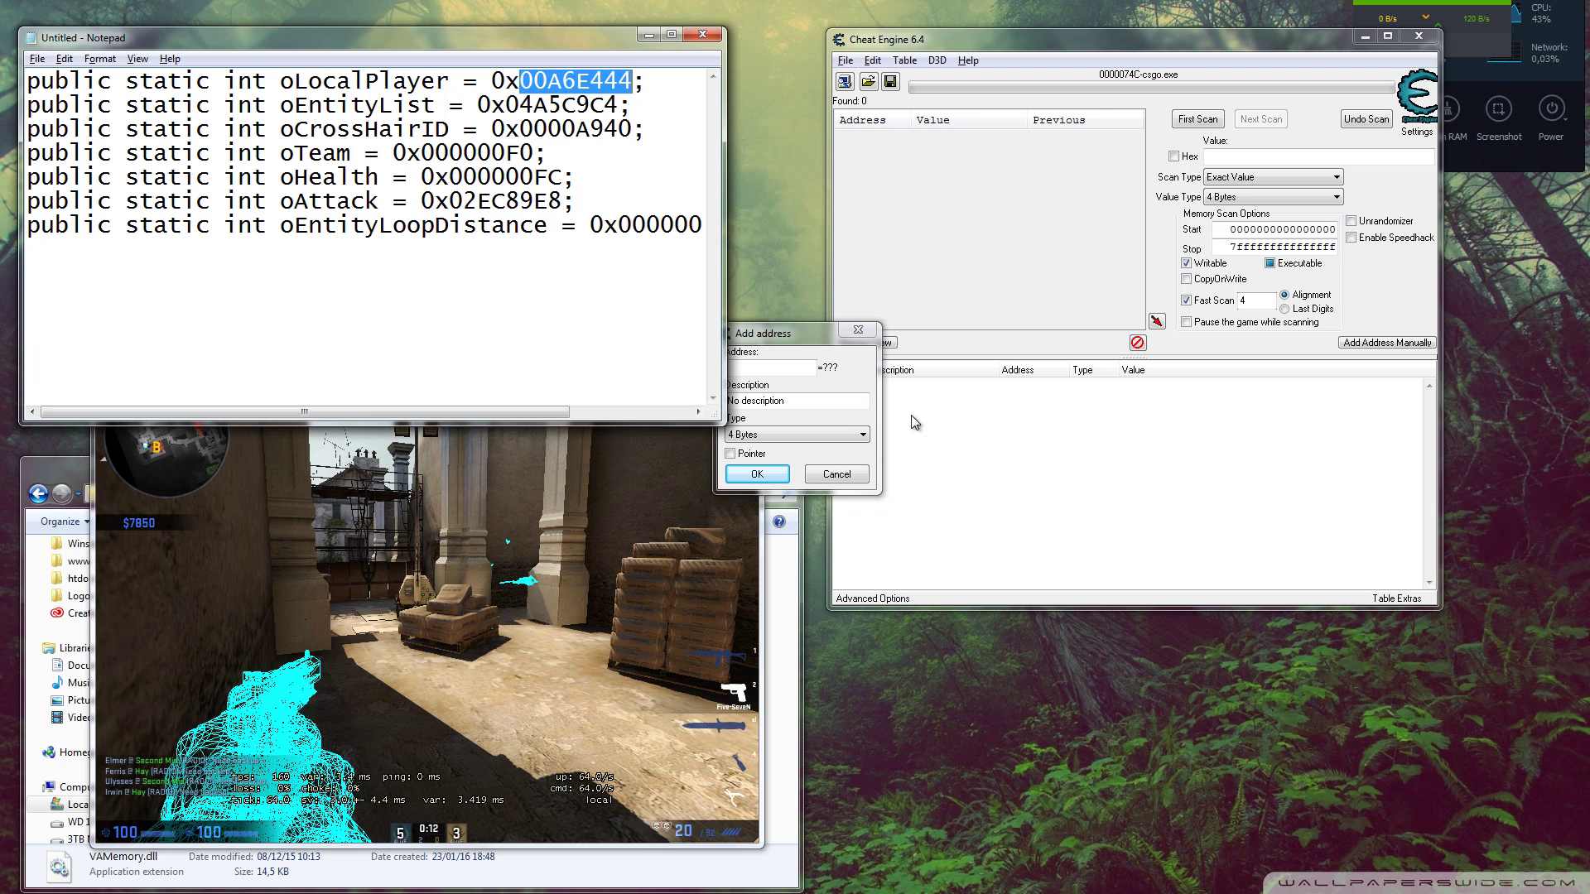
click(780, 373)
click(730, 453)
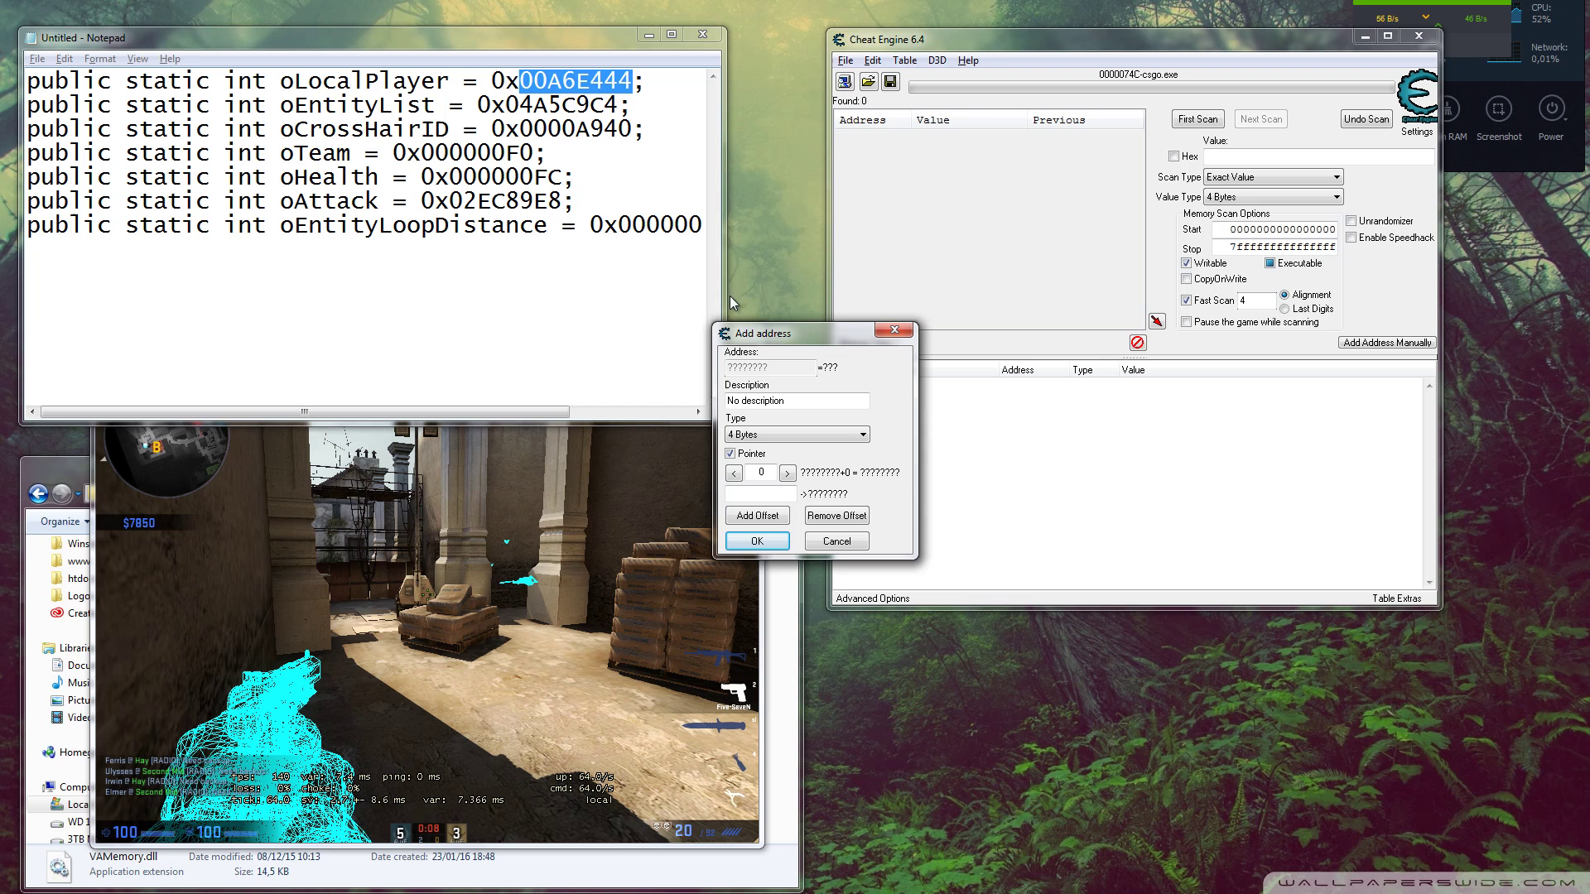
Move the Add address dialog below the Cheat Engine window and the COMODO widget further down the desktop
drag(802, 336, 919, 646)
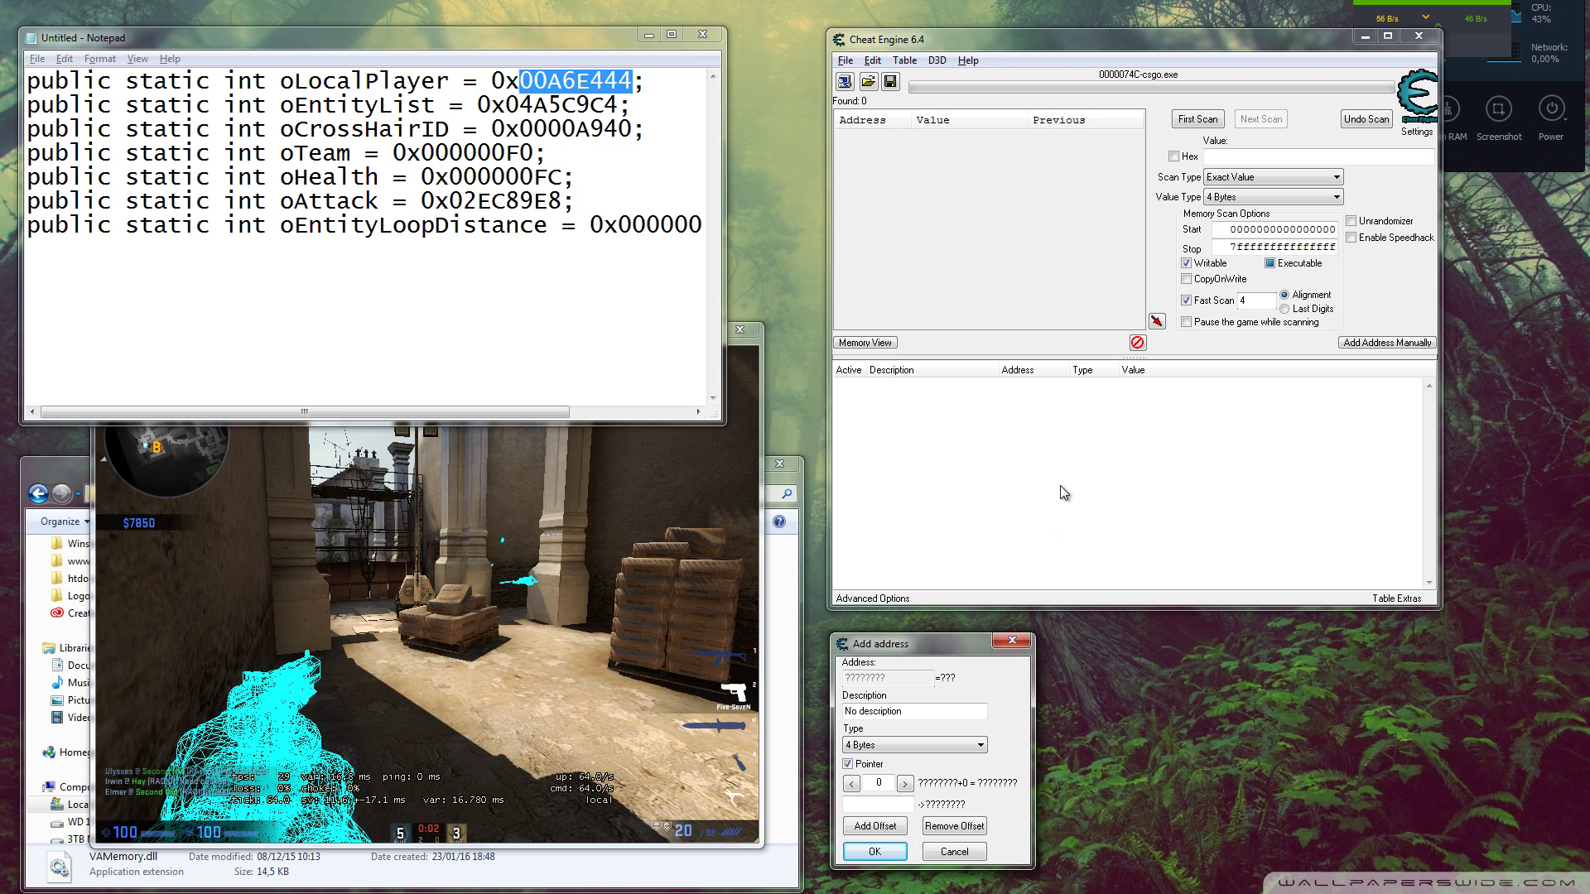
drag(1434, 17, 1503, 690)
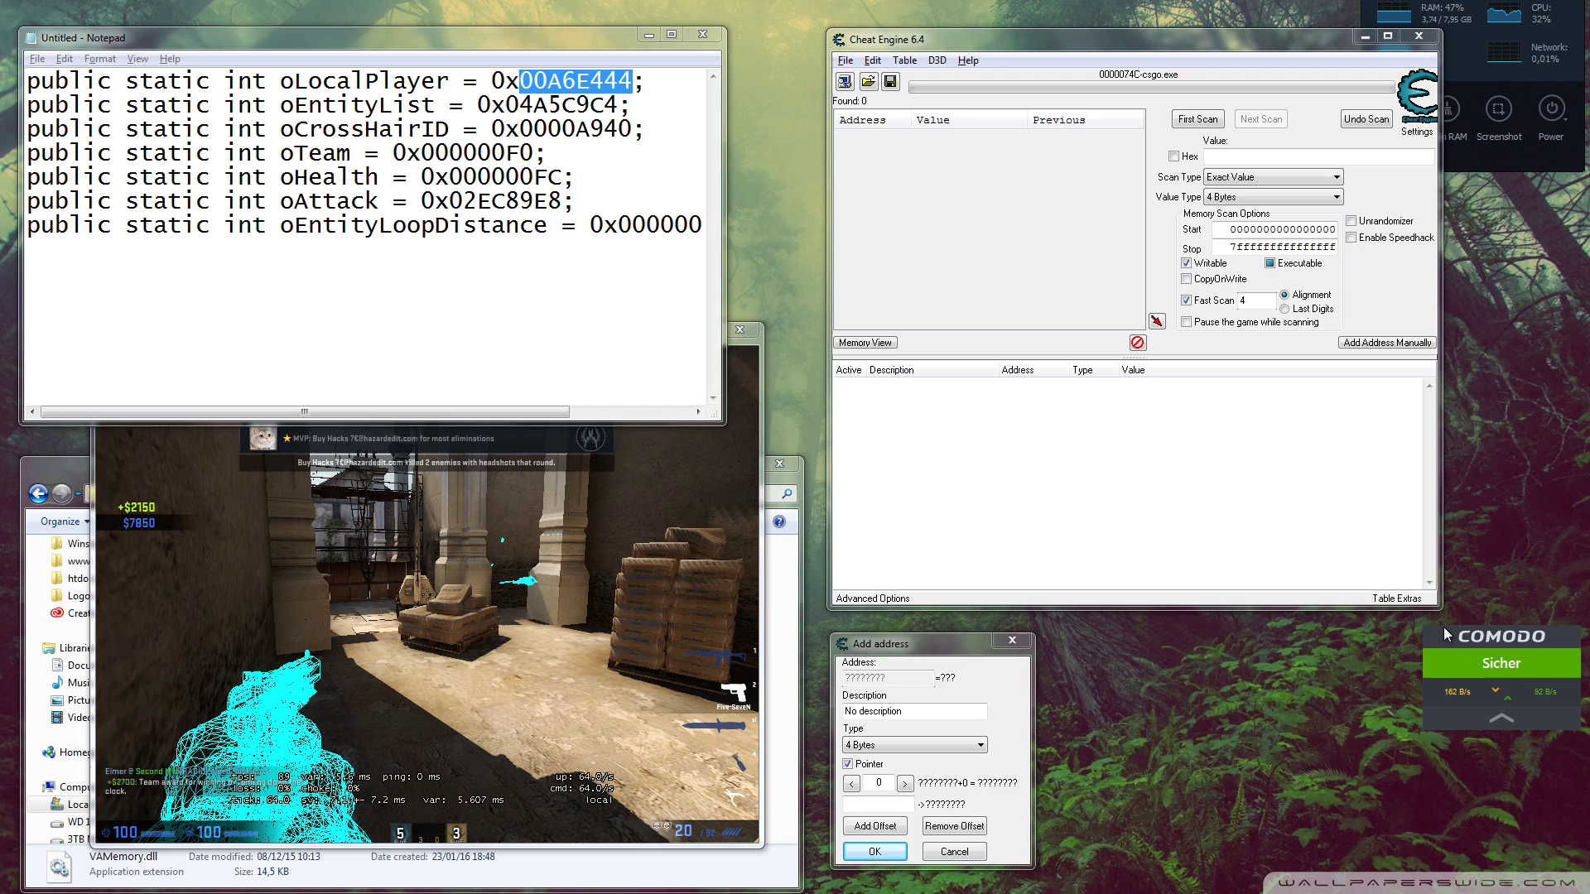
drag(1444, 627, 1449, 624)
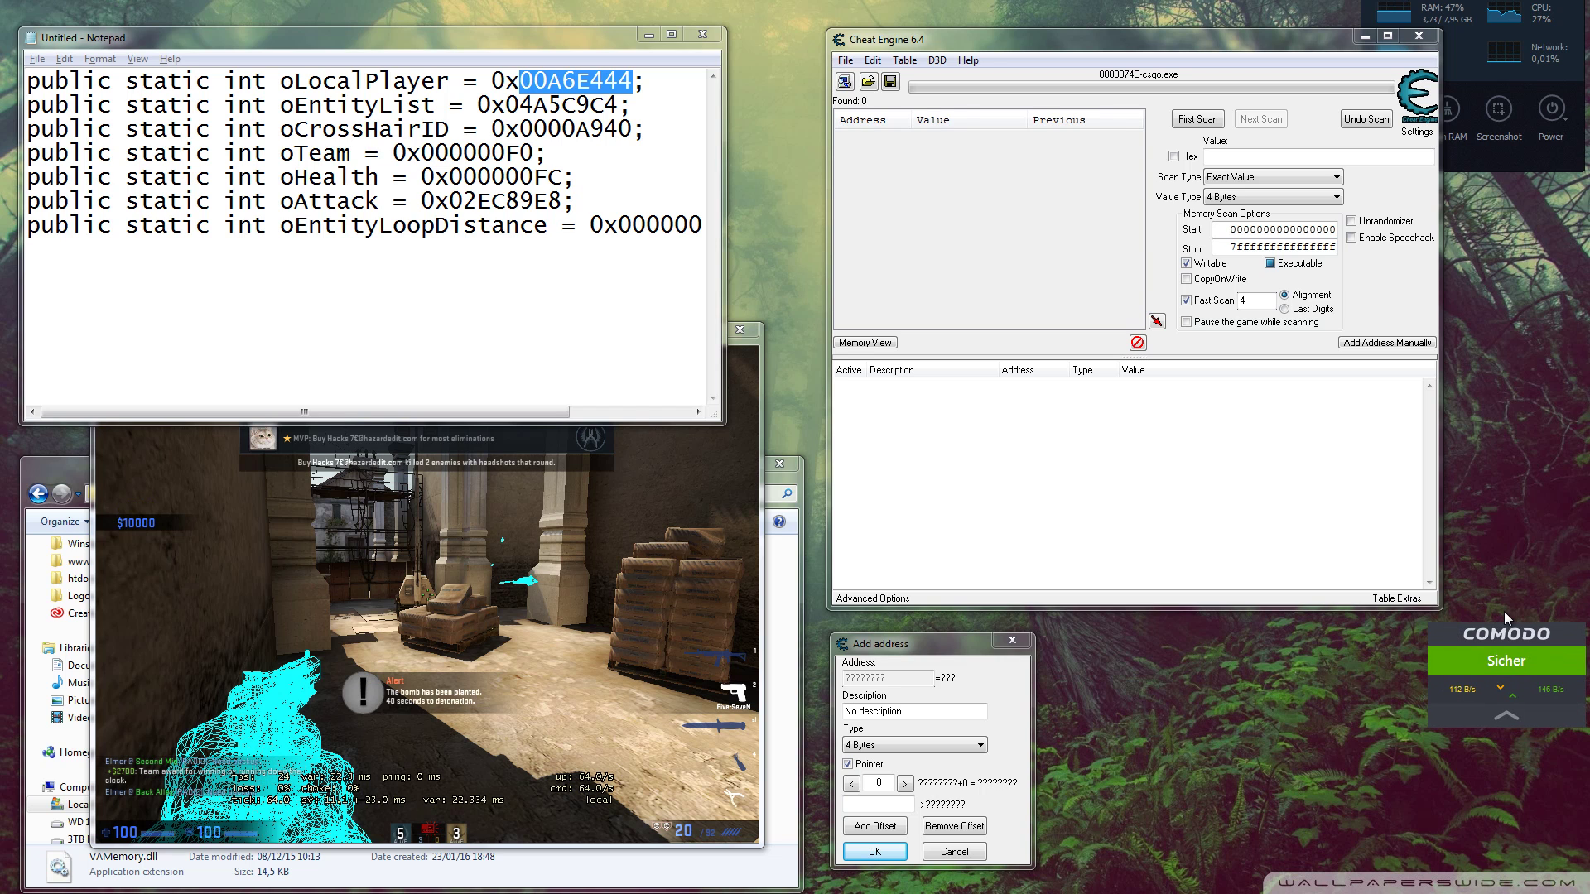